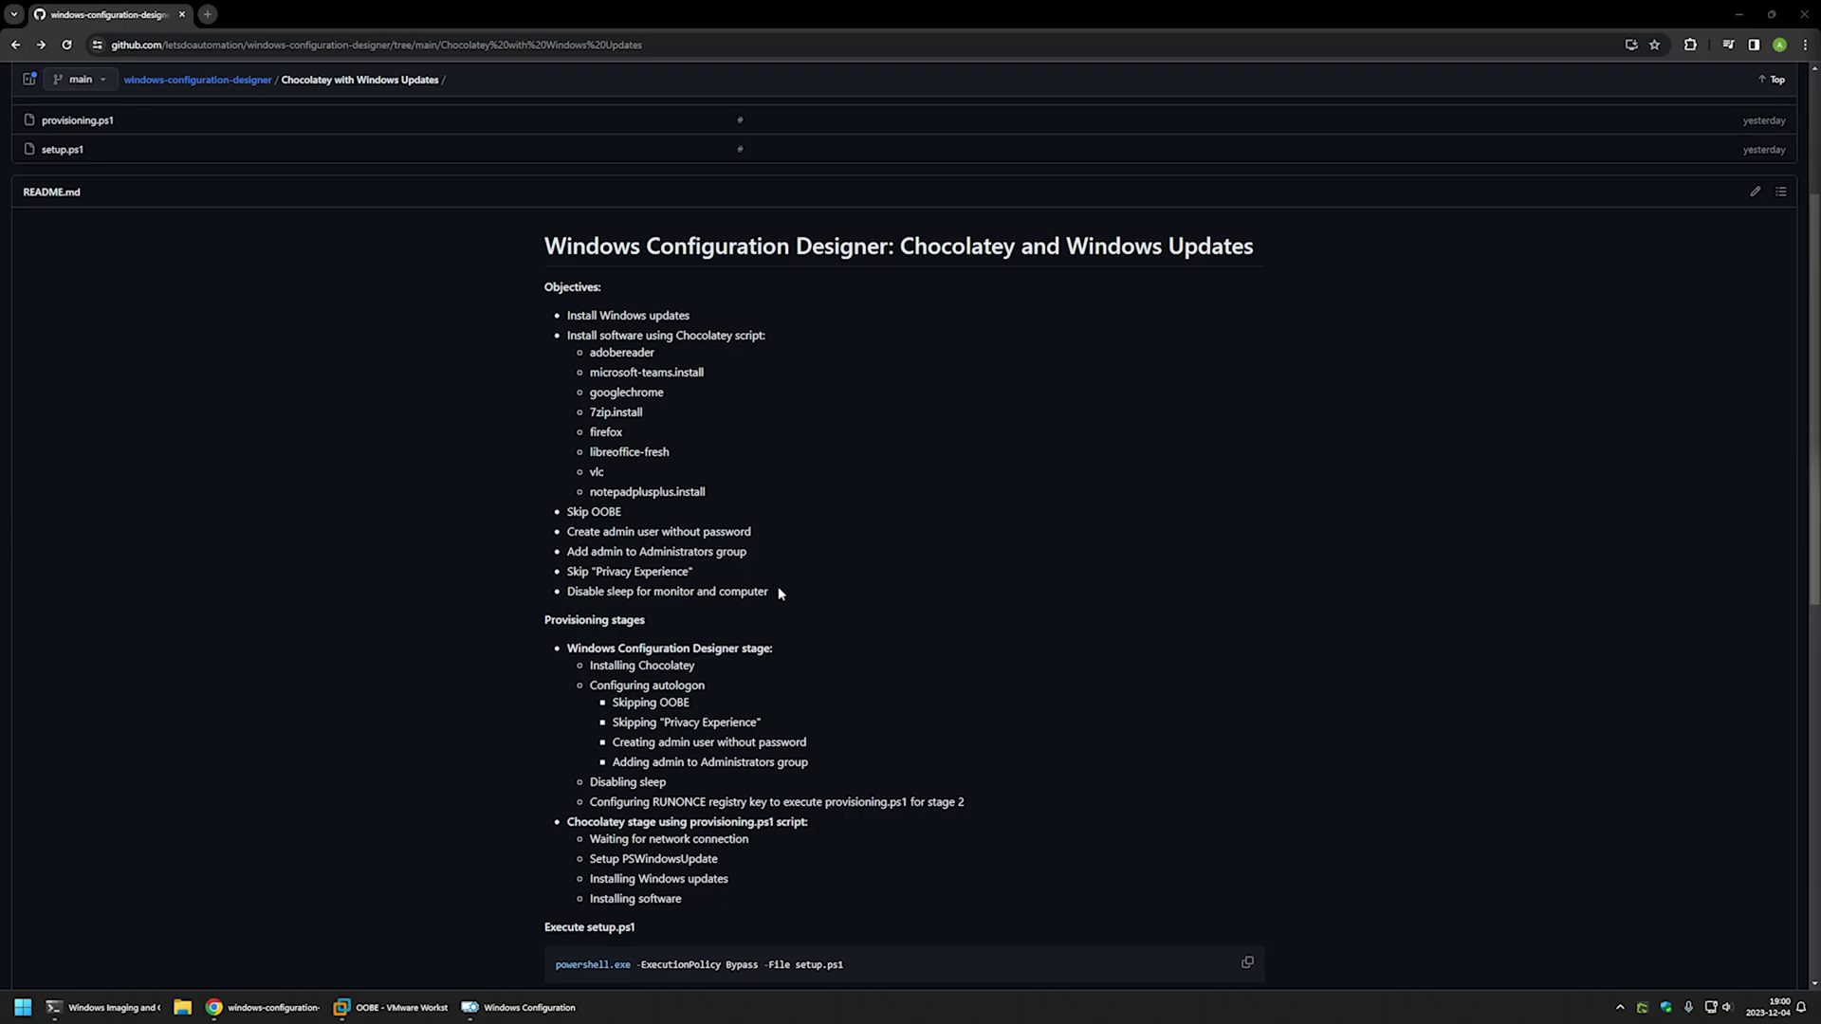
- Highlight the README's Objectives: the Chocolatey software list, Windows updates, OOBE/admin/privacy and Disable sleep
left_click_drag(779, 593, 558, 319)
left_click(680, 384)
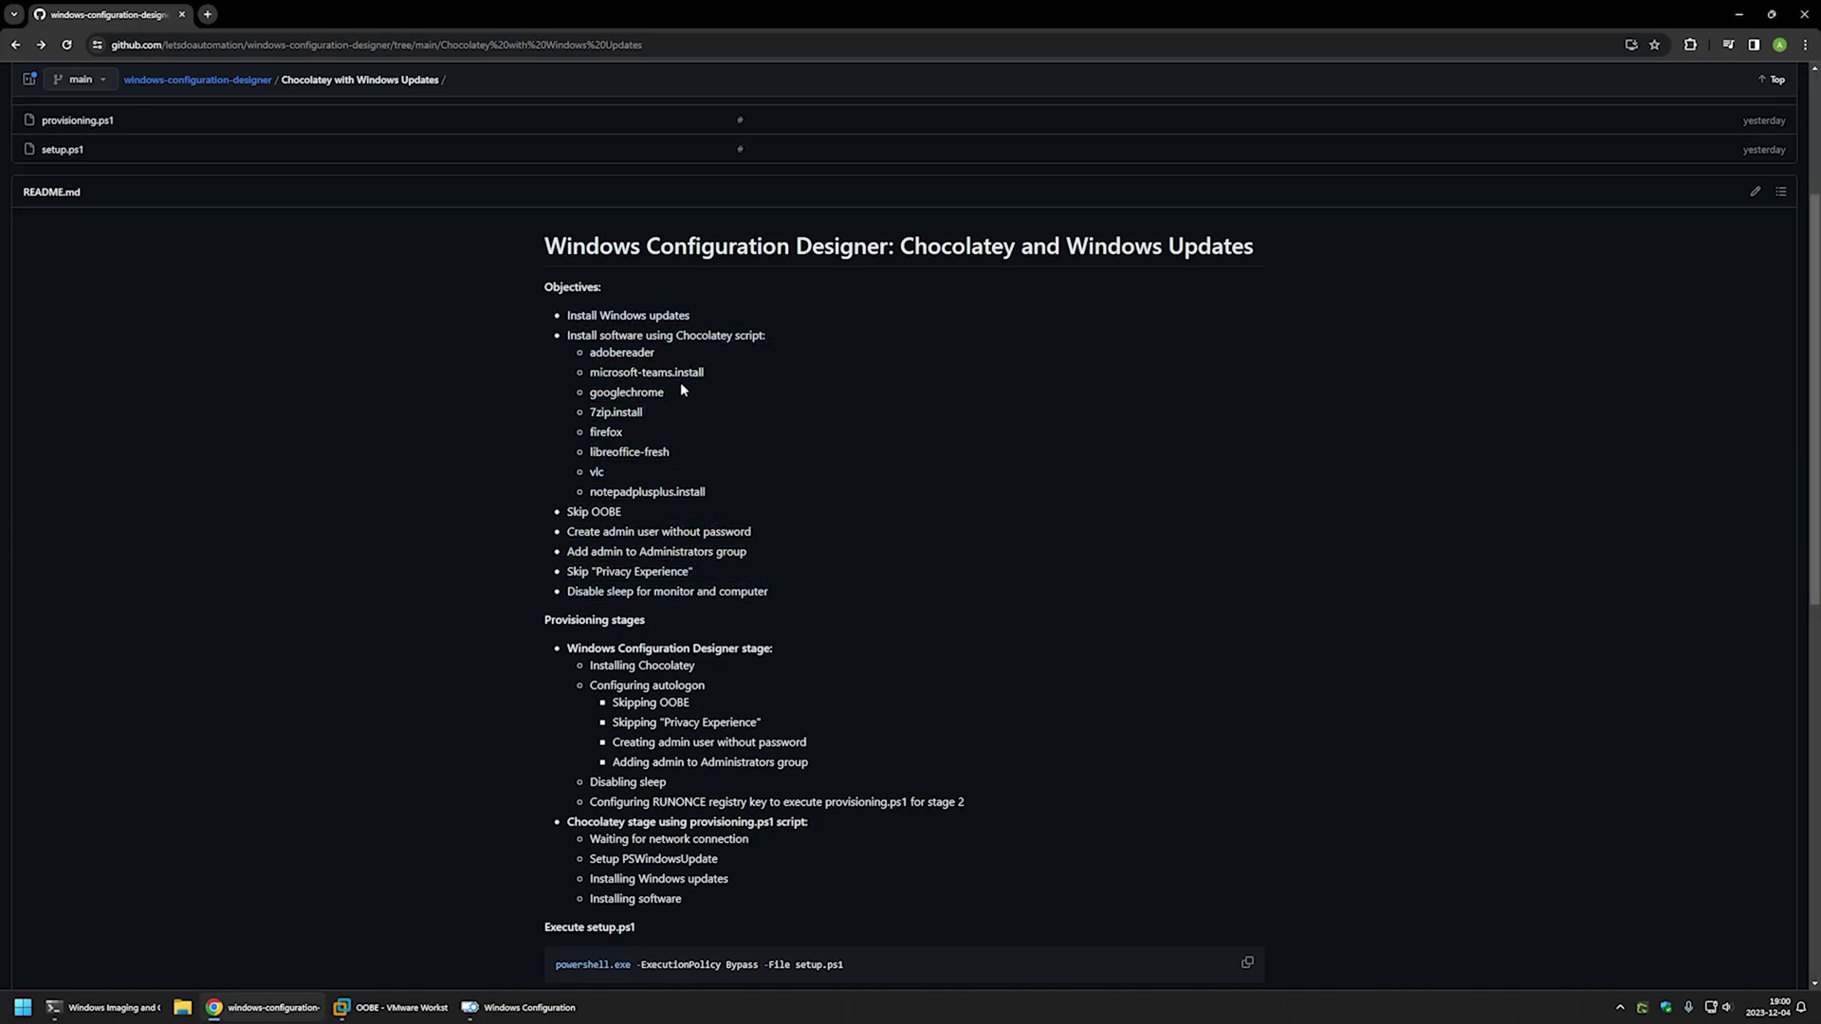
left_click_drag(713, 492, 566, 337)
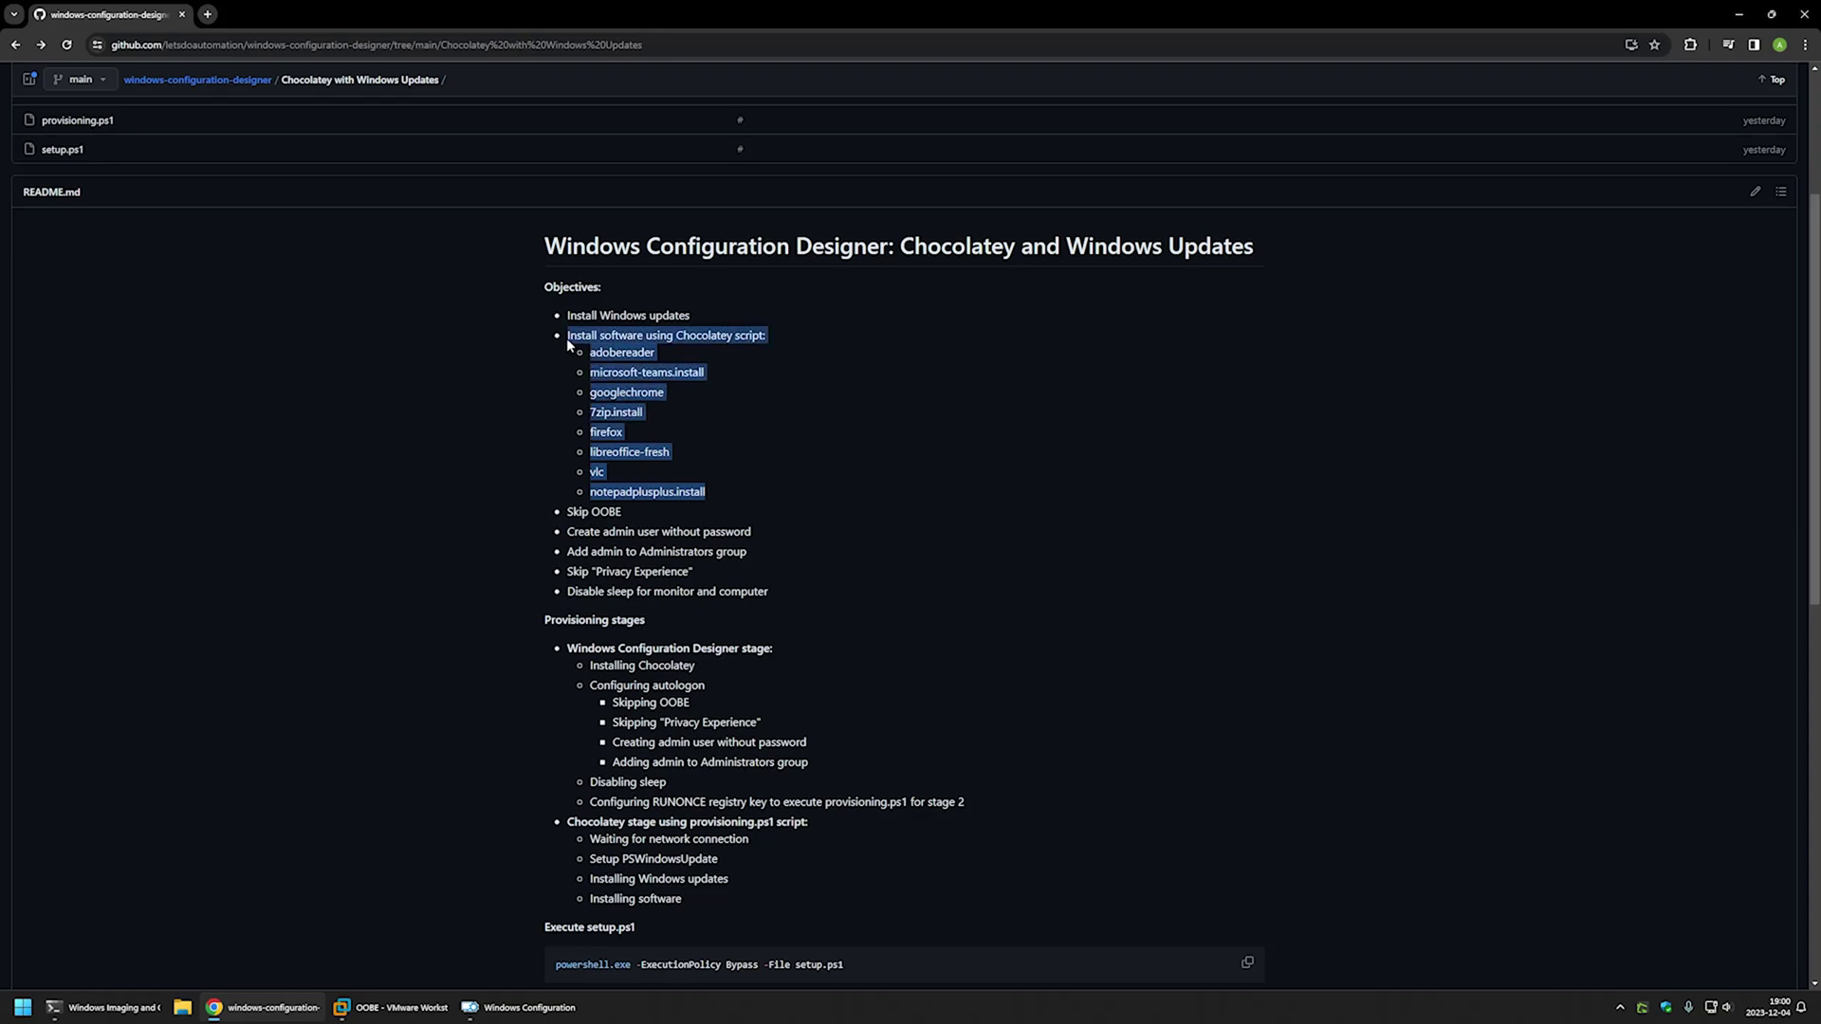
left_click(683, 322)
left_click_drag(674, 316, 567, 324)
left_click(649, 526)
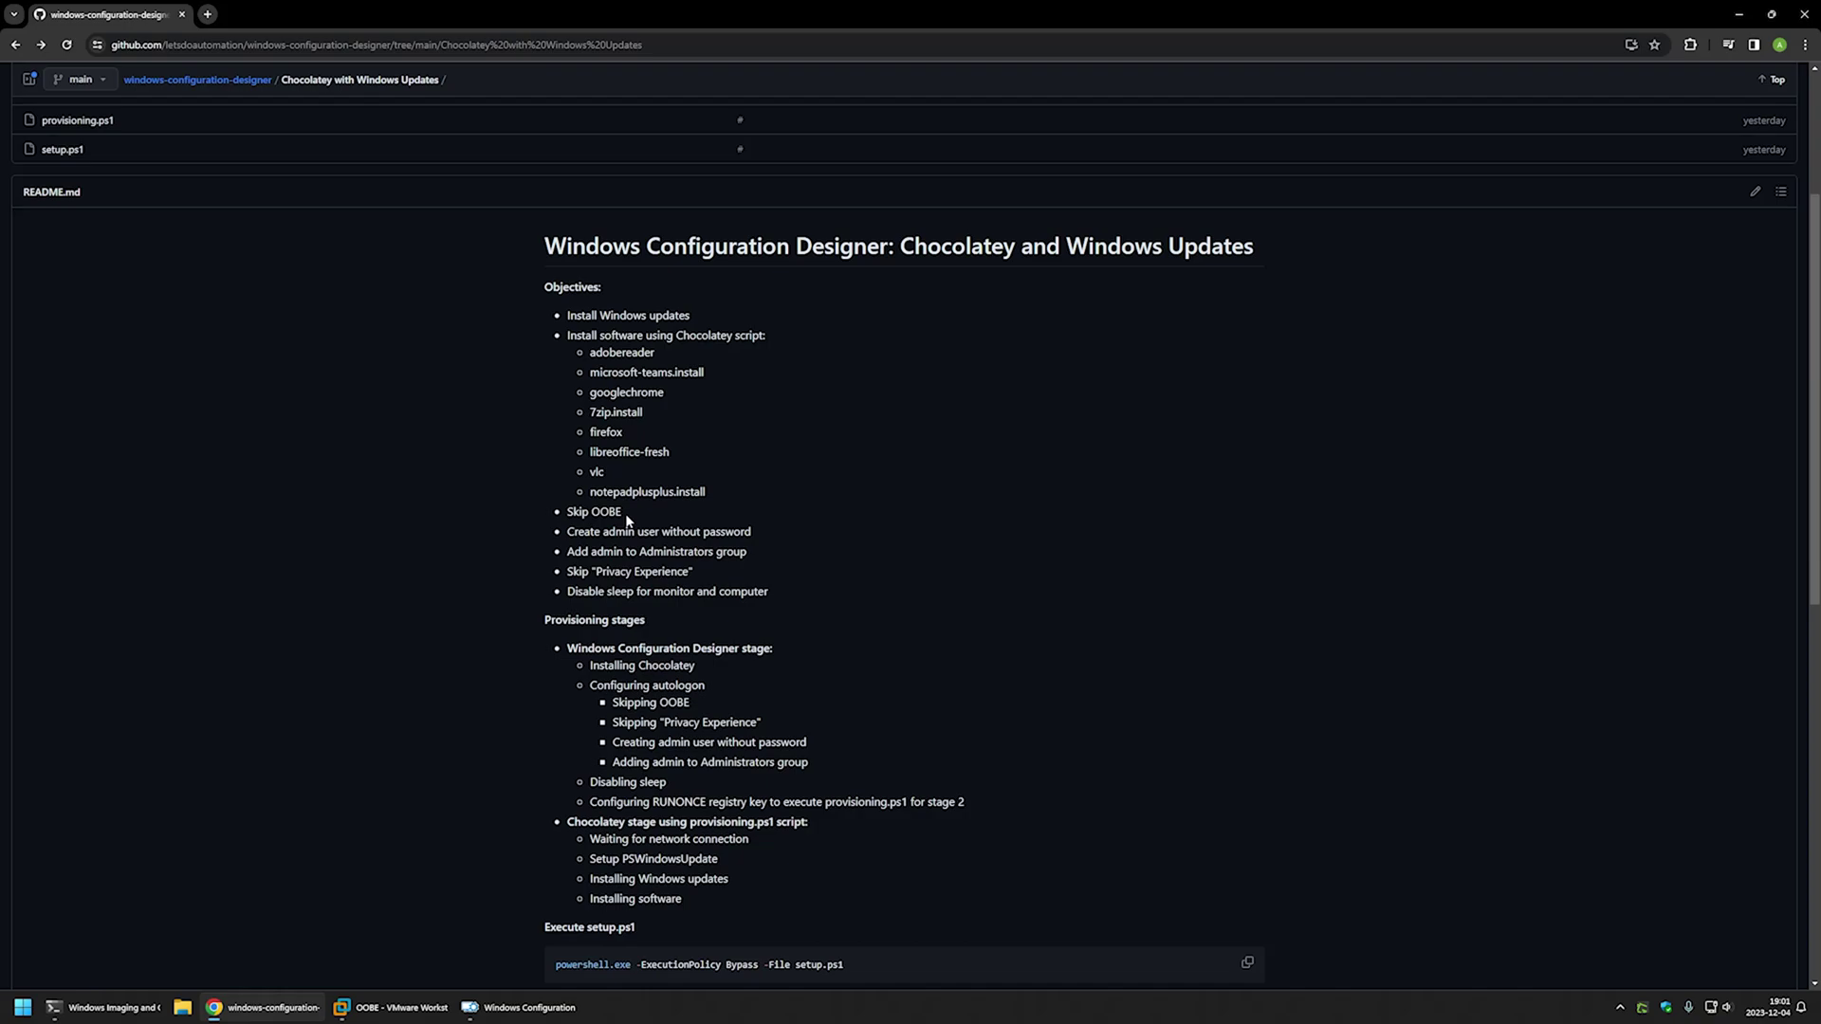
left_click_drag(693, 572, 576, 512)
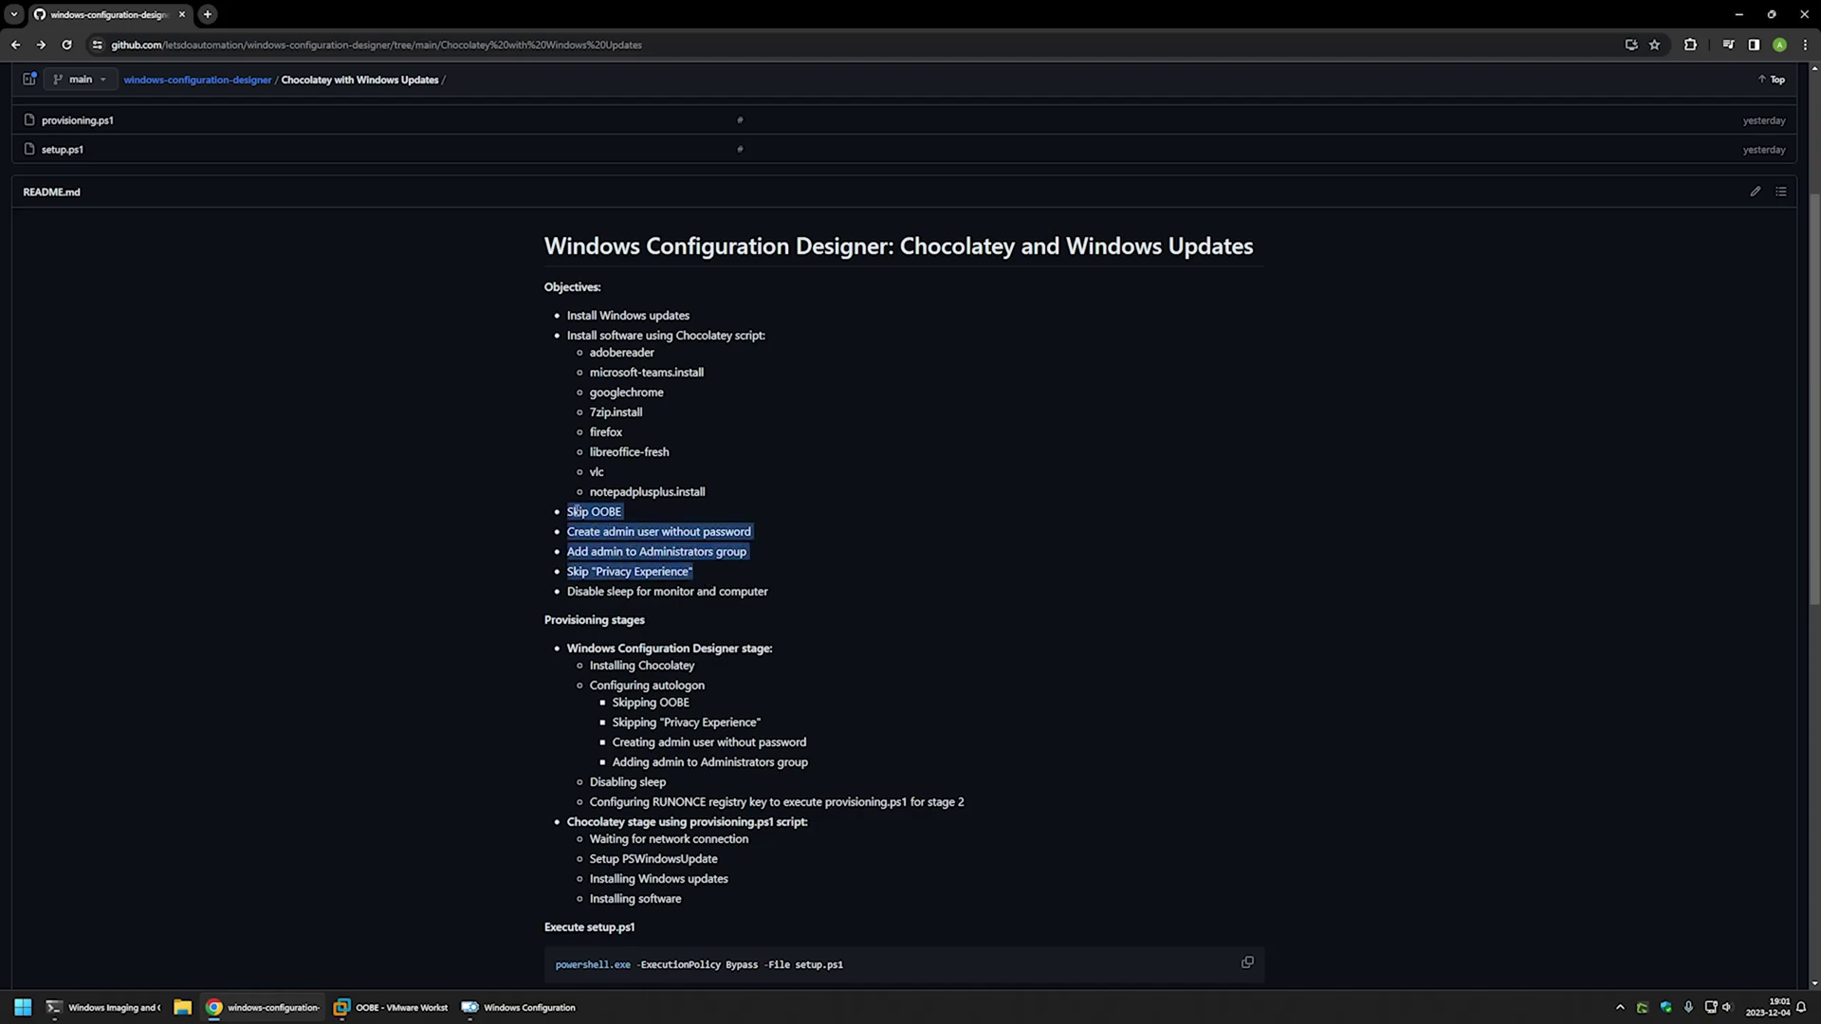
left_click(629, 512)
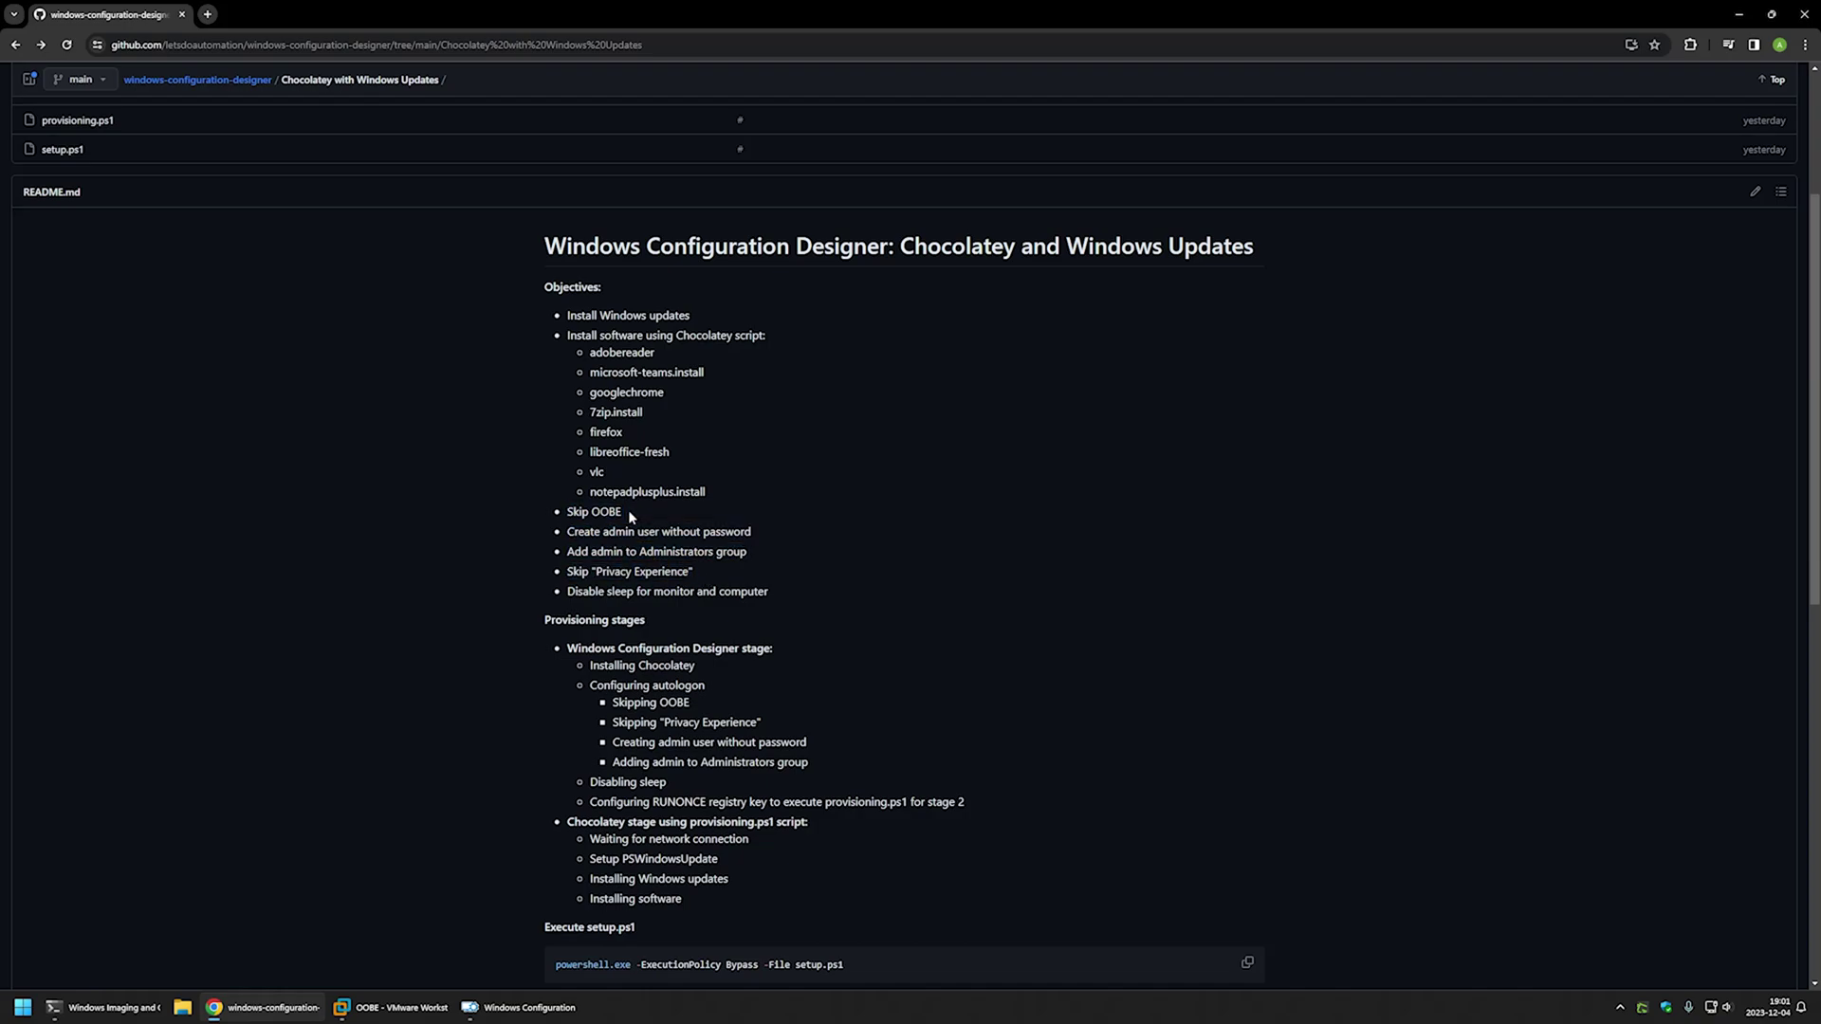
left_click_drag(768, 590, 570, 591)
left_click(774, 595)
- Highlight the Provisioning stages list and the designer stage's Installing Chocolatey and Configuring autologon steps
left_click_drag(709, 893, 540, 652)
left_click(709, 741)
left_click_drag(968, 803, 613, 649)
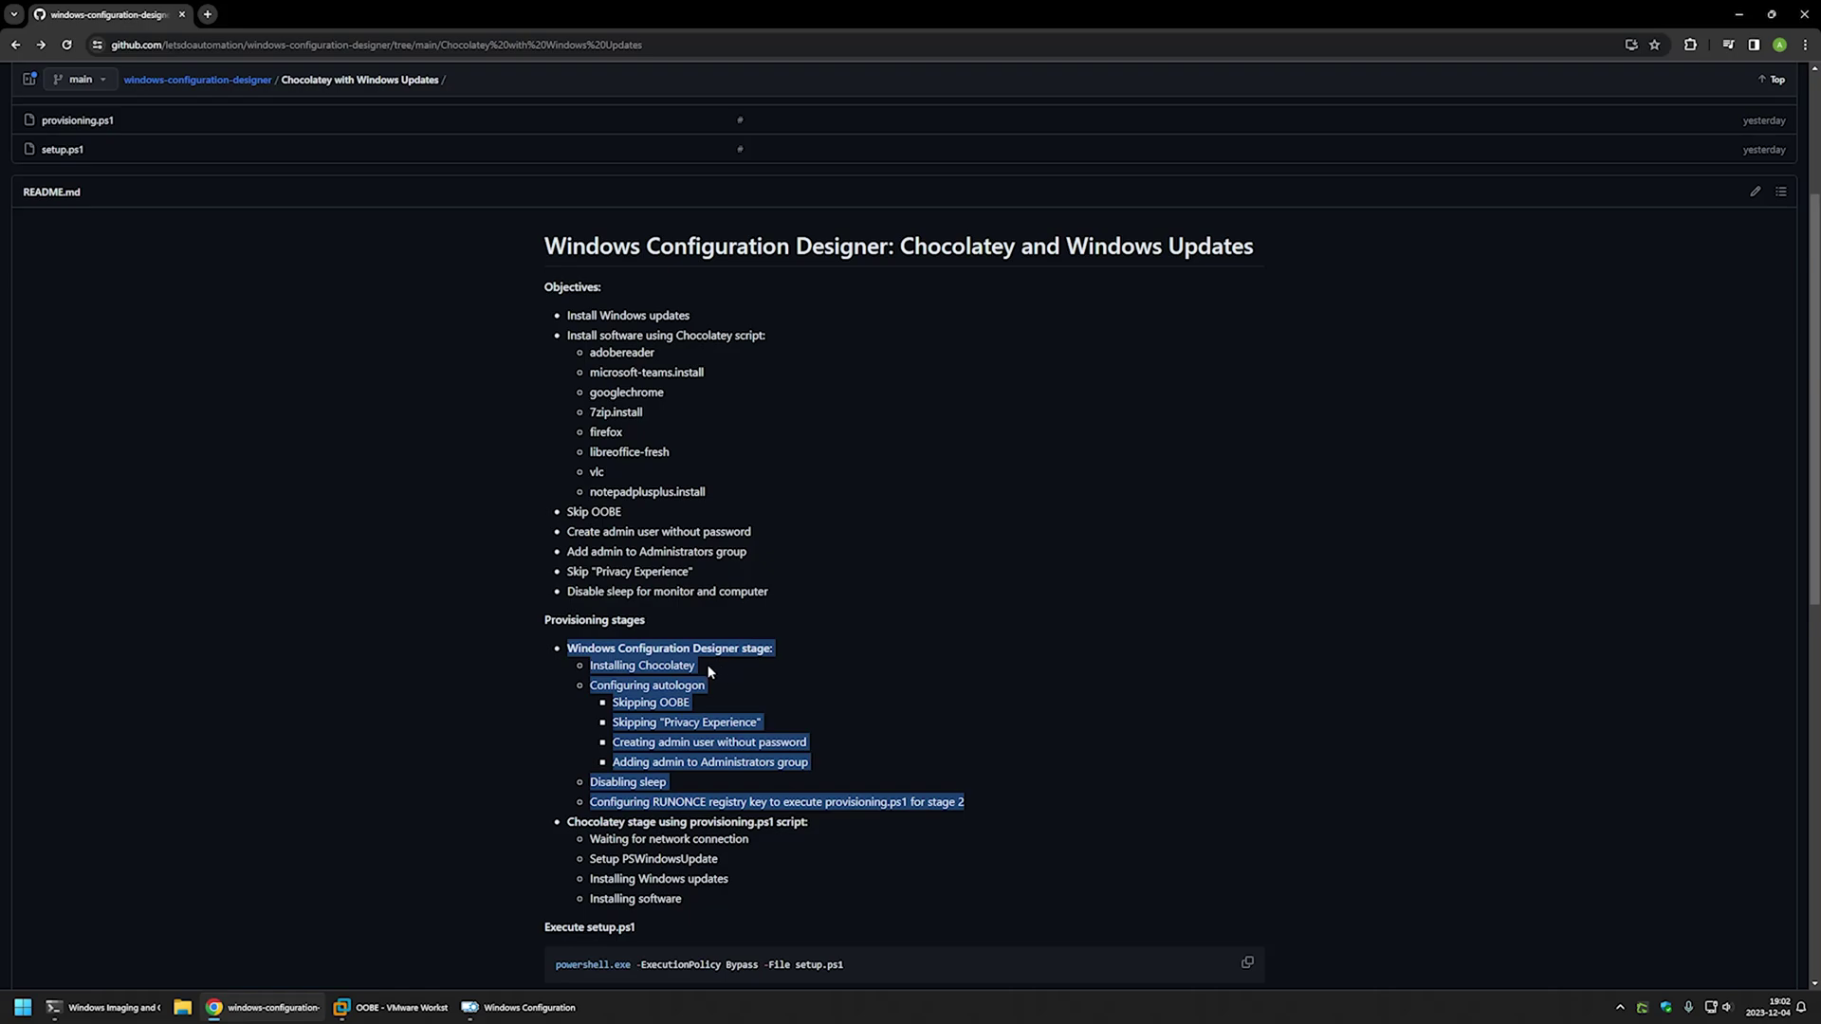
left_click(709, 671)
left_click_drag(708, 672, 586, 670)
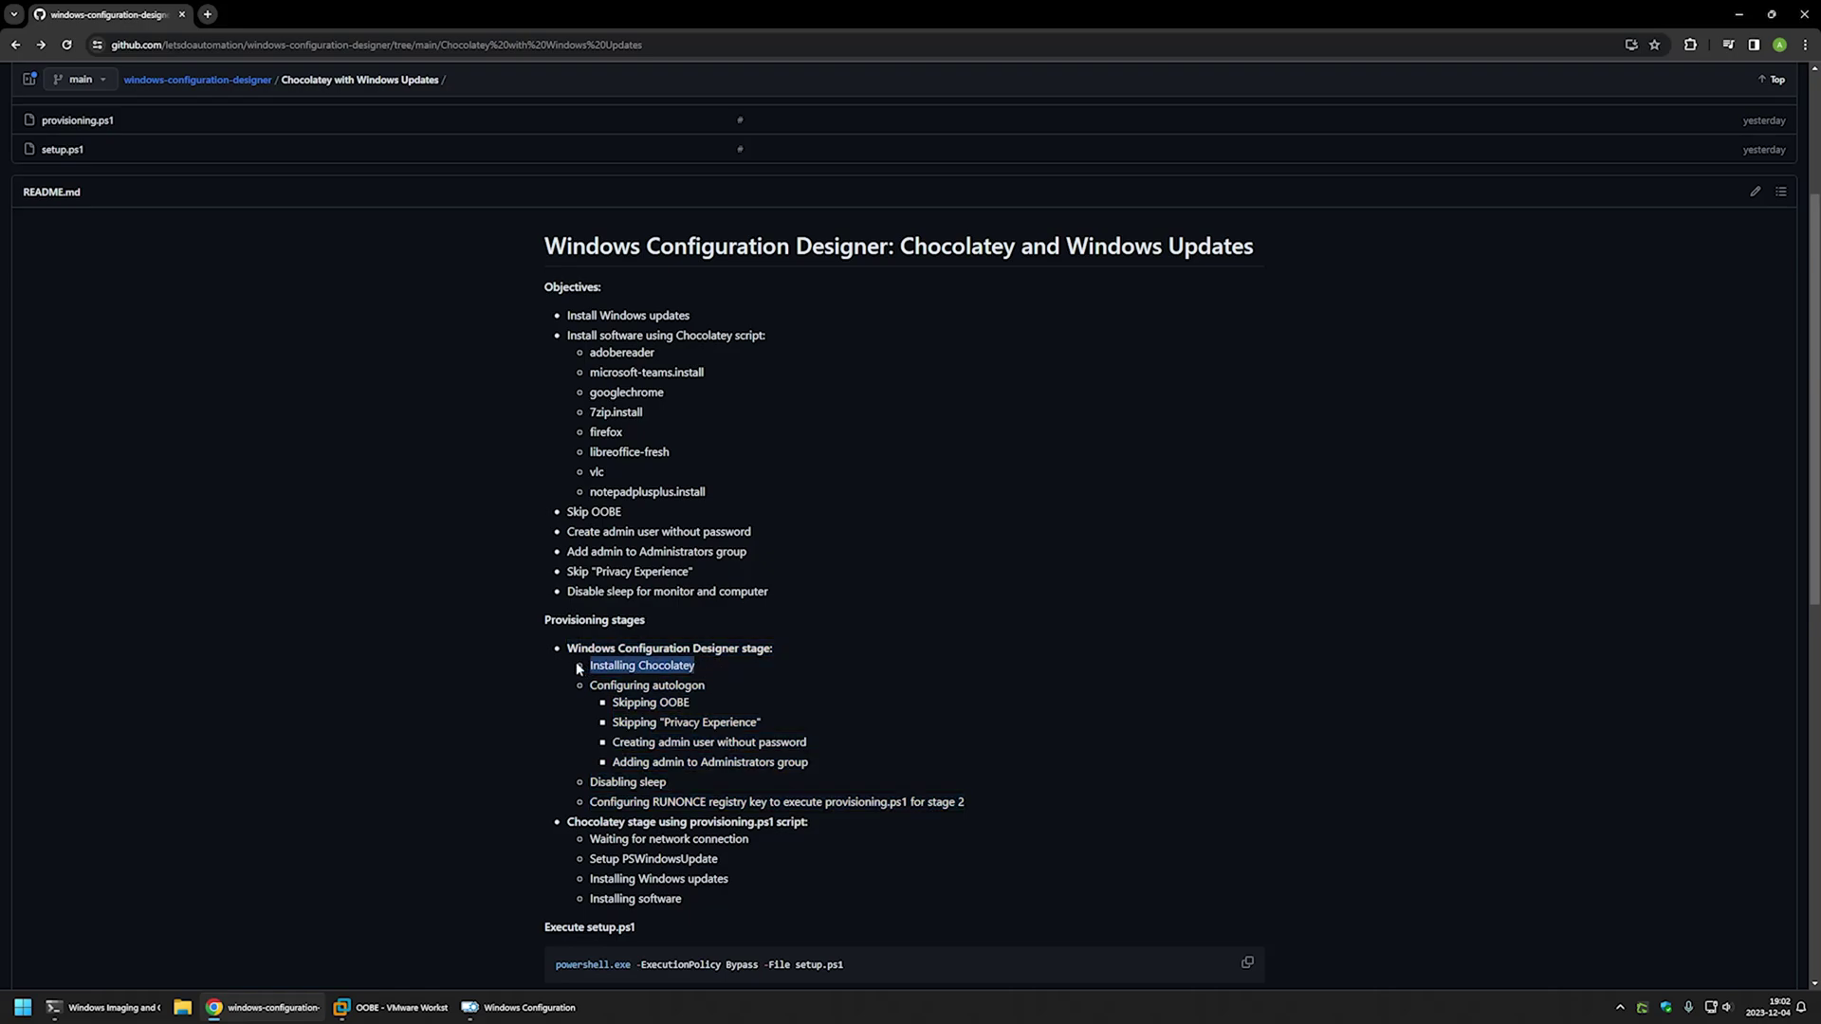
left_click(697, 685)
mouse_move(697, 685)
left_mouse_down()
mouse_move(590, 685)
mouse_move(700, 685)
left_mouse_up()
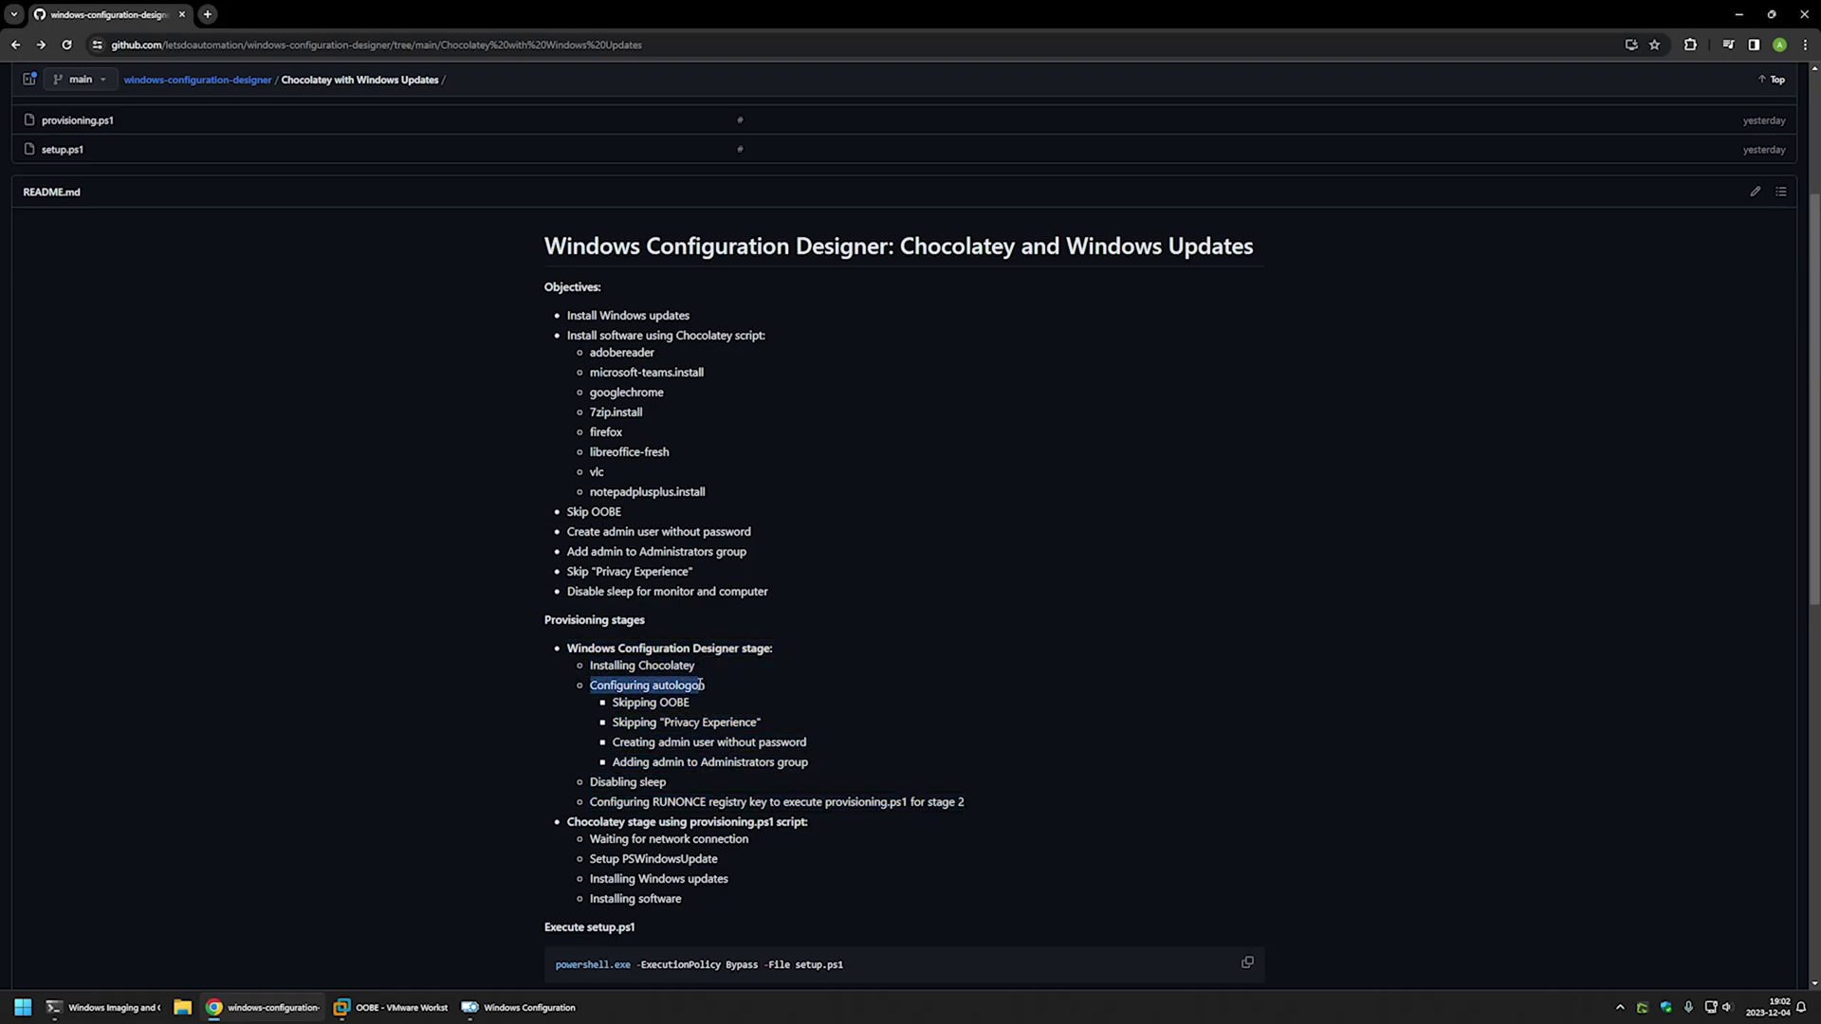
left_click(701, 698)
- Highlight the OOBE and Privacy Experience skips, the admin user steps, and the RUNONCE provisioning.ps1 key
left_click_drag(690, 702, 602, 705)
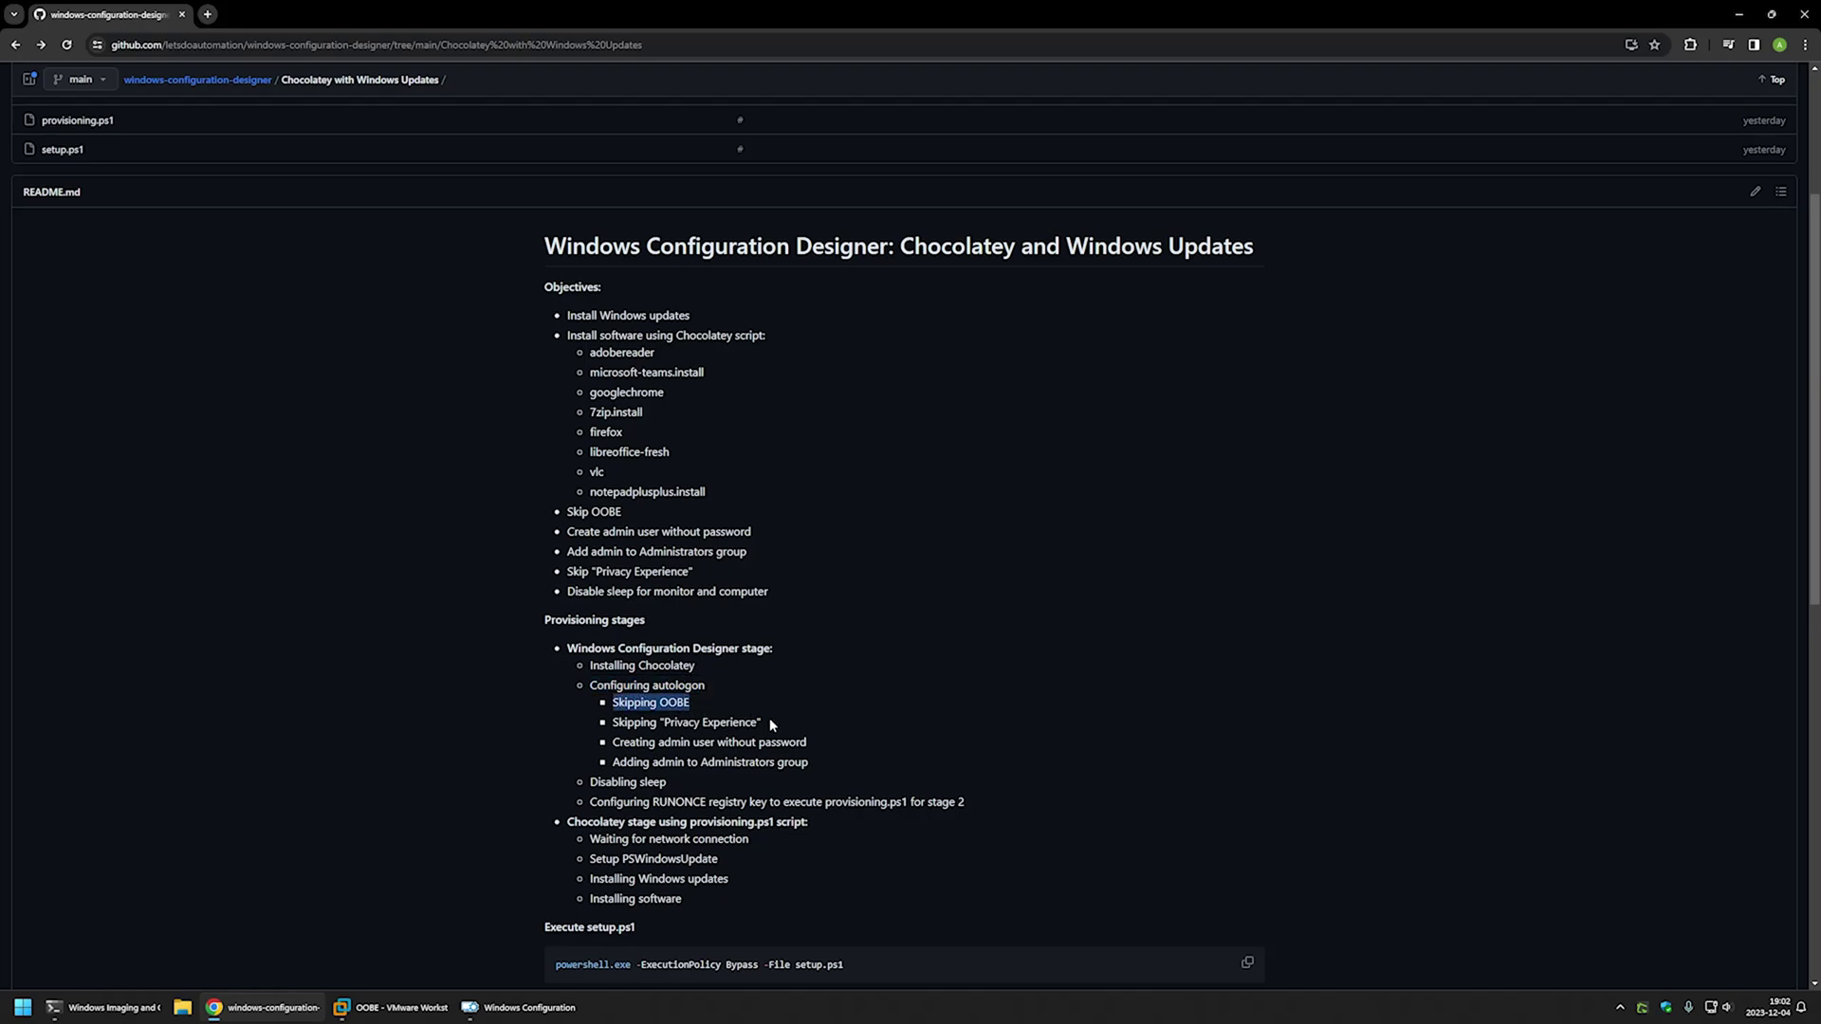
left_click_drag(765, 723, 609, 725)
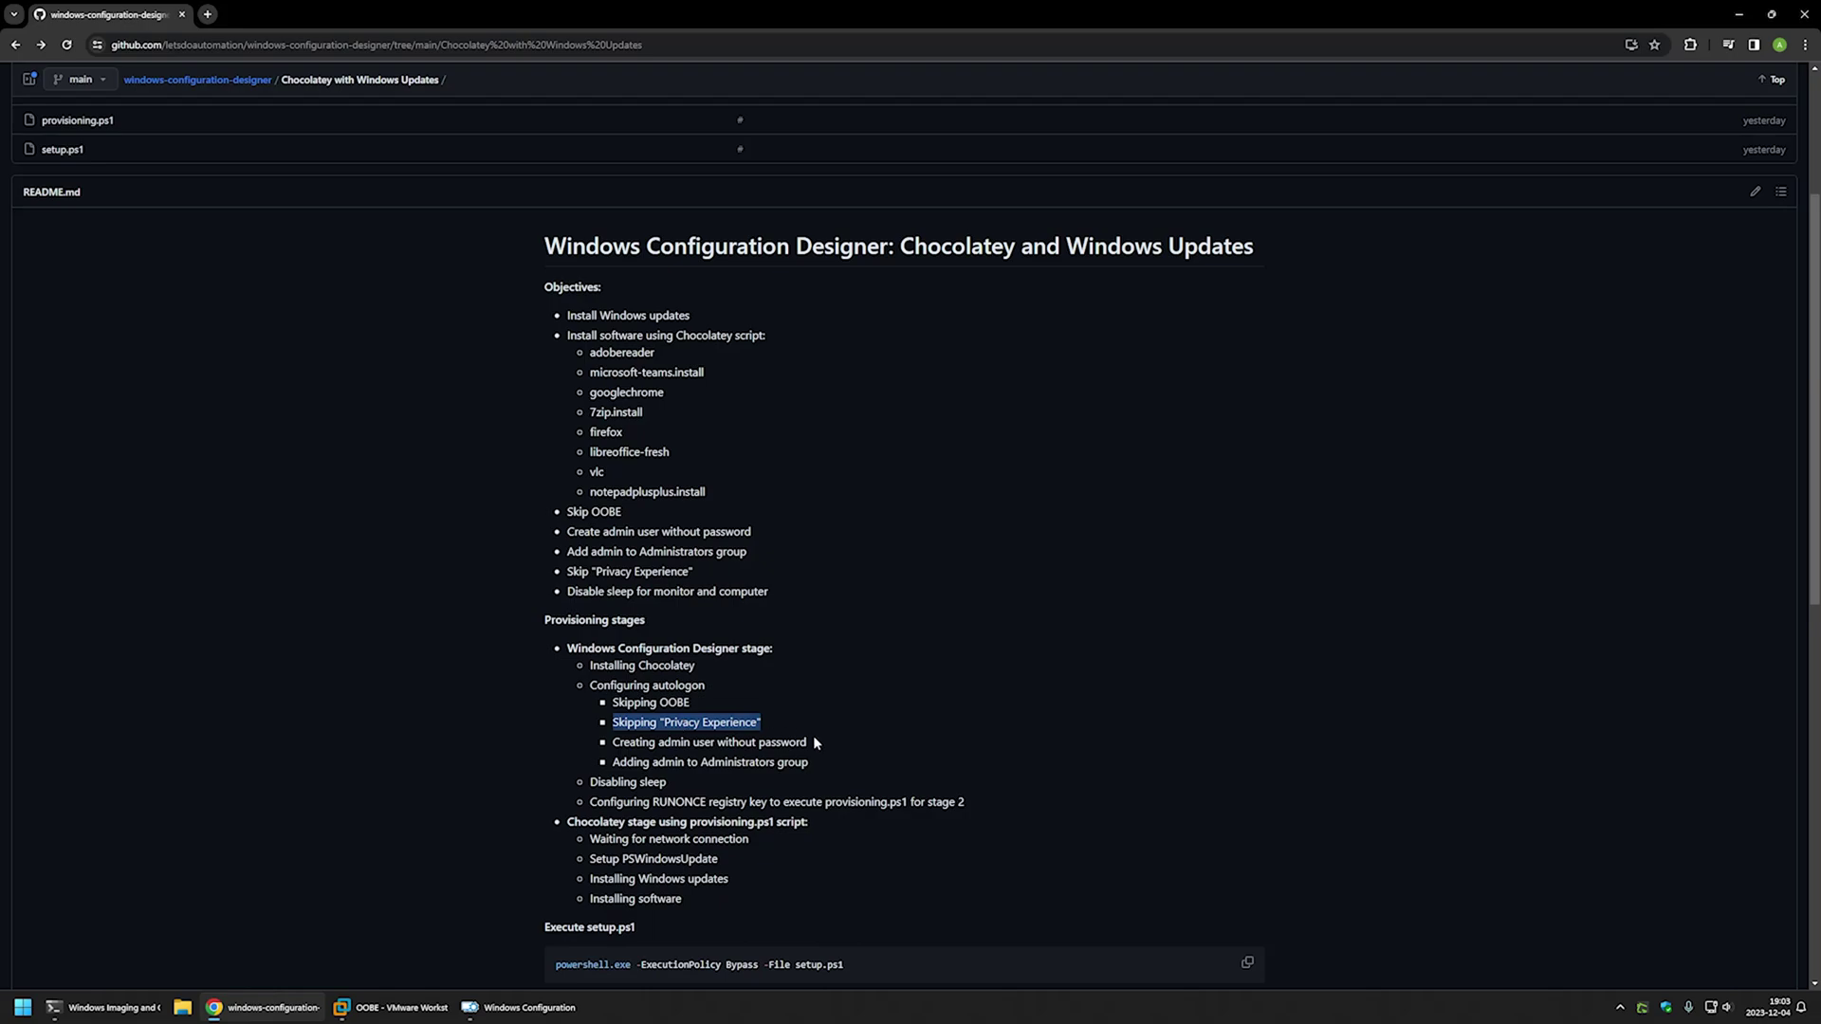
left_click_drag(812, 739, 610, 745)
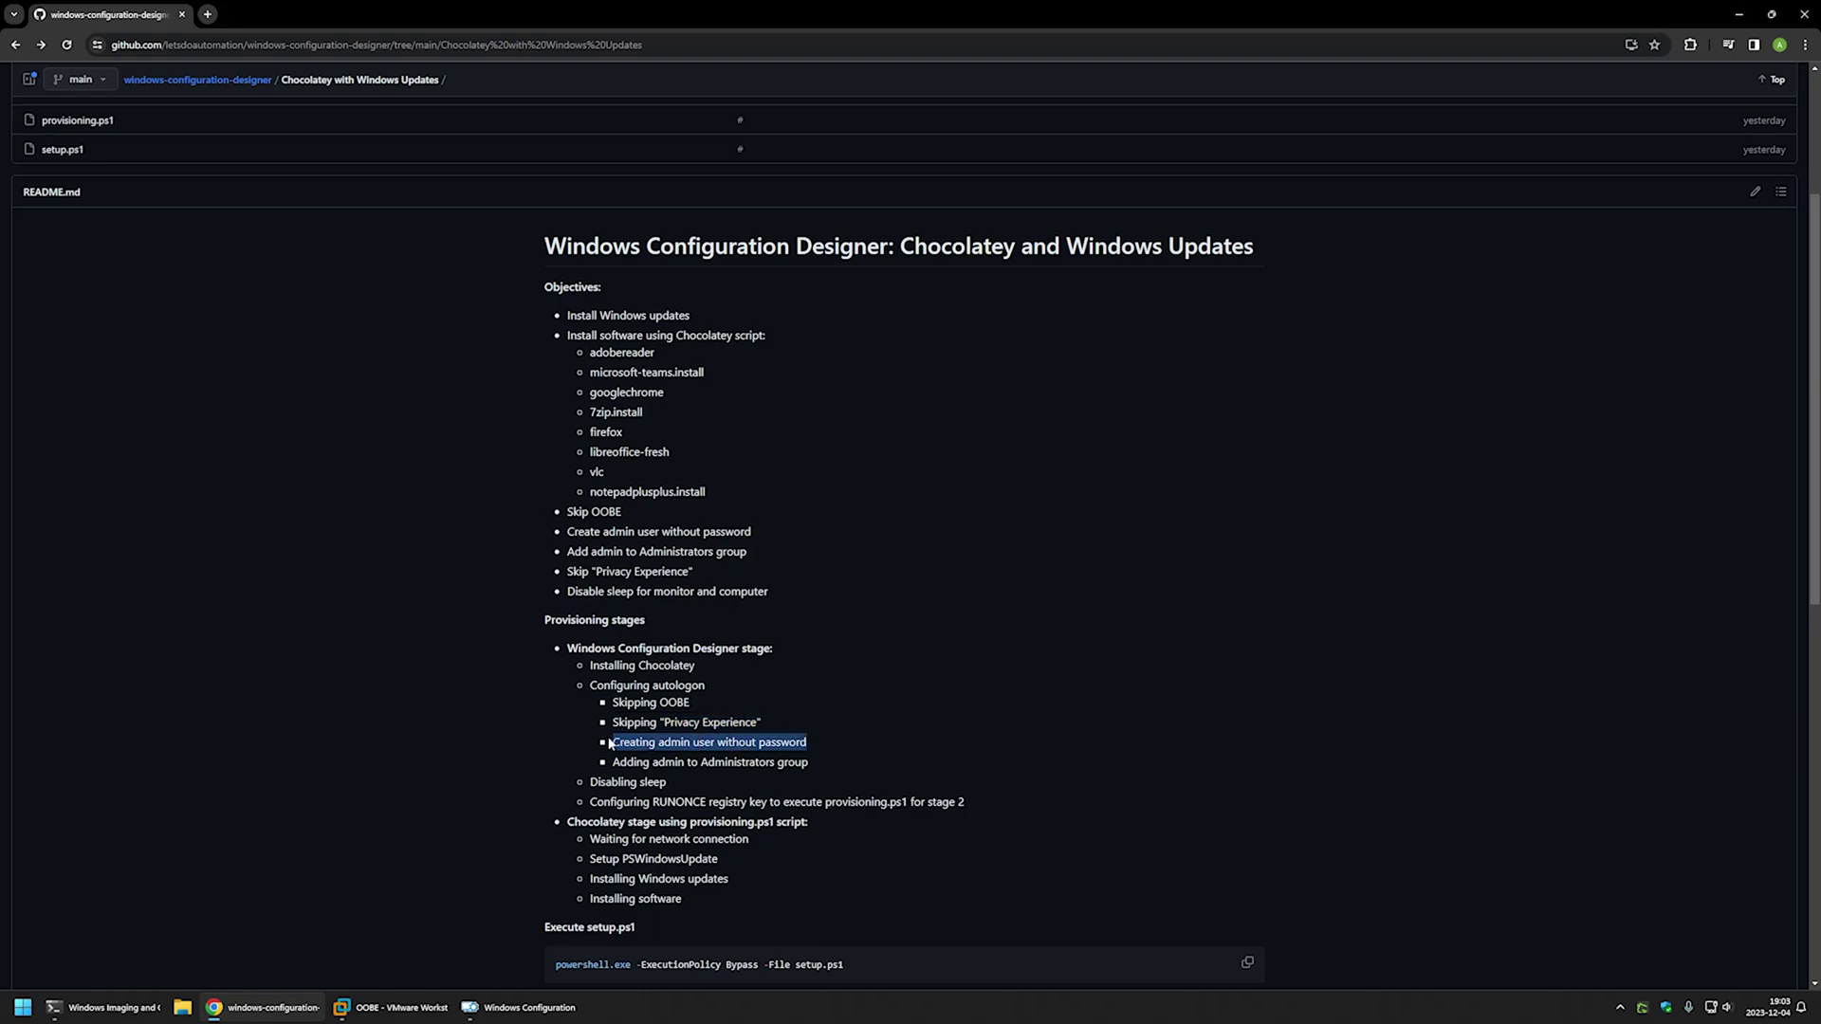
left_click_drag(818, 757, 588, 783)
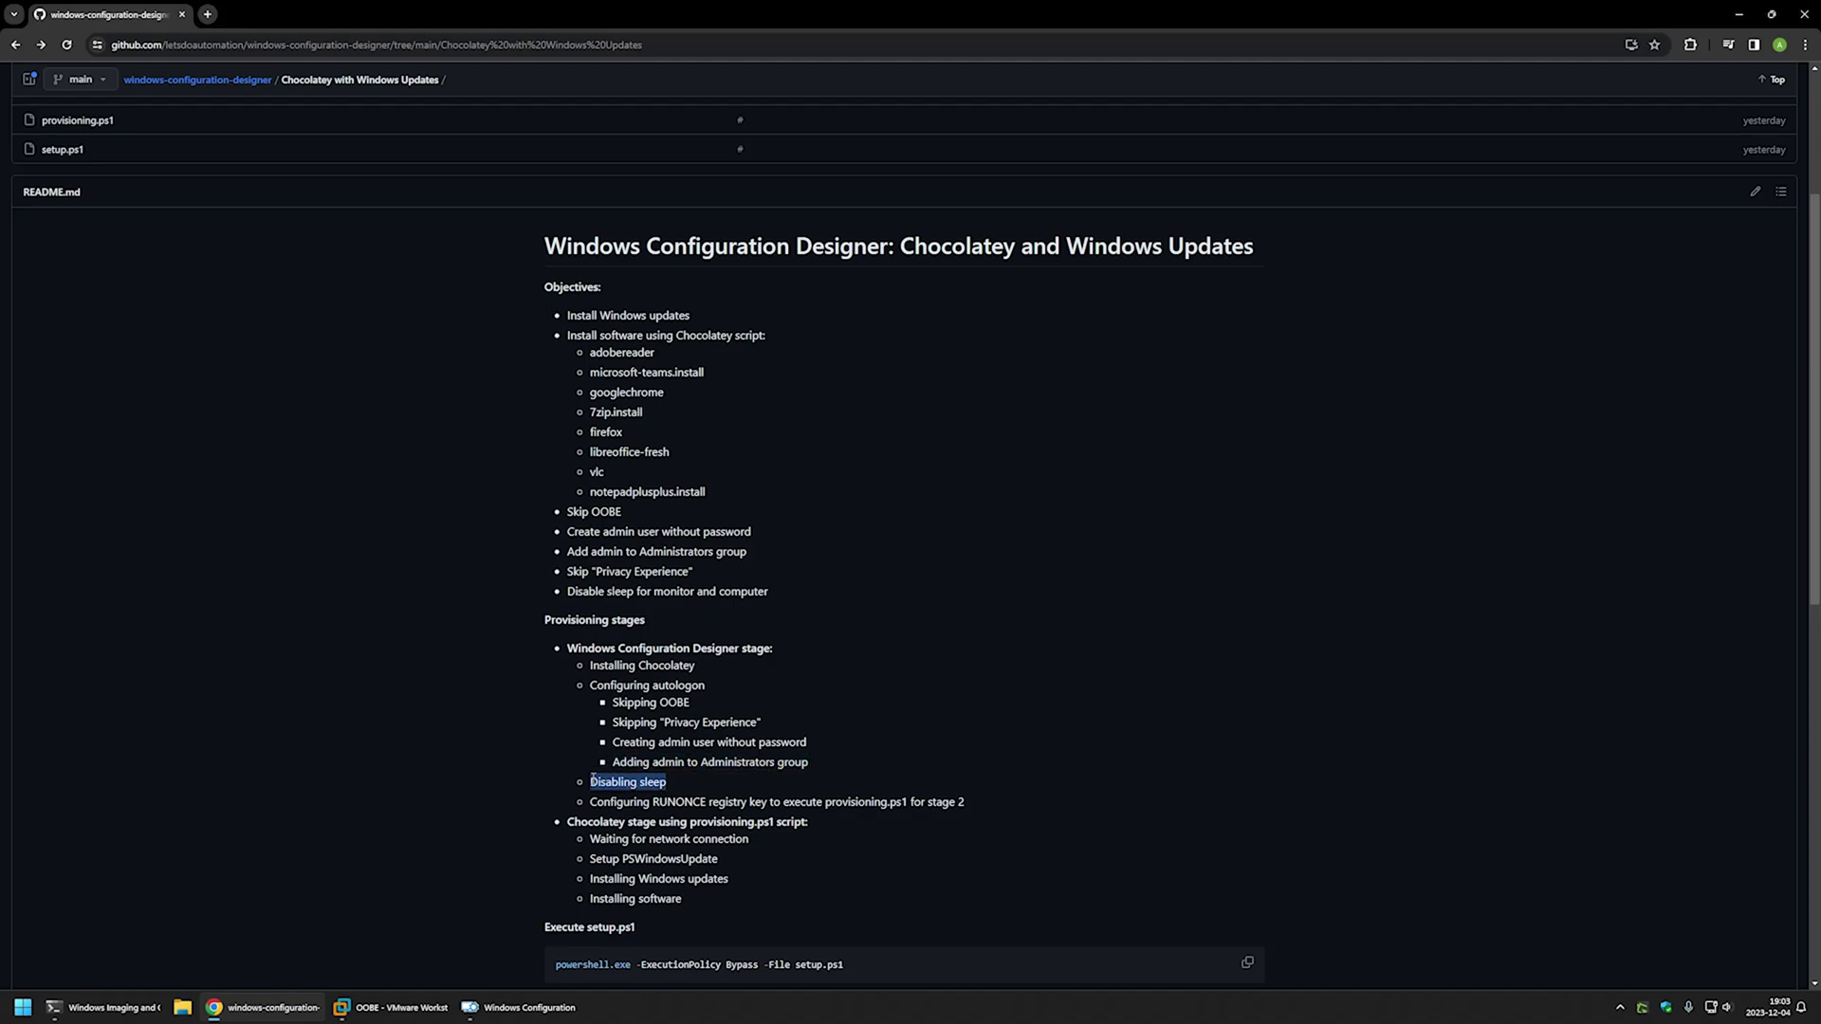
left_click(677, 787)
left_click_drag(966, 806, 654, 797)
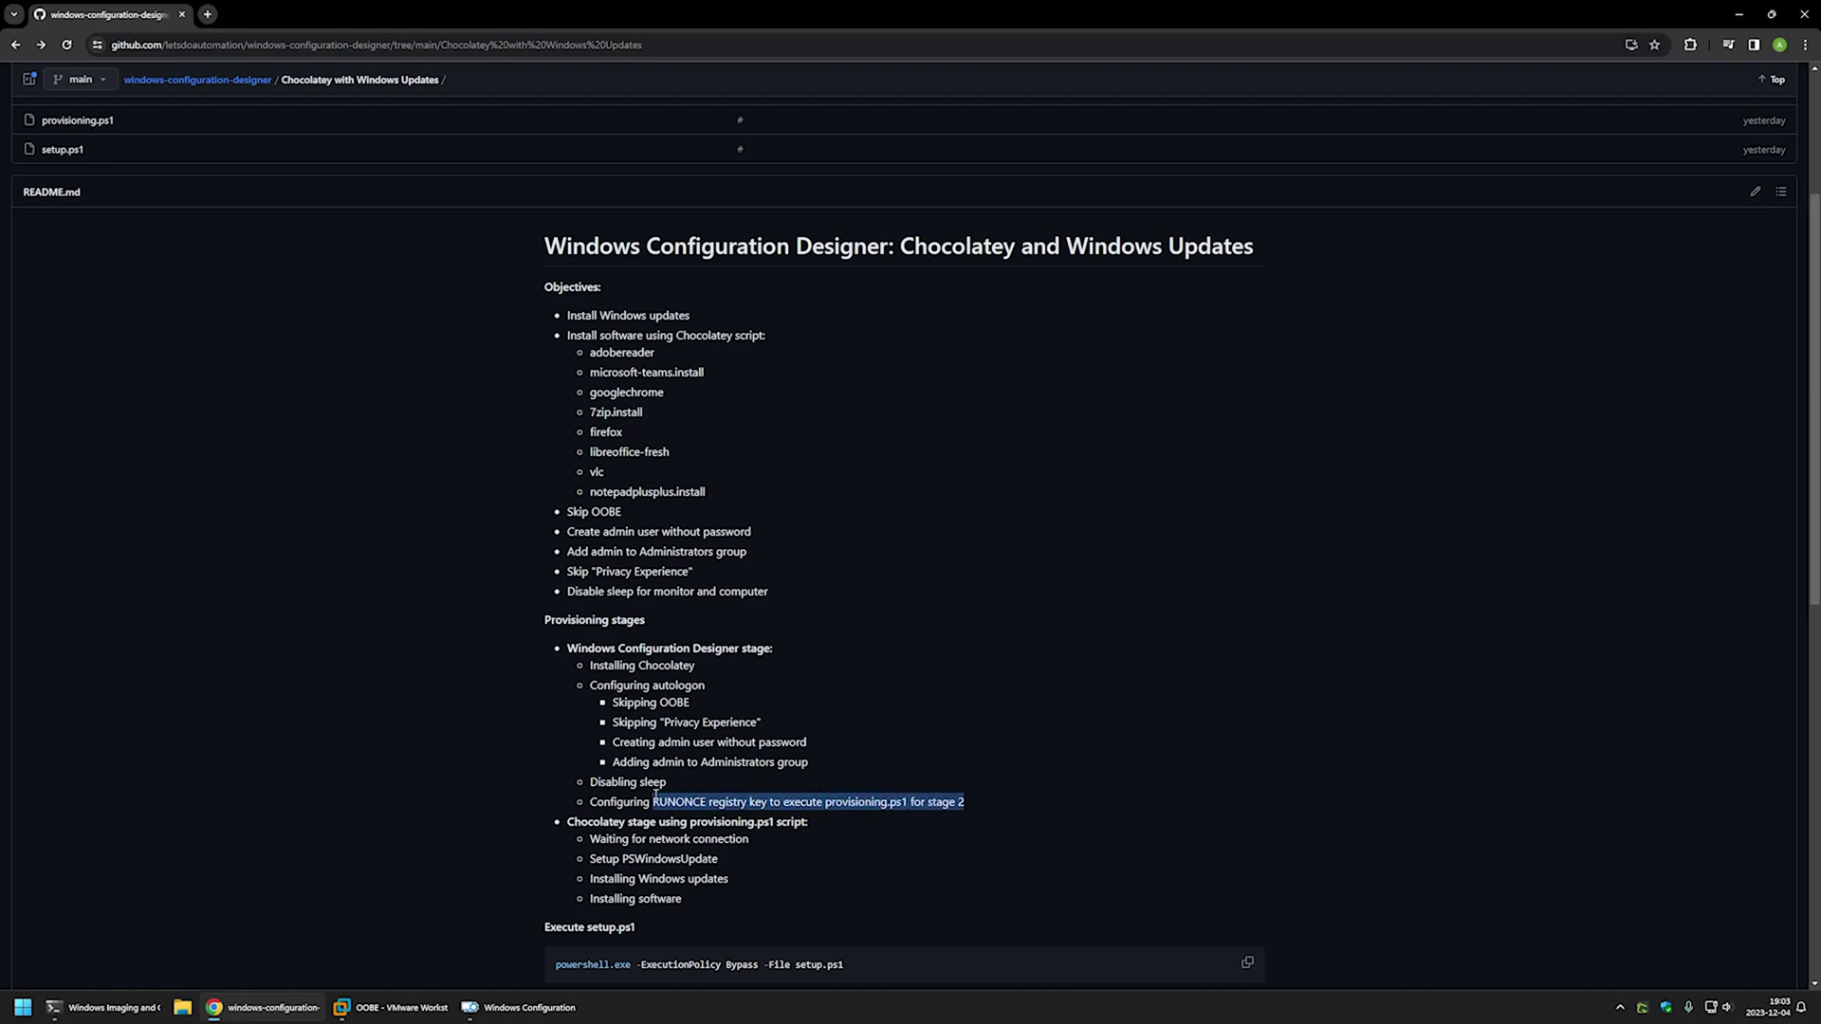
left_click(969, 799)
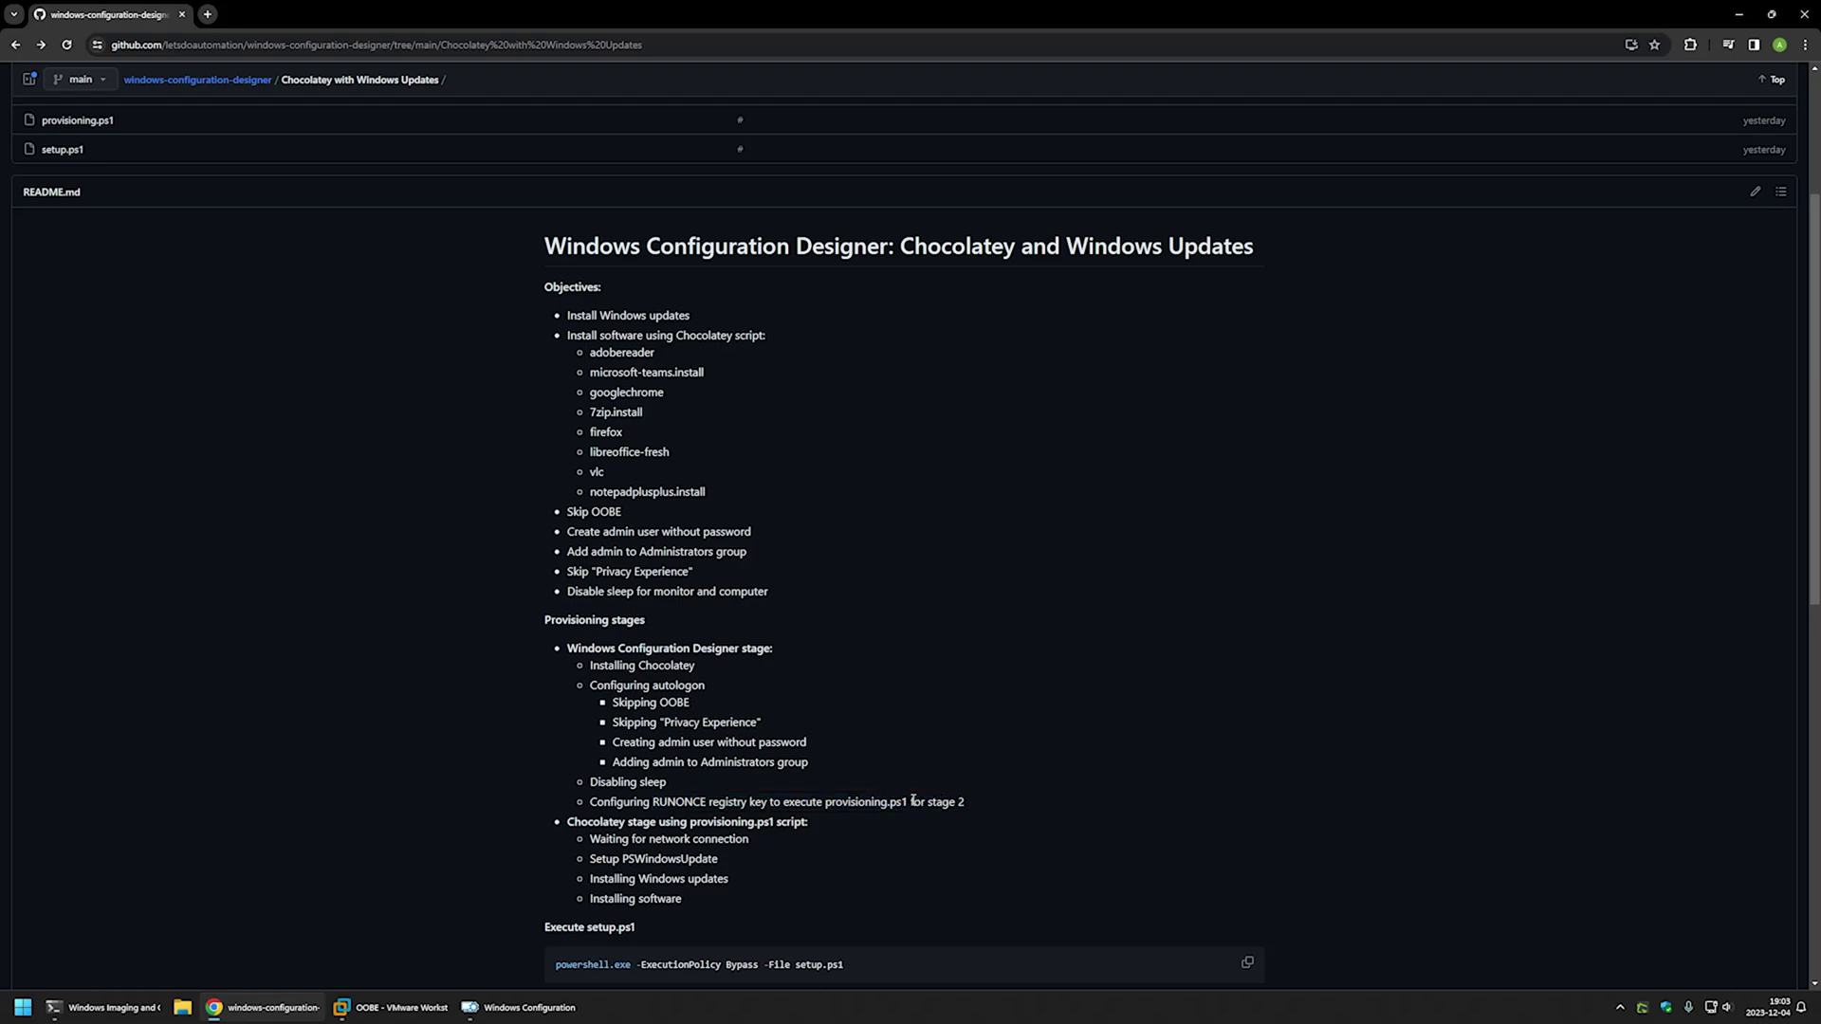
left_click_drag(910, 802, 823, 802)
- Highlight the network wait, PSWindowsUpdate setup, Windows updates, software install and provisioning.ps1 stage steps
left_click_drag(759, 840, 590, 840)
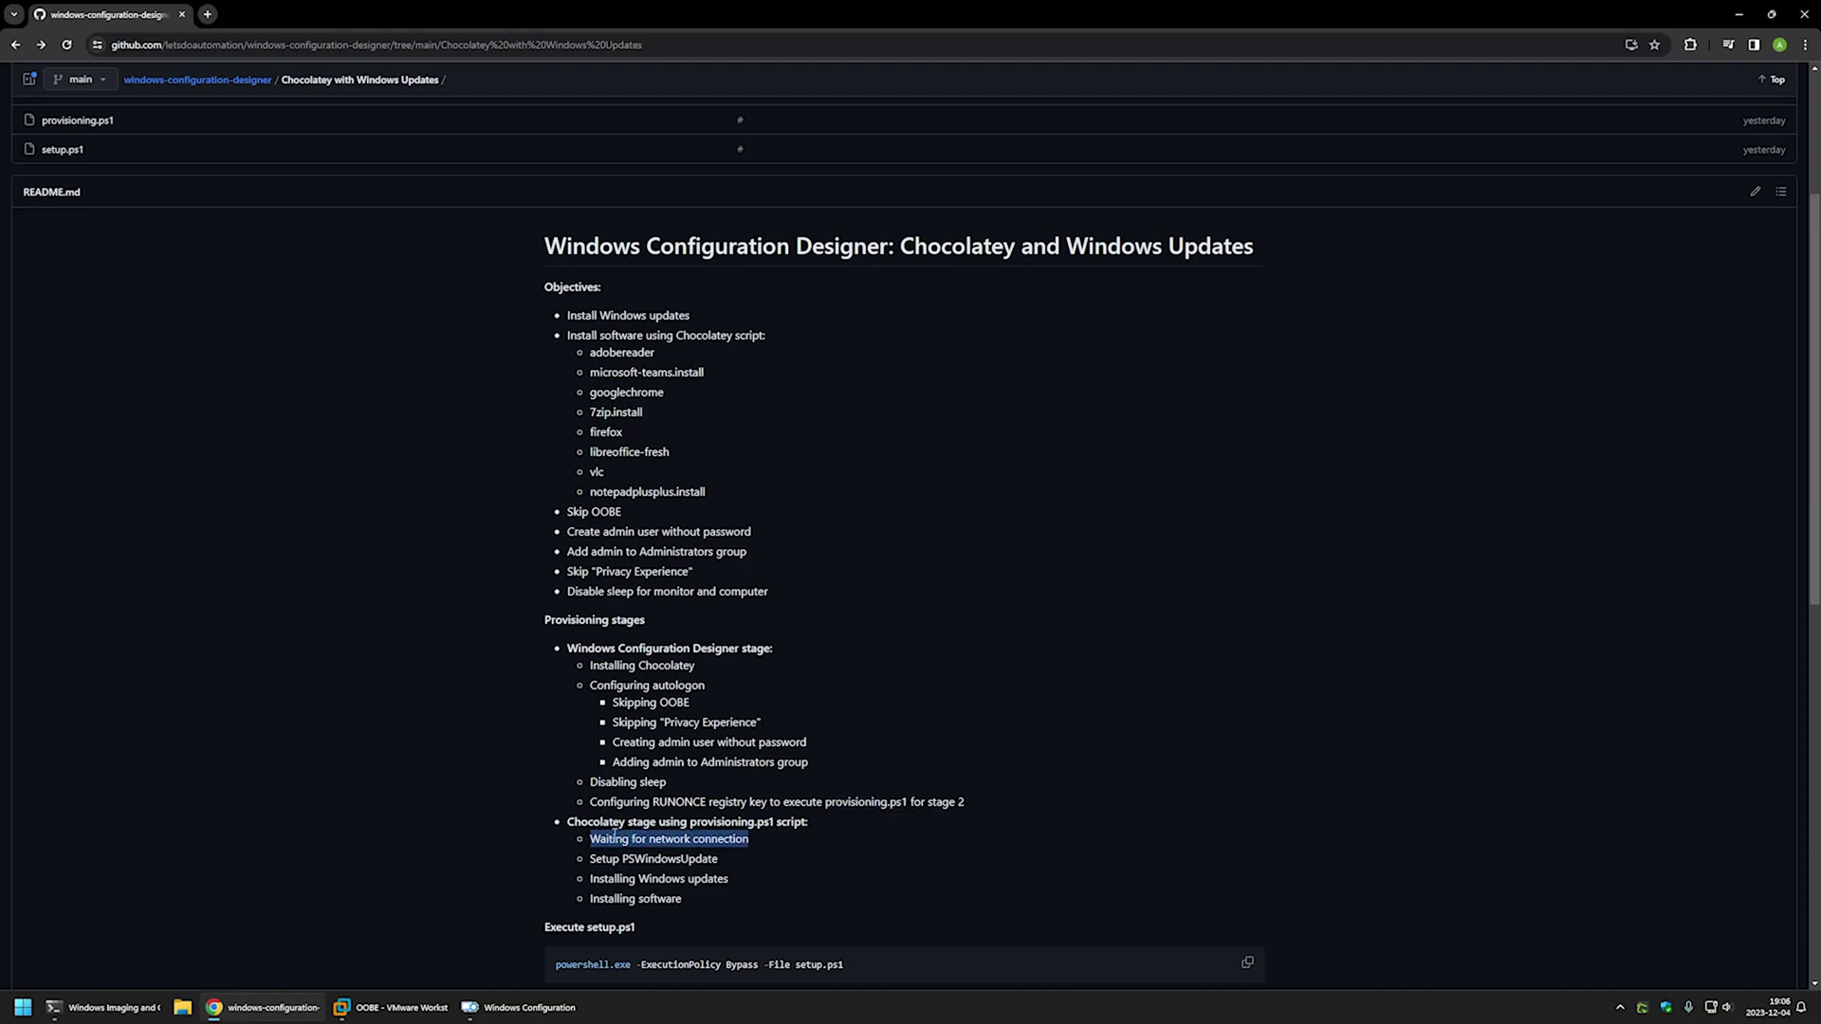
left_click(754, 842)
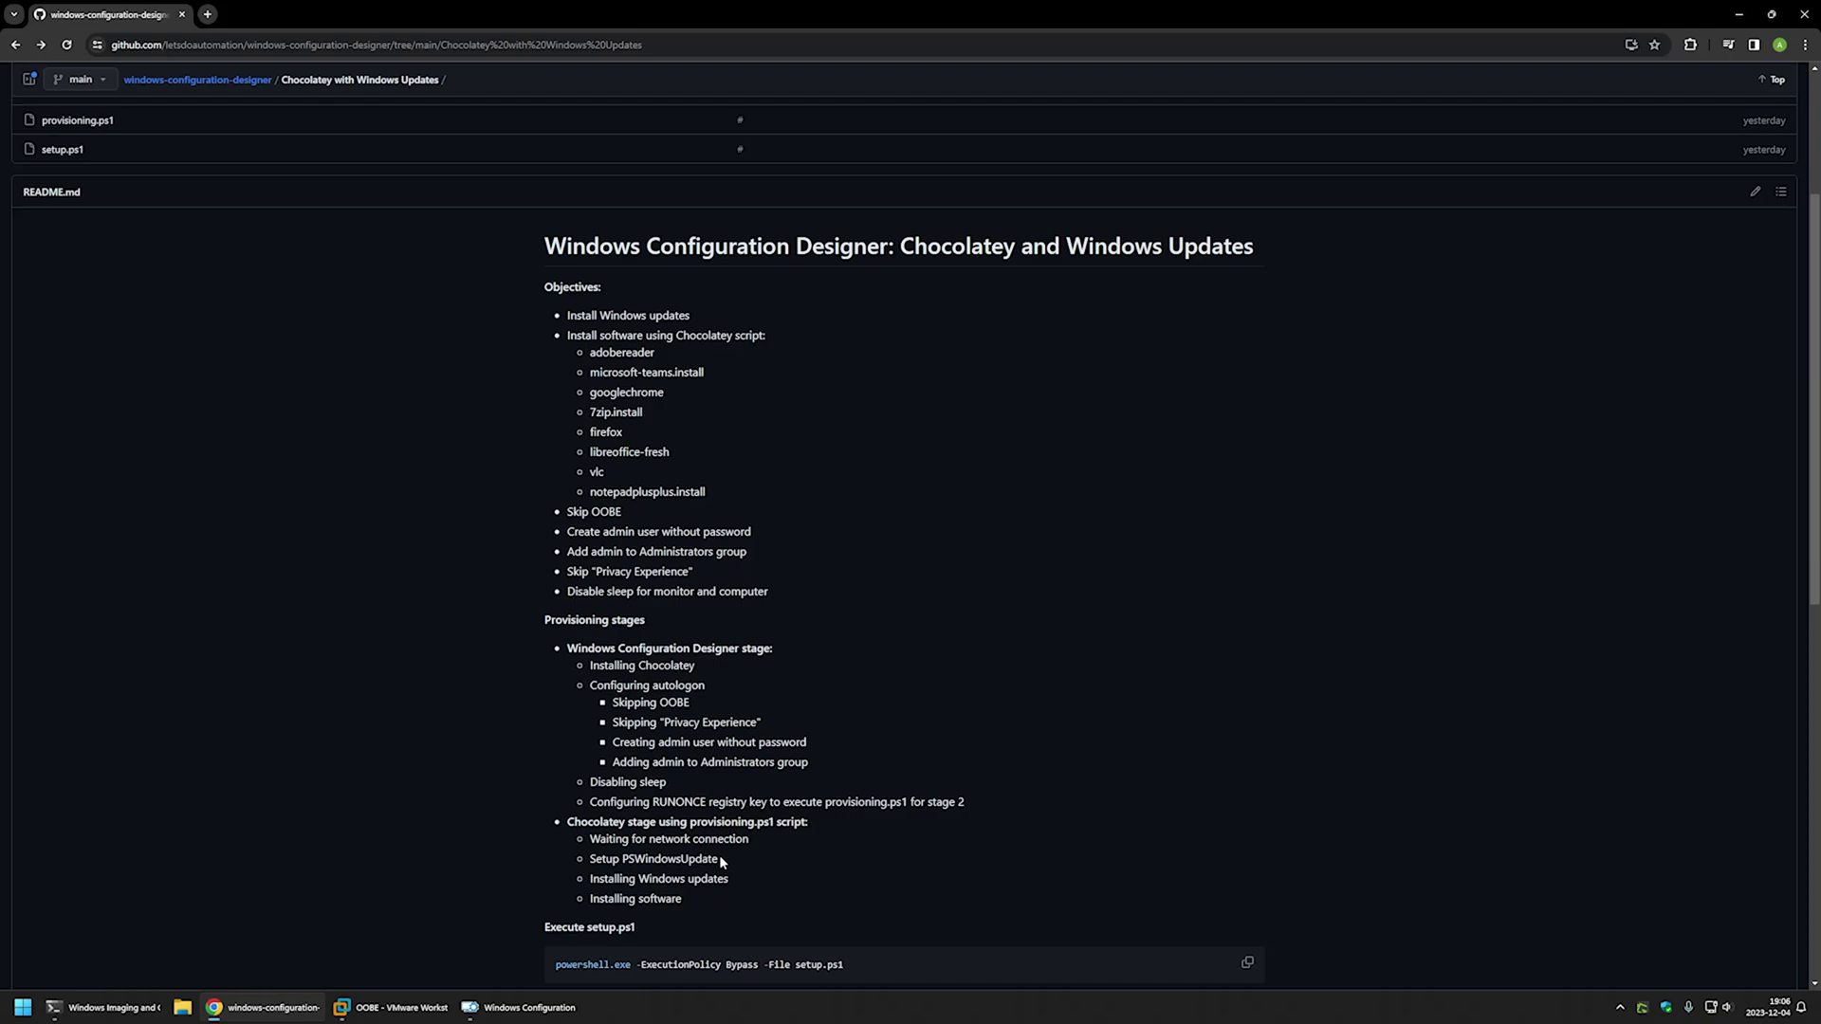
left_click_drag(719, 858, 622, 859)
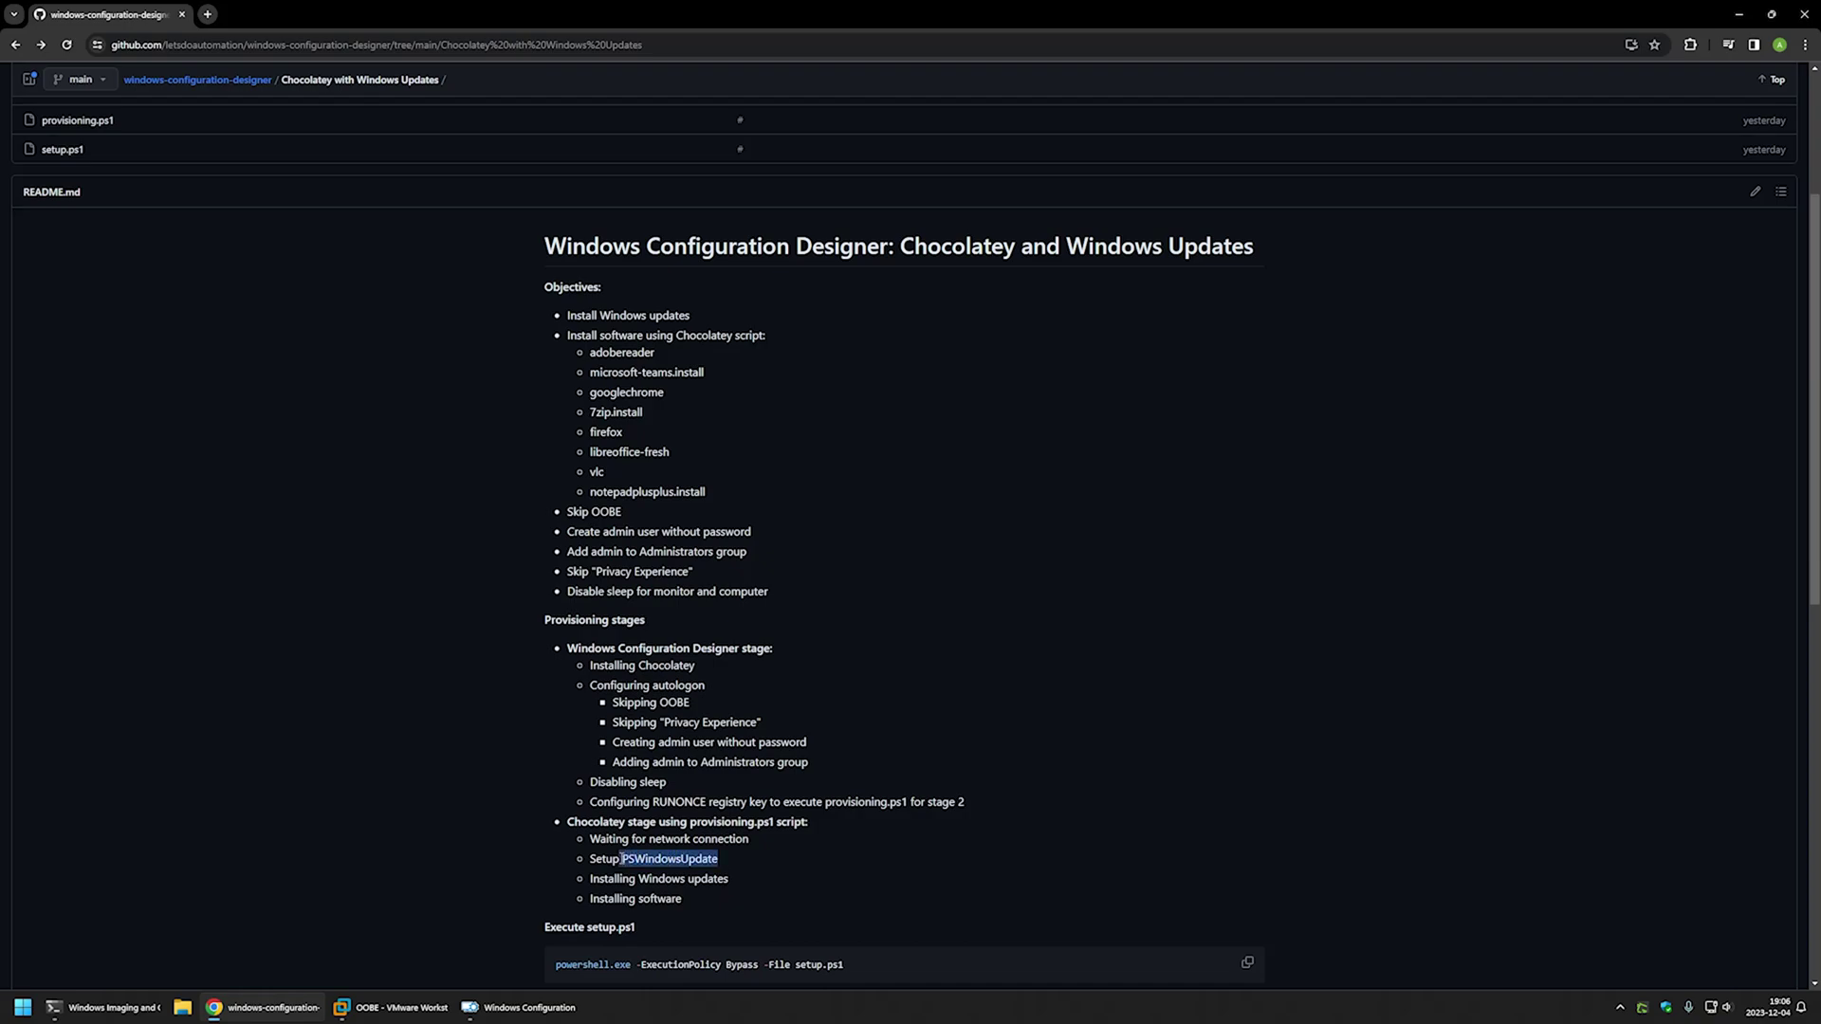
left_click(723, 858)
left_click_drag(742, 880, 597, 874)
left_click_drag(709, 895, 597, 843)
left_click_drag(773, 822, 690, 823)
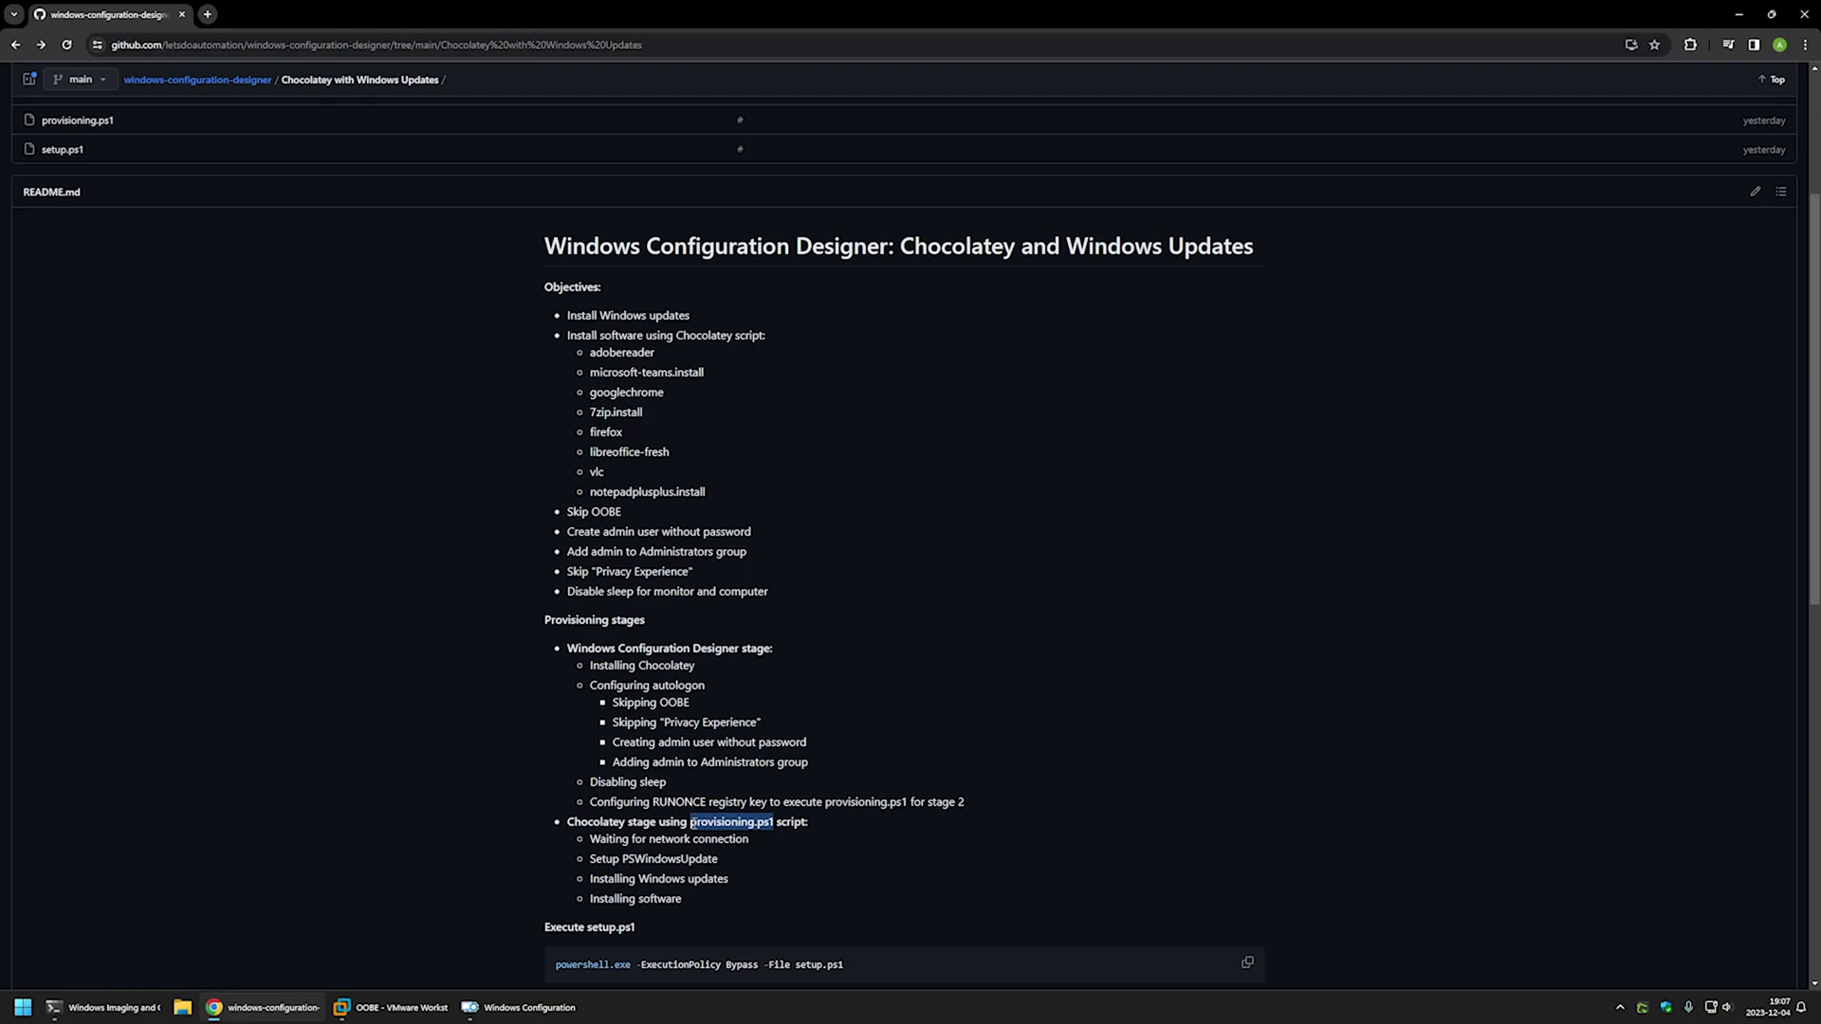
left_click(688, 898)
- Open the Chocolatey repository's 2.2.2 release in a new tab and download chocolatey-2.2.2.0.msi
scroll(688, 899, "down", 2)
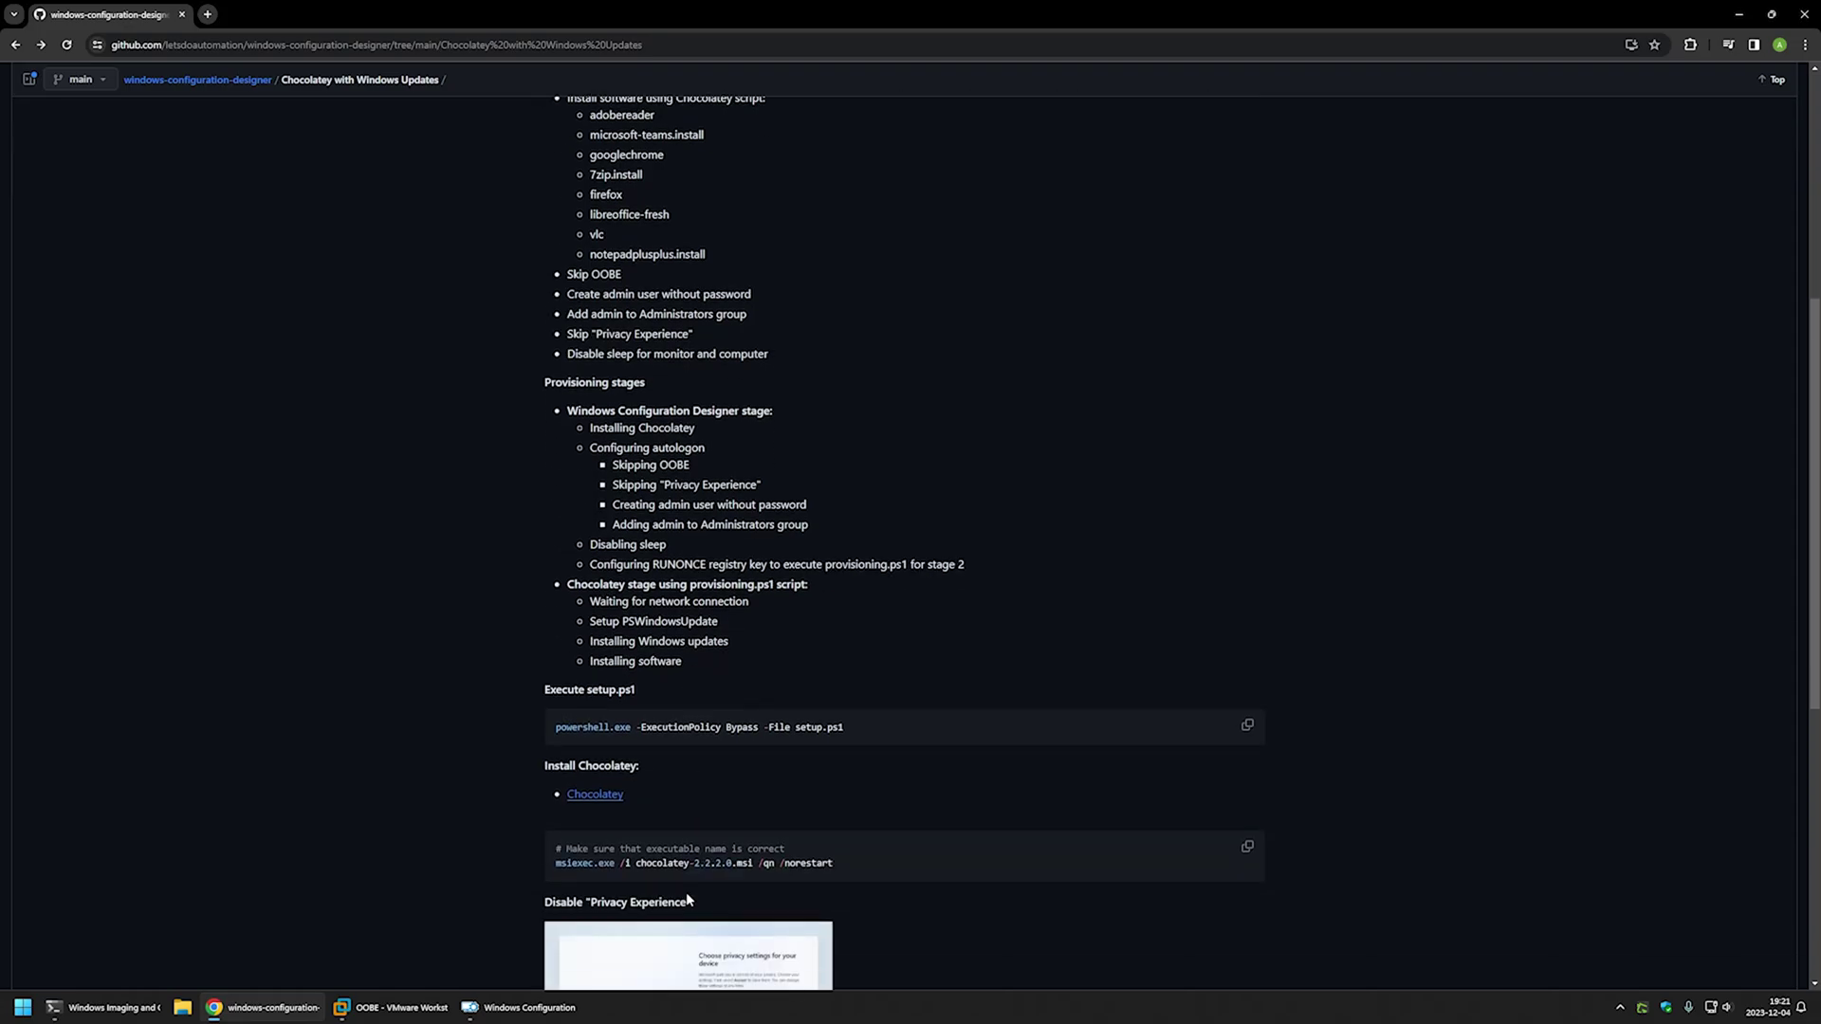
middle_click(612, 797)
left_click(205, 7)
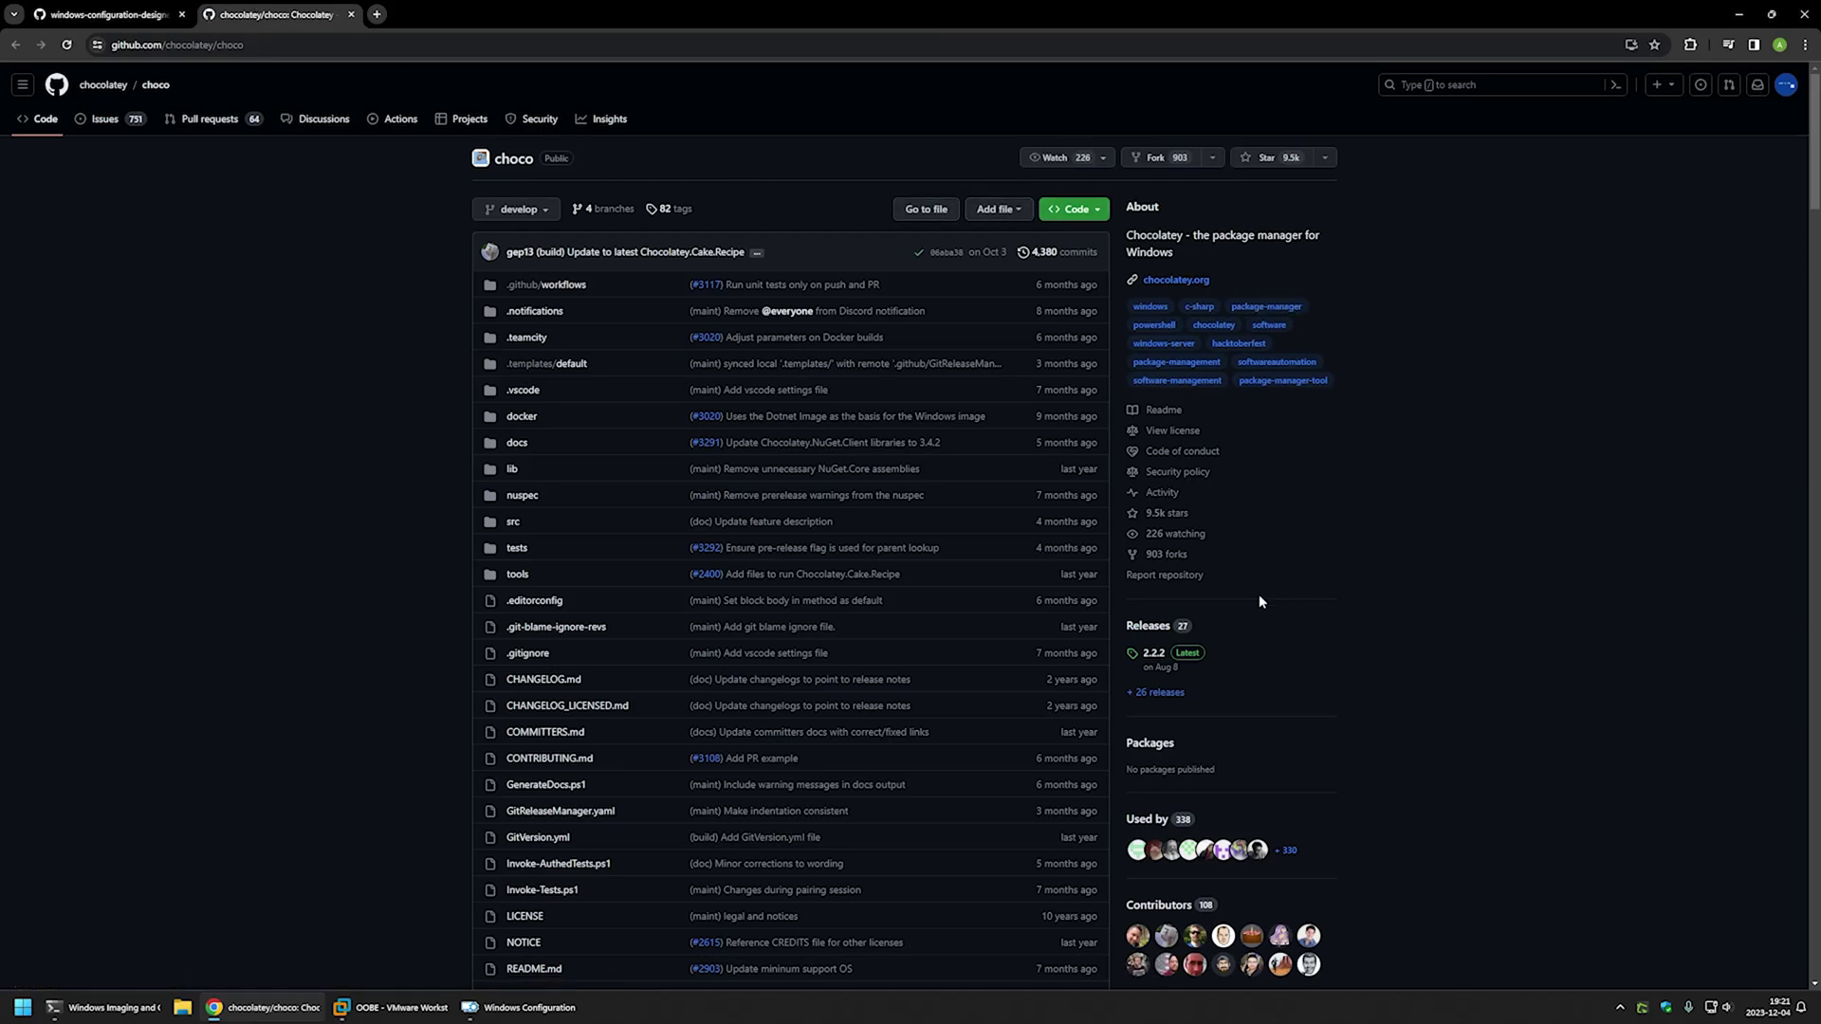
left_click(1152, 654)
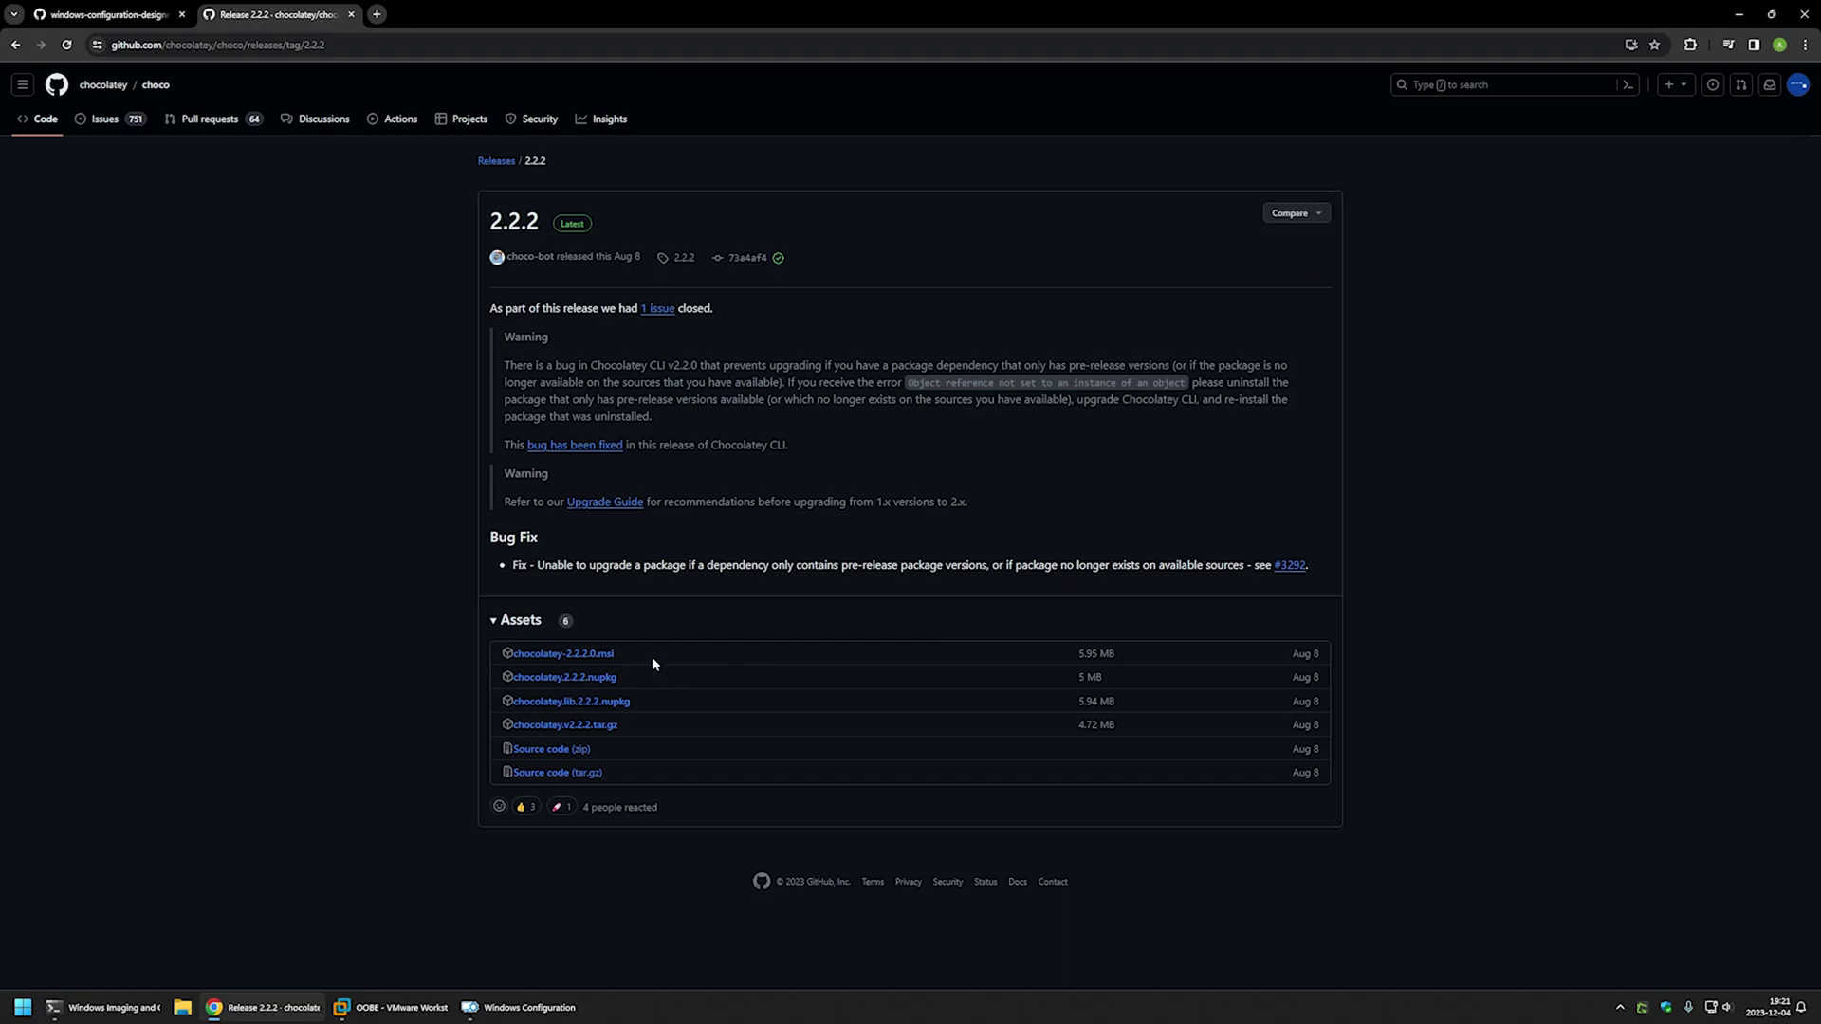
left_click_drag(651, 657, 517, 656)
left_click(582, 655)
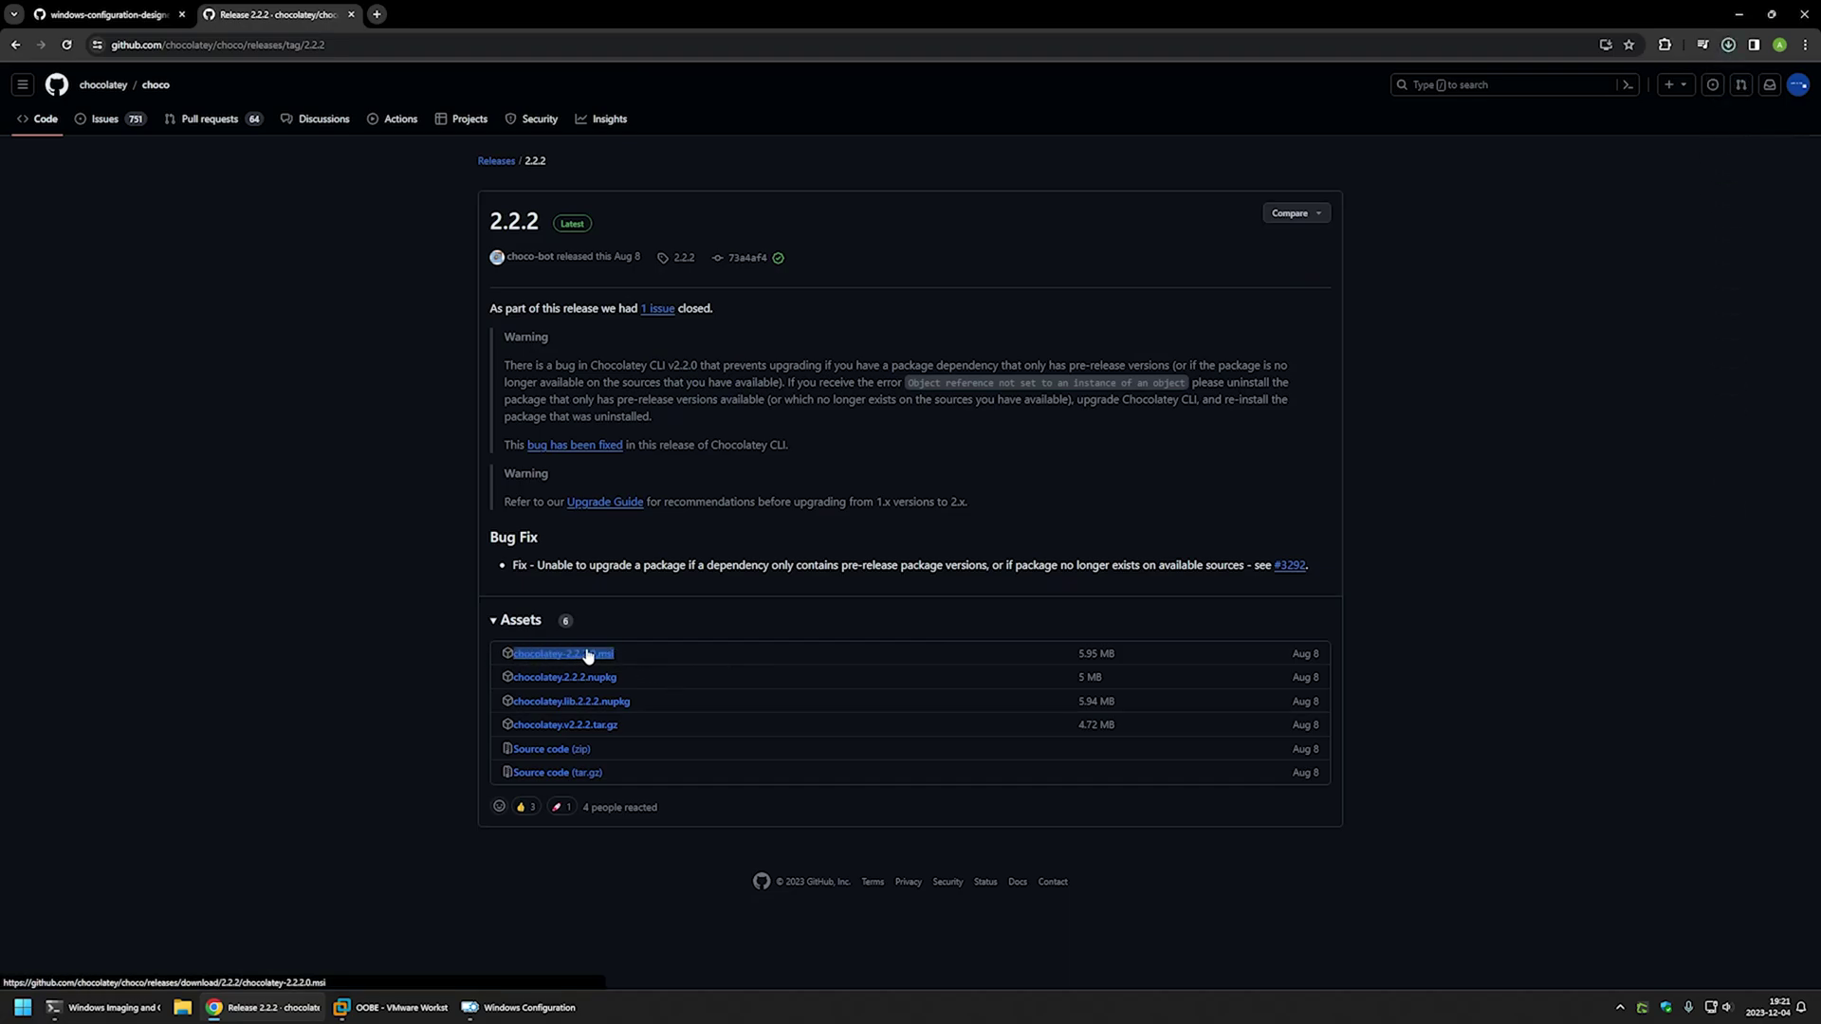
left_click(116, 17)
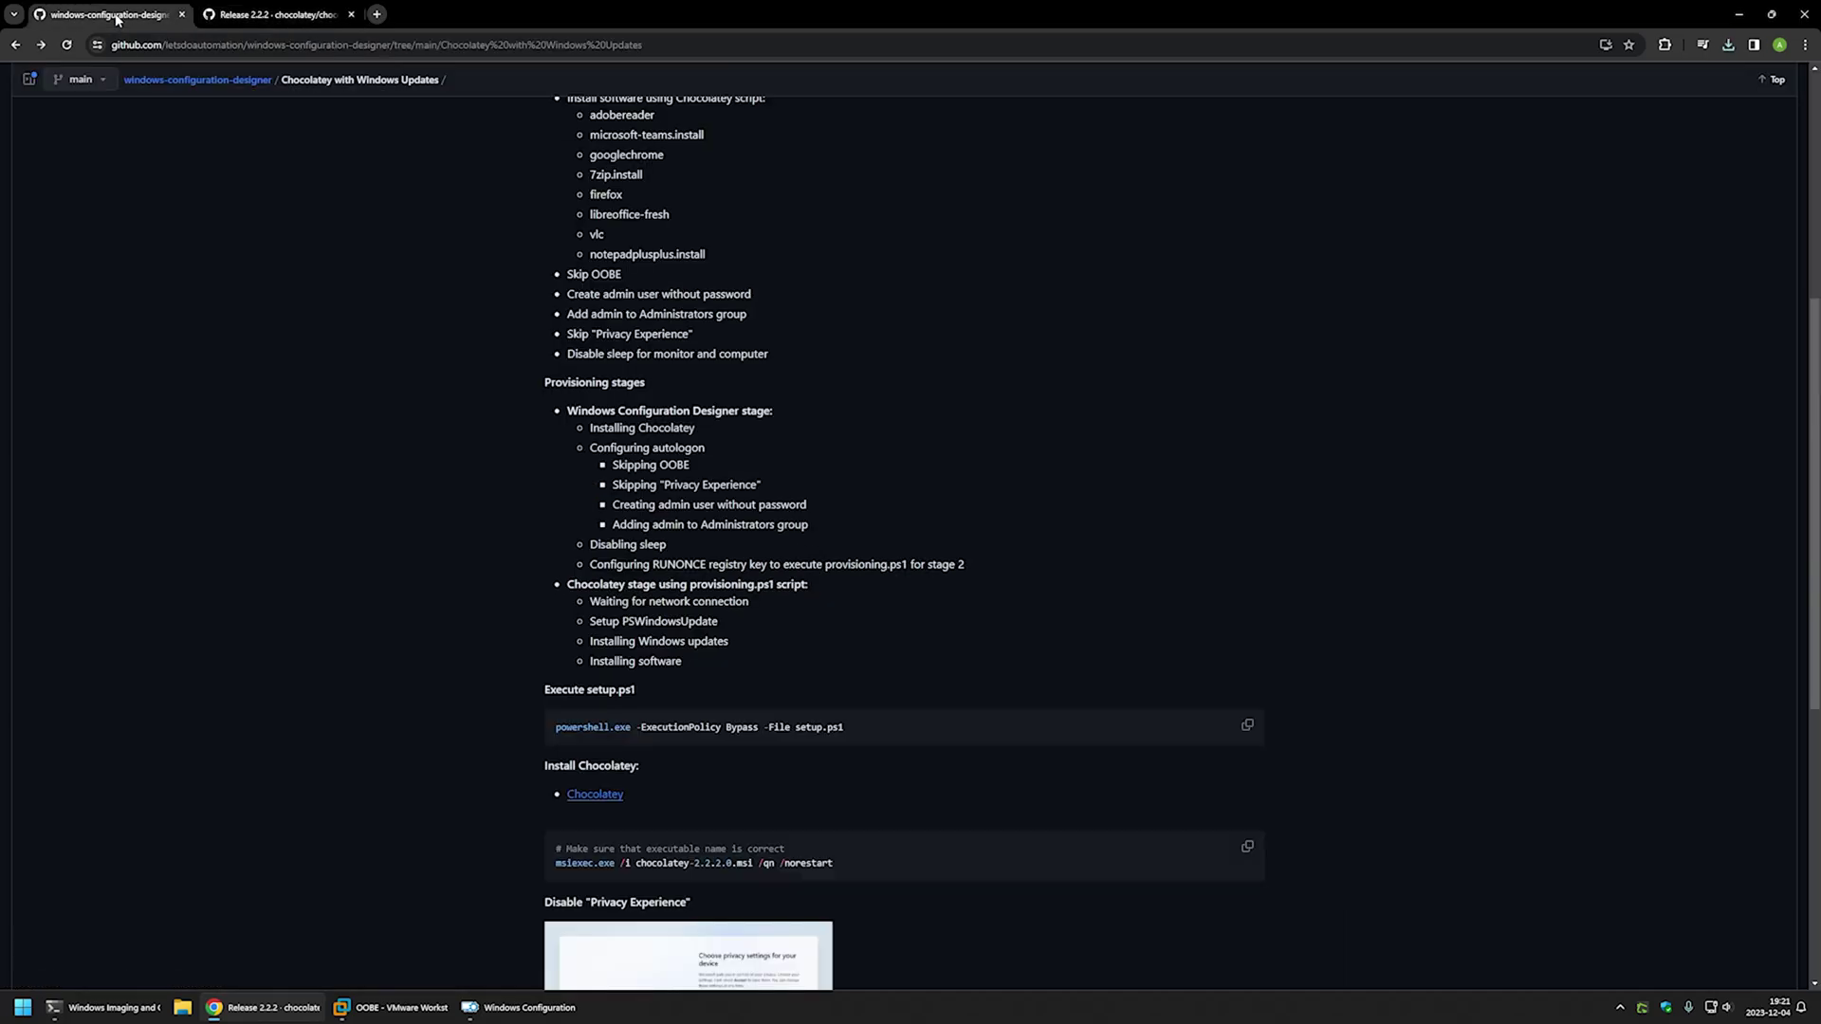
- Open setup.ps1 in a new tab and review its first lines, including $env:ProgramData
scroll(436, 440, "up", 5)
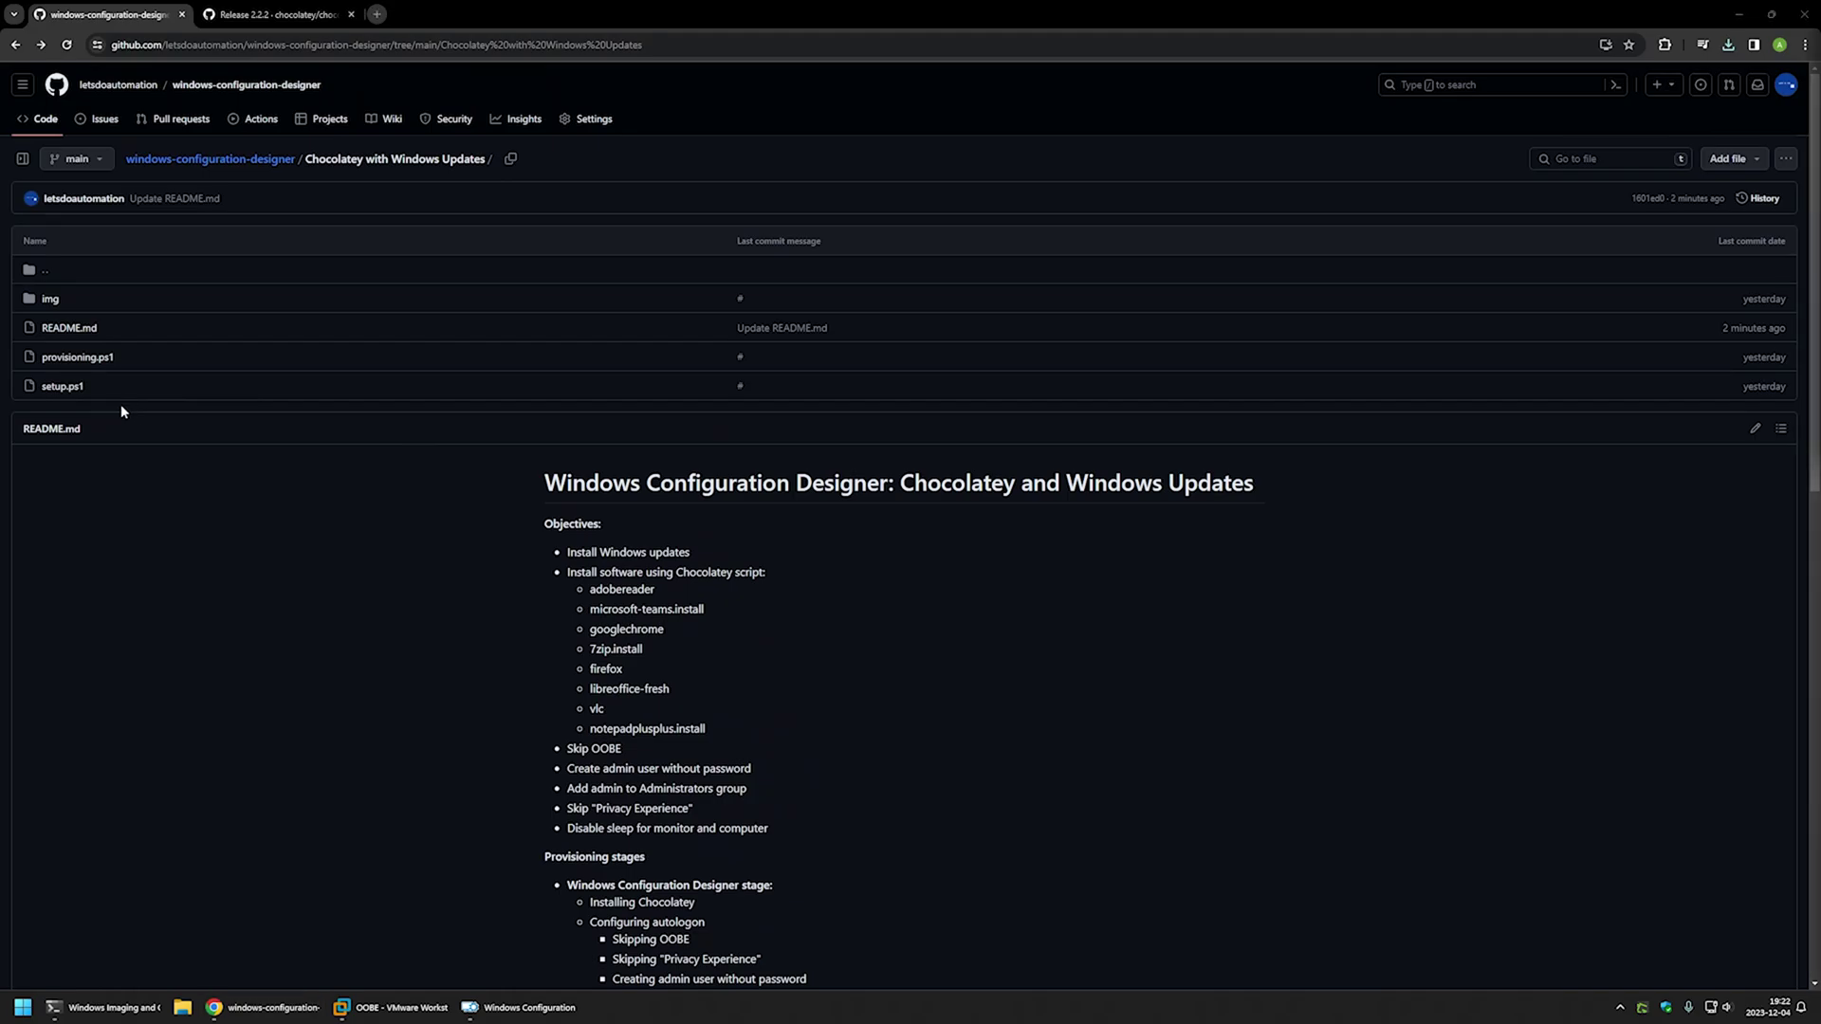
middle_click(73, 386)
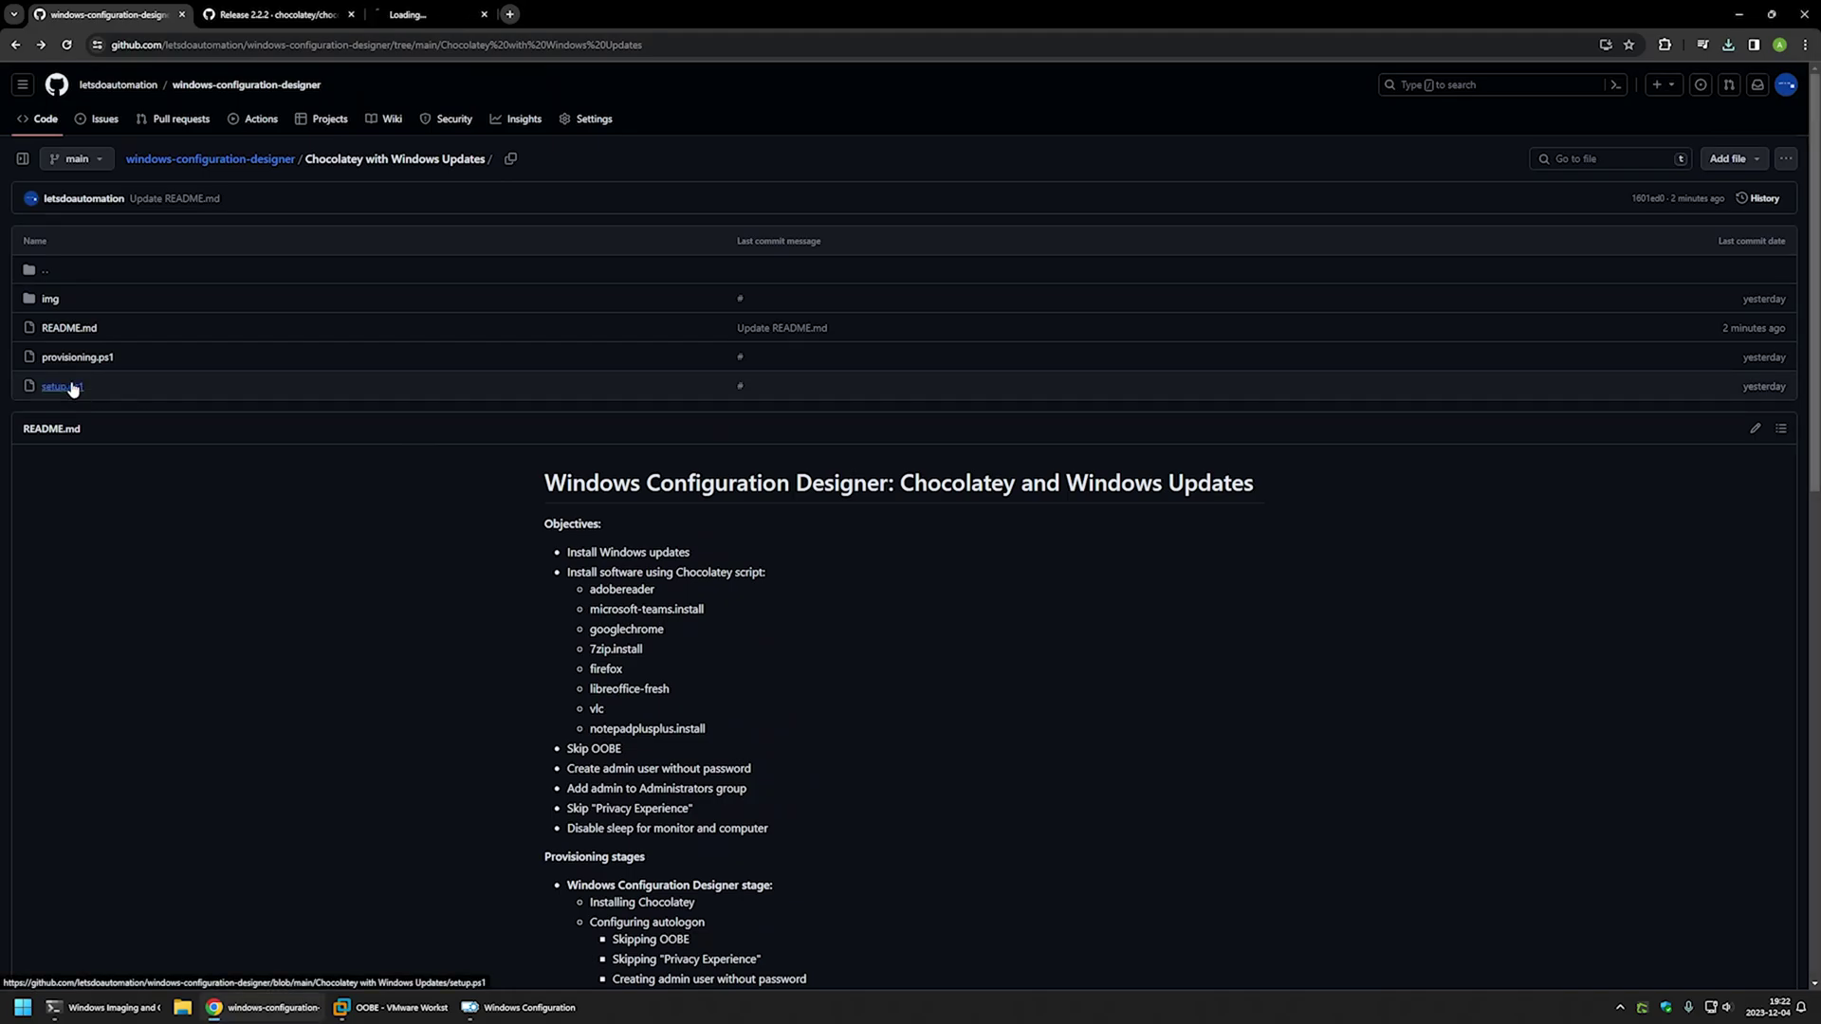
left_click(451, 13)
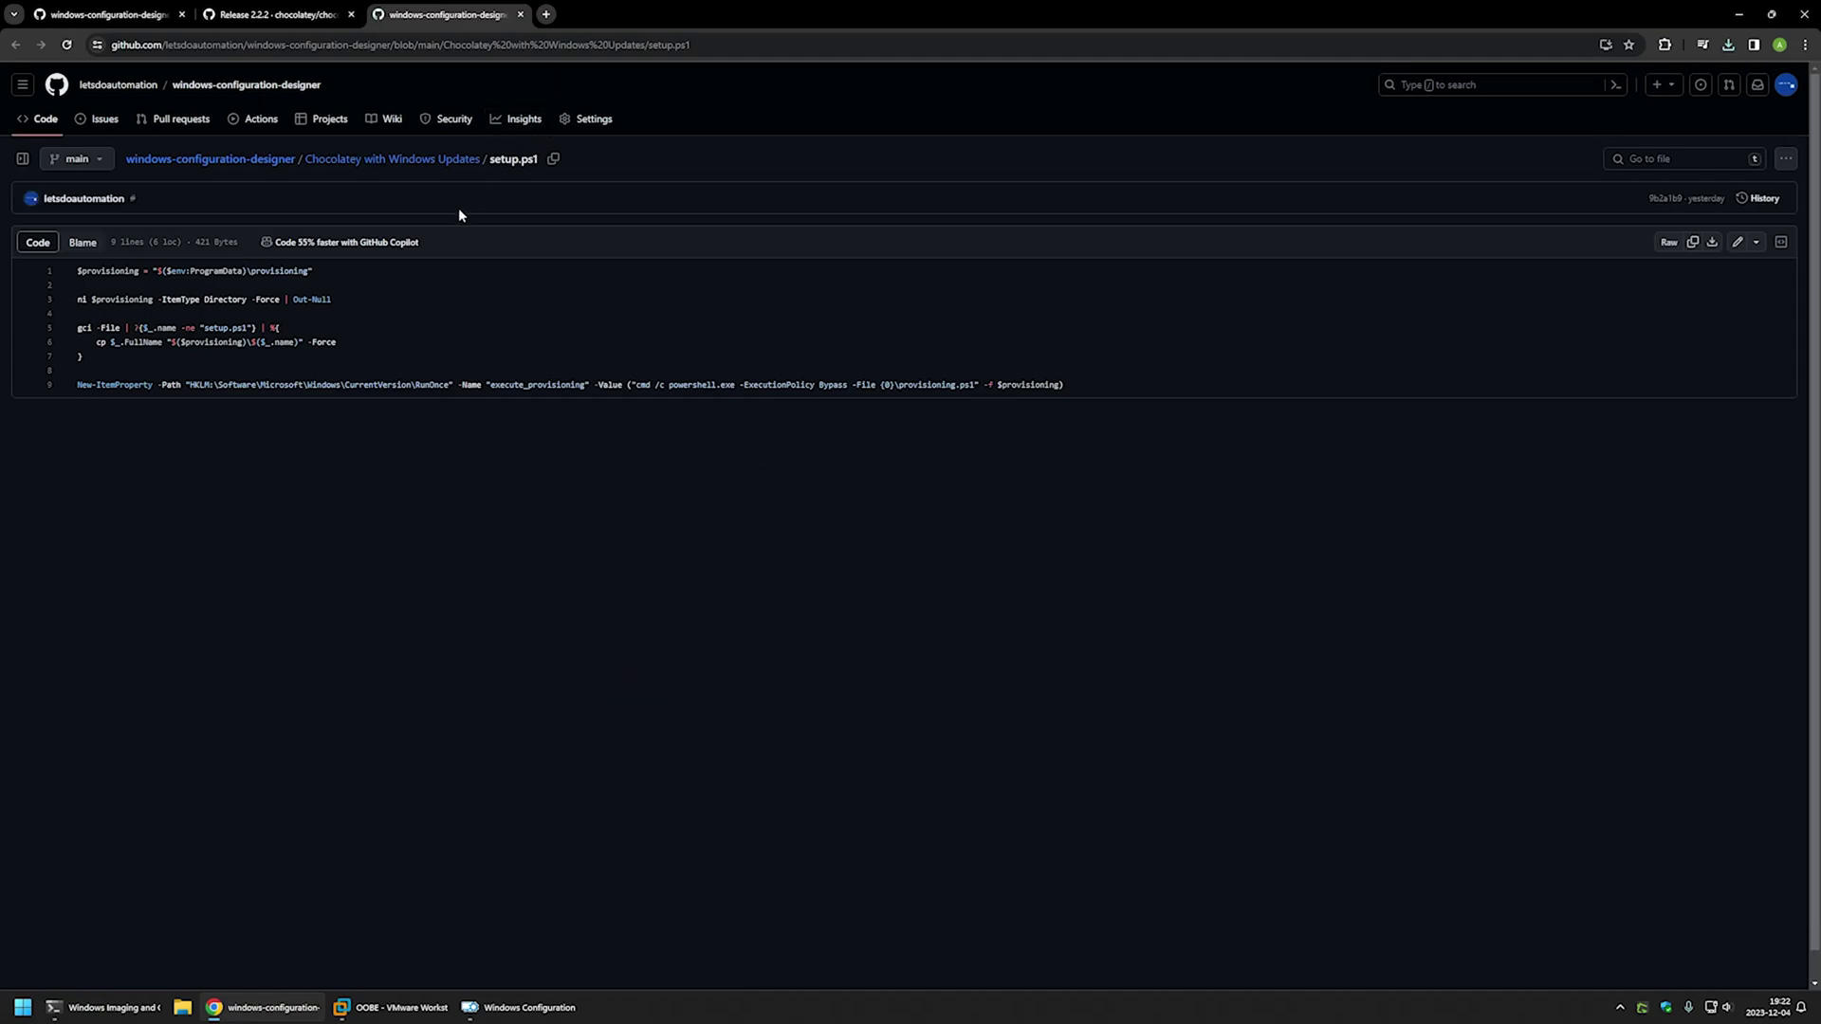
left_click_drag(341, 301, 77, 271)
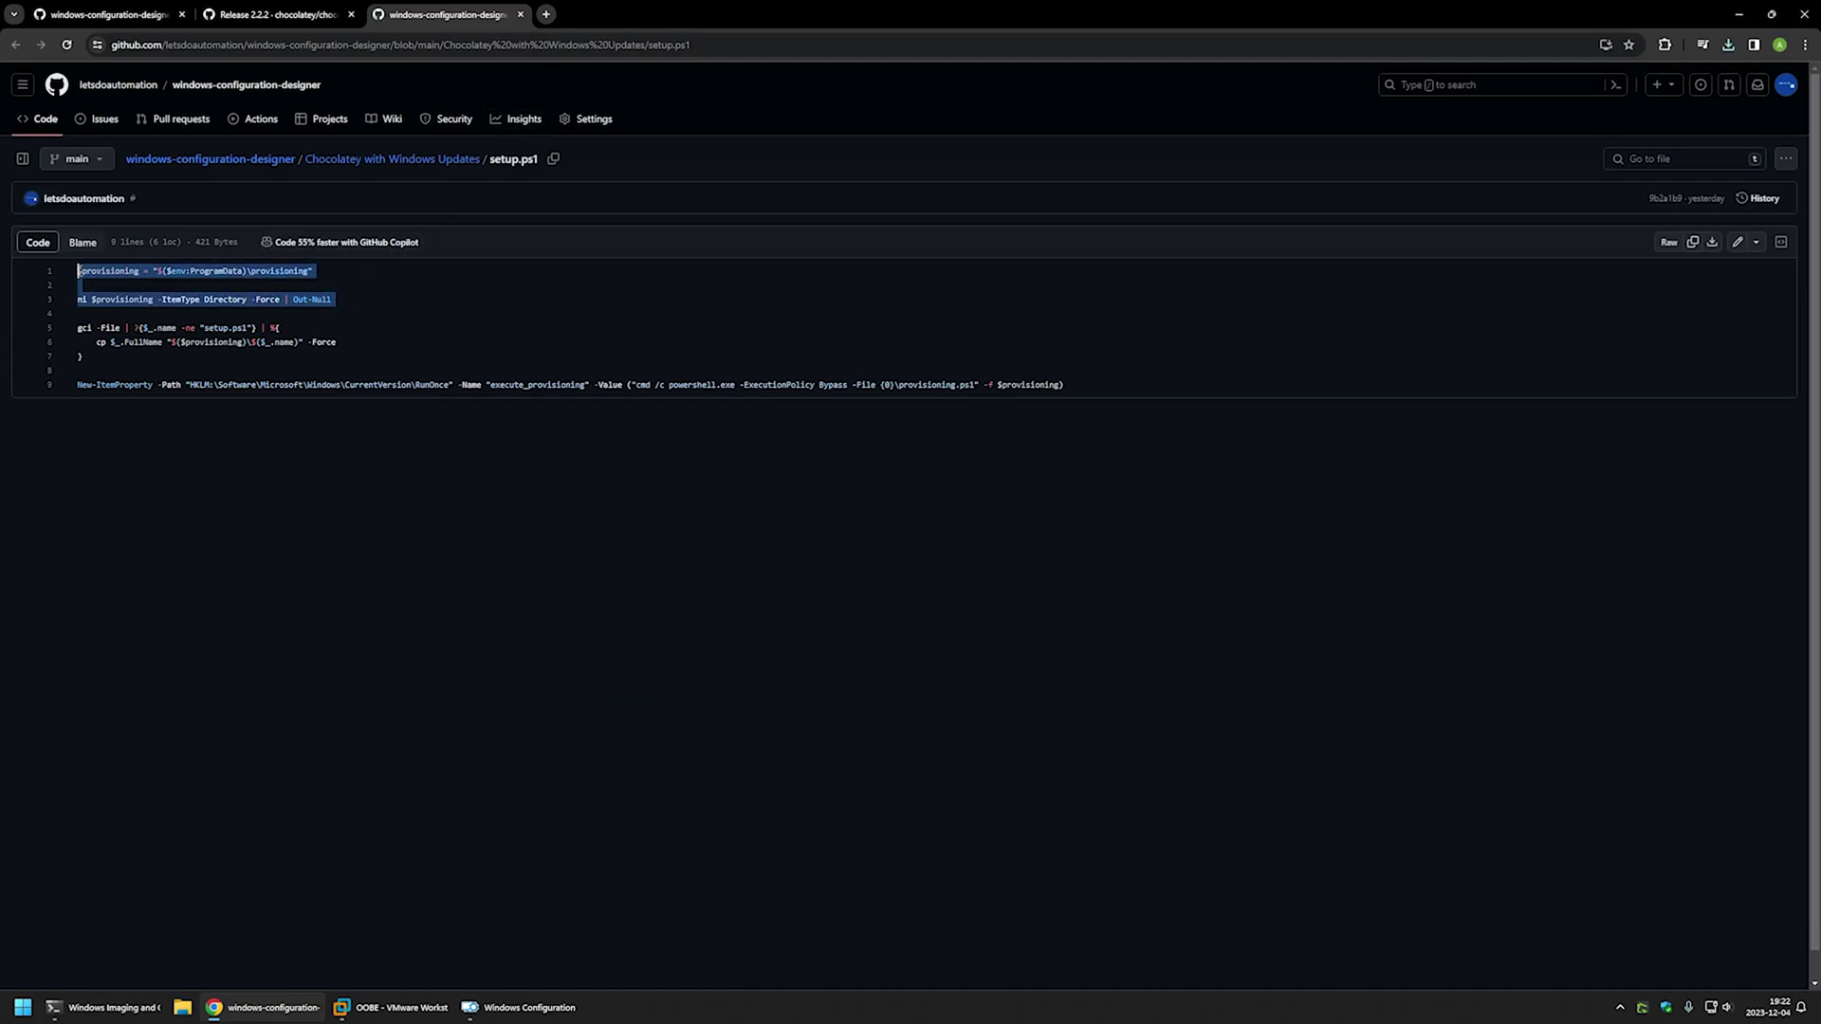
left_click(216, 287)
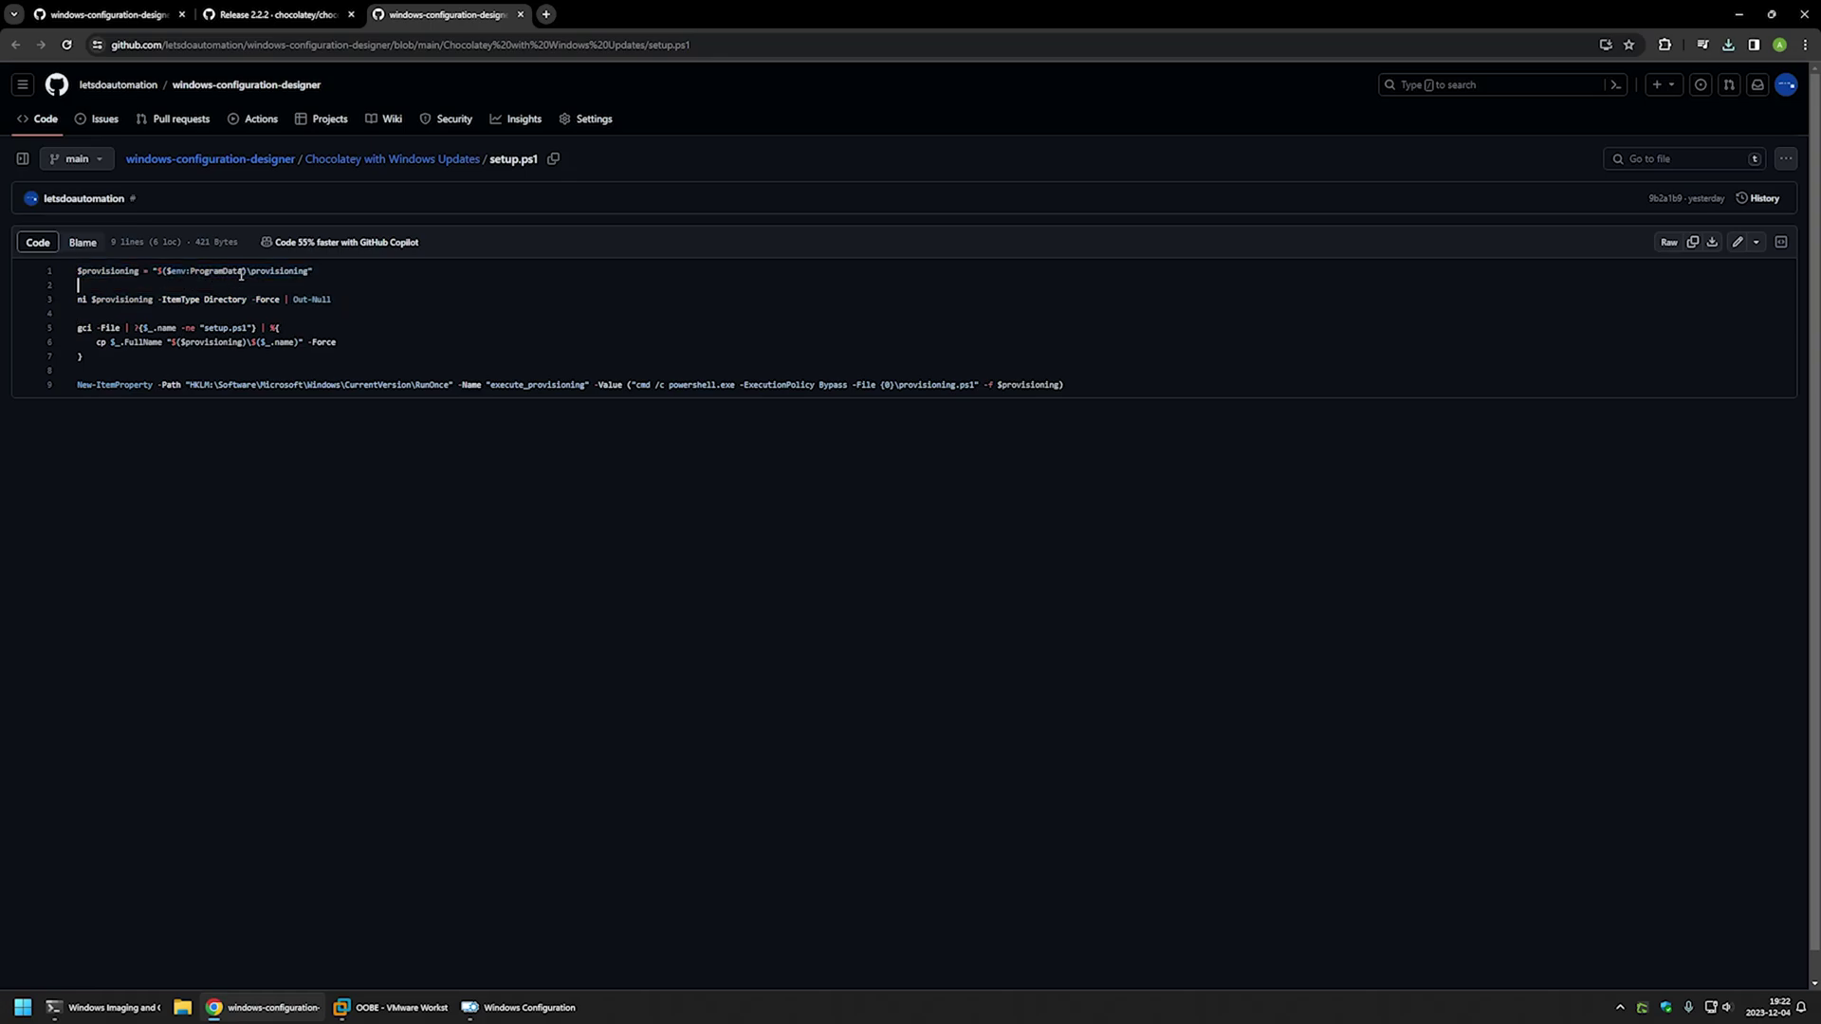
left_click_drag(242, 274, 163, 273)
- Review the file-copy loop and HKLM RunOnce entry for provisioning.ps1, then download setup.ps1 raw
left_click_drag(126, 364, 97, 325)
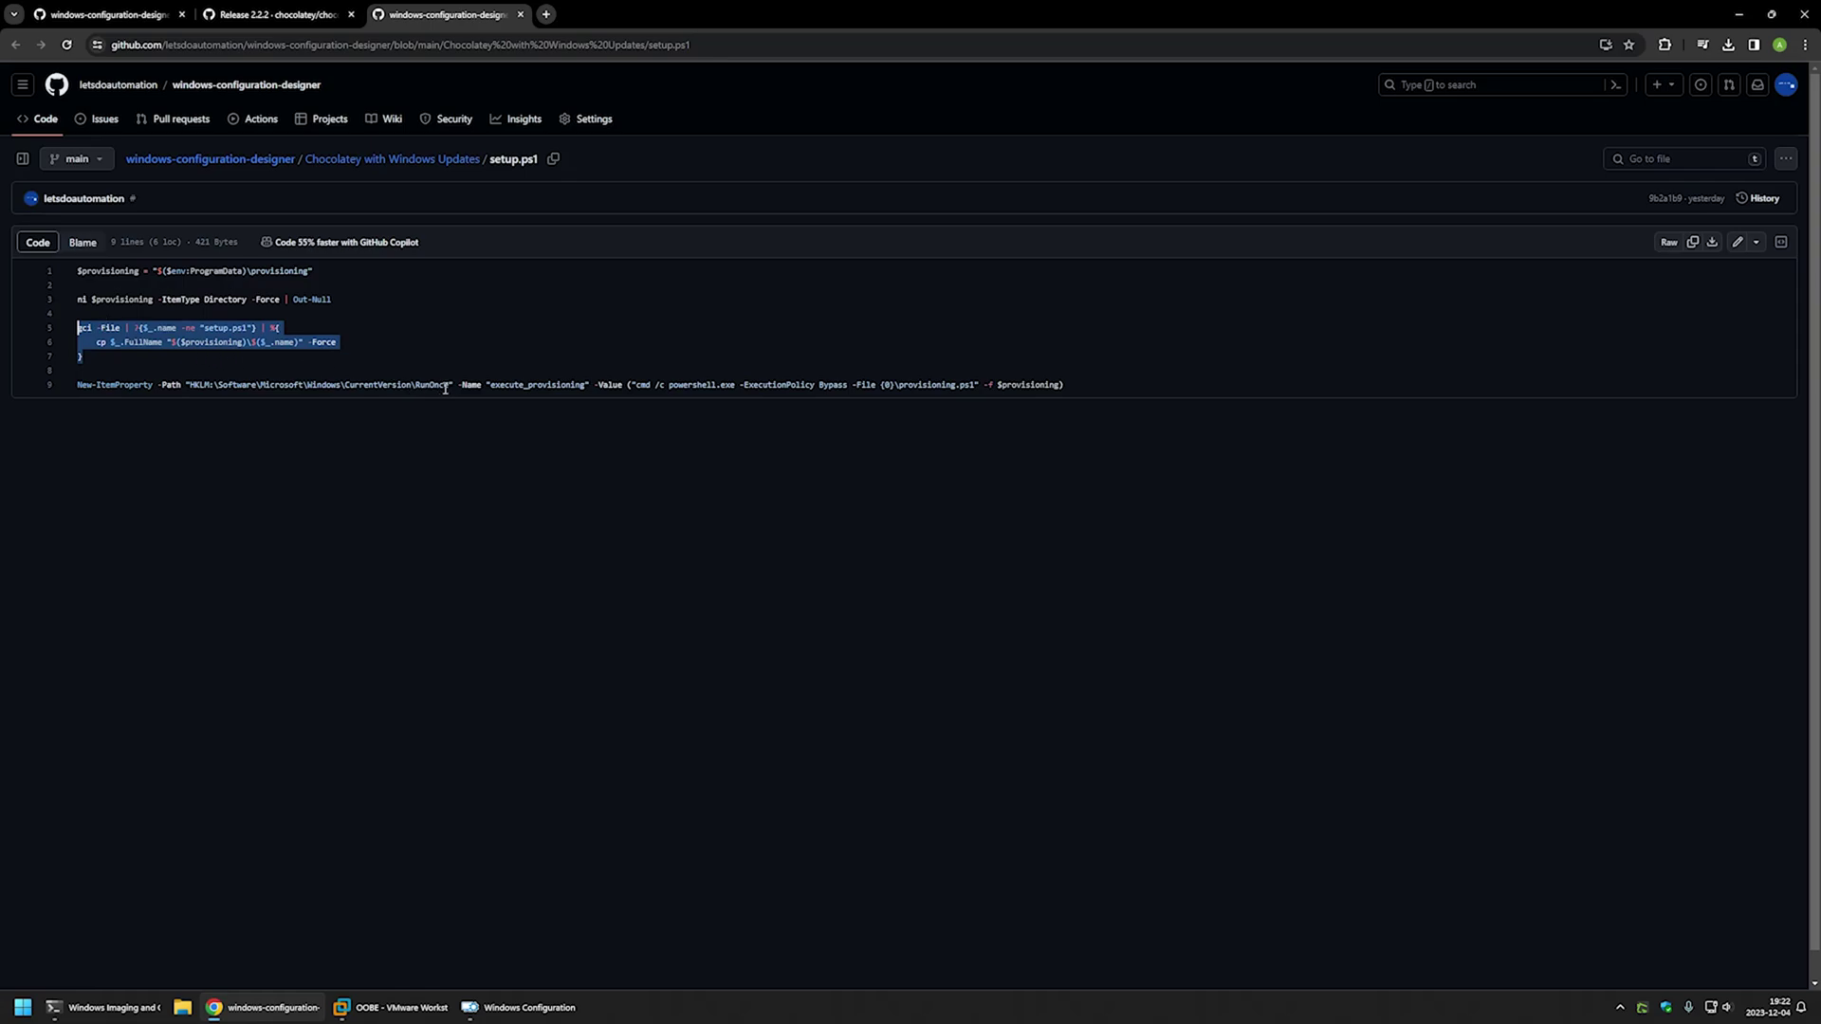
left_click_drag(452, 384, 397, 382)
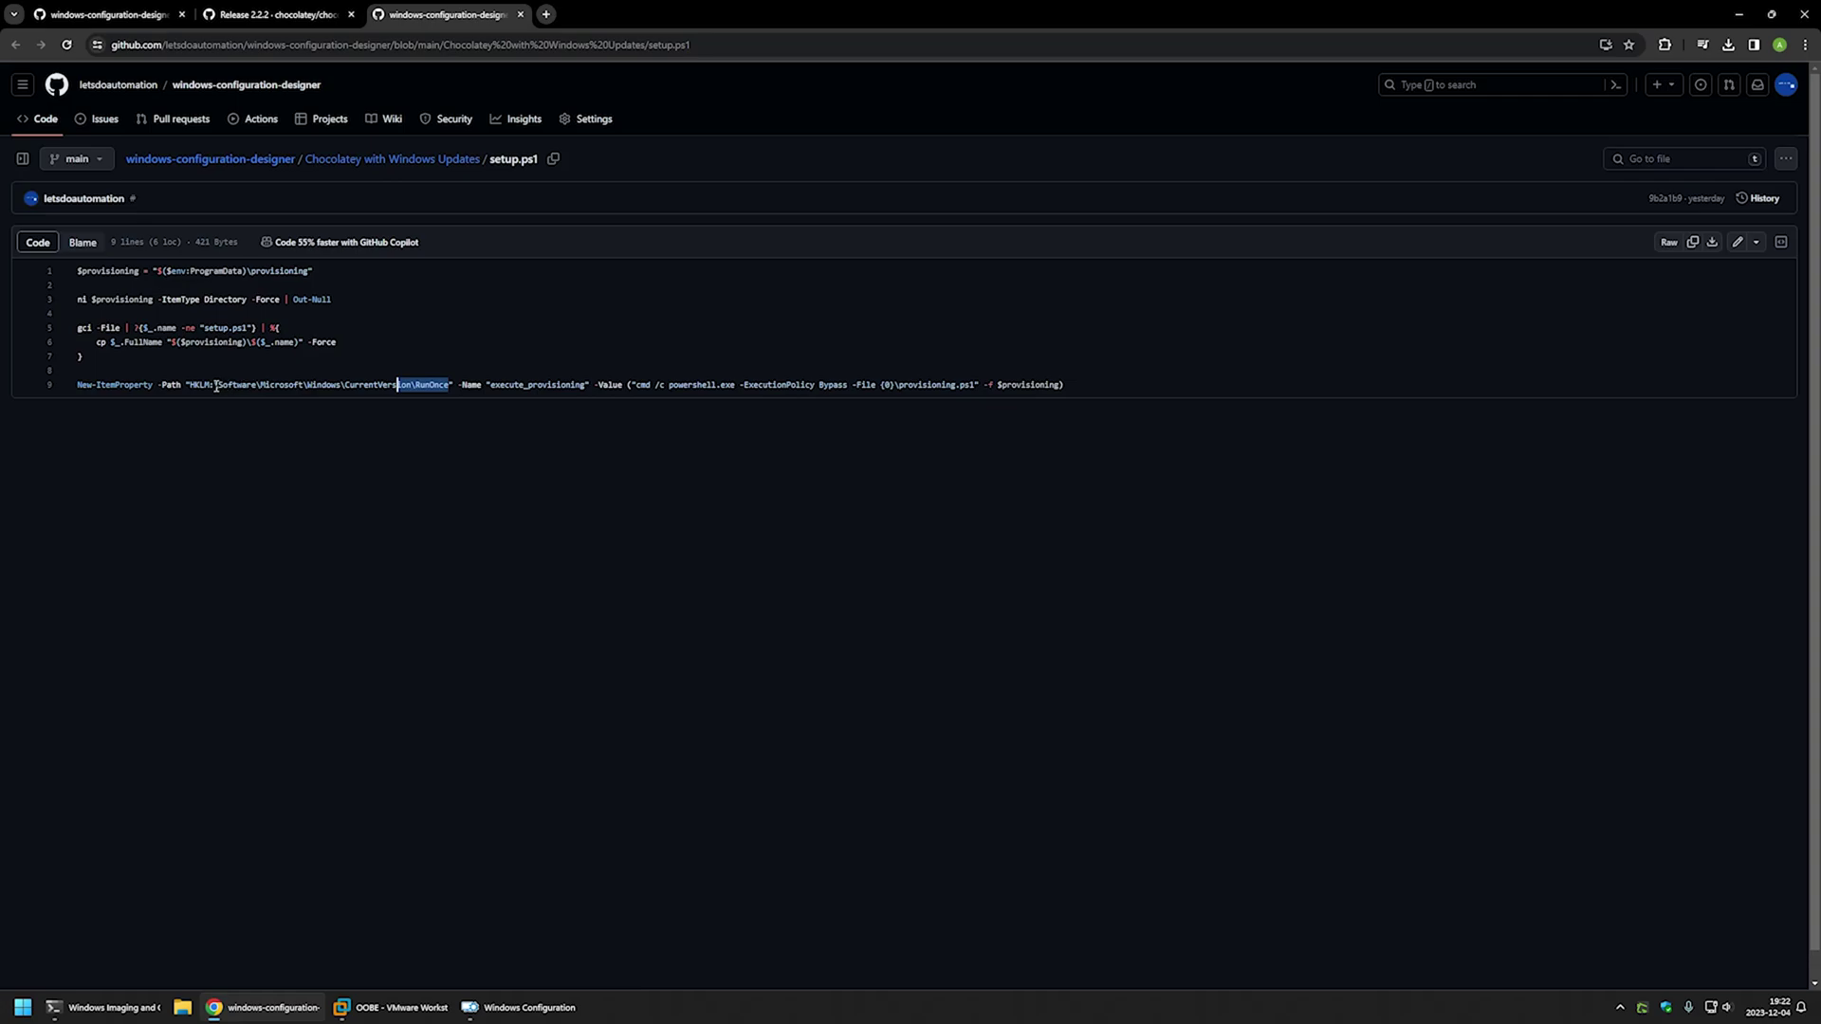
left_click_drag(216, 386, 181, 385)
left_click_drag(976, 384, 899, 393)
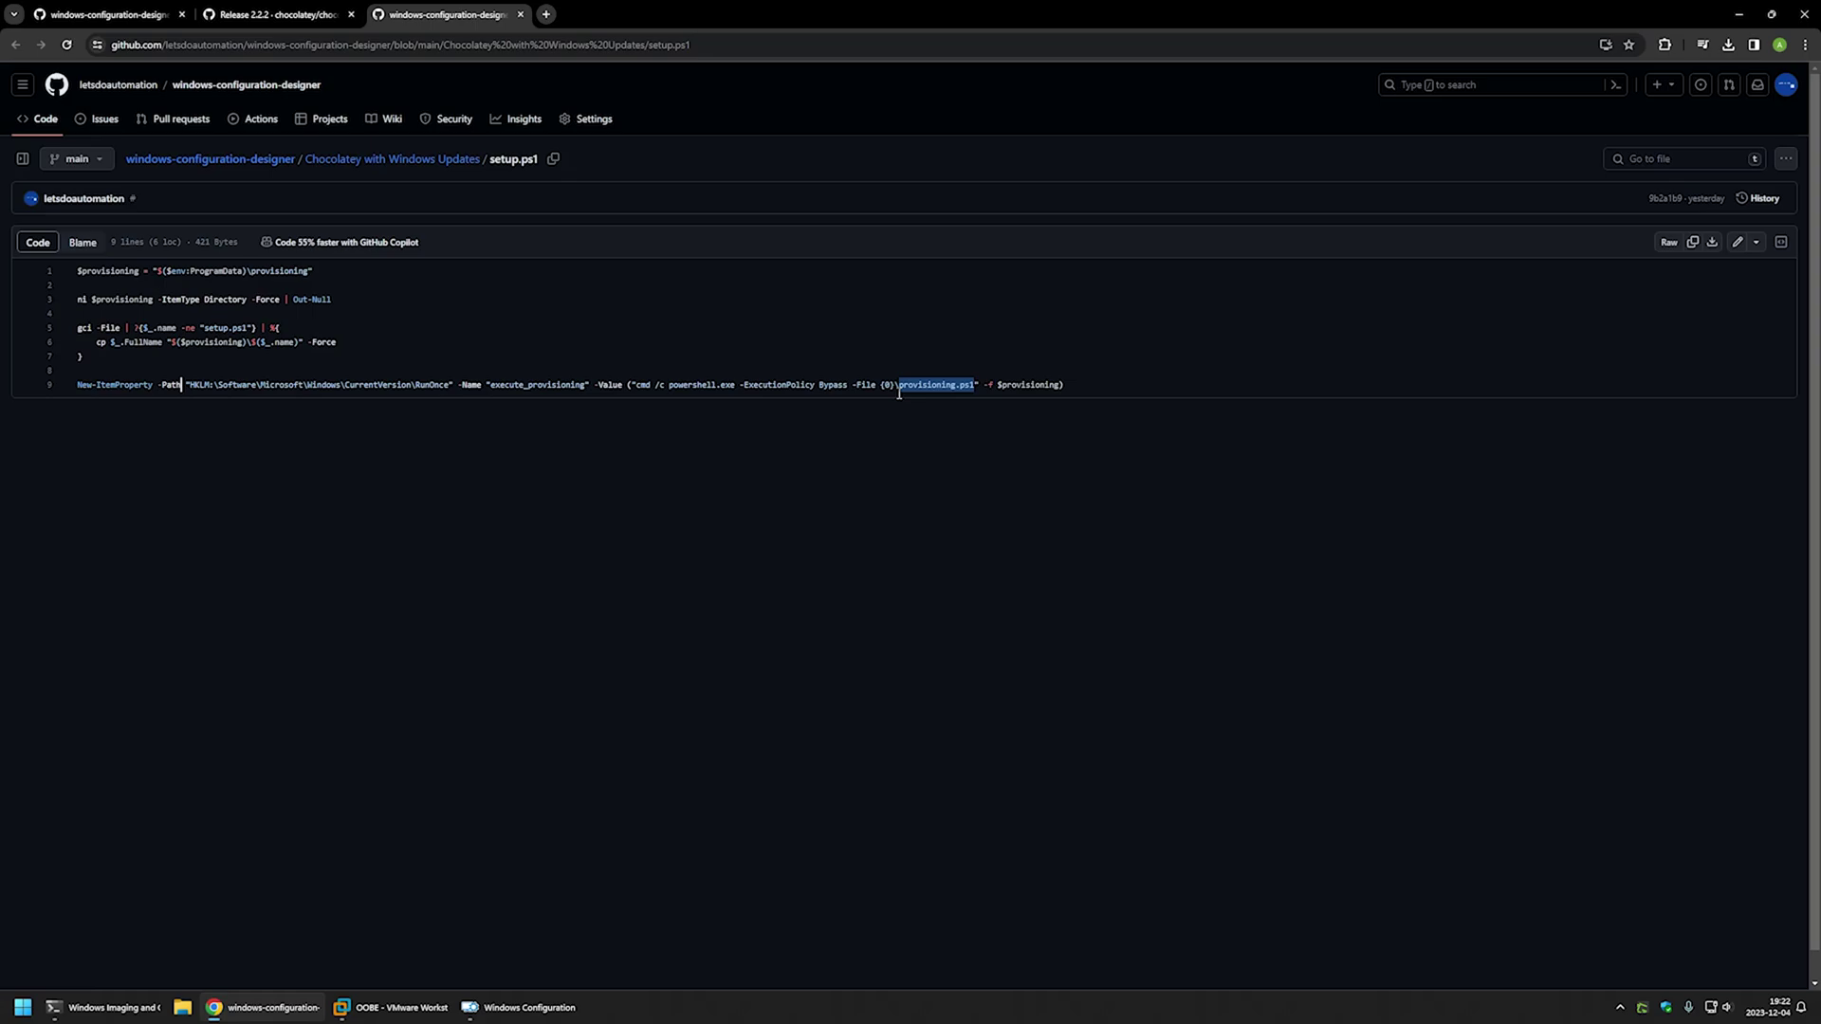
left_click(1712, 243)
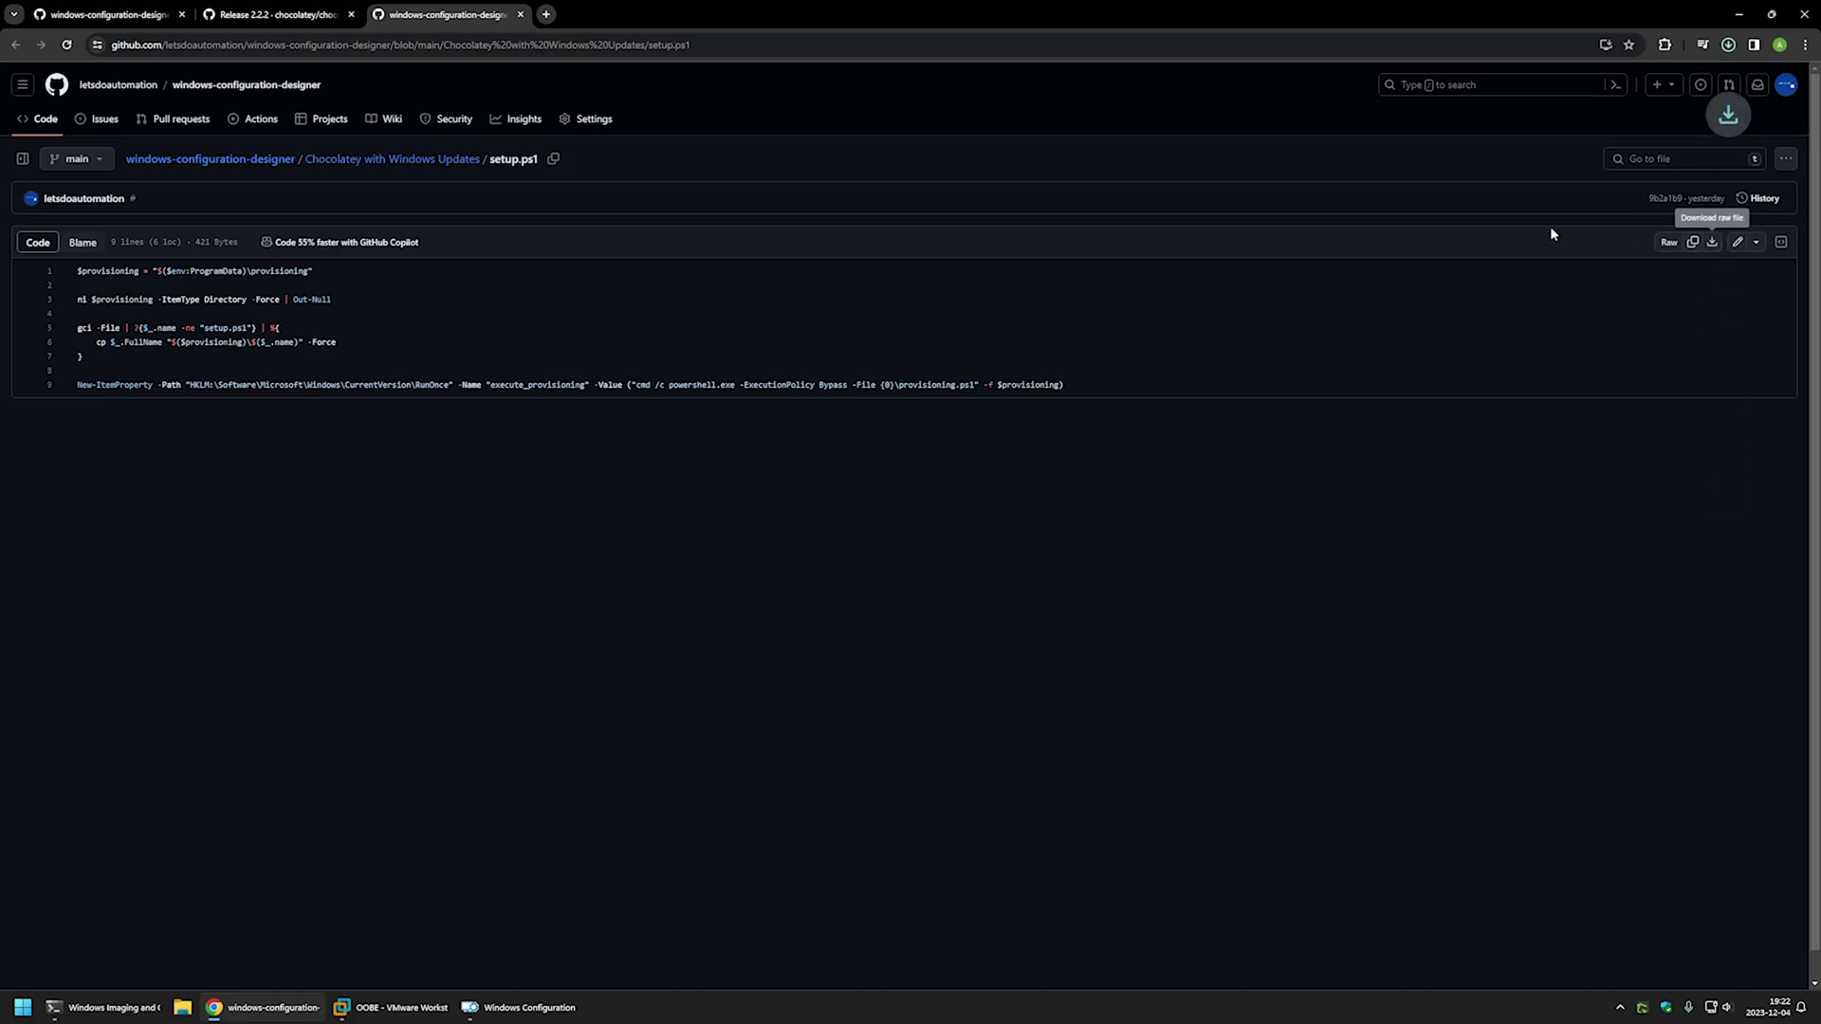
left_click(100, 17)
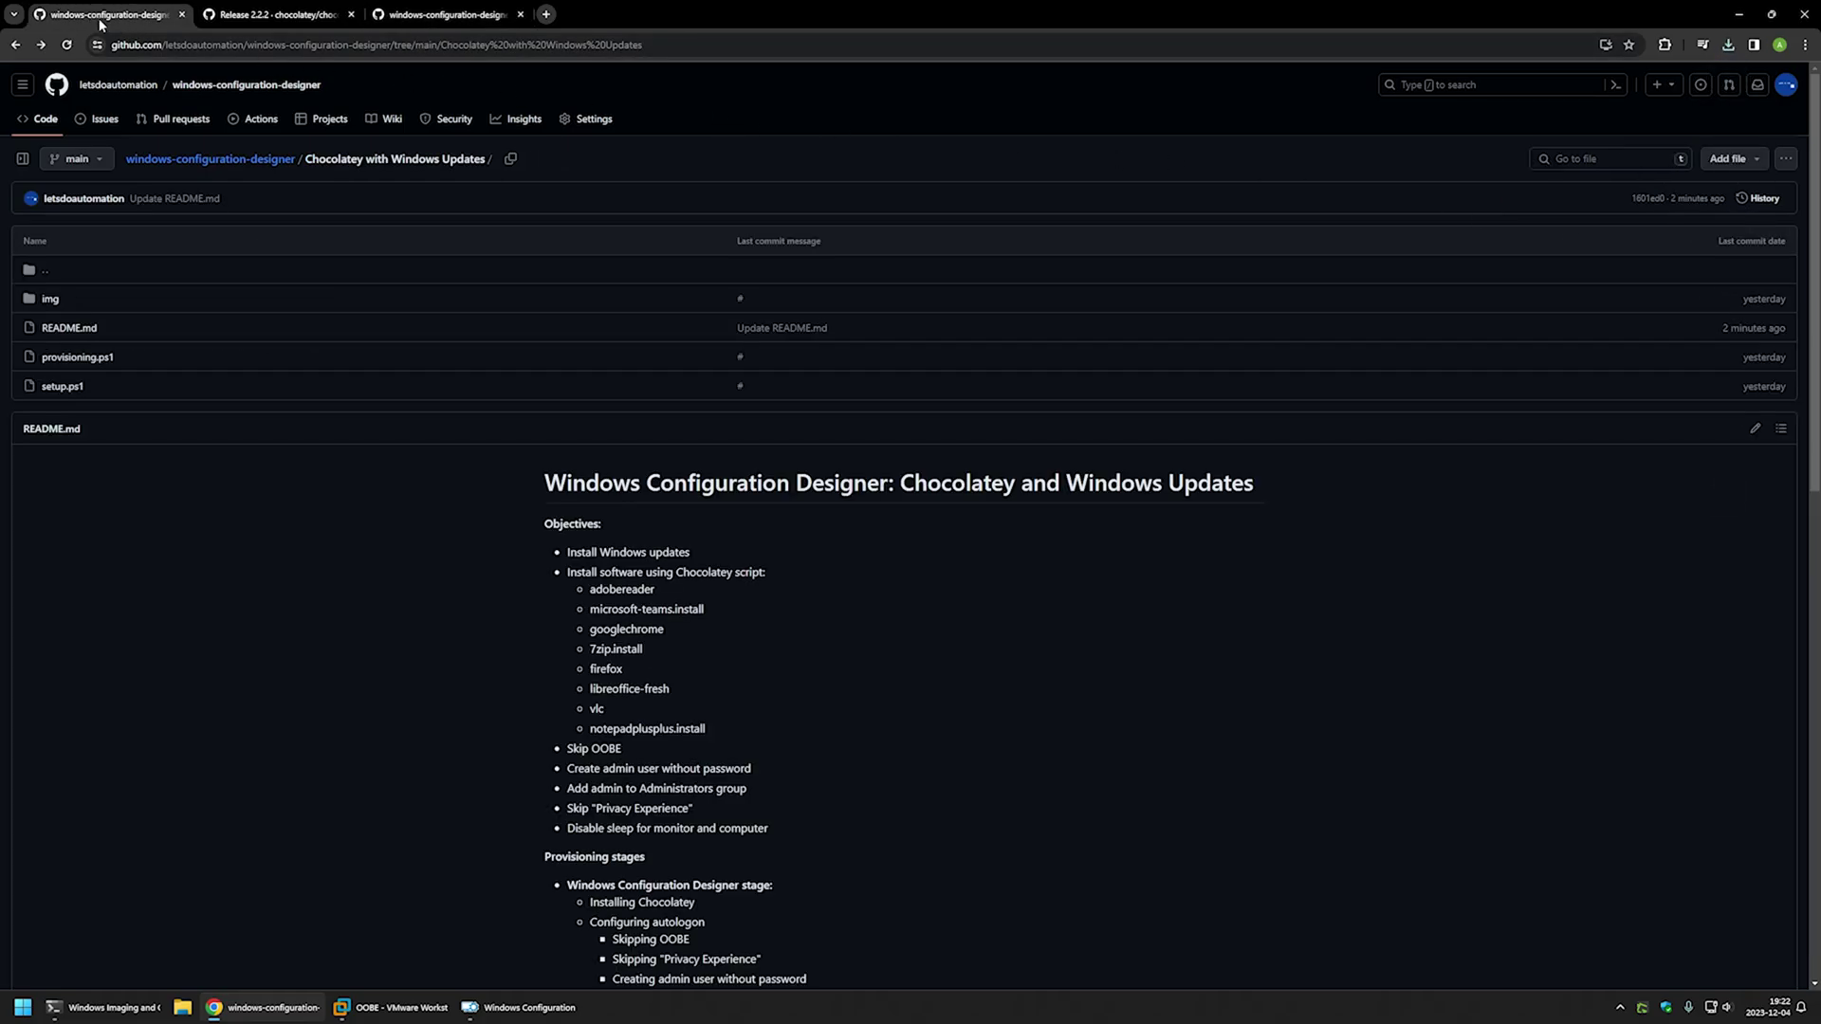
- Open provisioning.ps1 and review its wait-for-network block with Test-NetConnection and sleep -s 5
left_click_drag(147, 357, 38, 369)
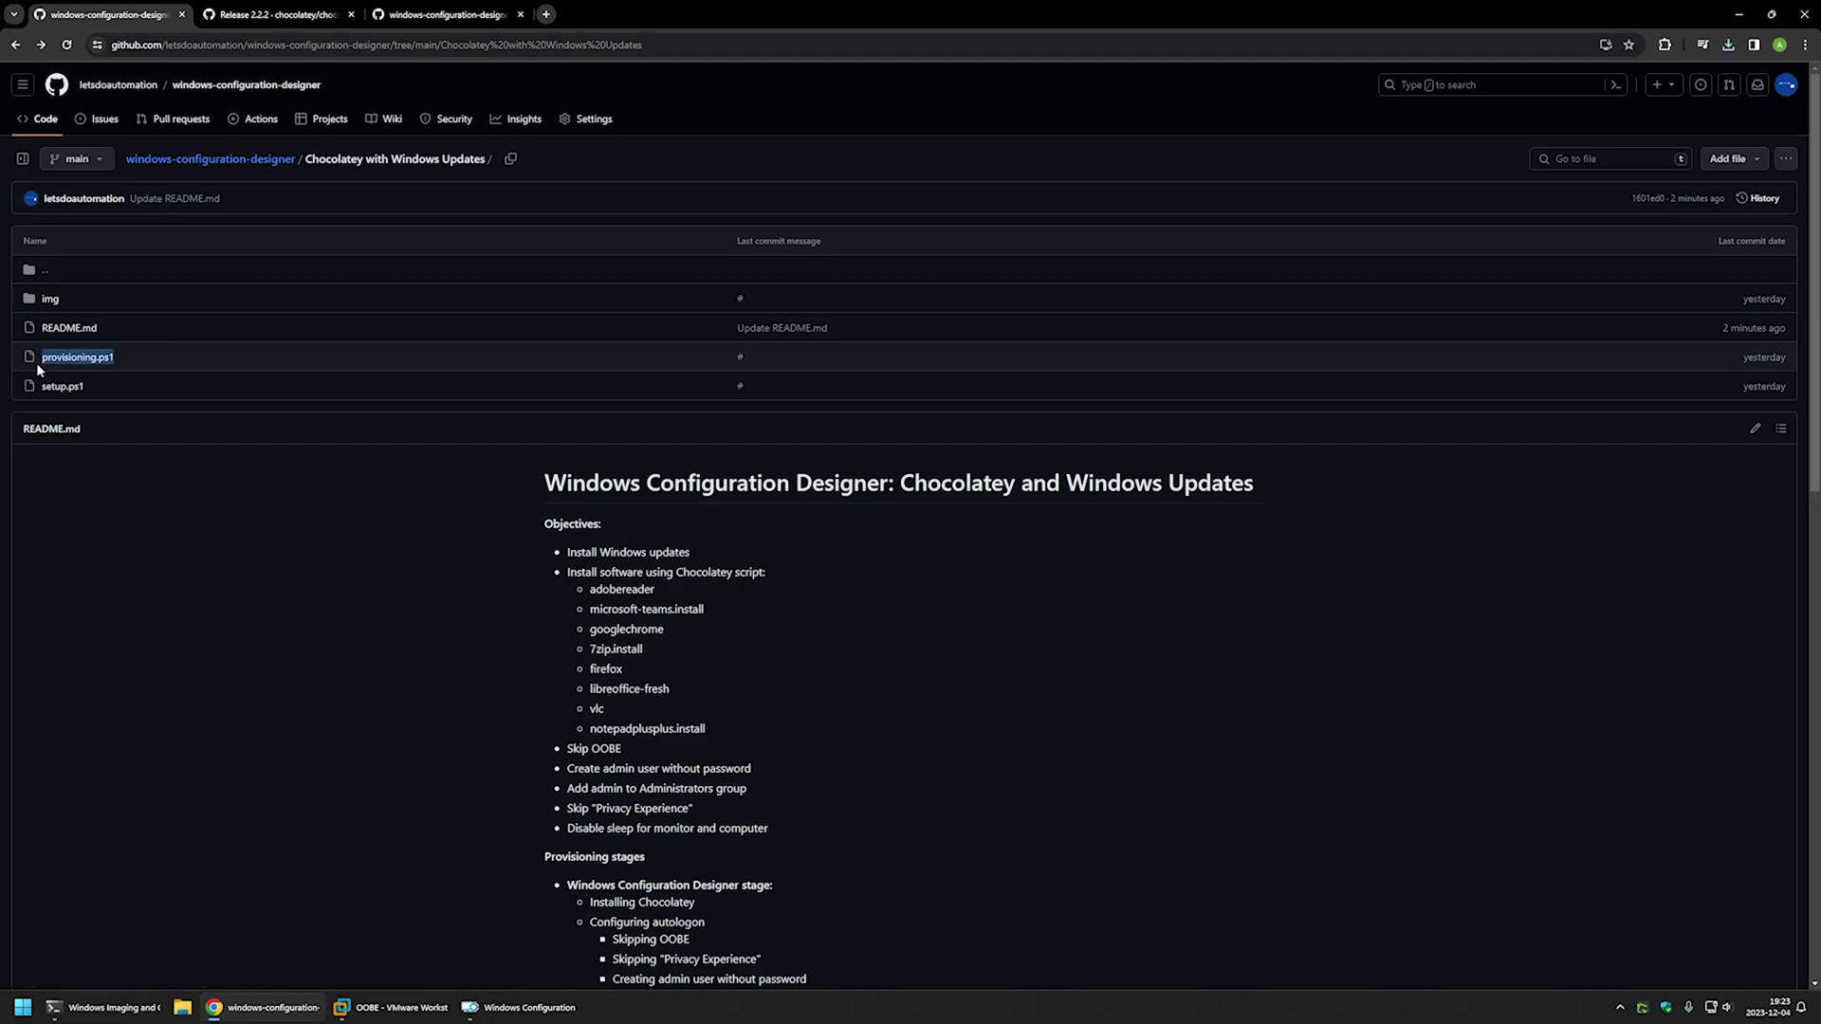
left_click(88, 356)
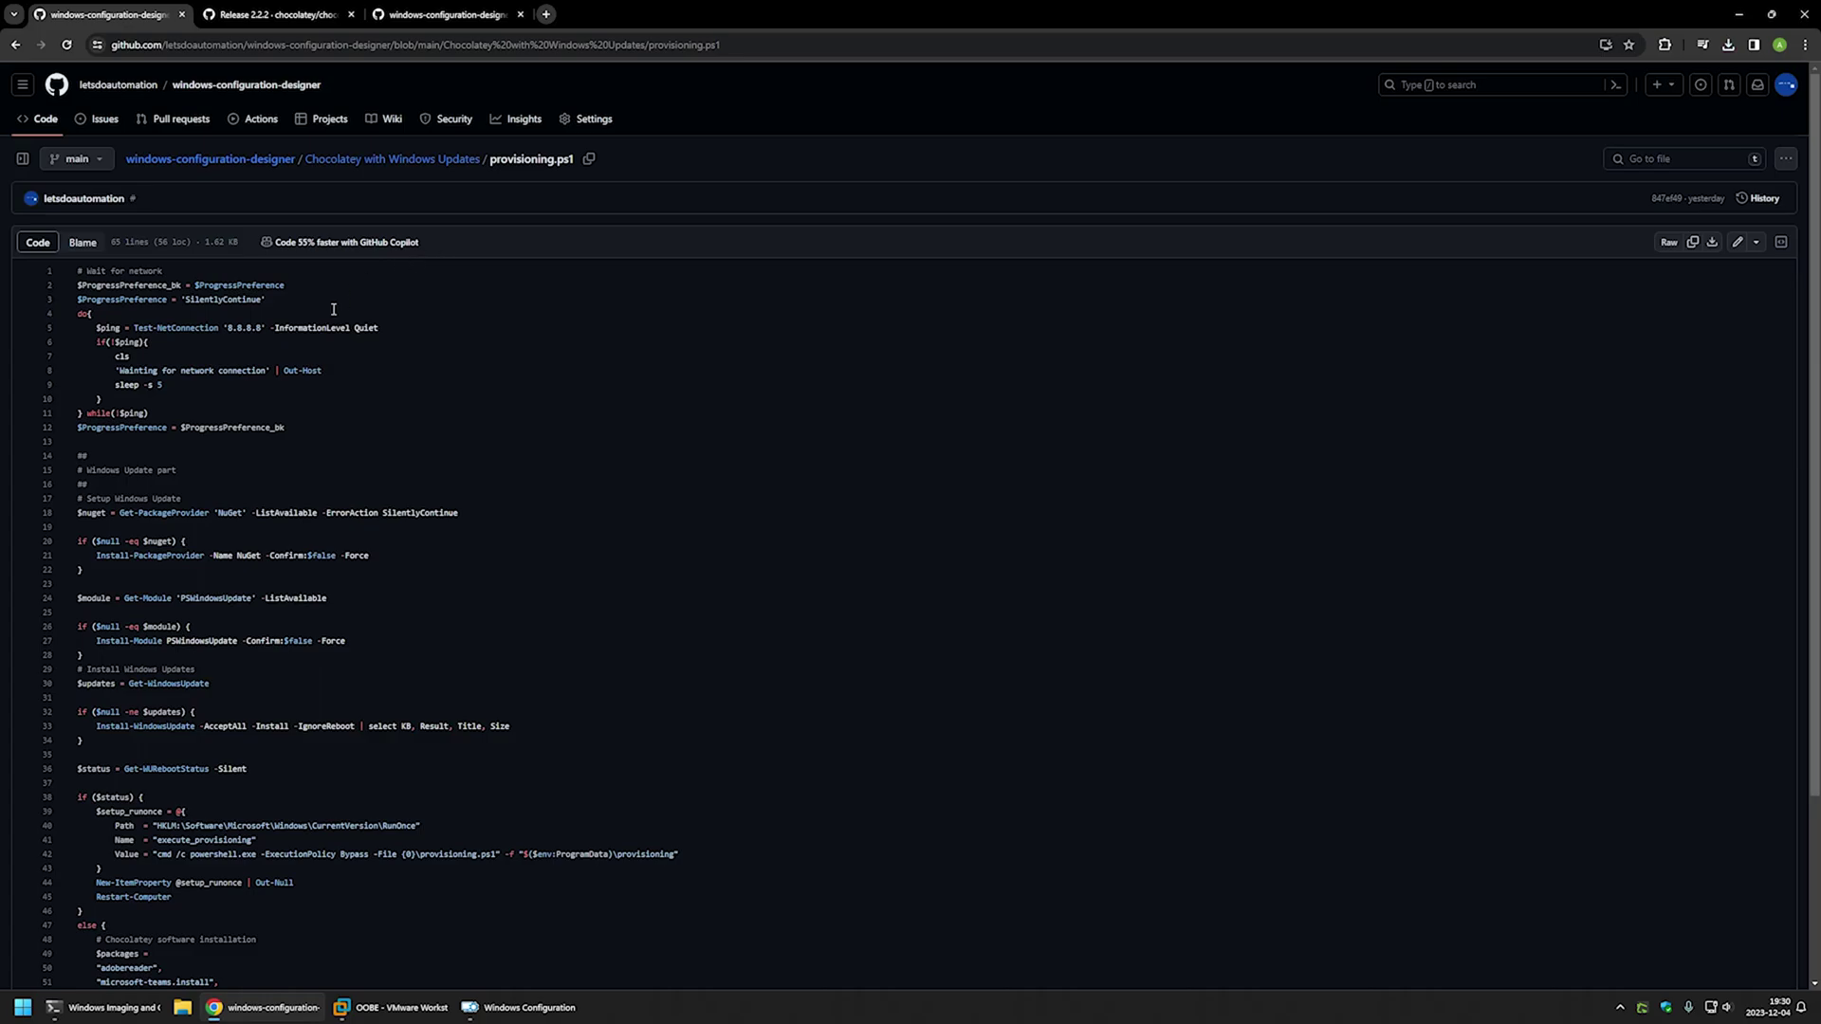
left_click_drag(317, 434, 57, 272)
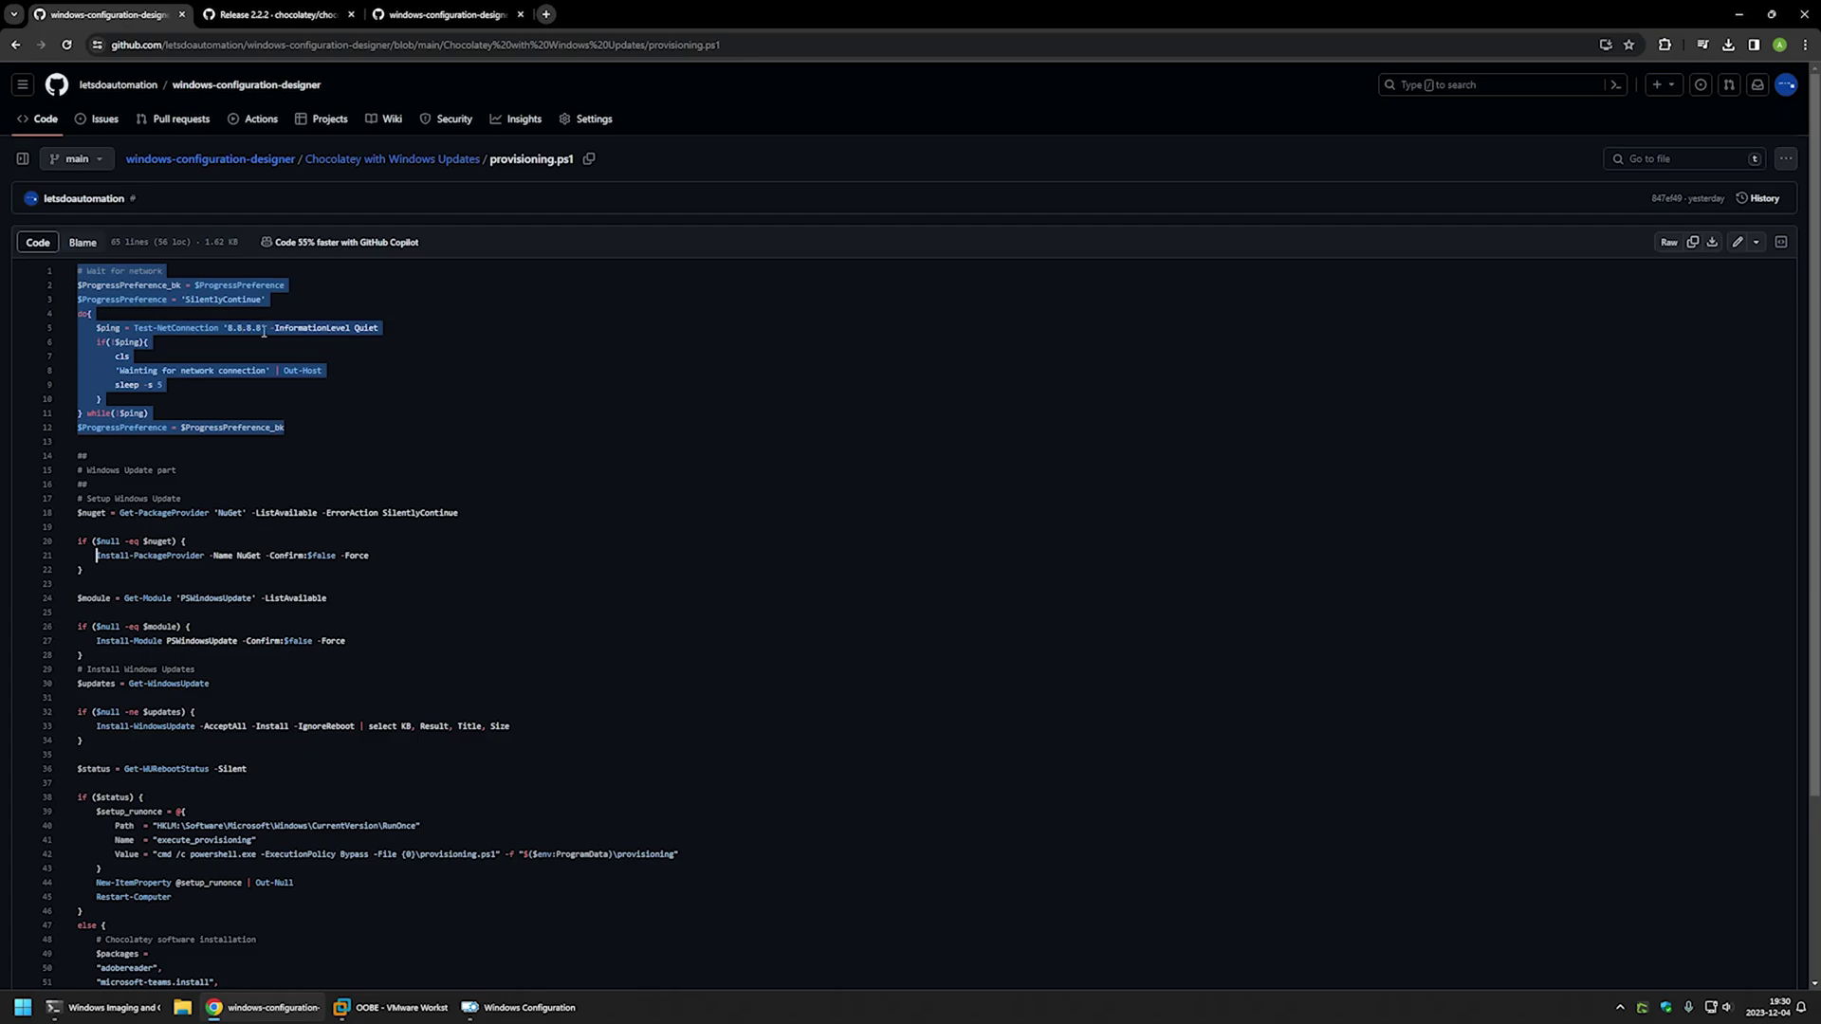
left_click_drag(270, 327, 129, 324)
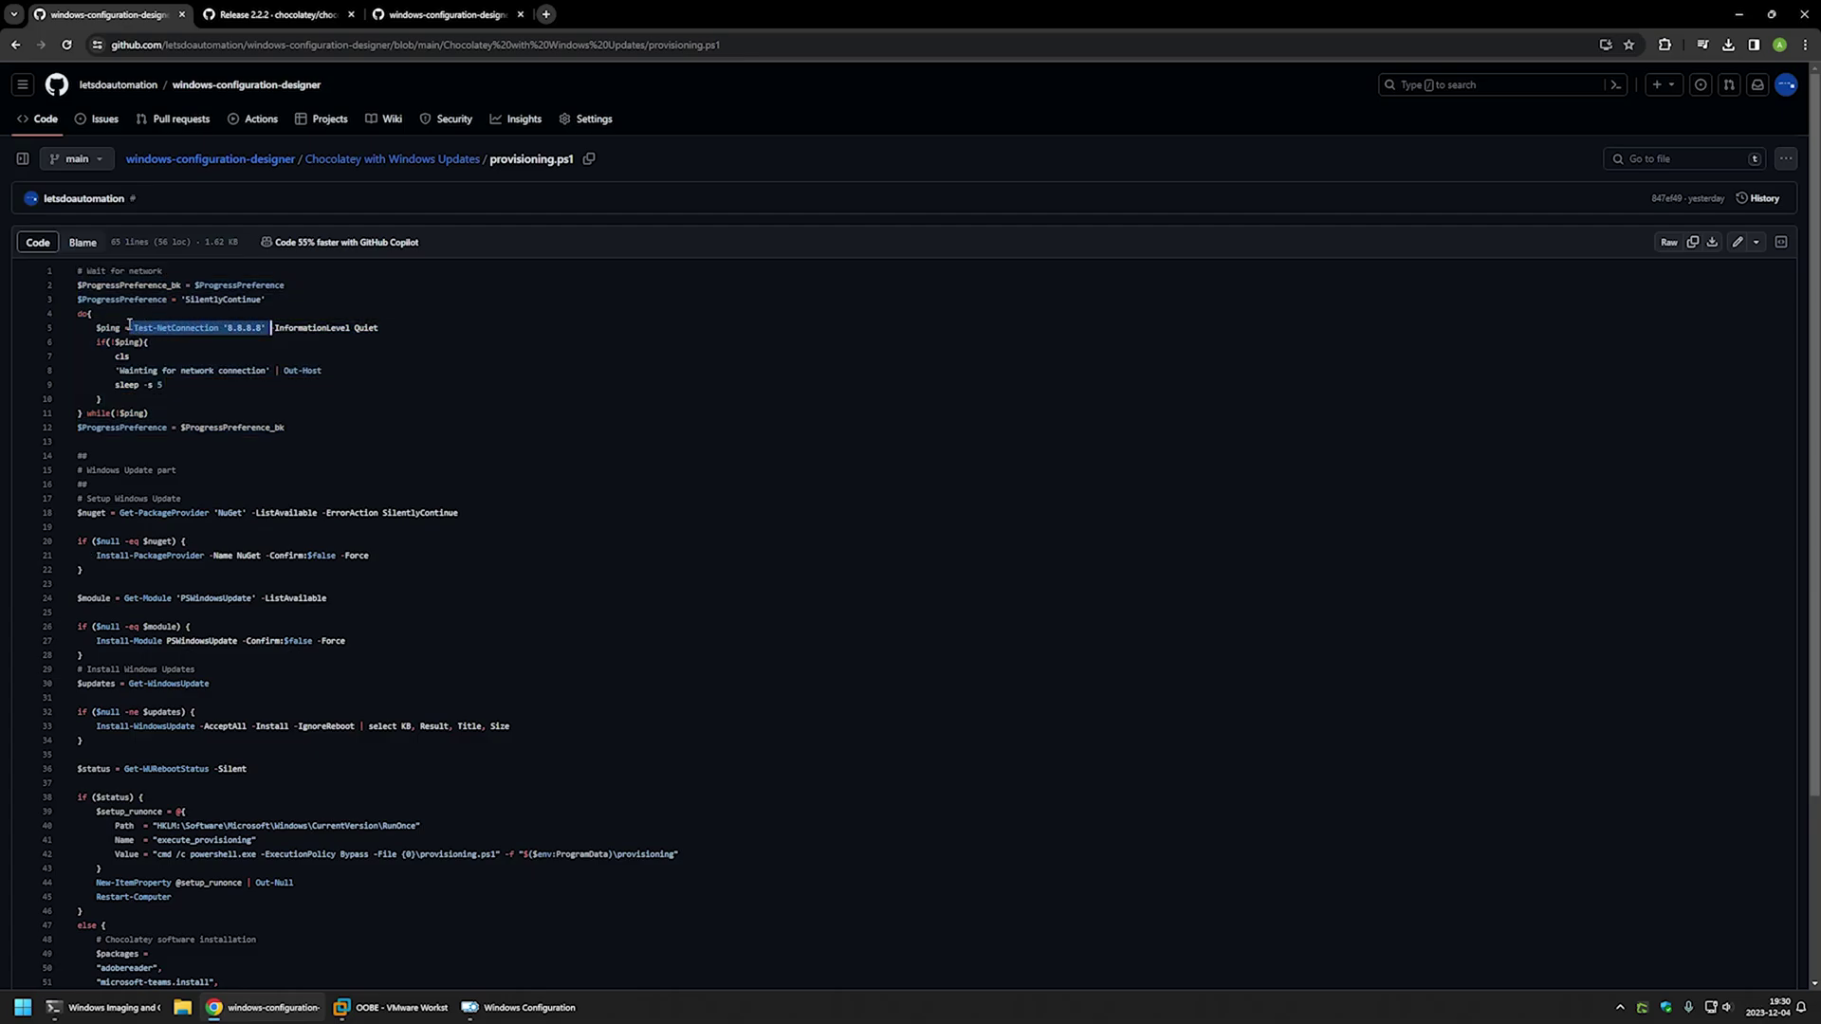
left_click_drag(162, 385, 111, 385)
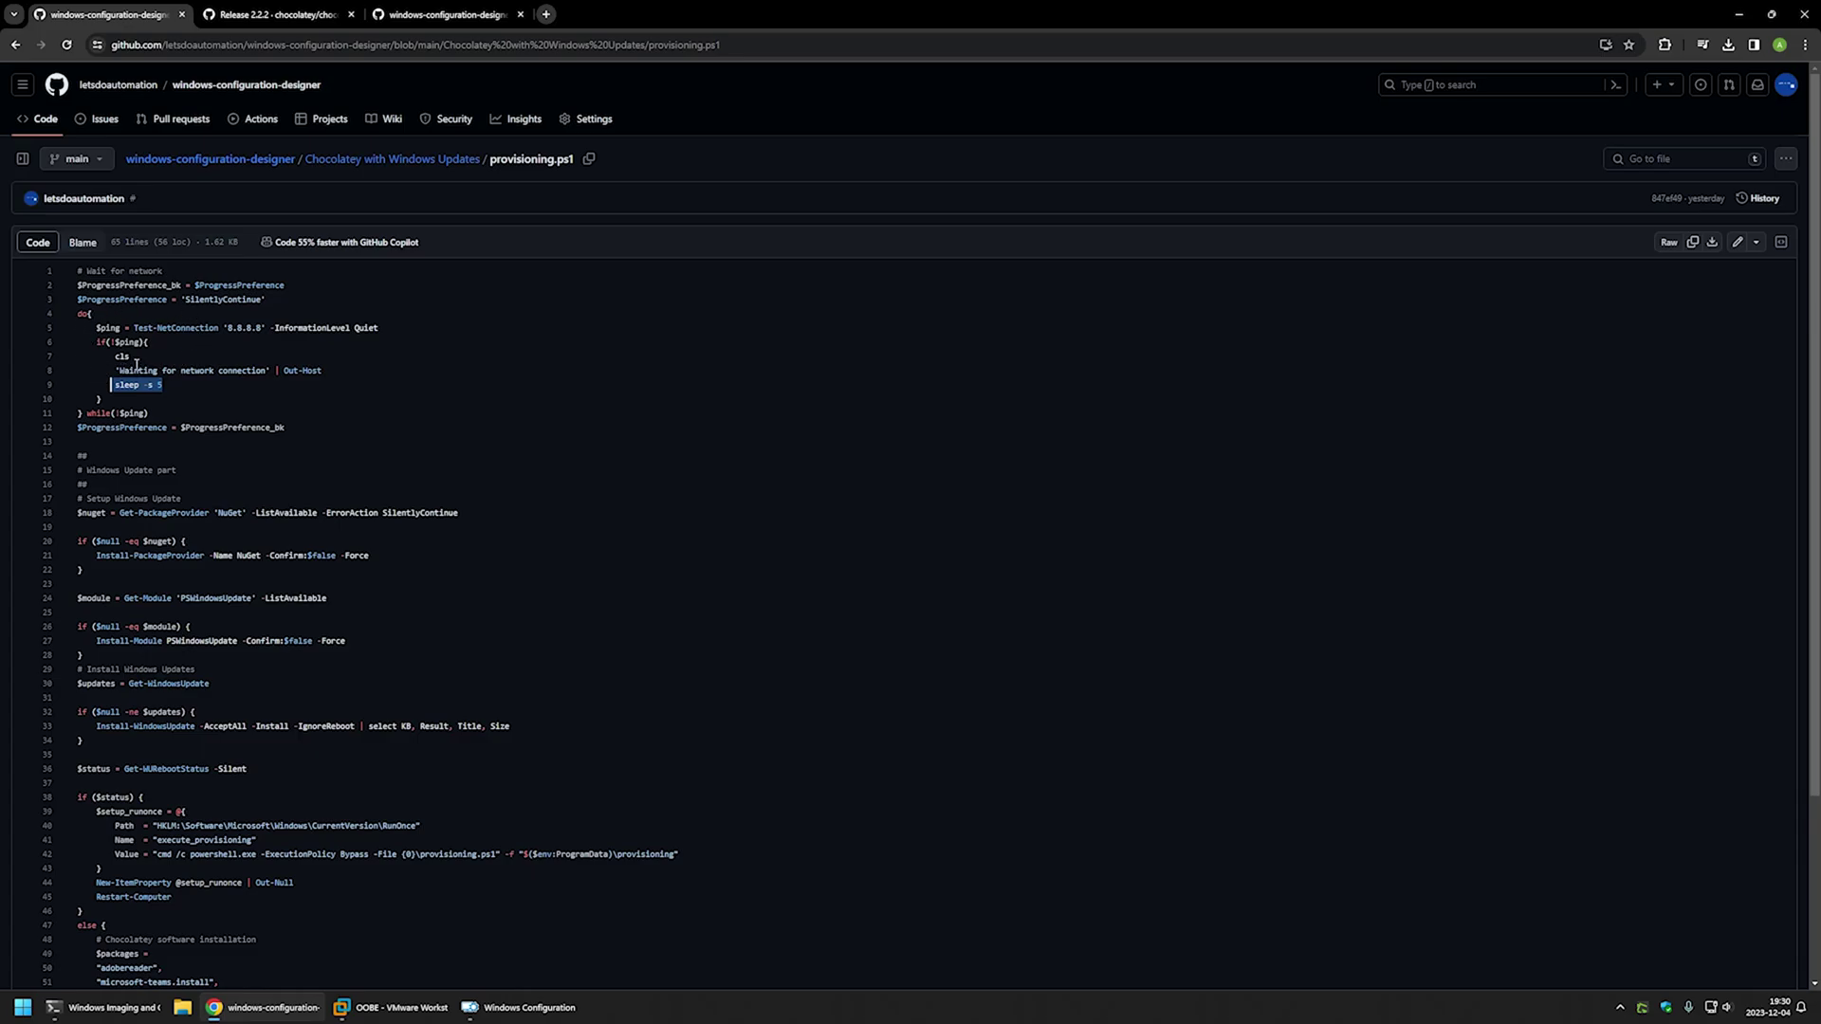
- Review the NuGet and PSWindowsUpdate installs, update lookup, Install-WindowsUpdate and reboot check
left_click_drag(369, 556, 98, 554)
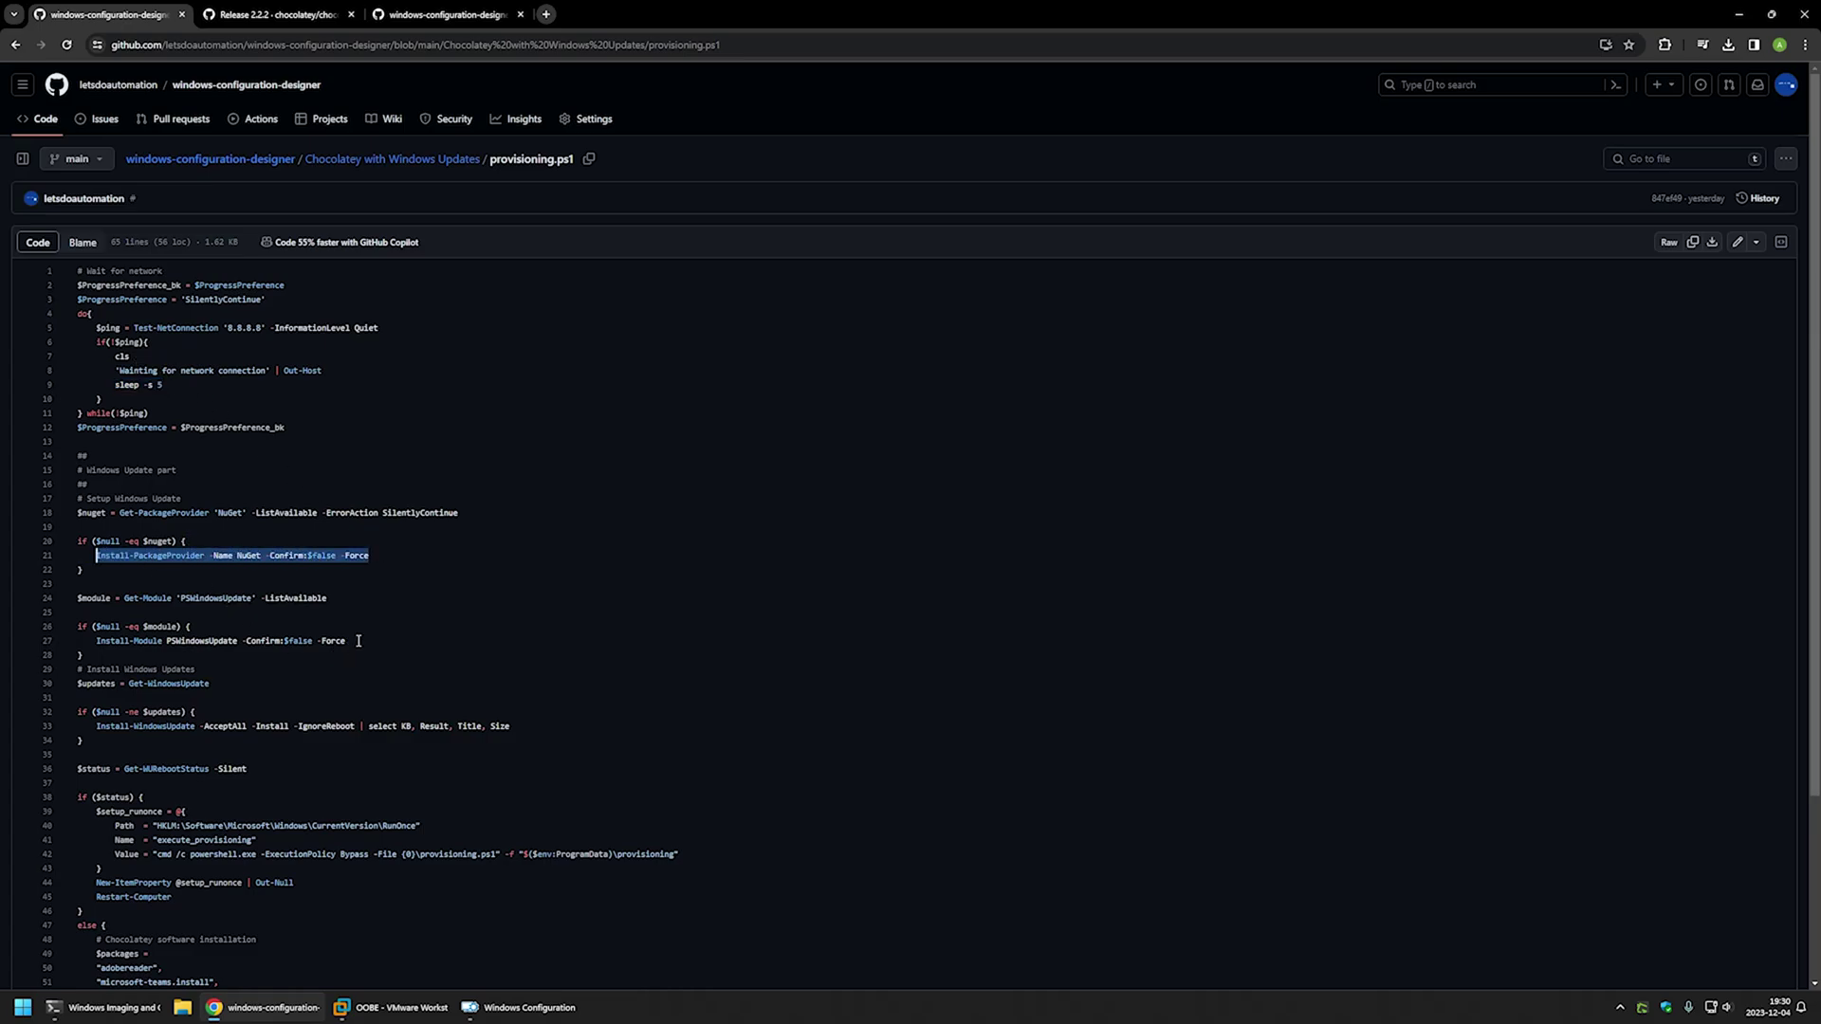
left_click_drag(358, 641, 99, 641)
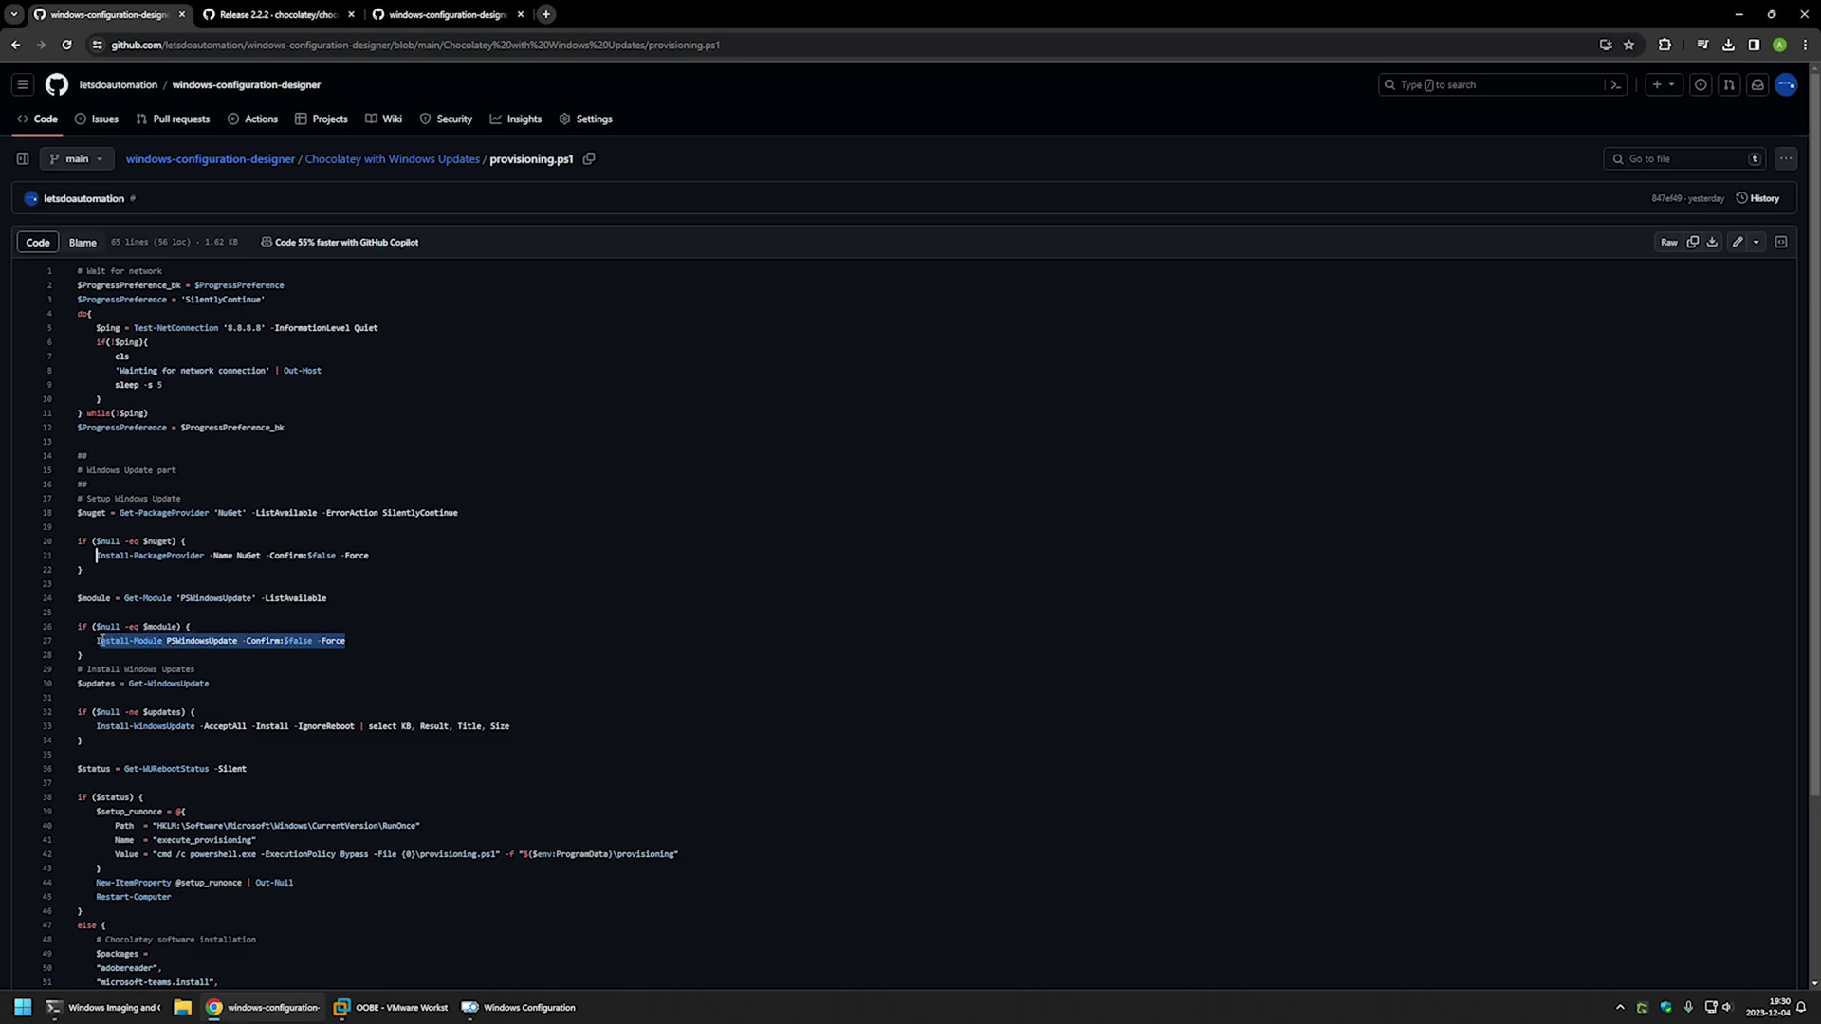
scroll(177, 598, "down", 2)
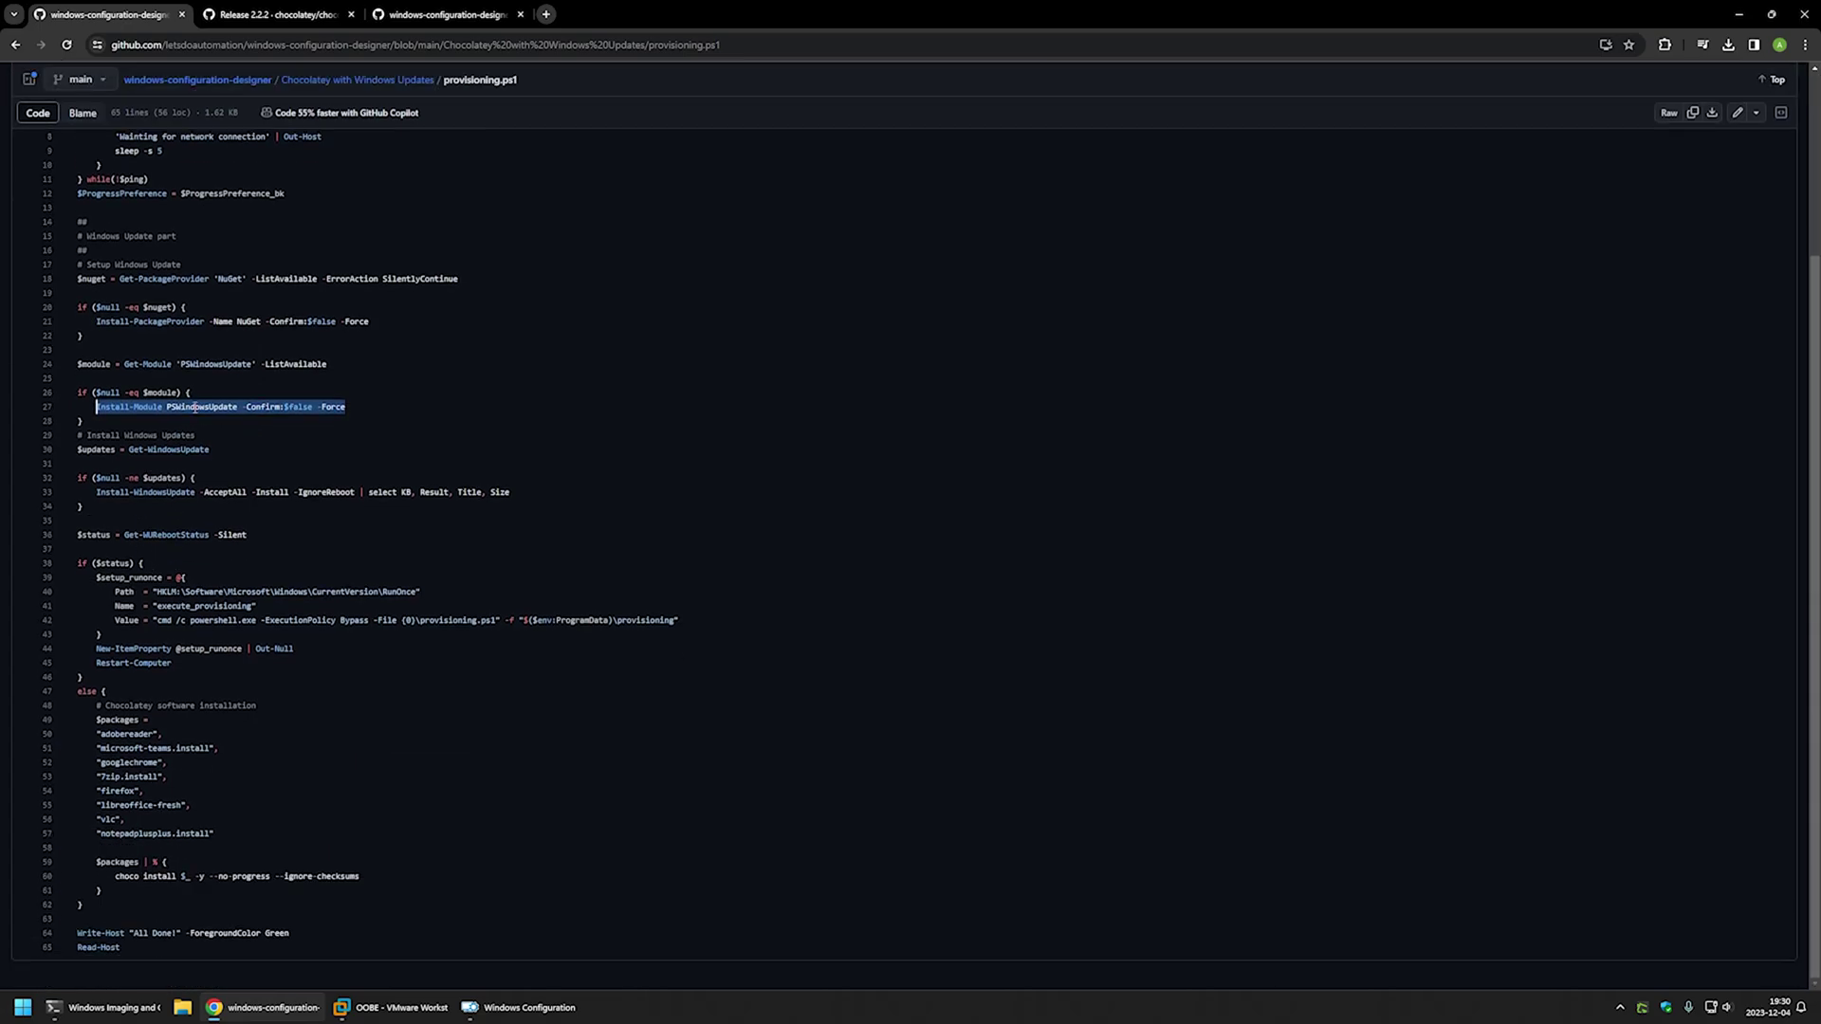
left_click_drag(211, 449, 74, 452)
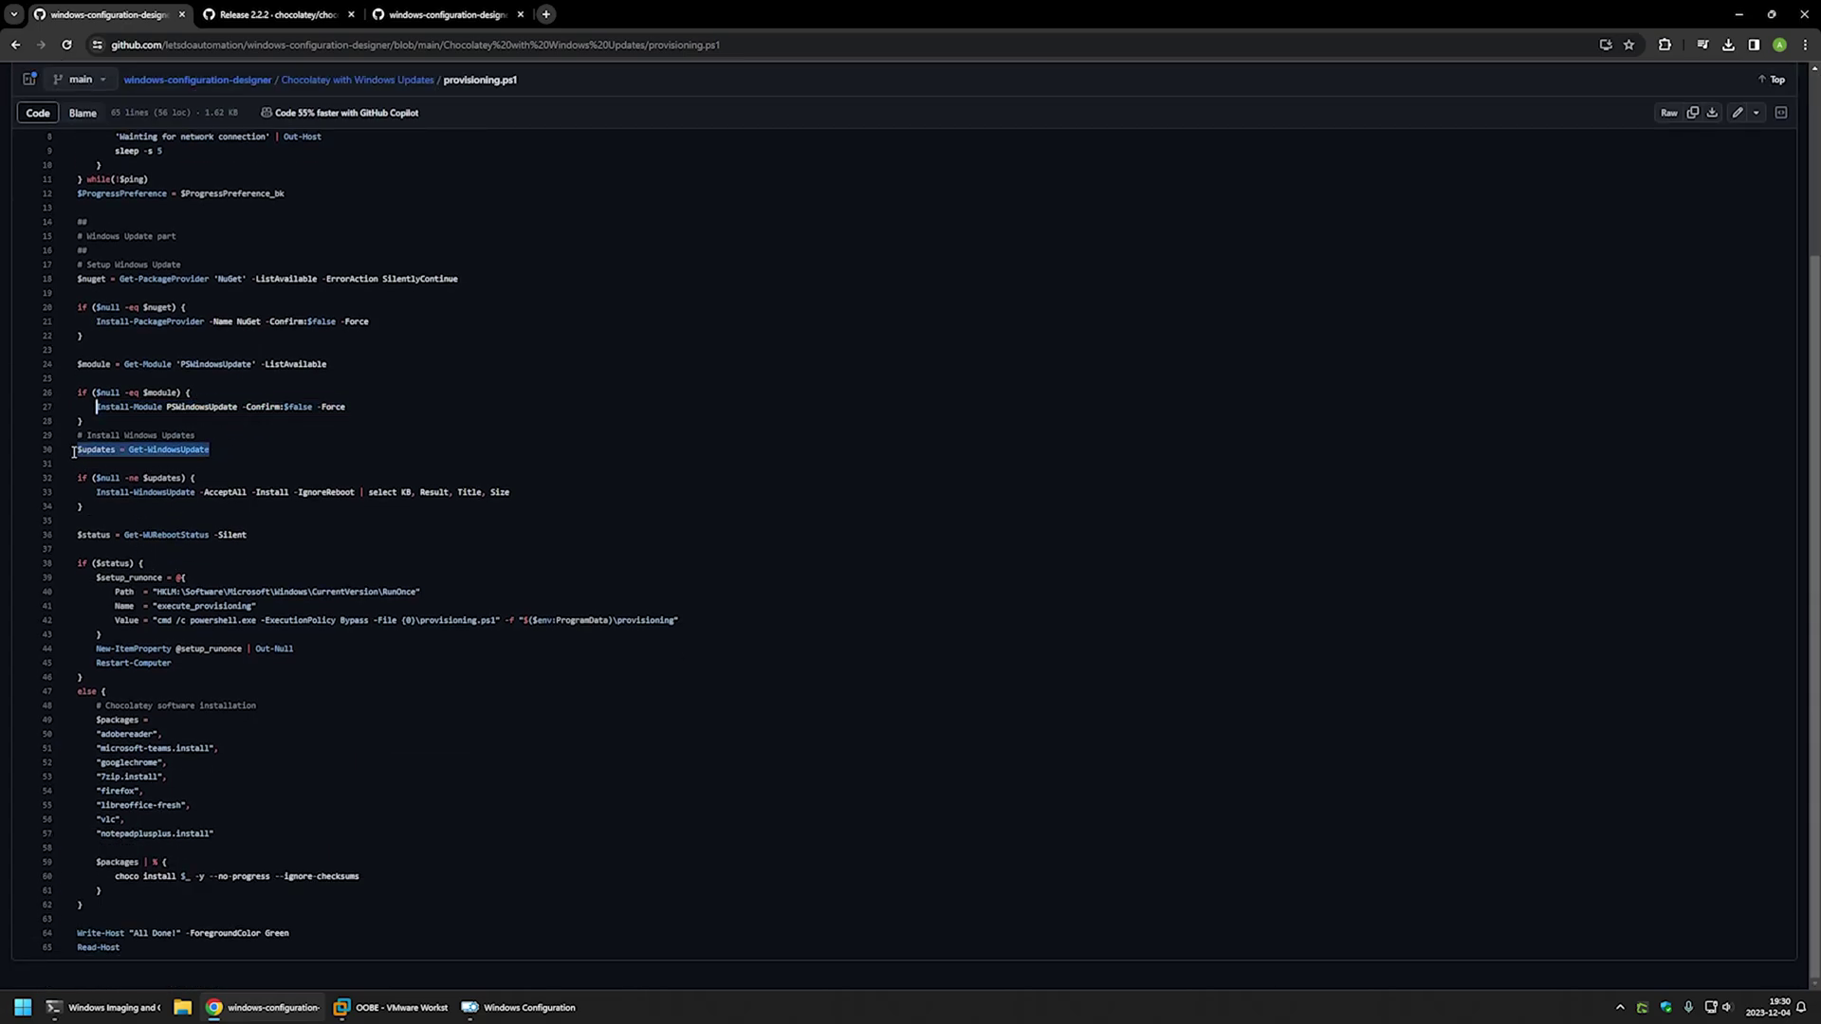
left_click_drag(182, 478, 111, 484)
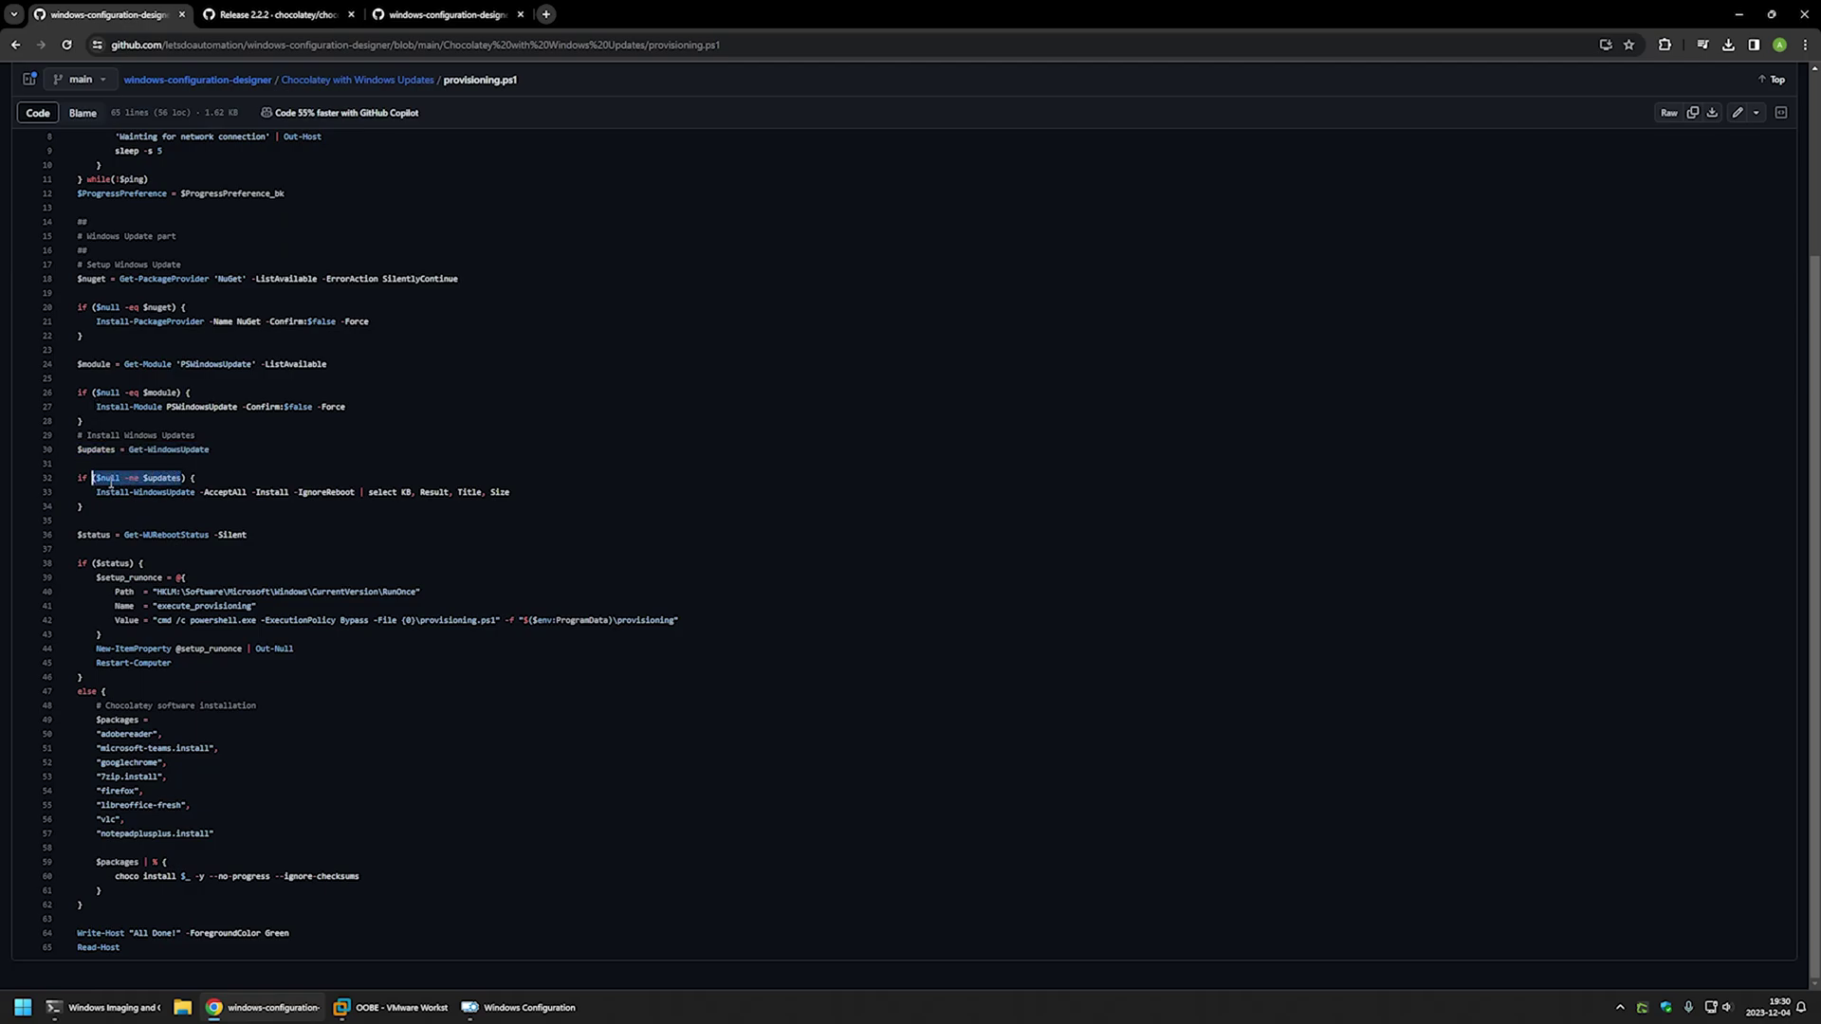
left_click_drag(509, 493, 92, 494)
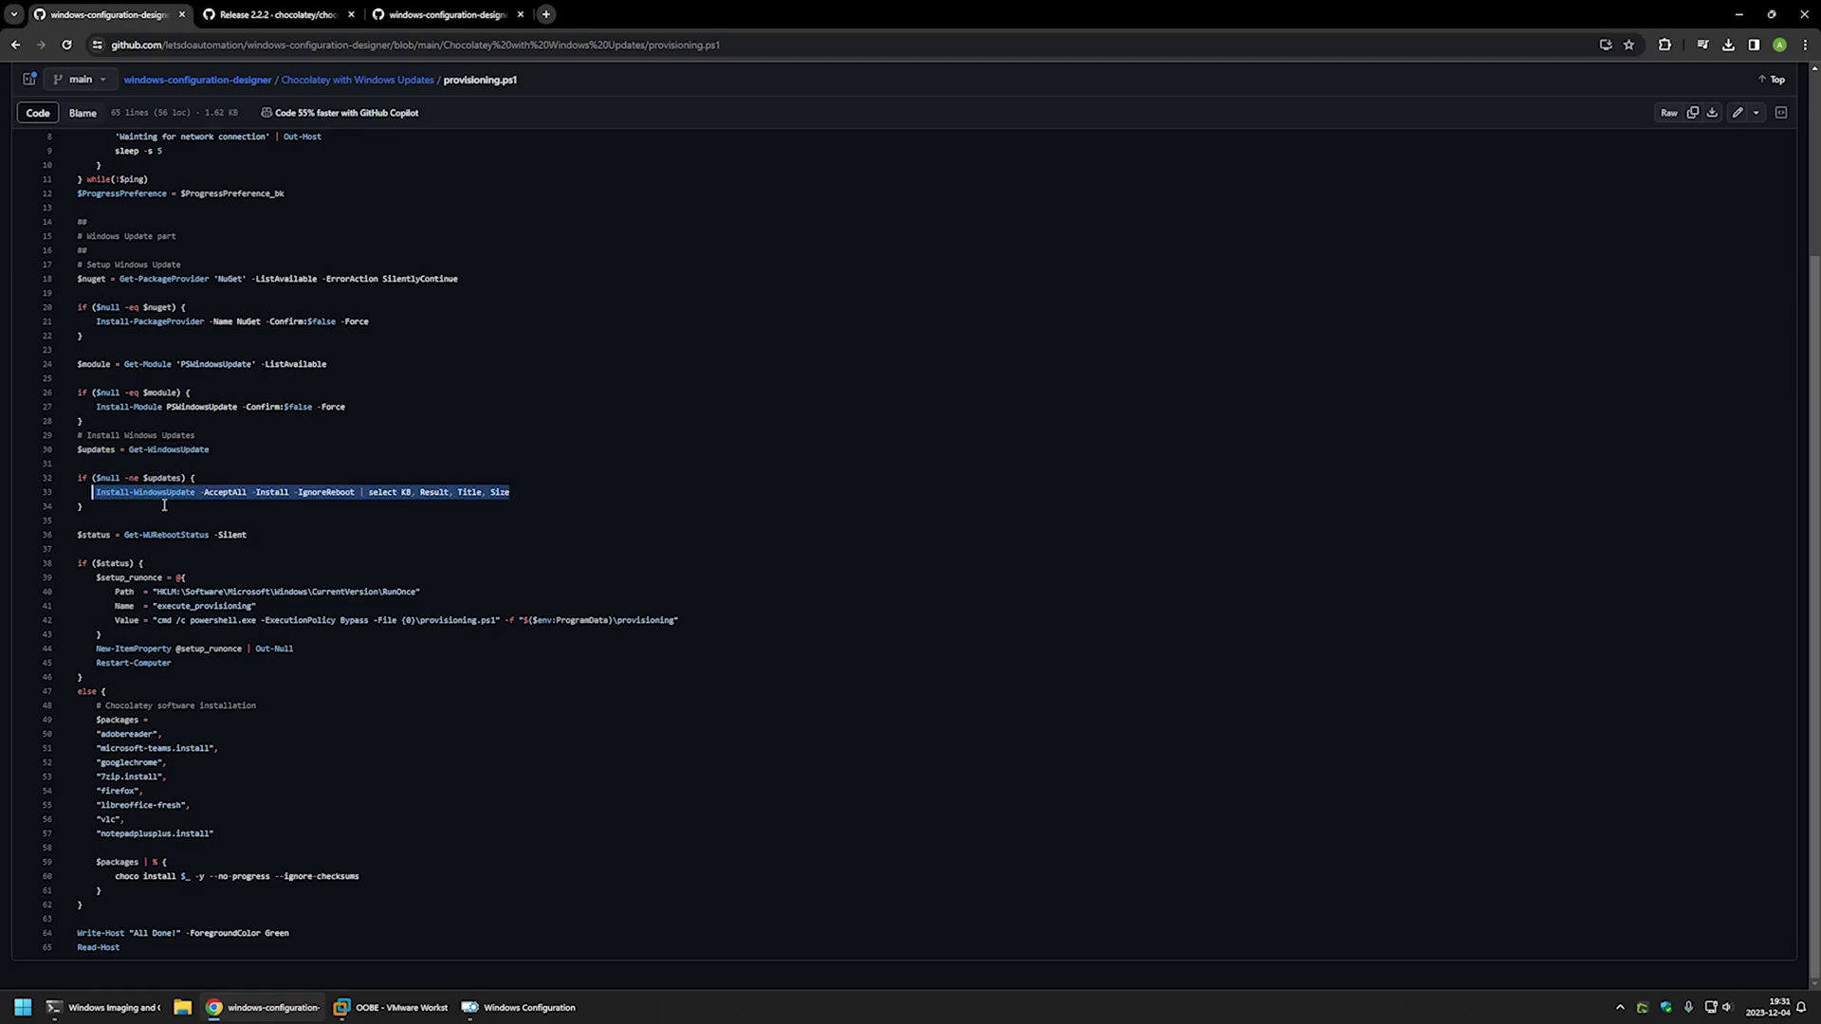
left_click_drag(250, 535, 76, 536)
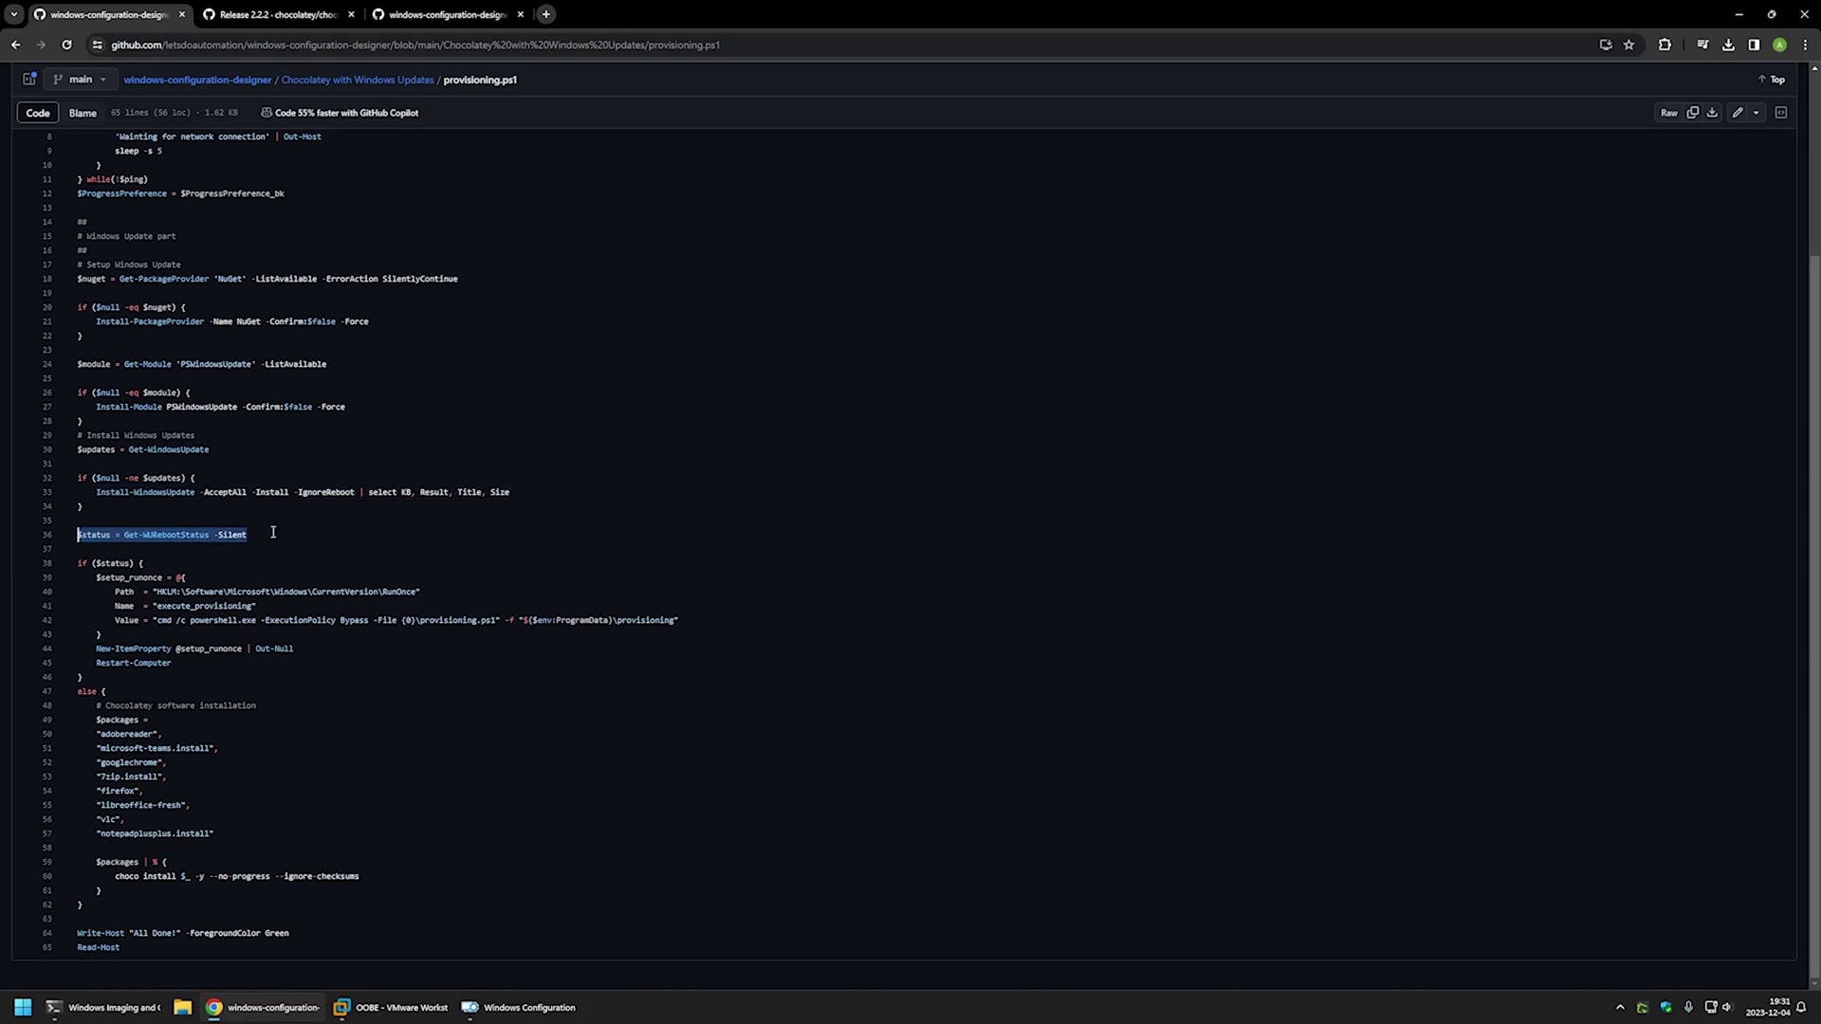
- Review the RunOnce registration block and Restart-Computer references, then revisit the Windows Update section
left_click_drag(172, 663, 87, 576)
double_click(394, 591)
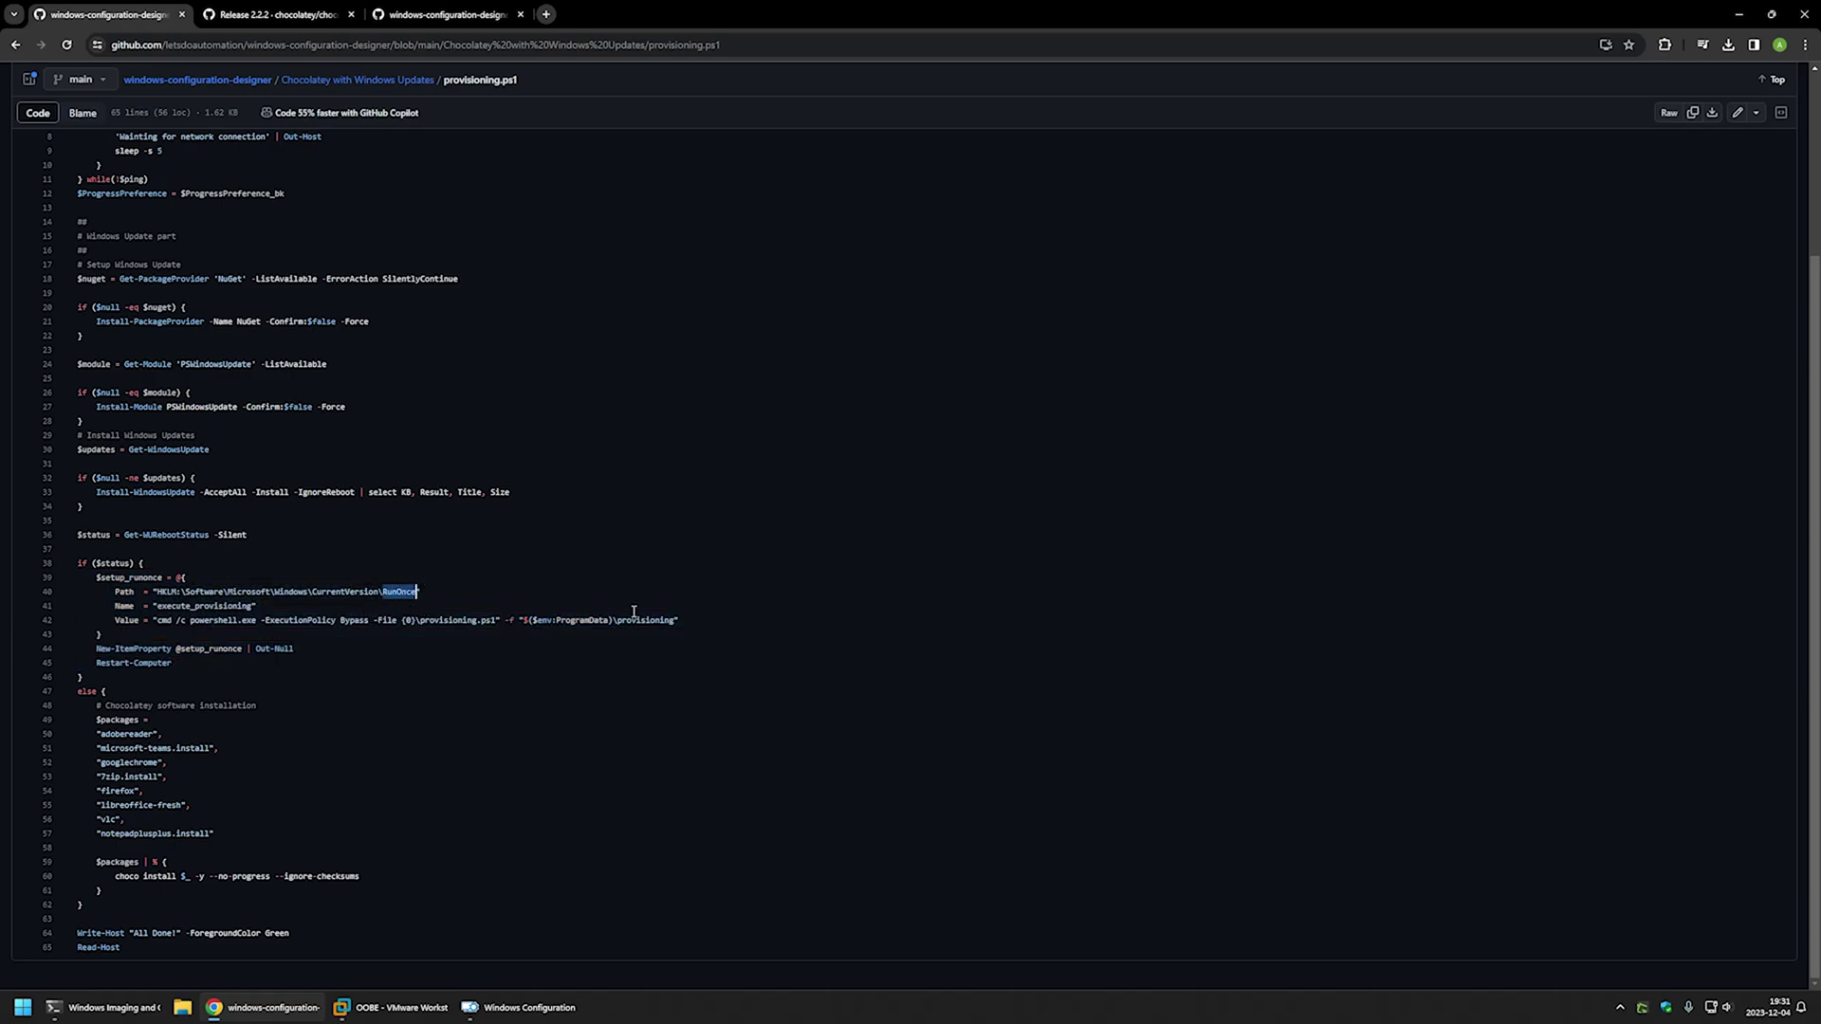
left_click_drag(674, 622, 589, 621)
left_click_drag(172, 663, 88, 664)
left_click(175, 663)
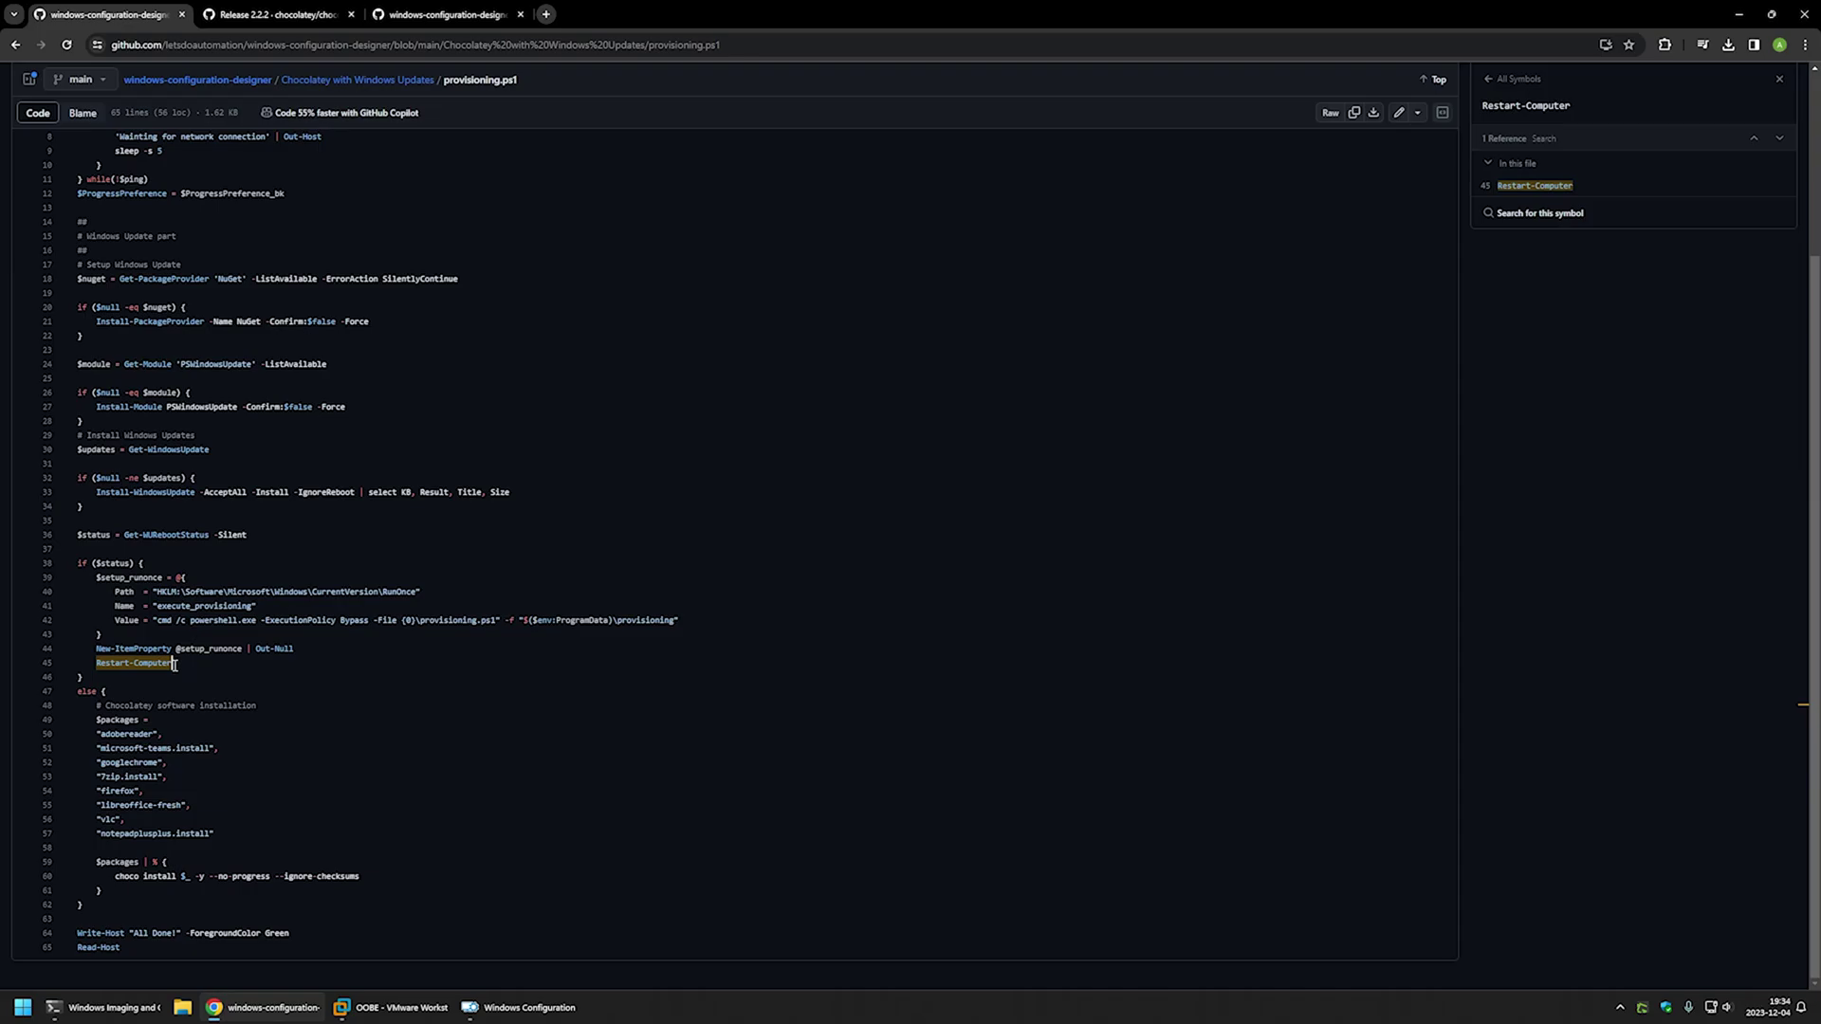
left_click_drag(225, 459, 89, 456)
left_click_drag(520, 487, 96, 493)
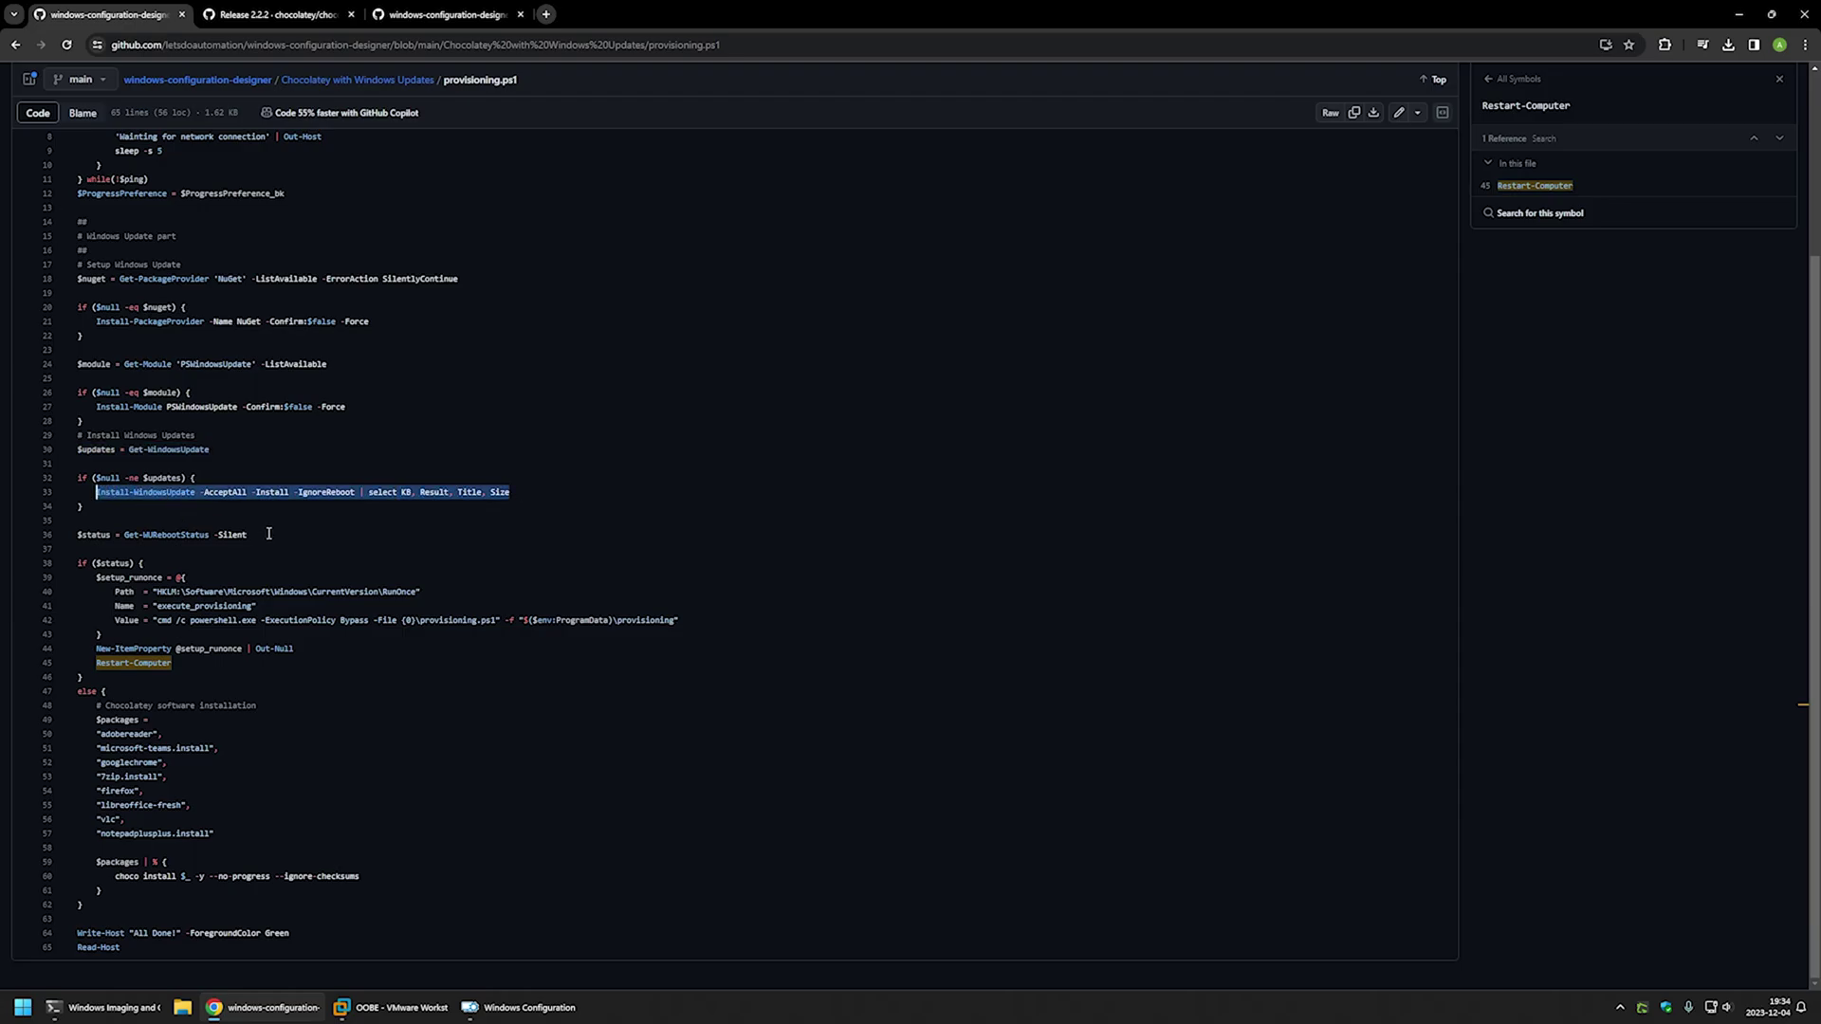
left_click_drag(268, 534, 67, 537)
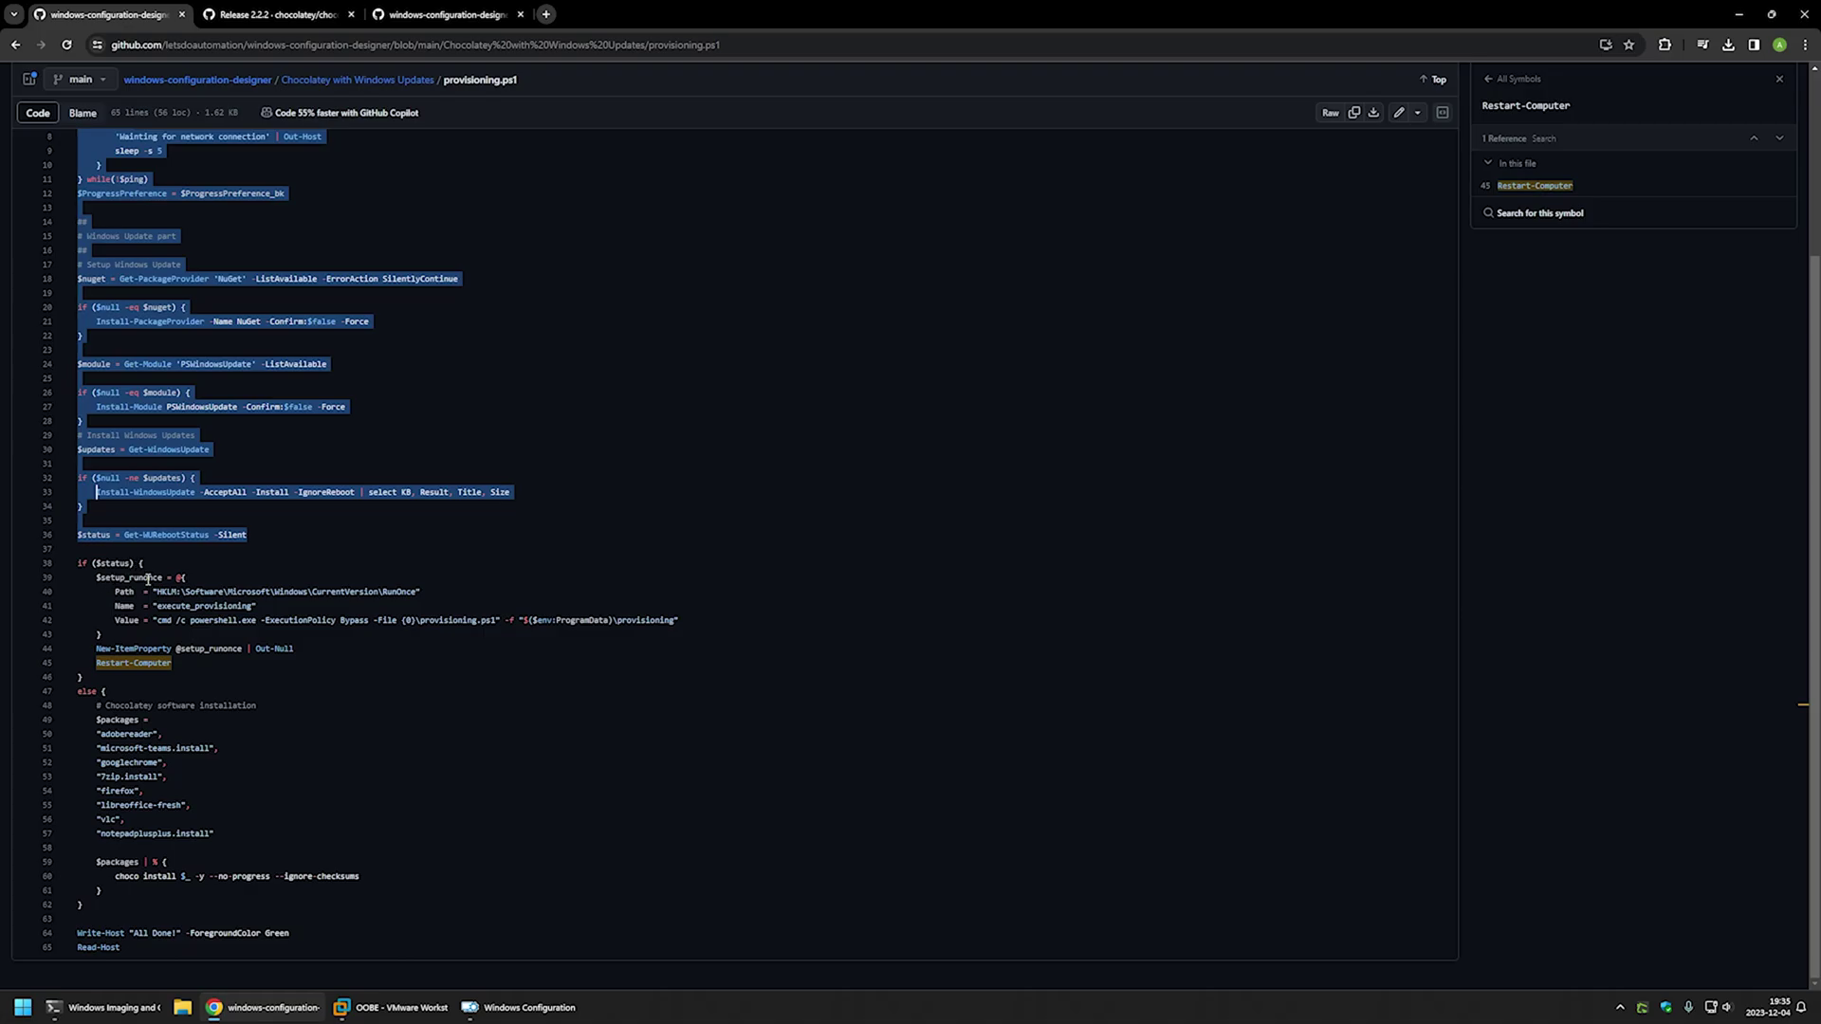
left_click_drag(157, 889, 79, 721)
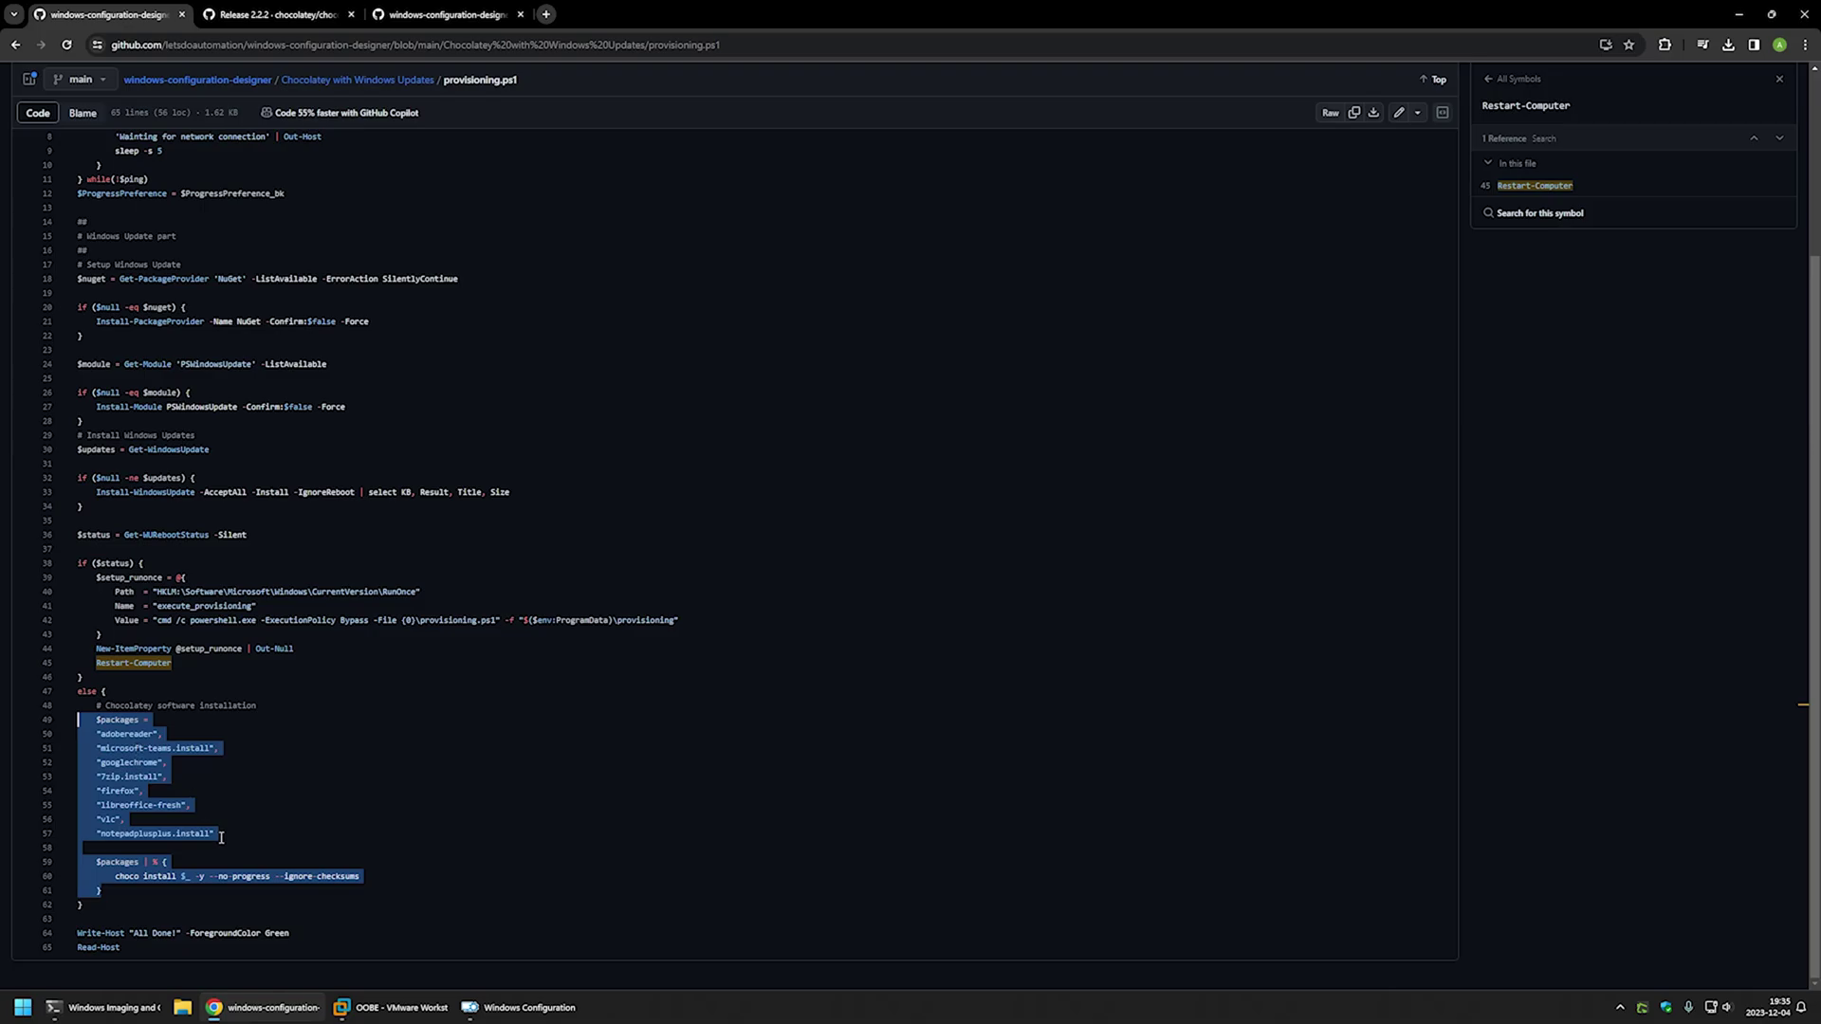
left_click_drag(221, 838, 91, 726)
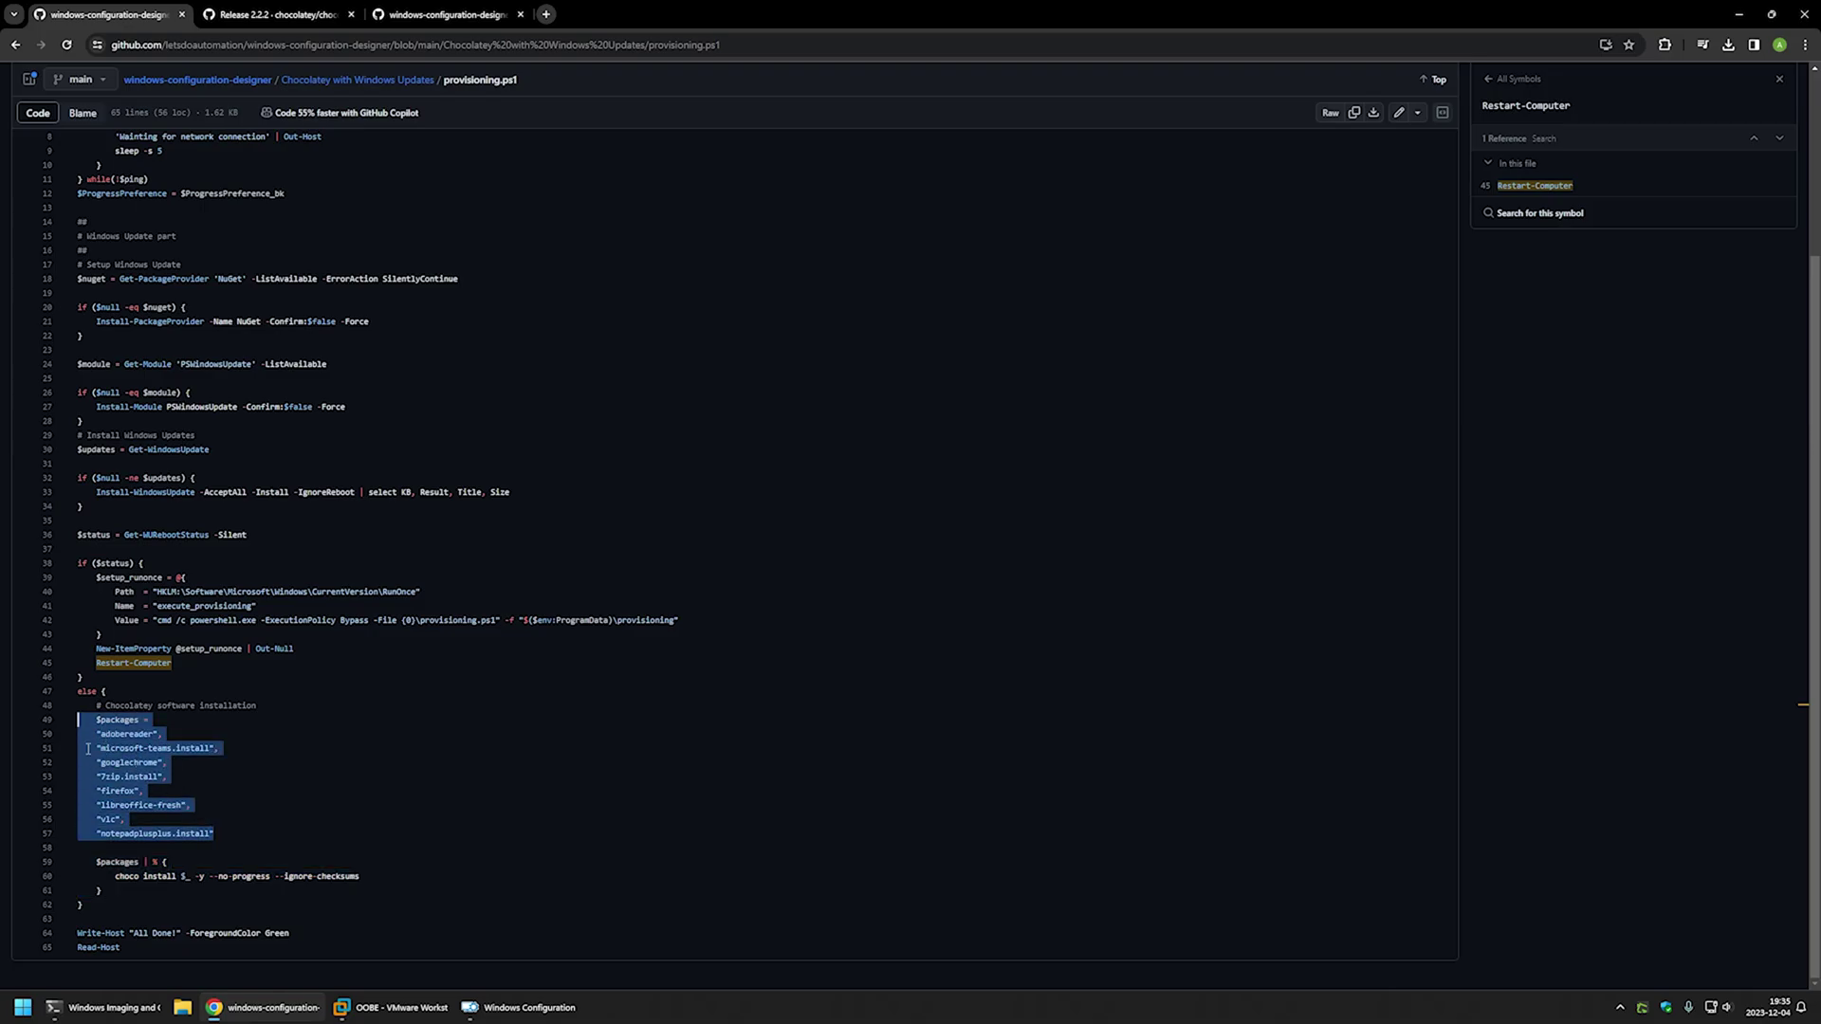
left_click(228, 833)
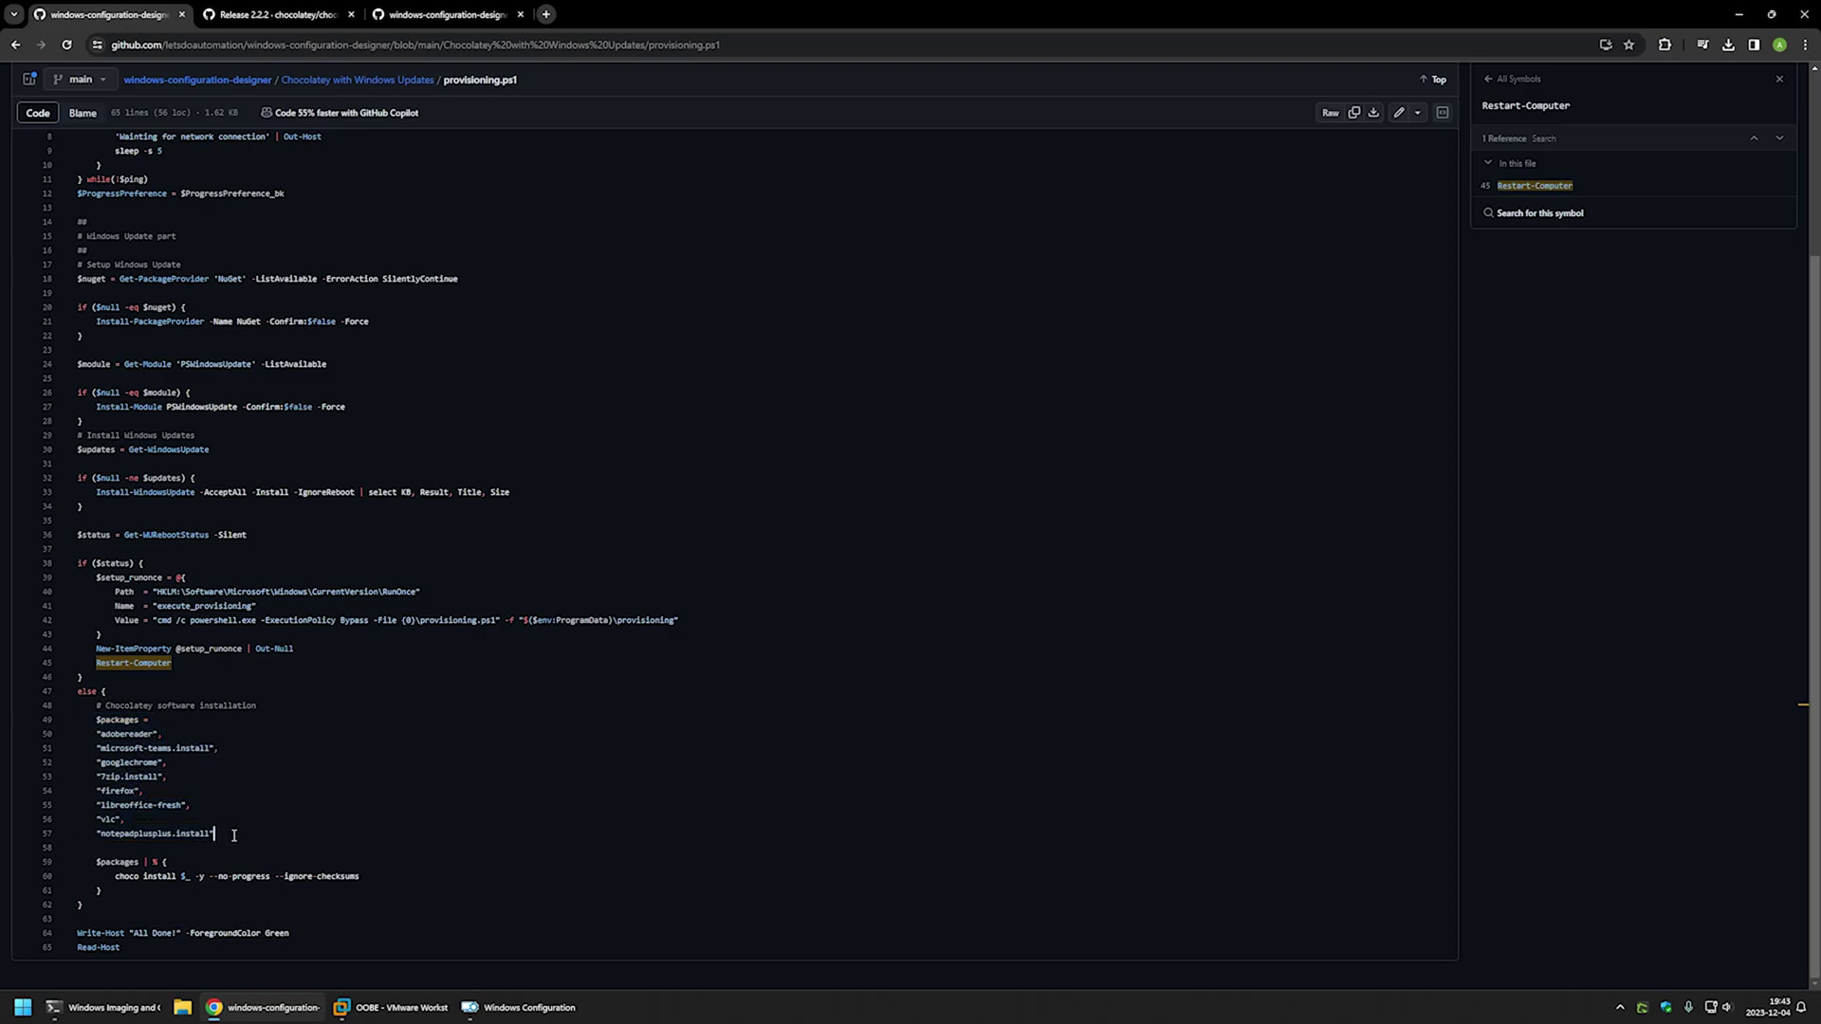
left_click_drag(356, 871, 281, 873)
left_click_drag(233, 835, 68, 733)
left_click(218, 833)
left_click_drag(361, 876, 272, 877)
key("Left")
left_click_drag(237, 834, 68, 736)
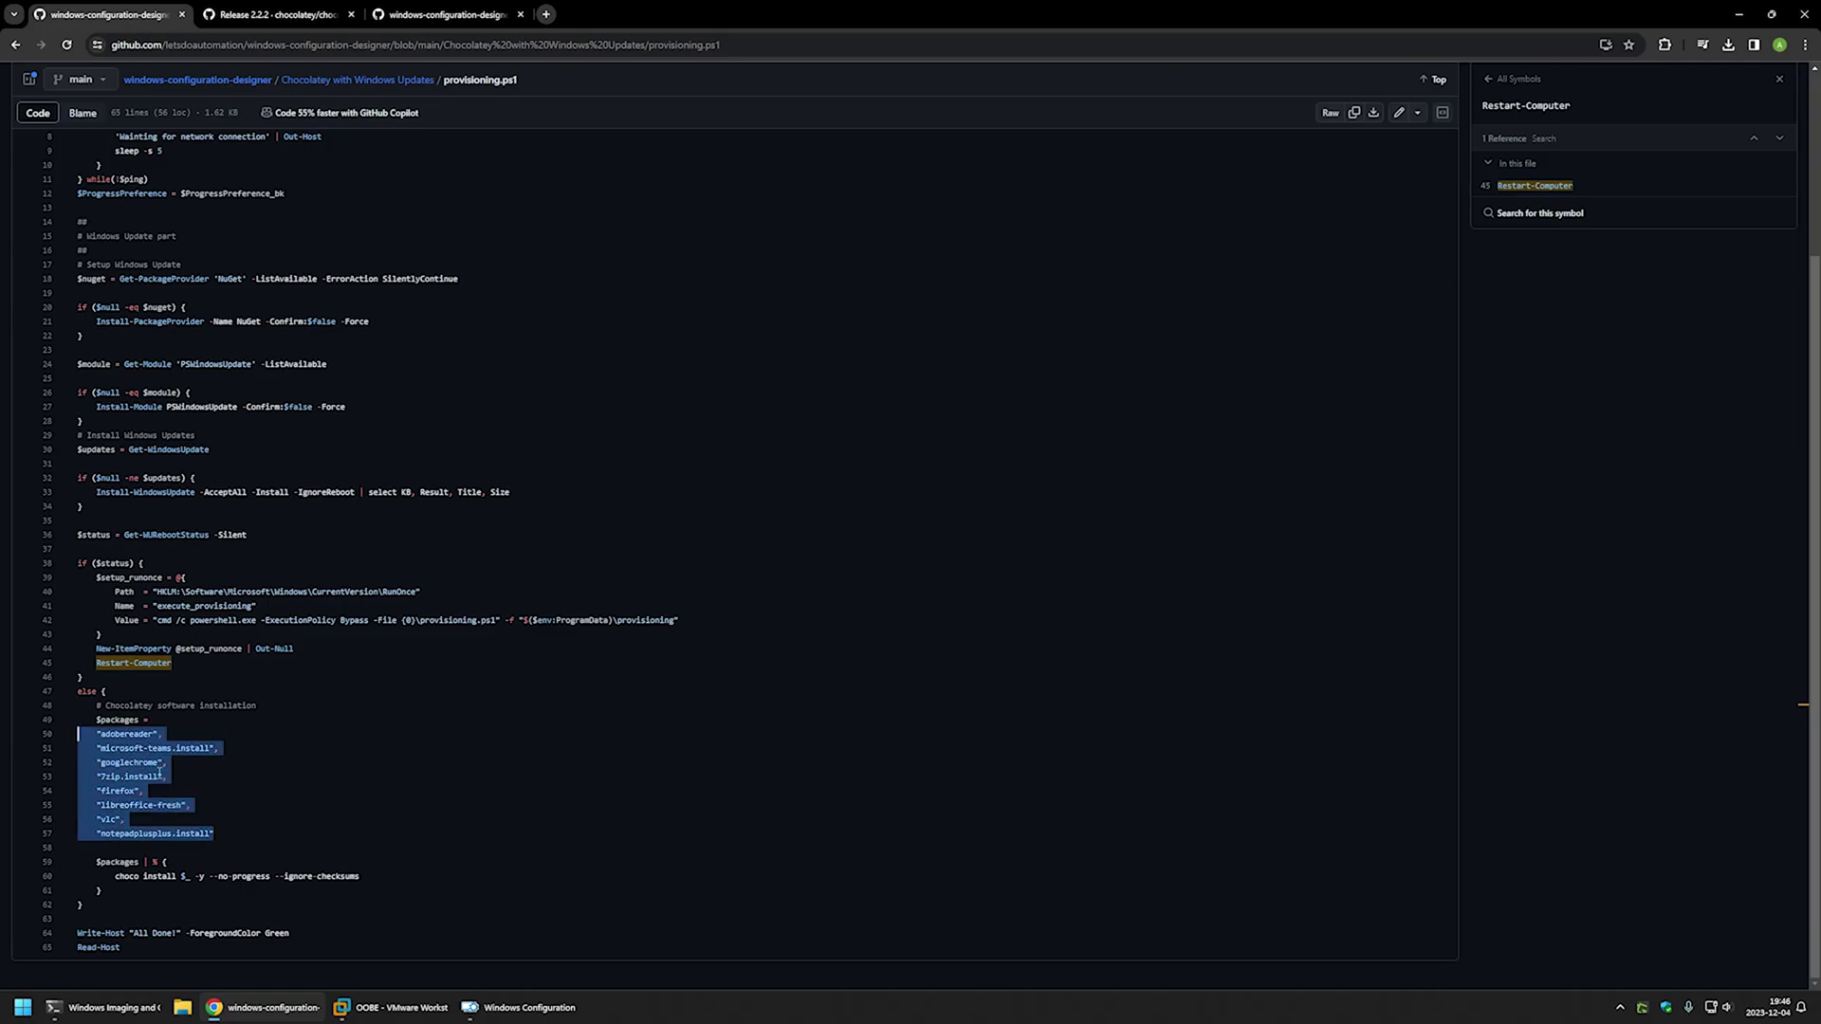
left_click(232, 820)
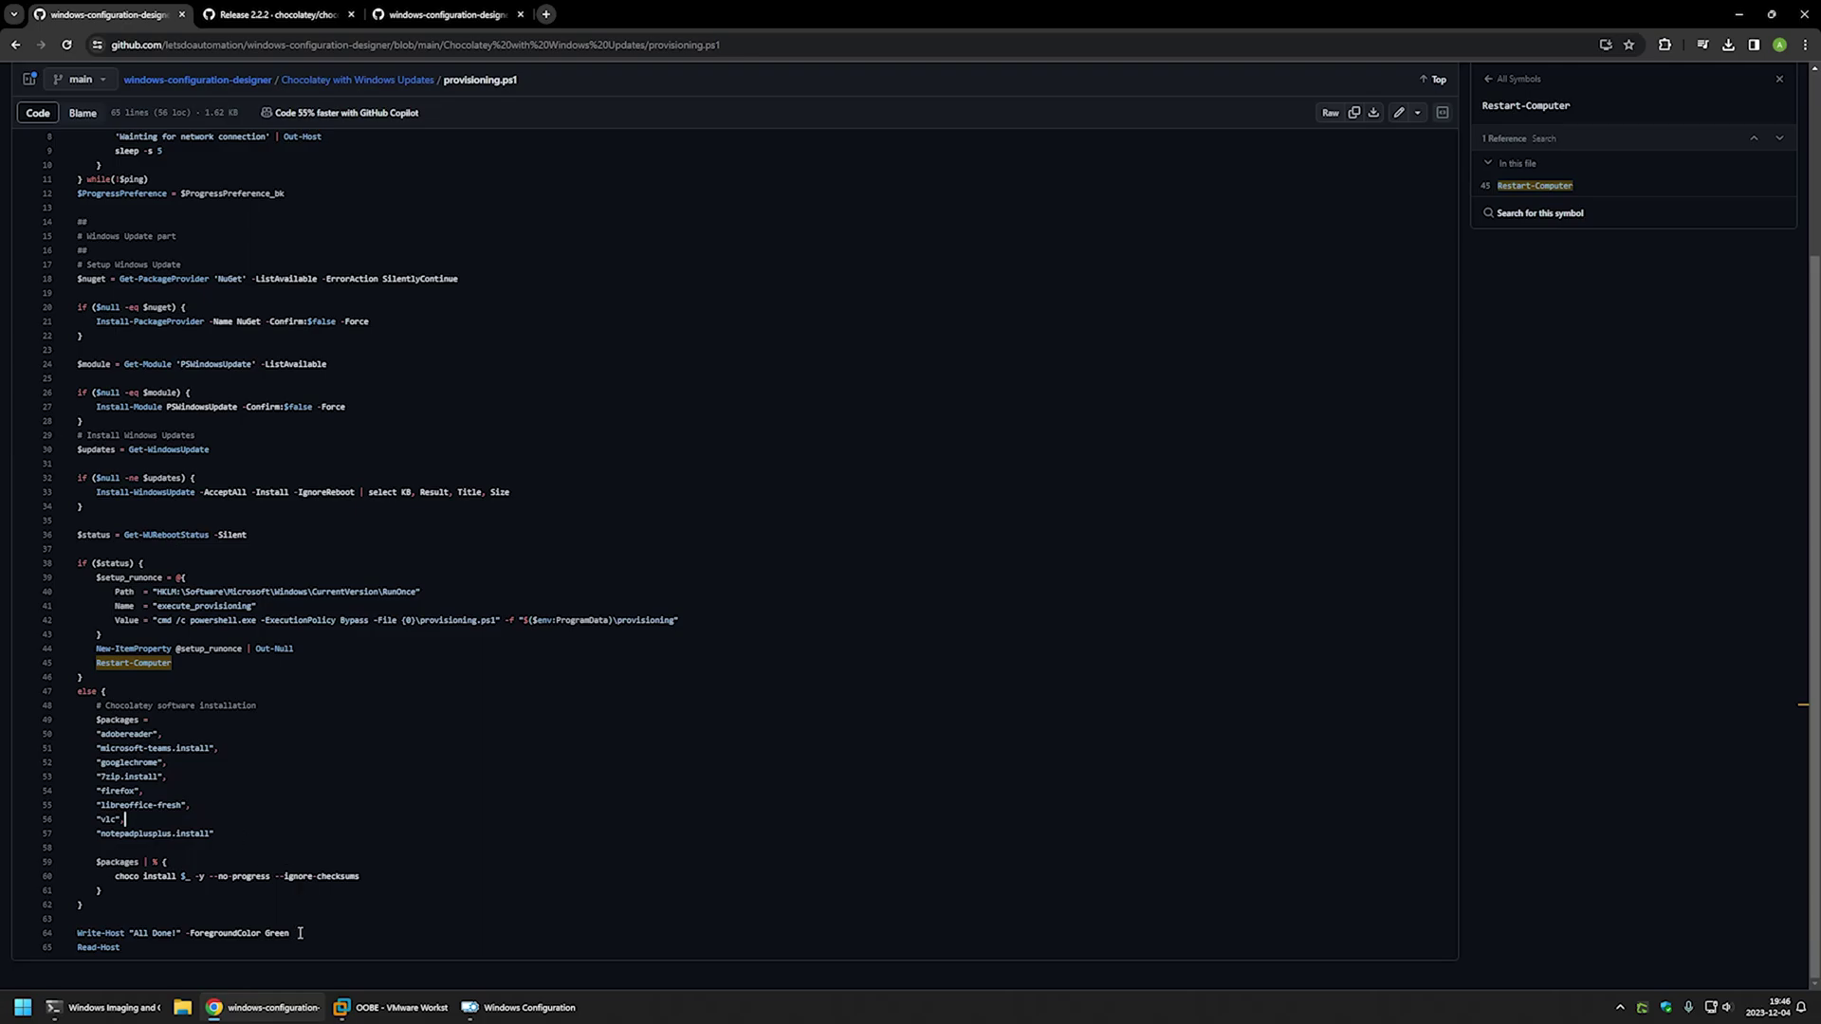
left_click_drag(296, 934, 73, 948)
left_click(154, 945)
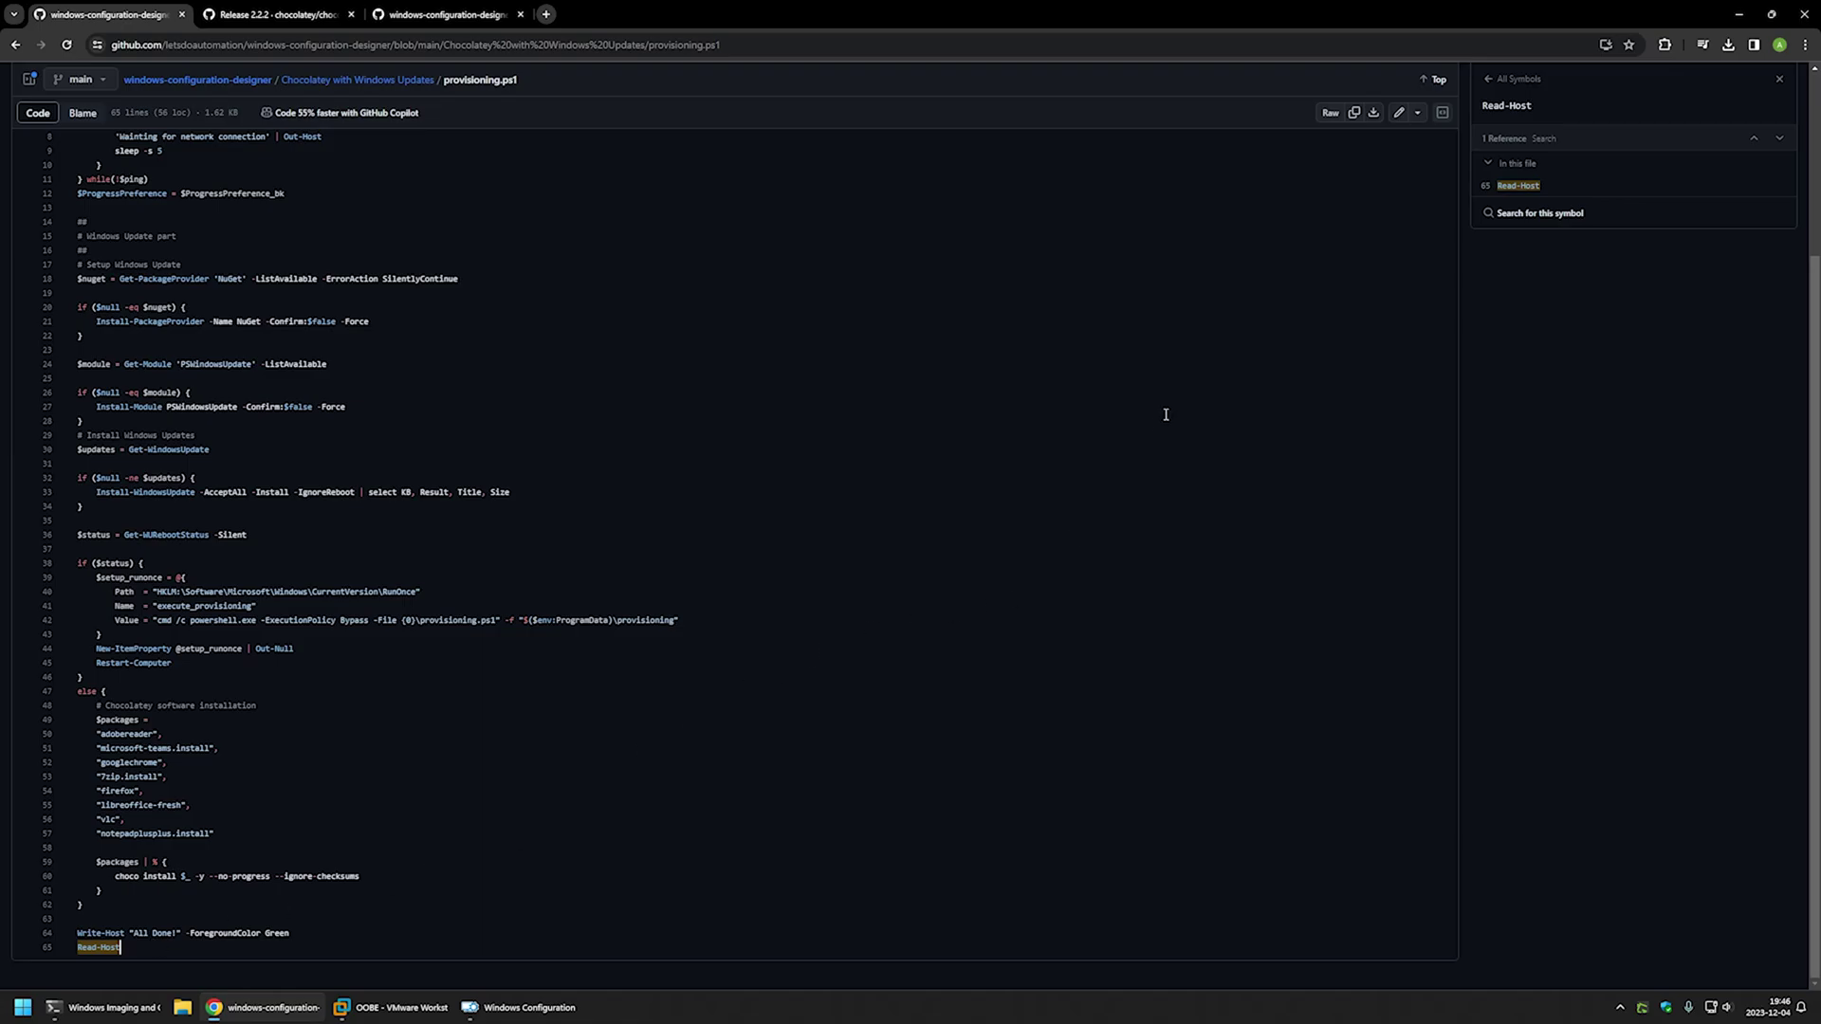
- Download the raw provisioning.ps1, check it in the Downloads folder, and bring Windows Configuration Designer forward
left_click(1374, 114)
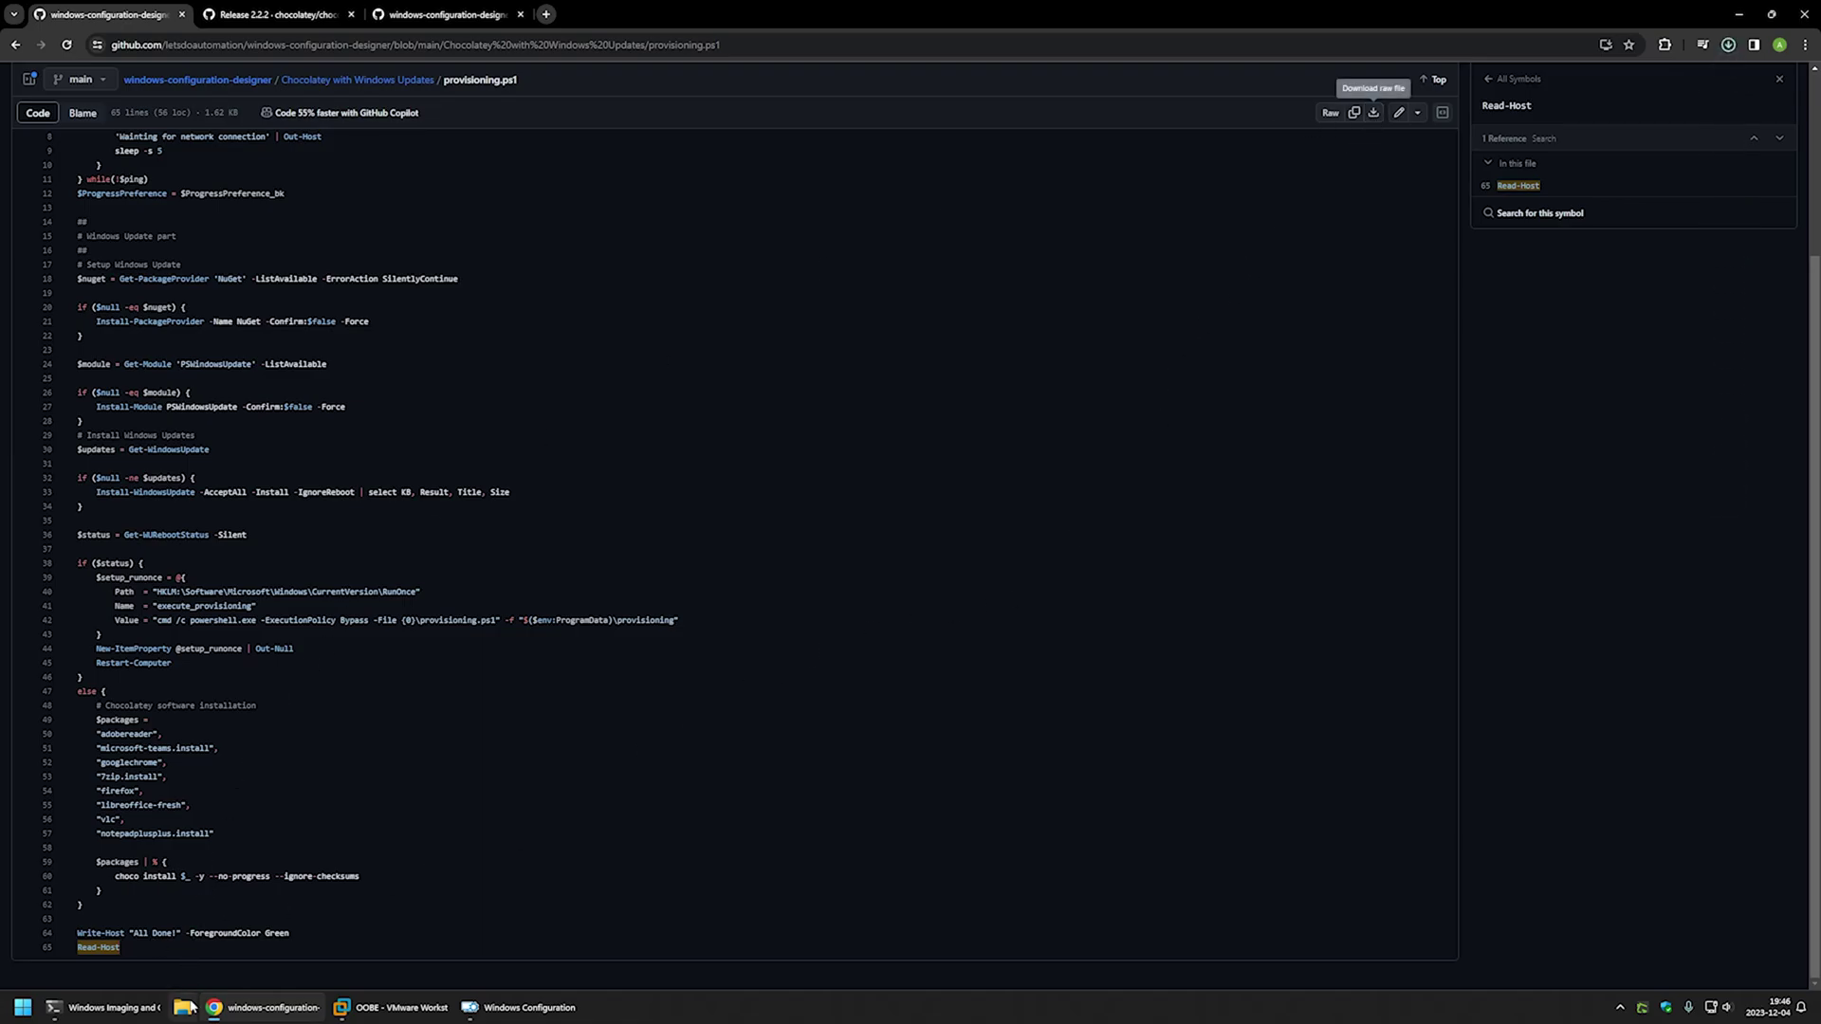
right_click(183, 1007)
left_click(174, 787)
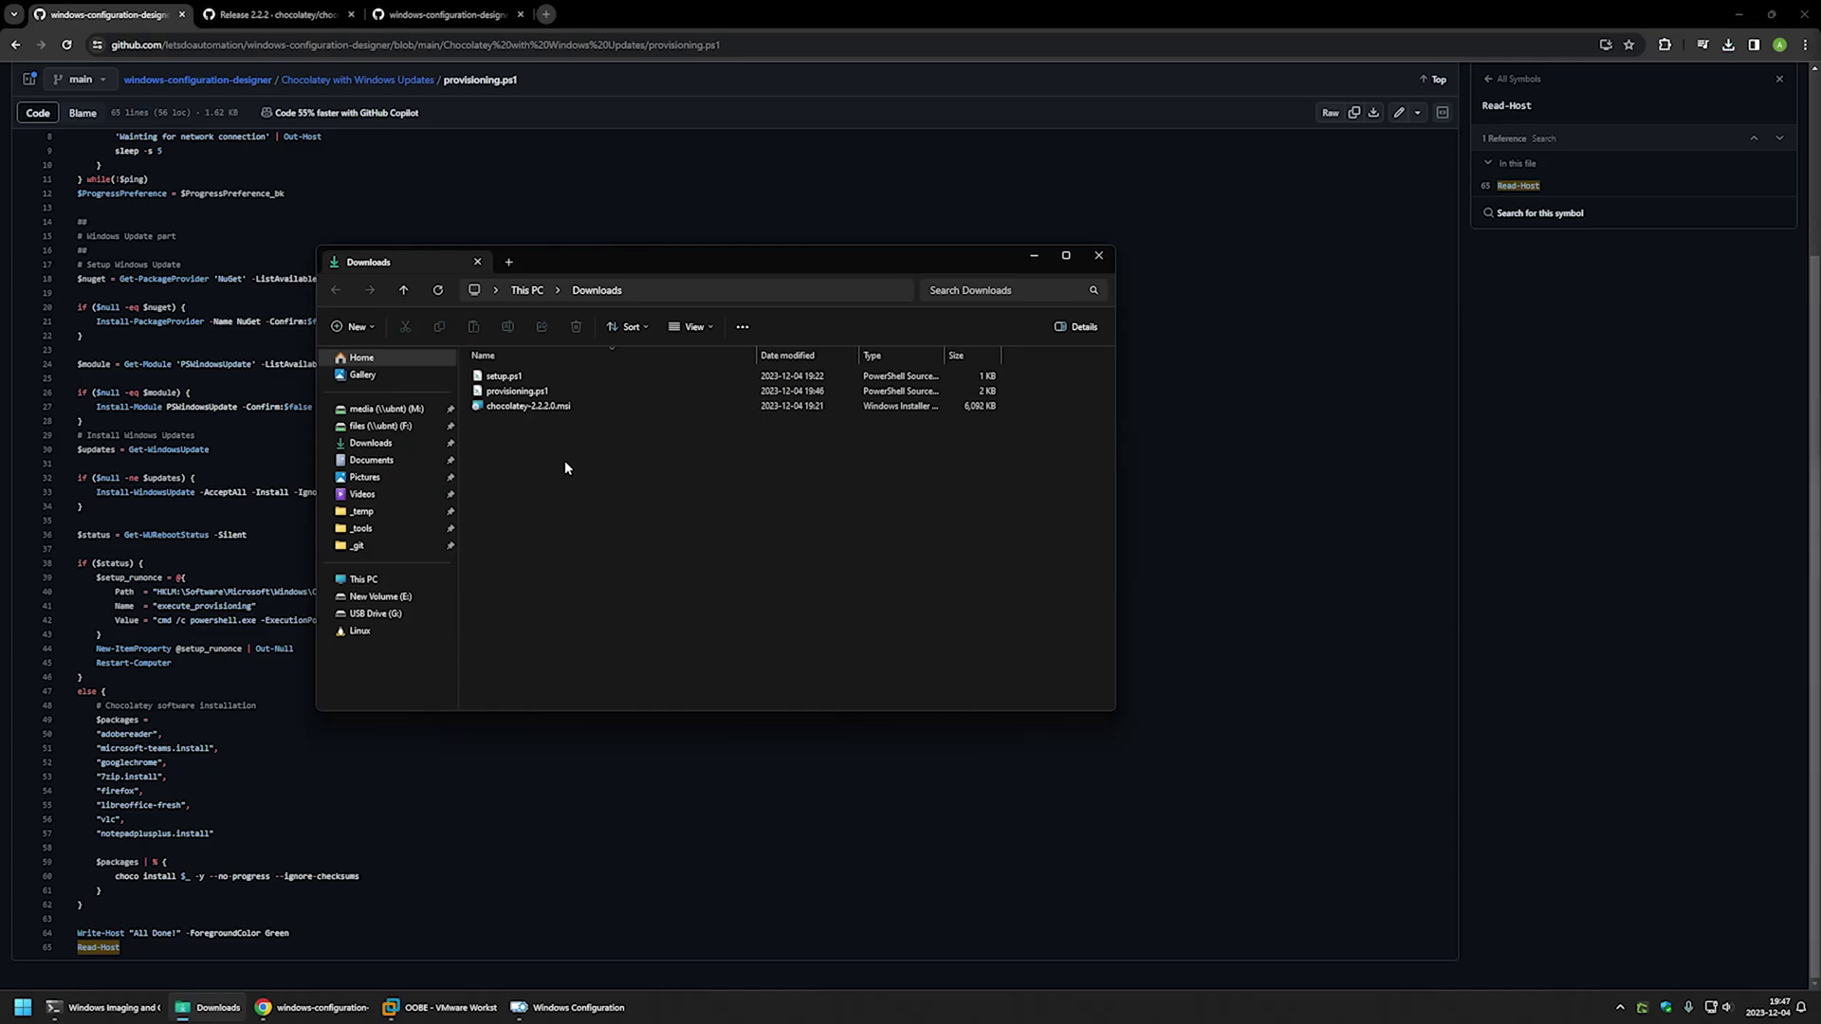
left_click(574, 1008)
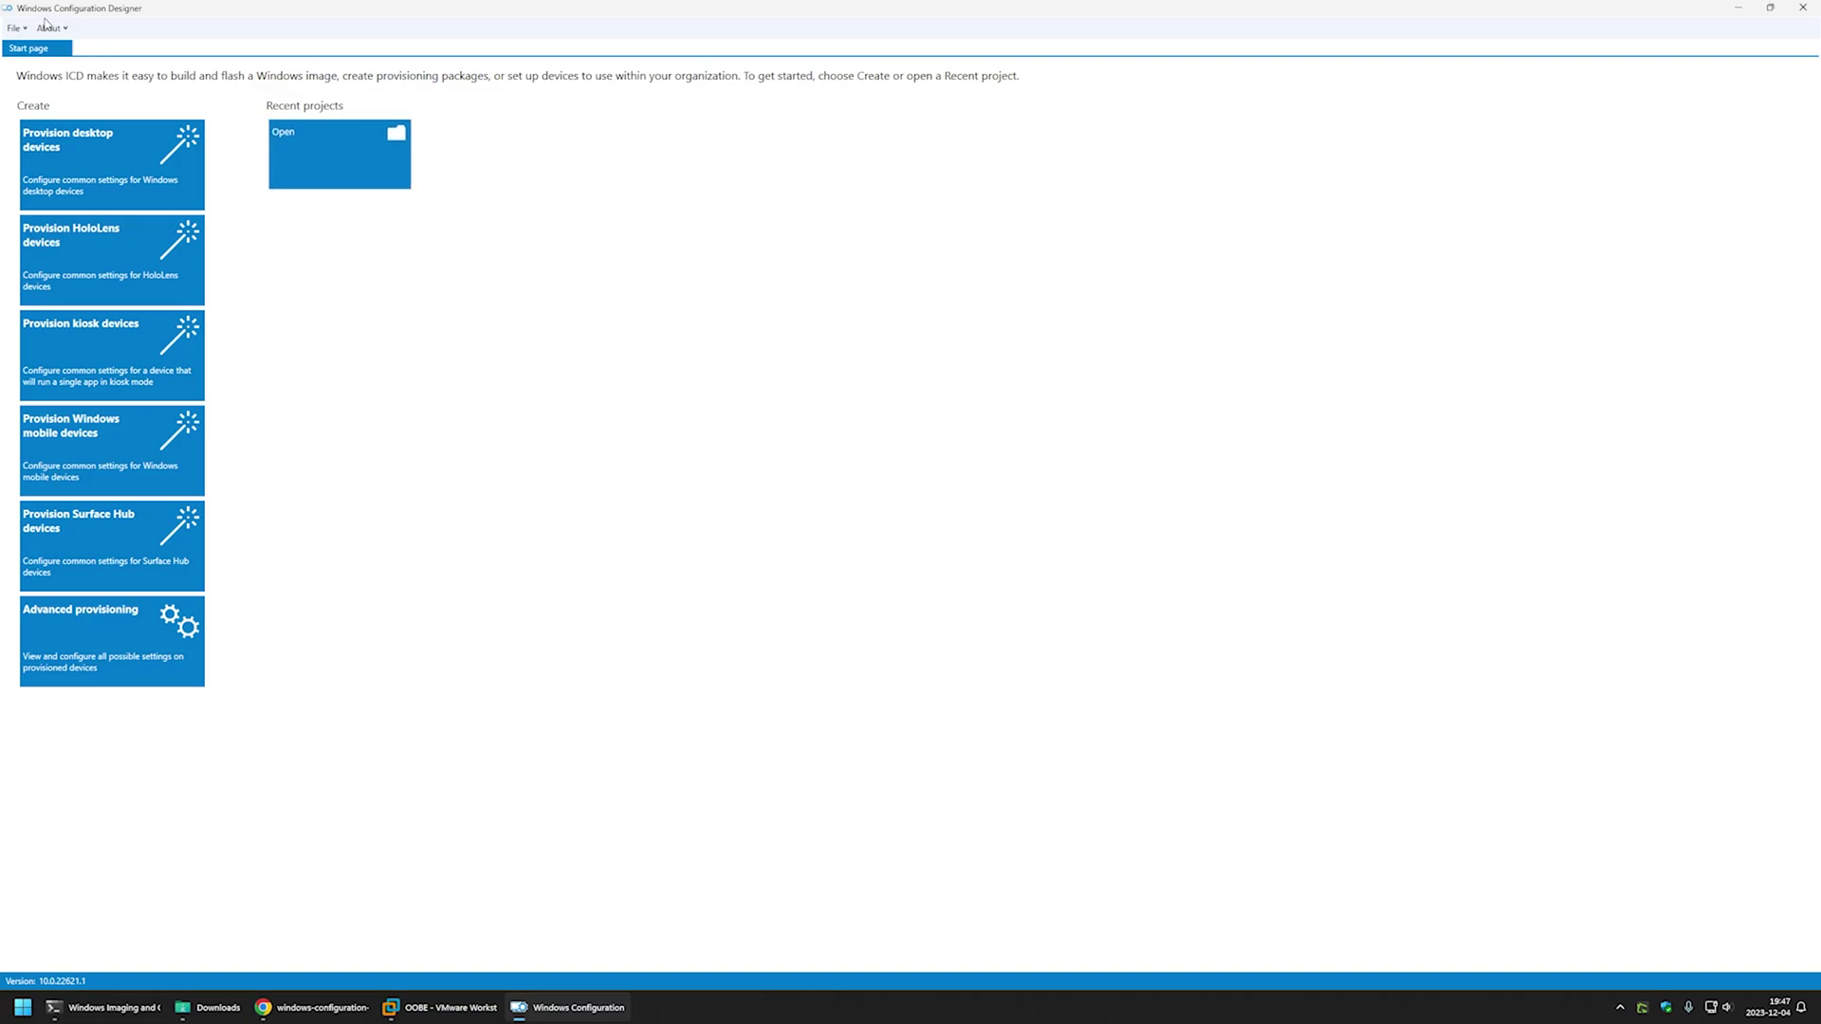
- Create a new provisioning project named 'package' for All Windows desktop editions, importing nothing
left_click(15, 28)
left_click(30, 44)
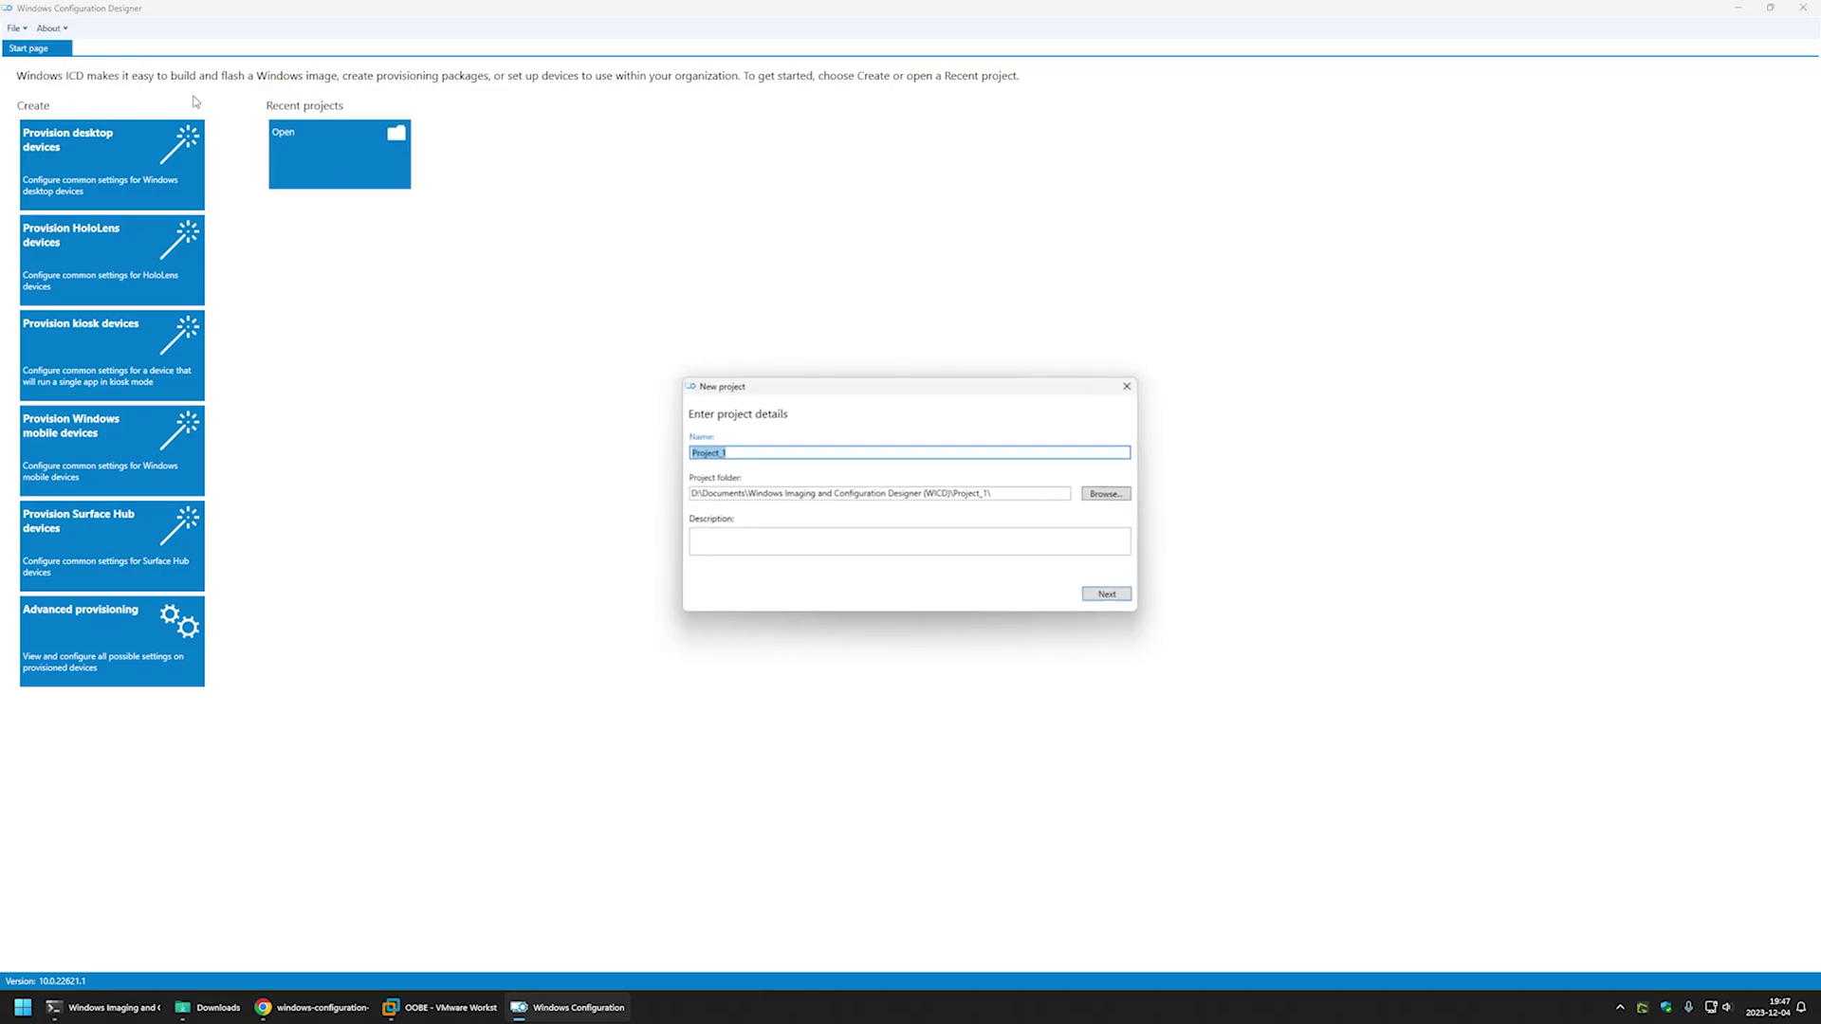
type("package")
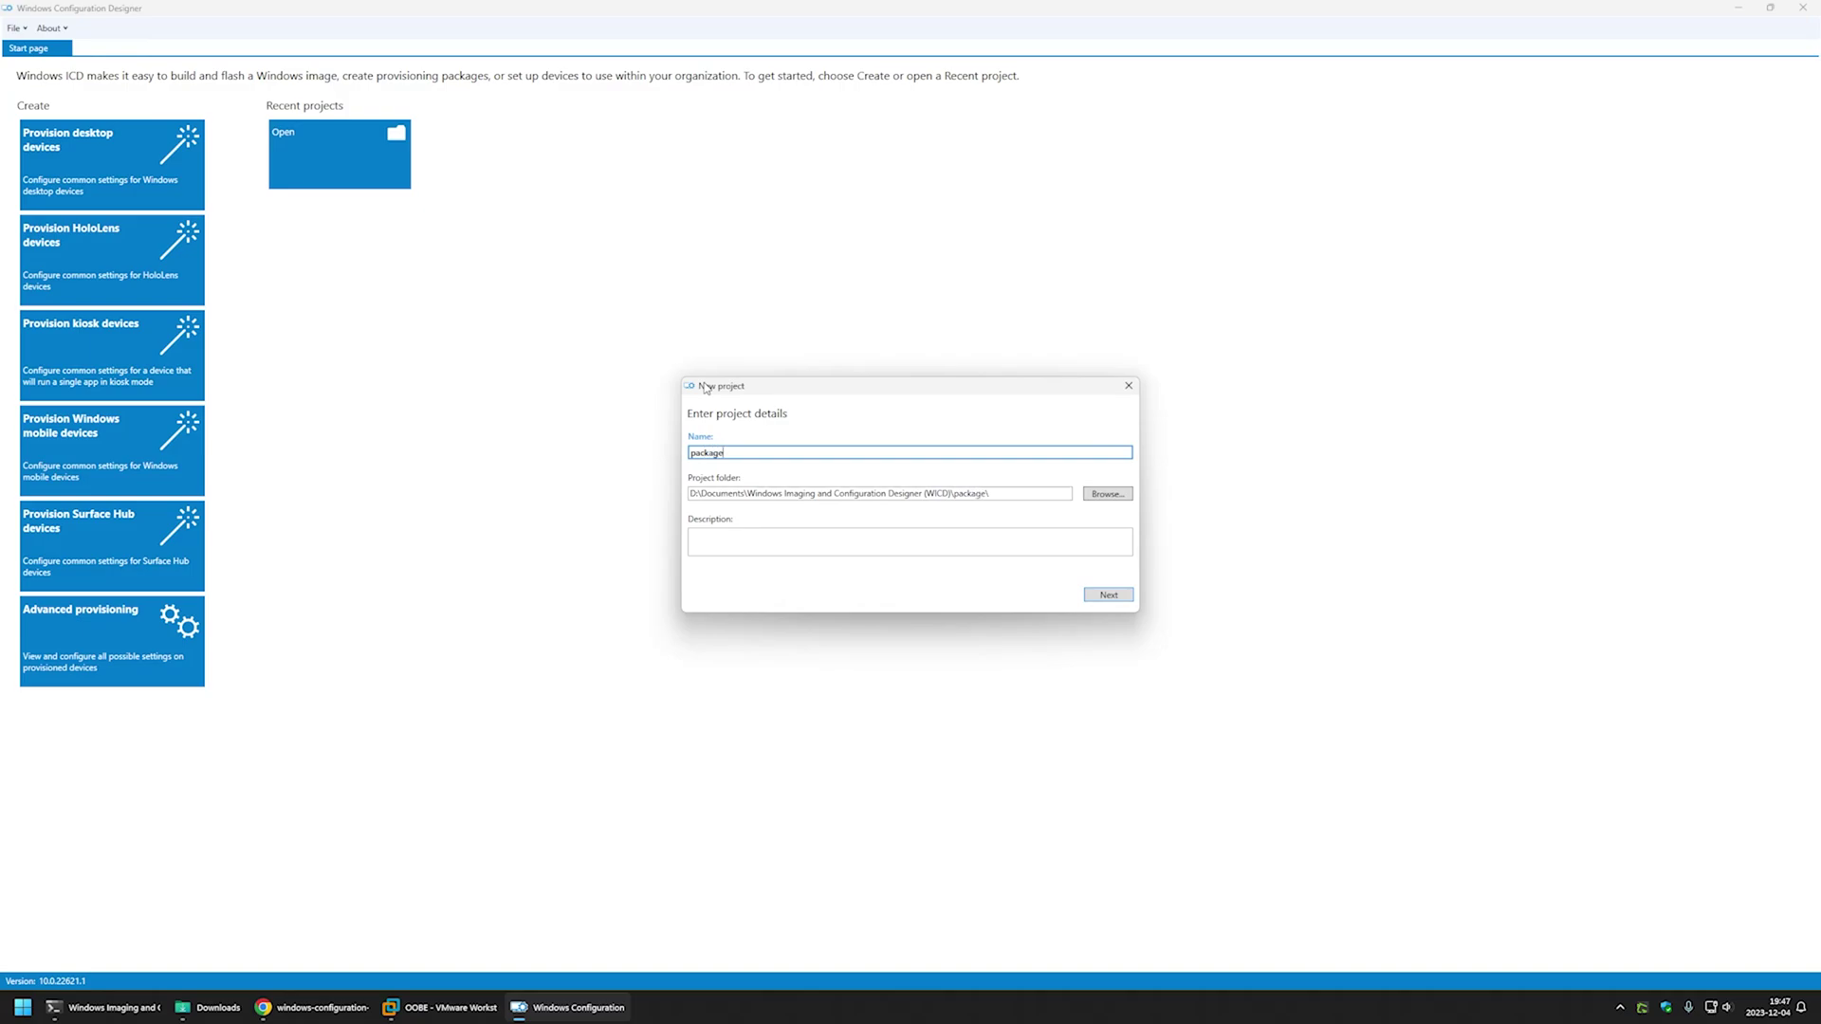
left_click(1107, 594)
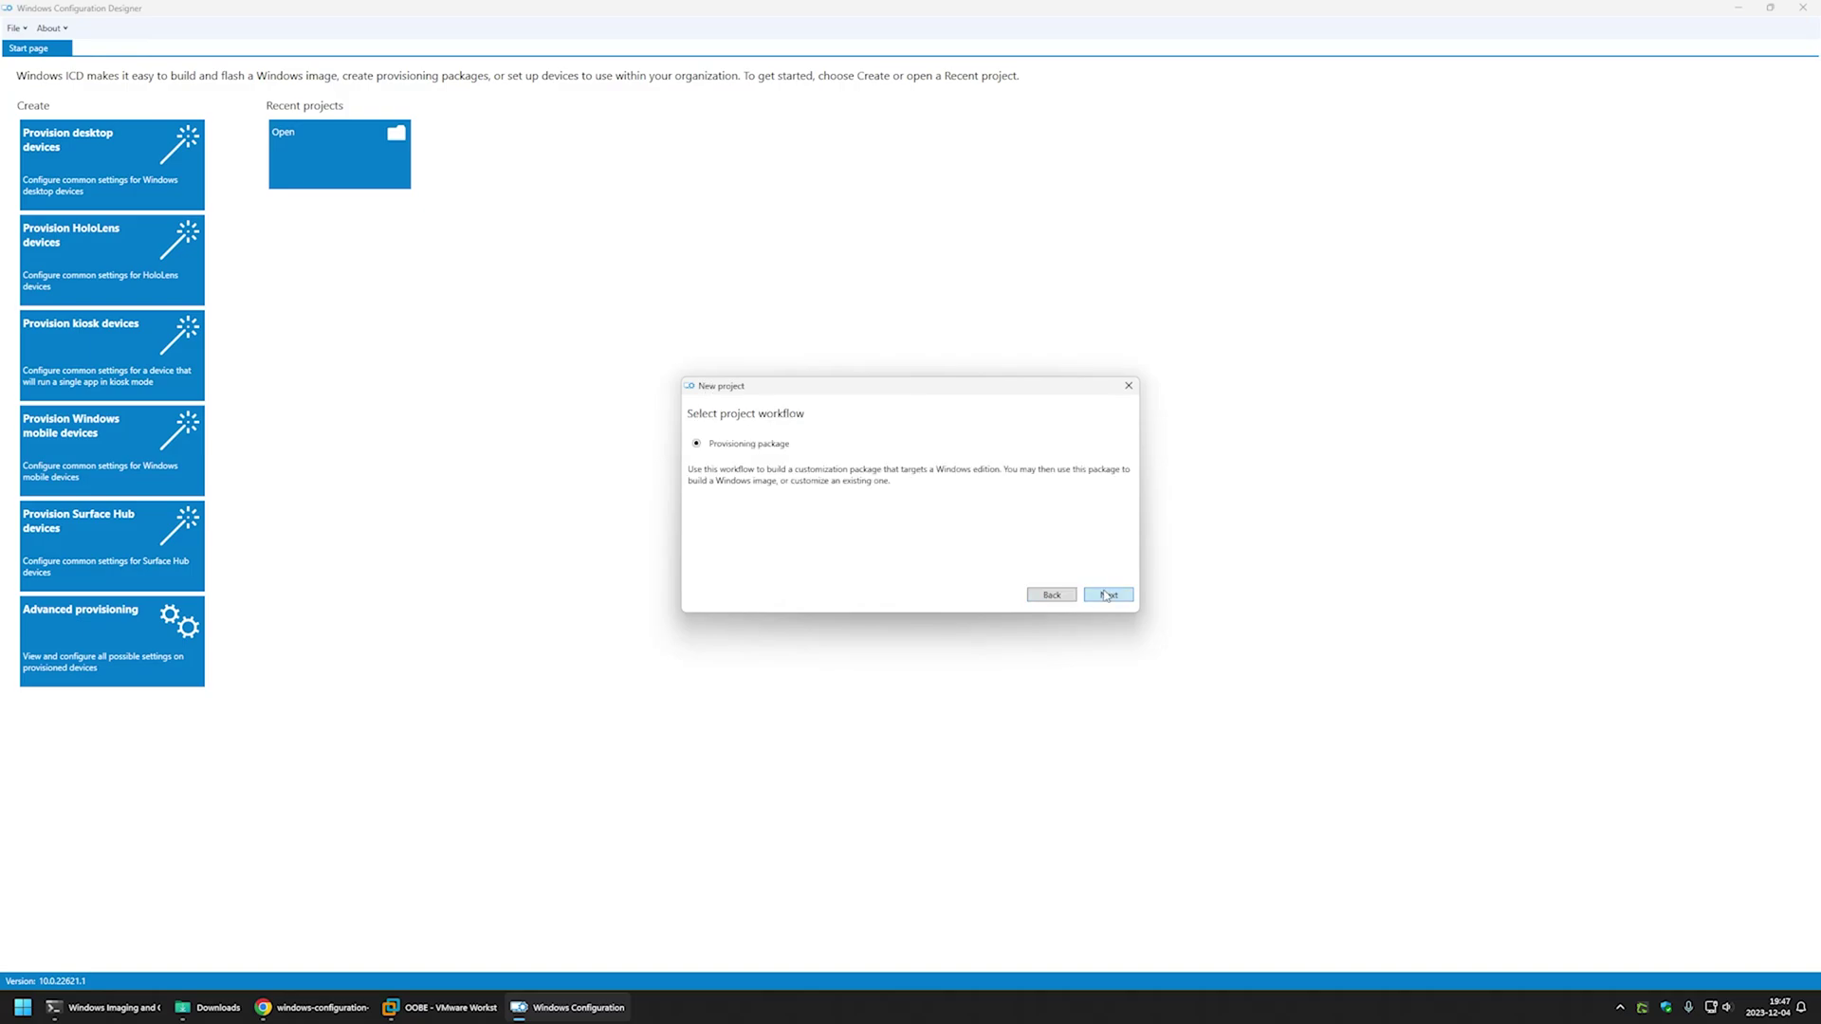
left_click(1107, 595)
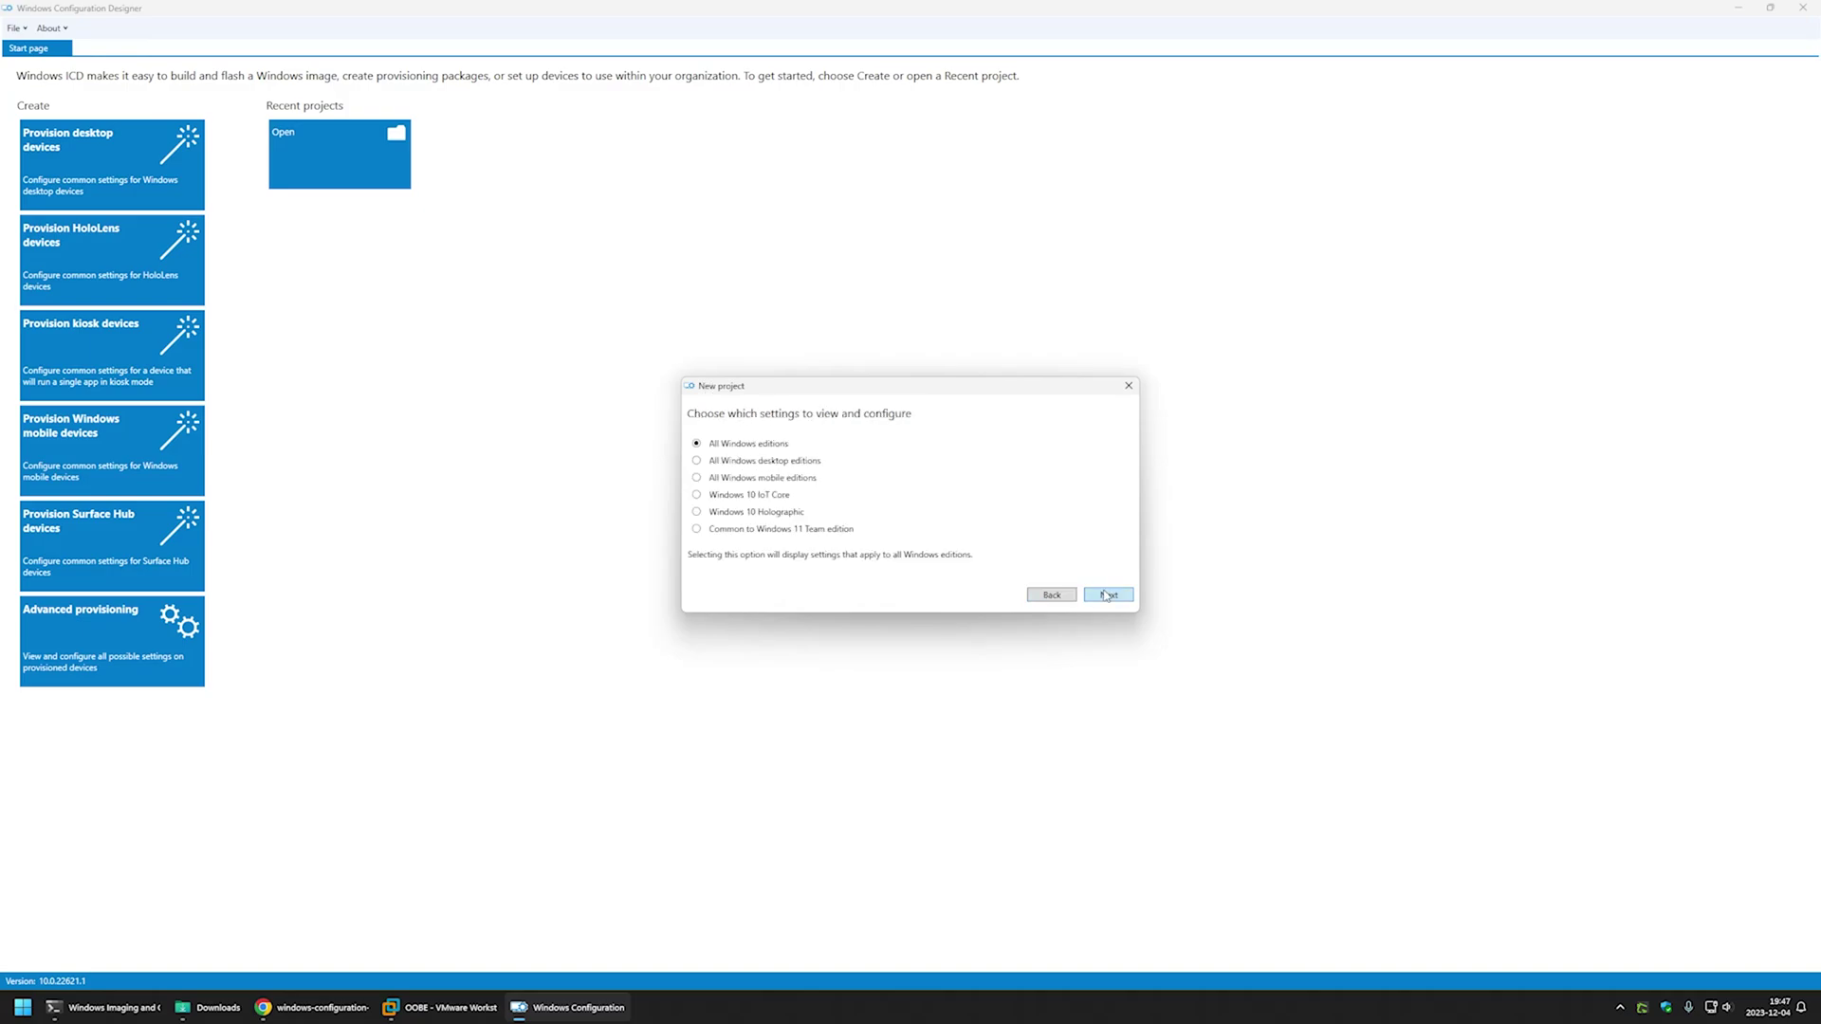
left_click(728, 462)
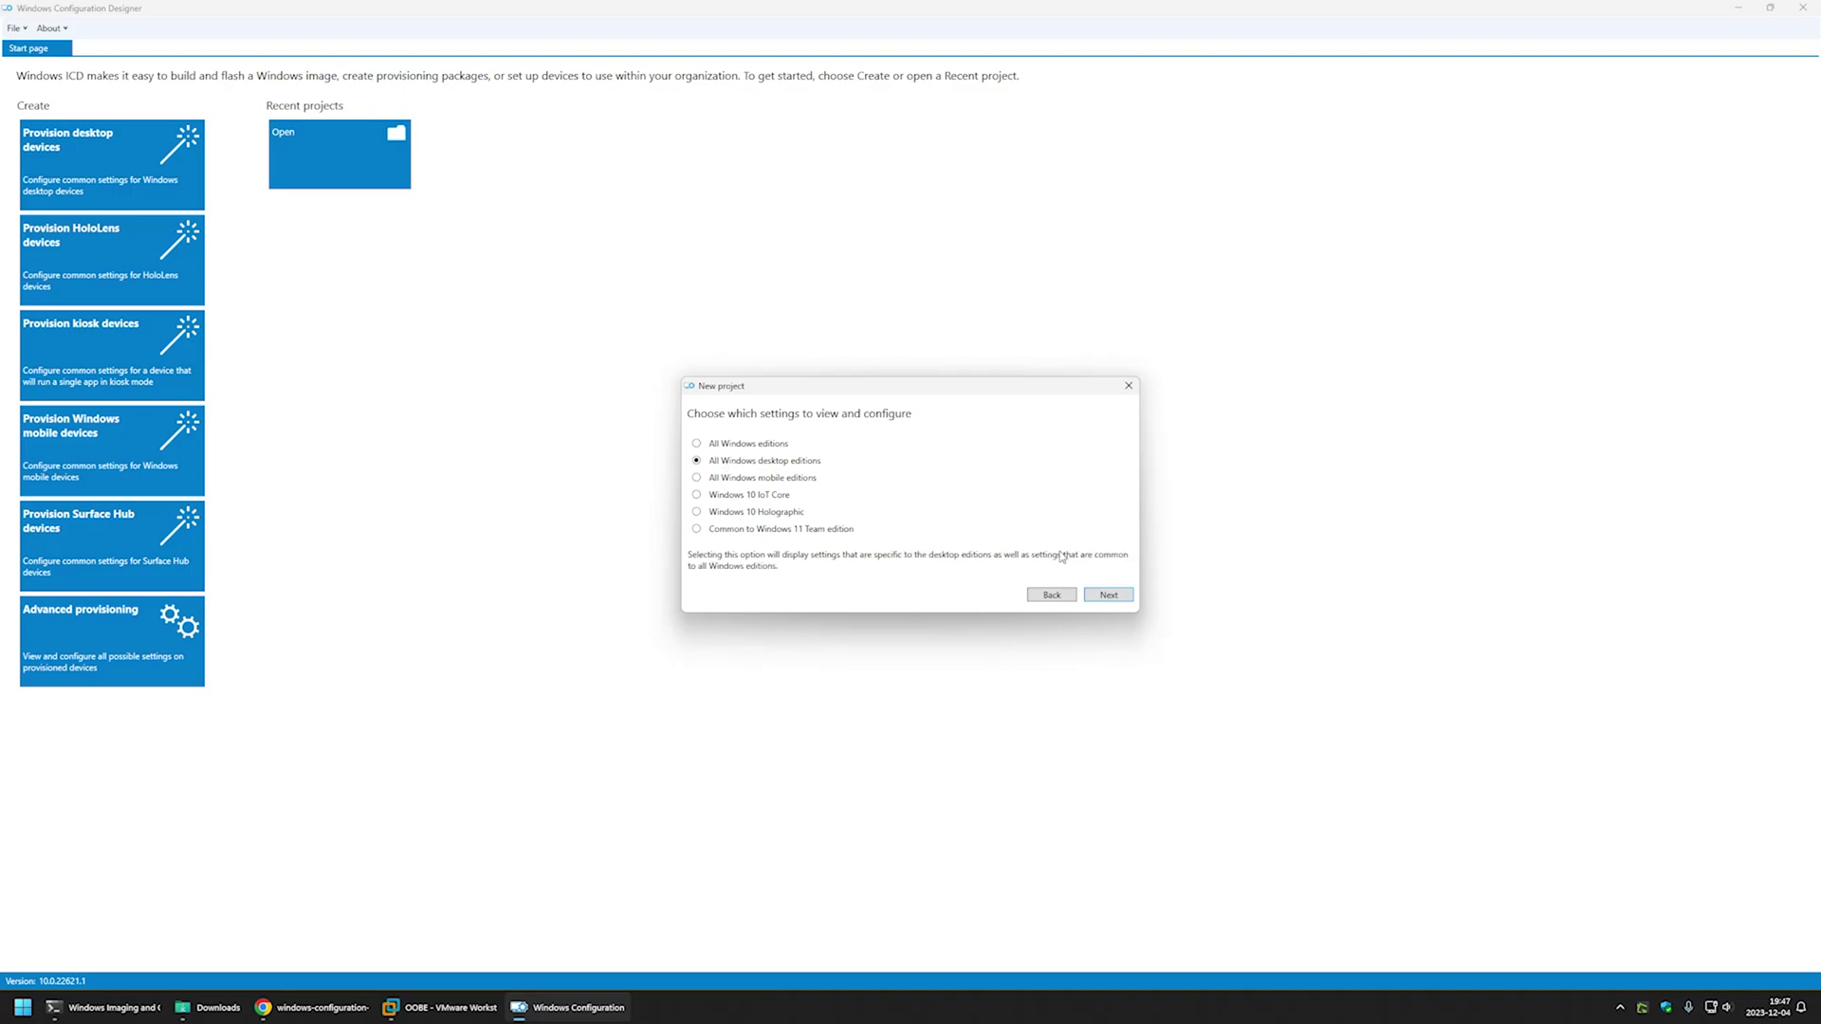
left_click(1103, 596)
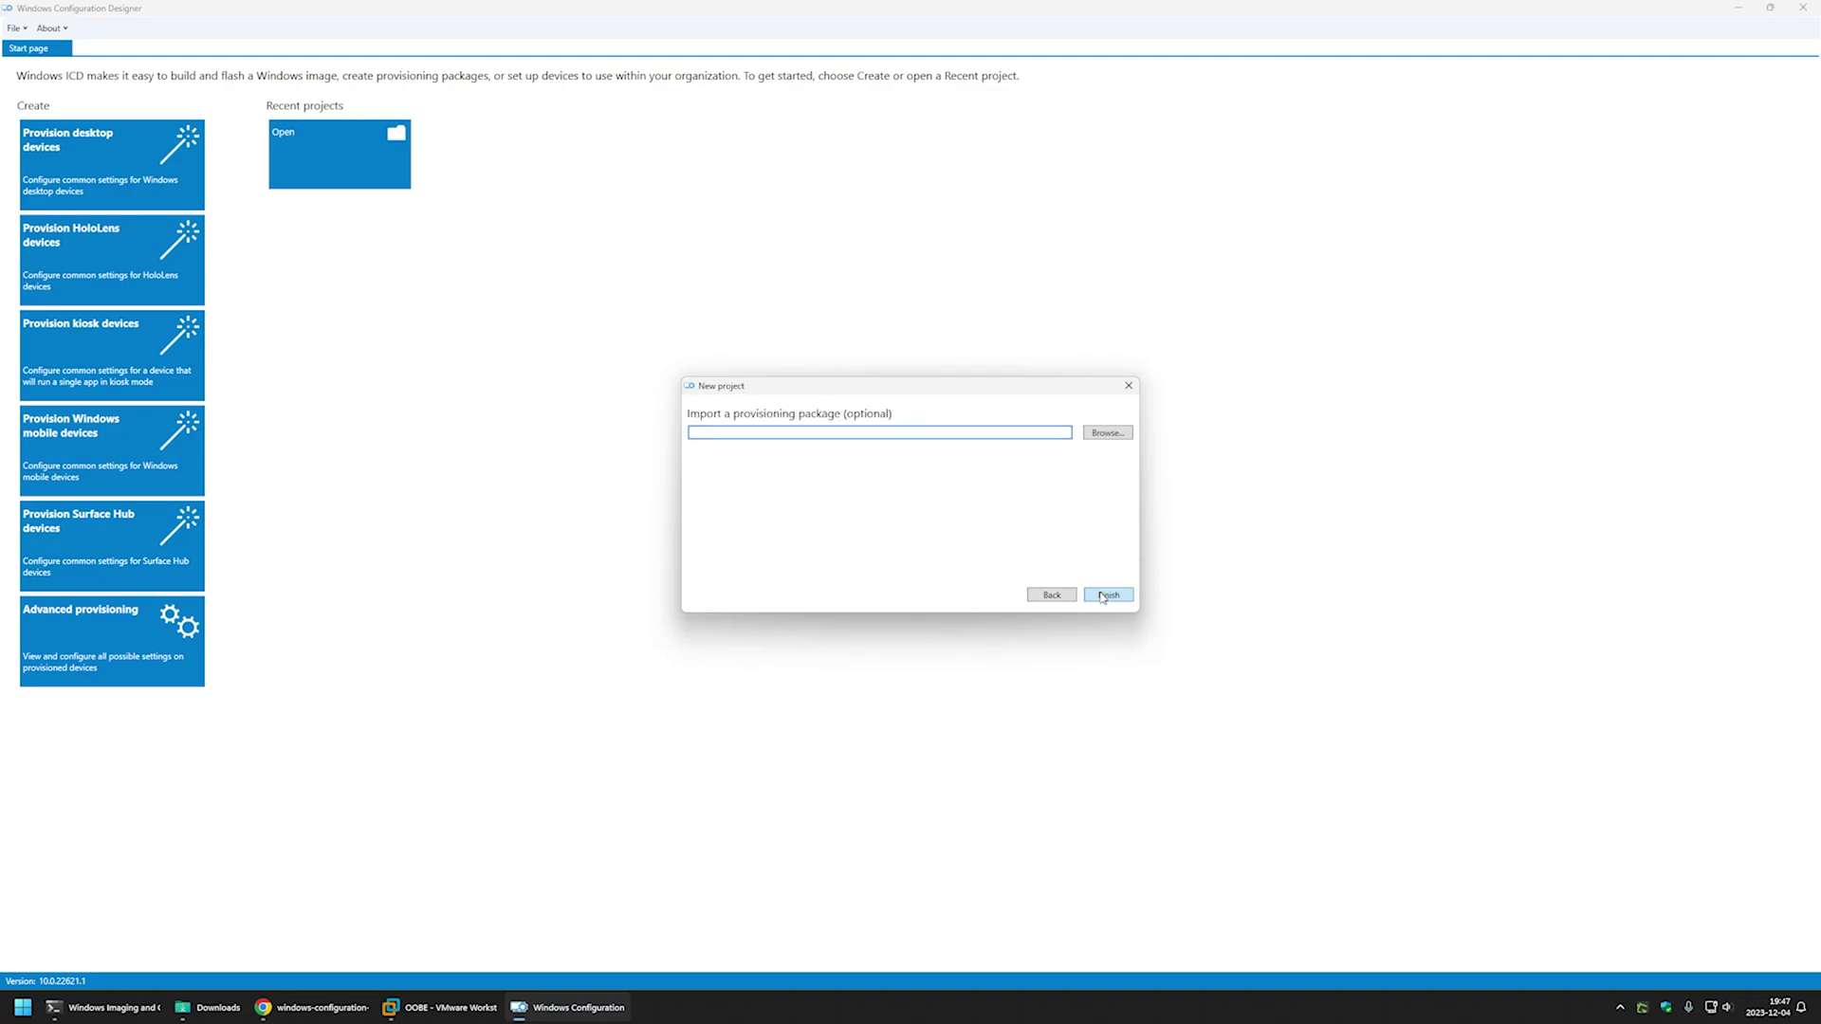
left_click(1106, 596)
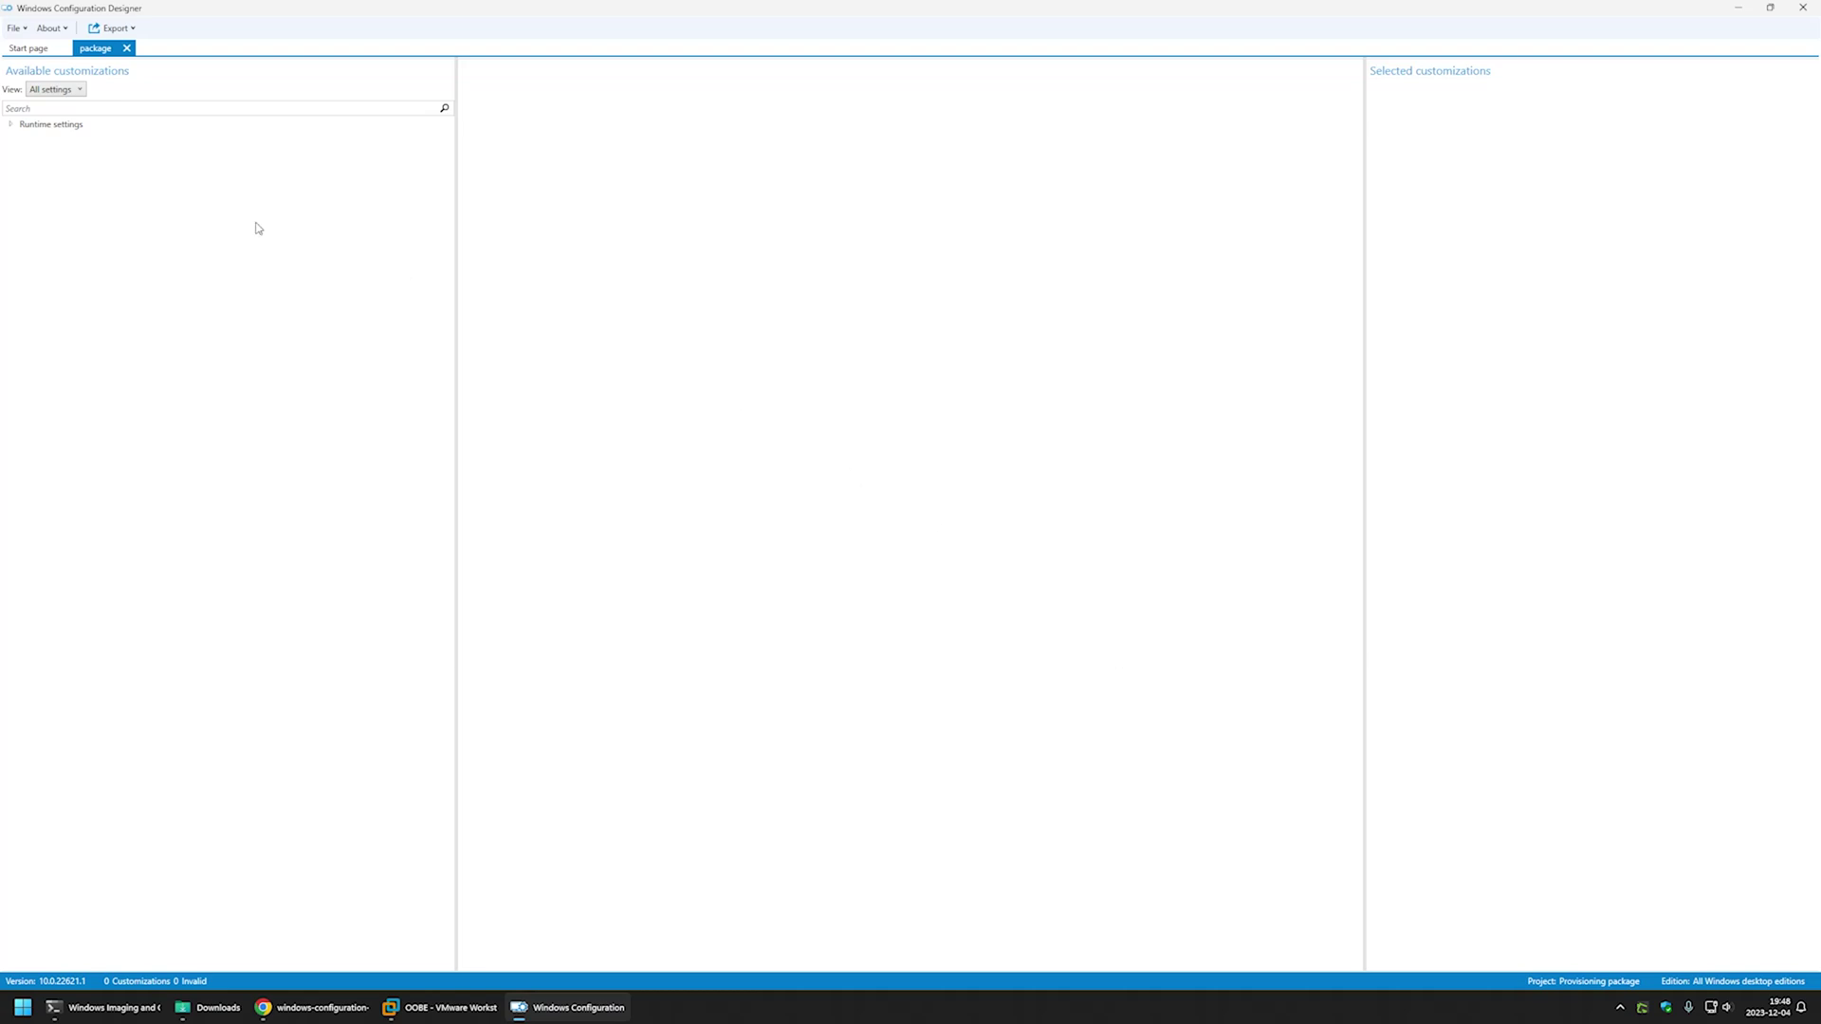
- Add an install_chocolatey command under Runtime settings > ProvisioningCommands > PrimaryContext and select it
left_click(12, 125)
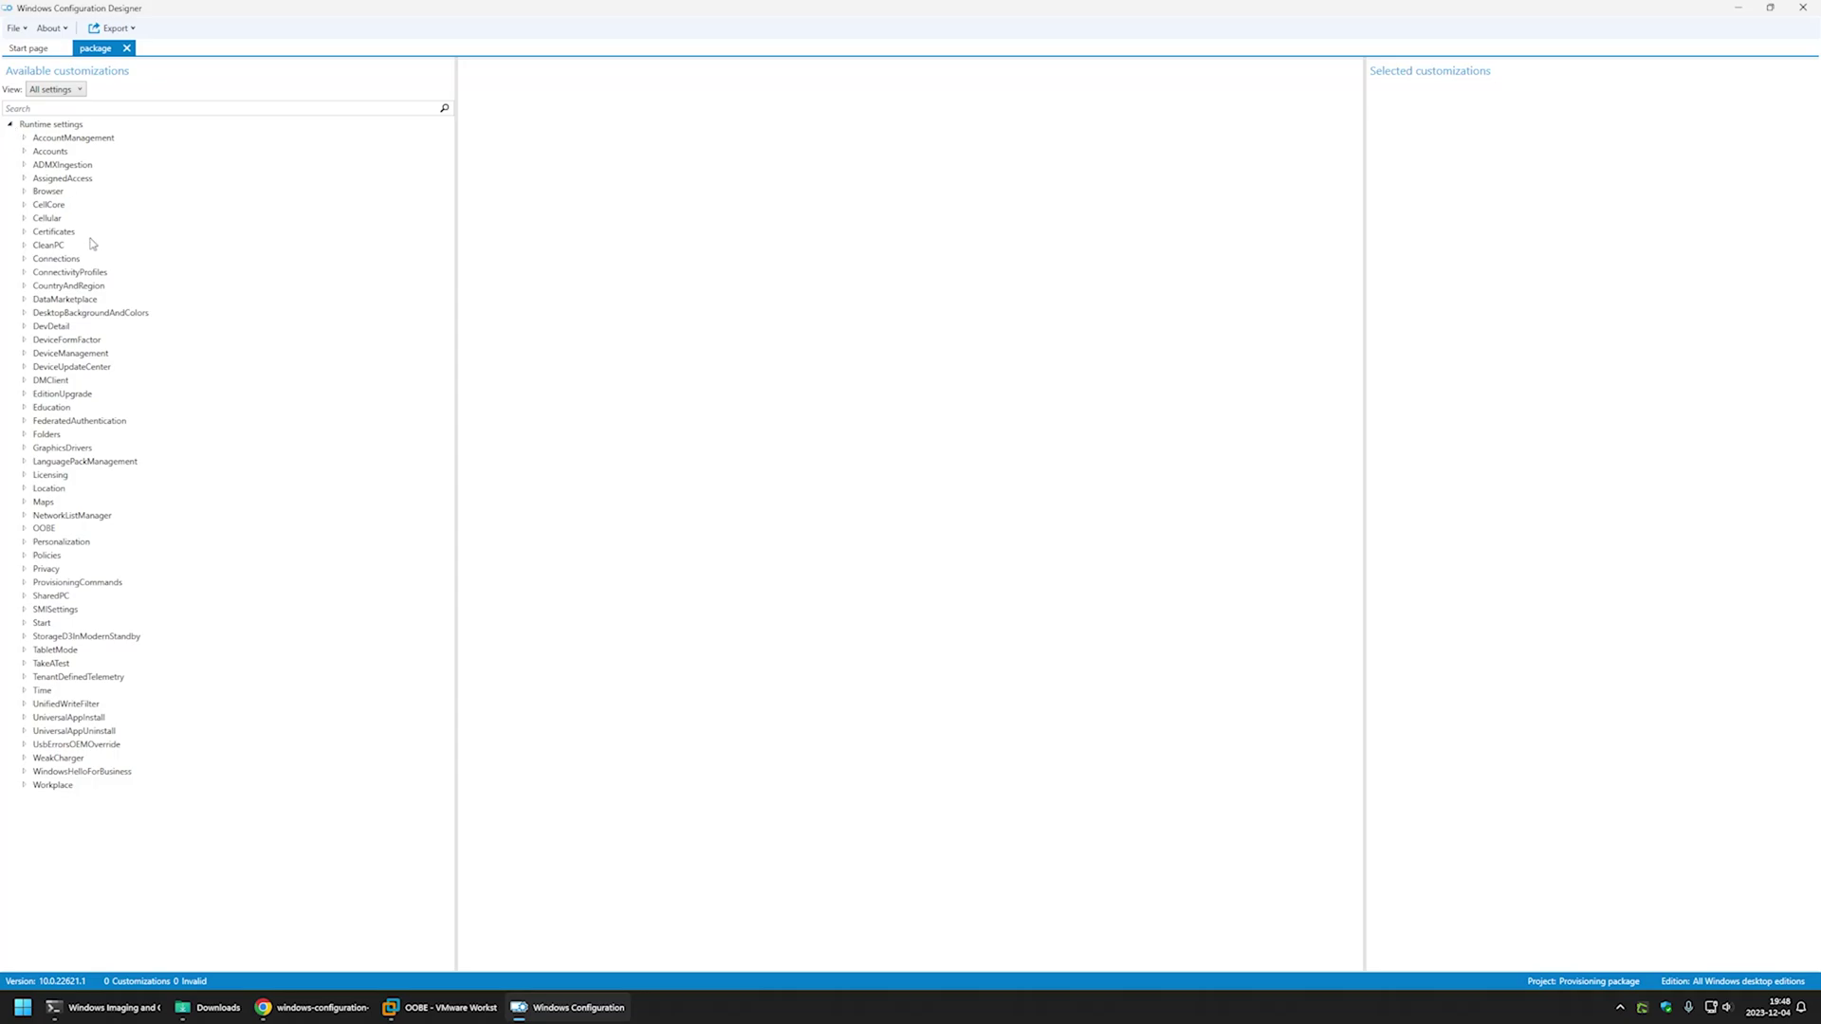
left_click(25, 582)
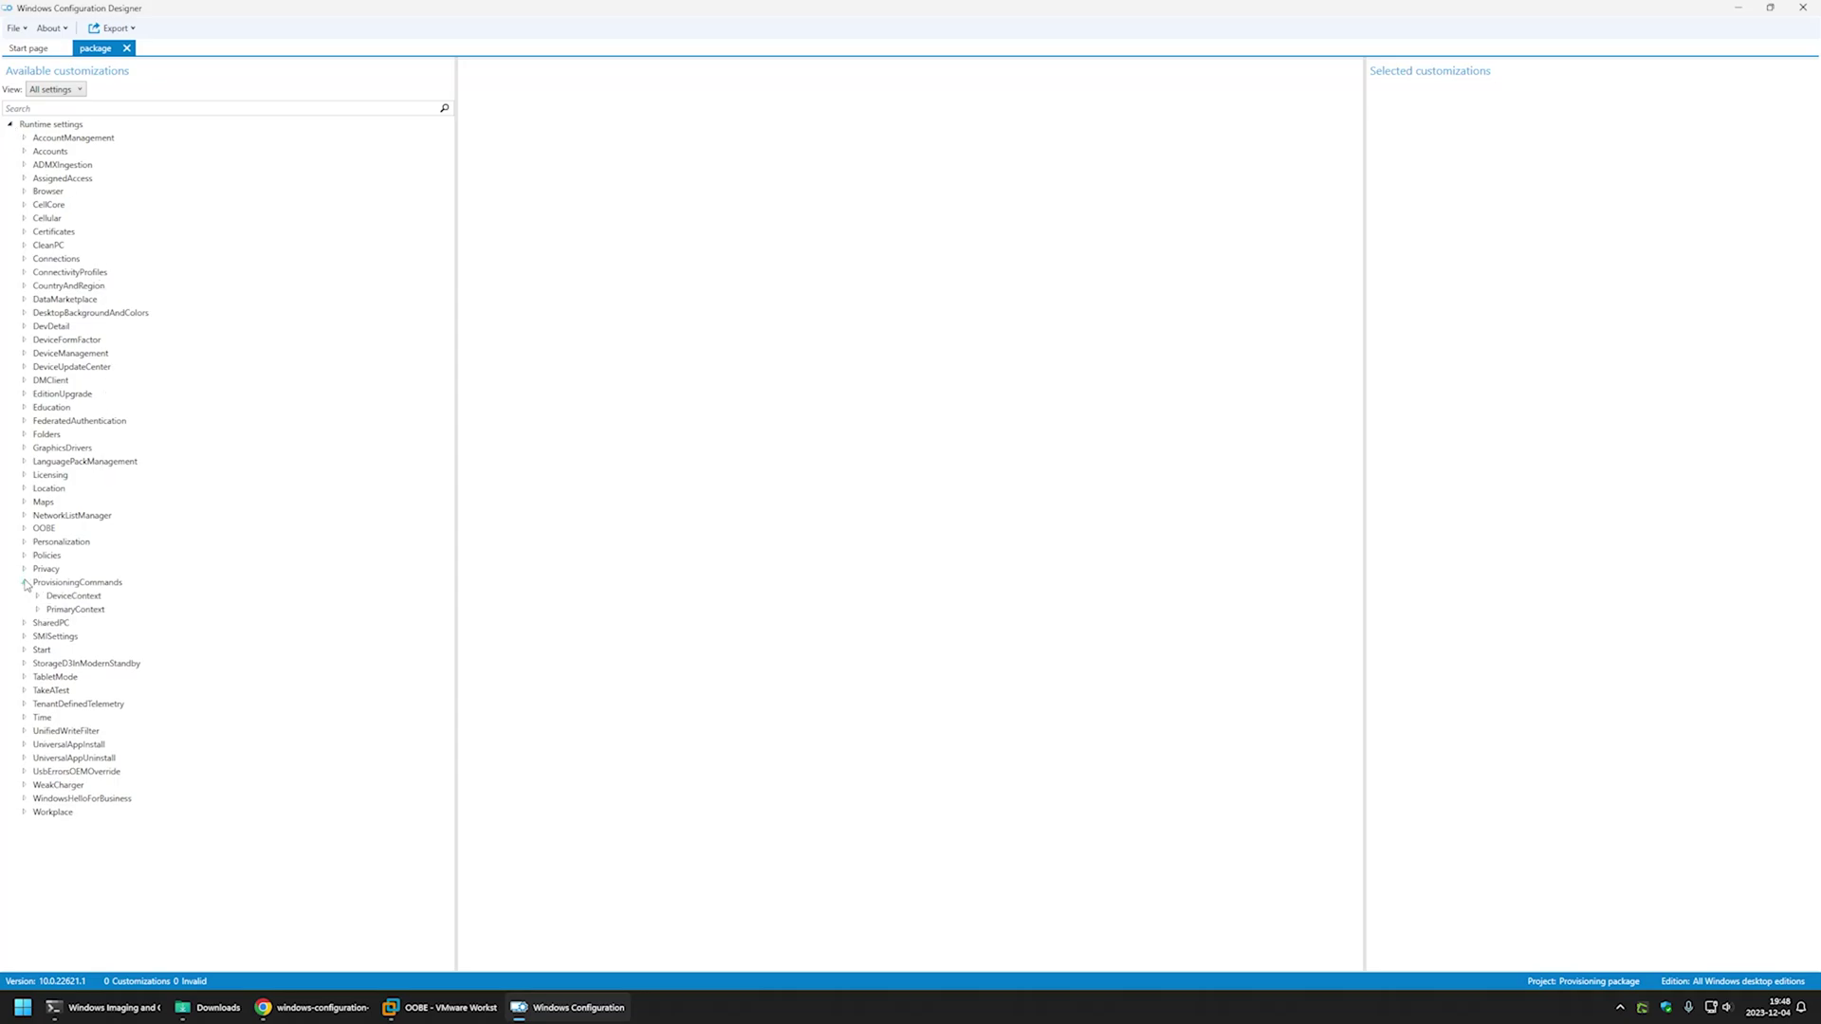
left_click(37, 610)
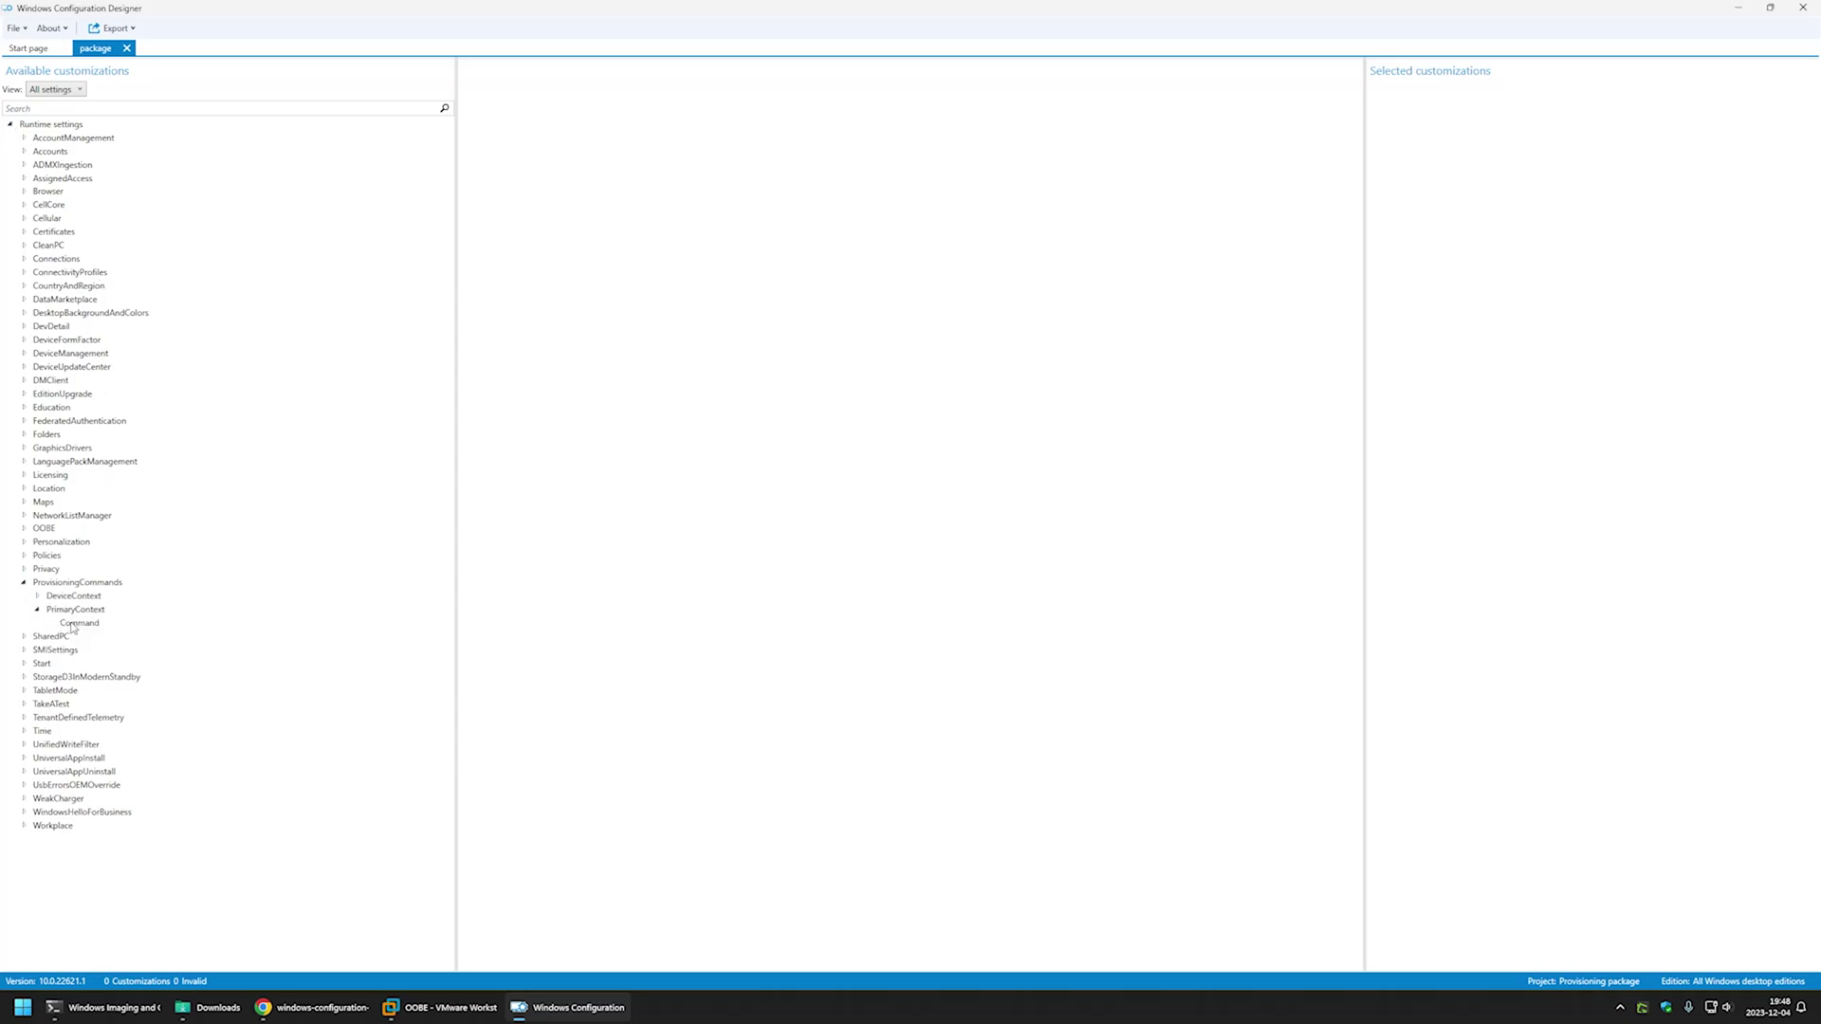
left_click(76, 623)
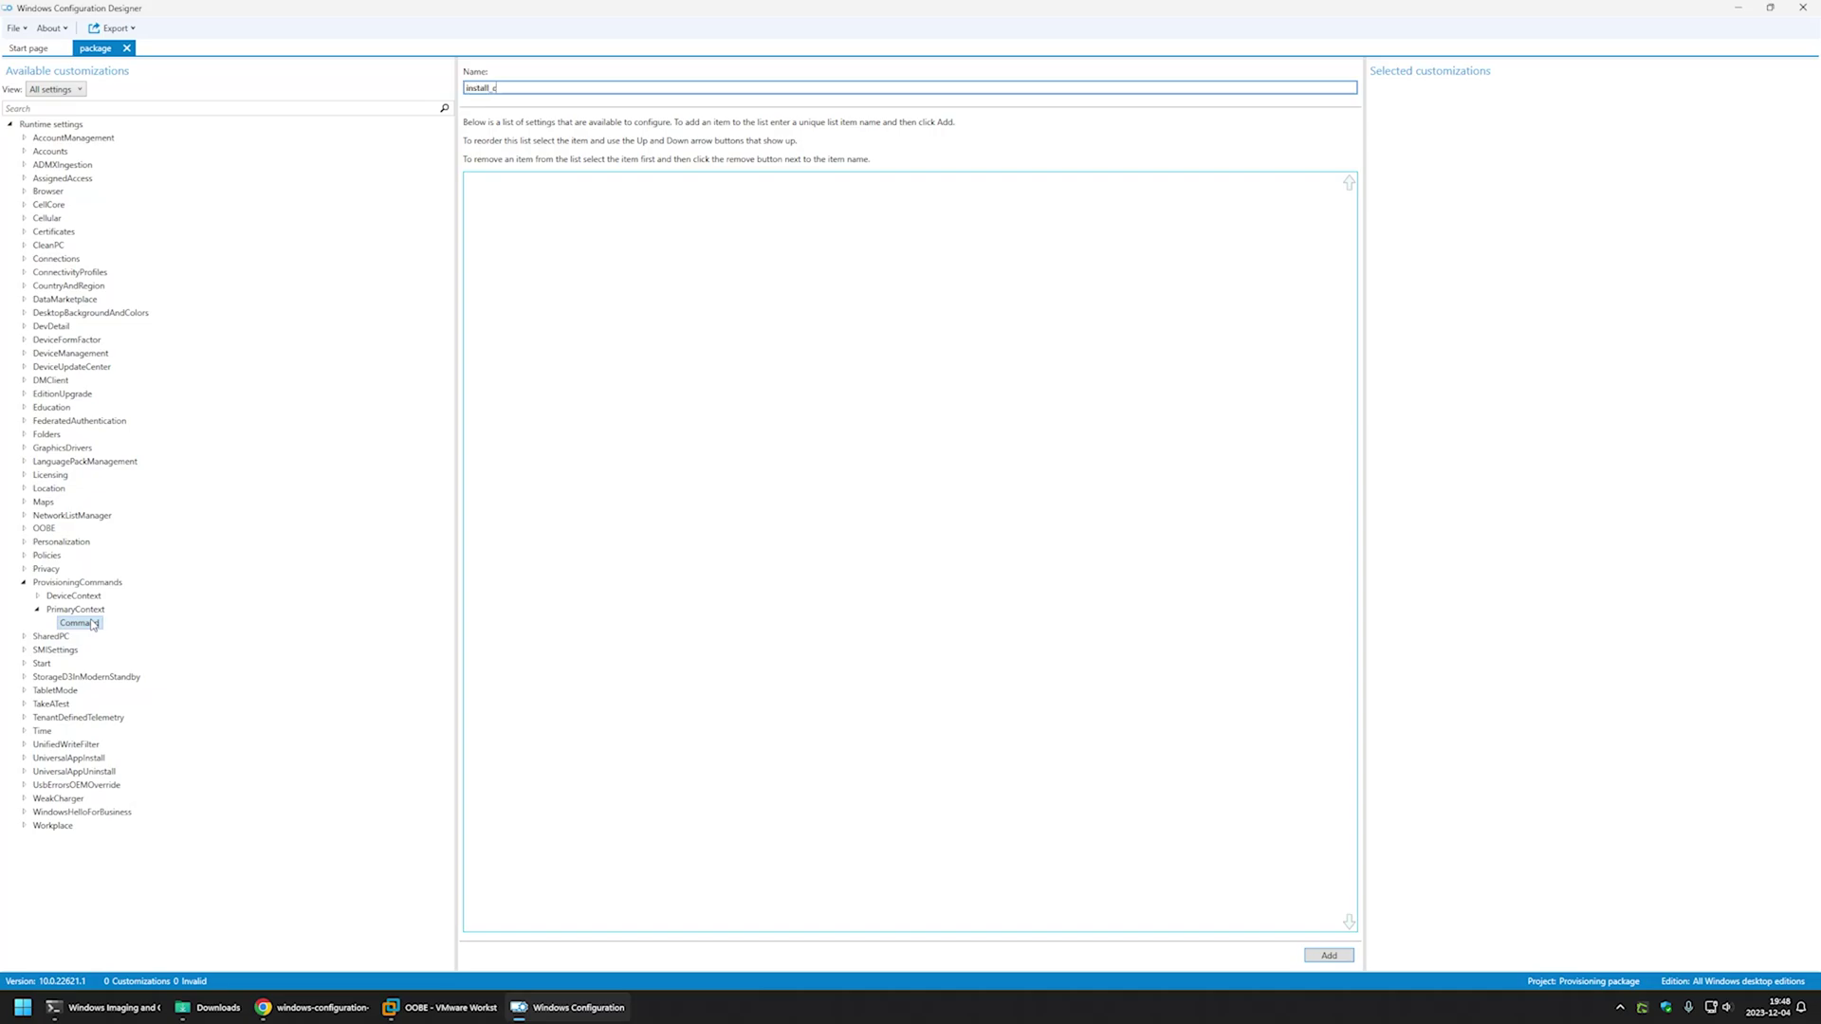
type("install_chocolatey")
left_click(1329, 955)
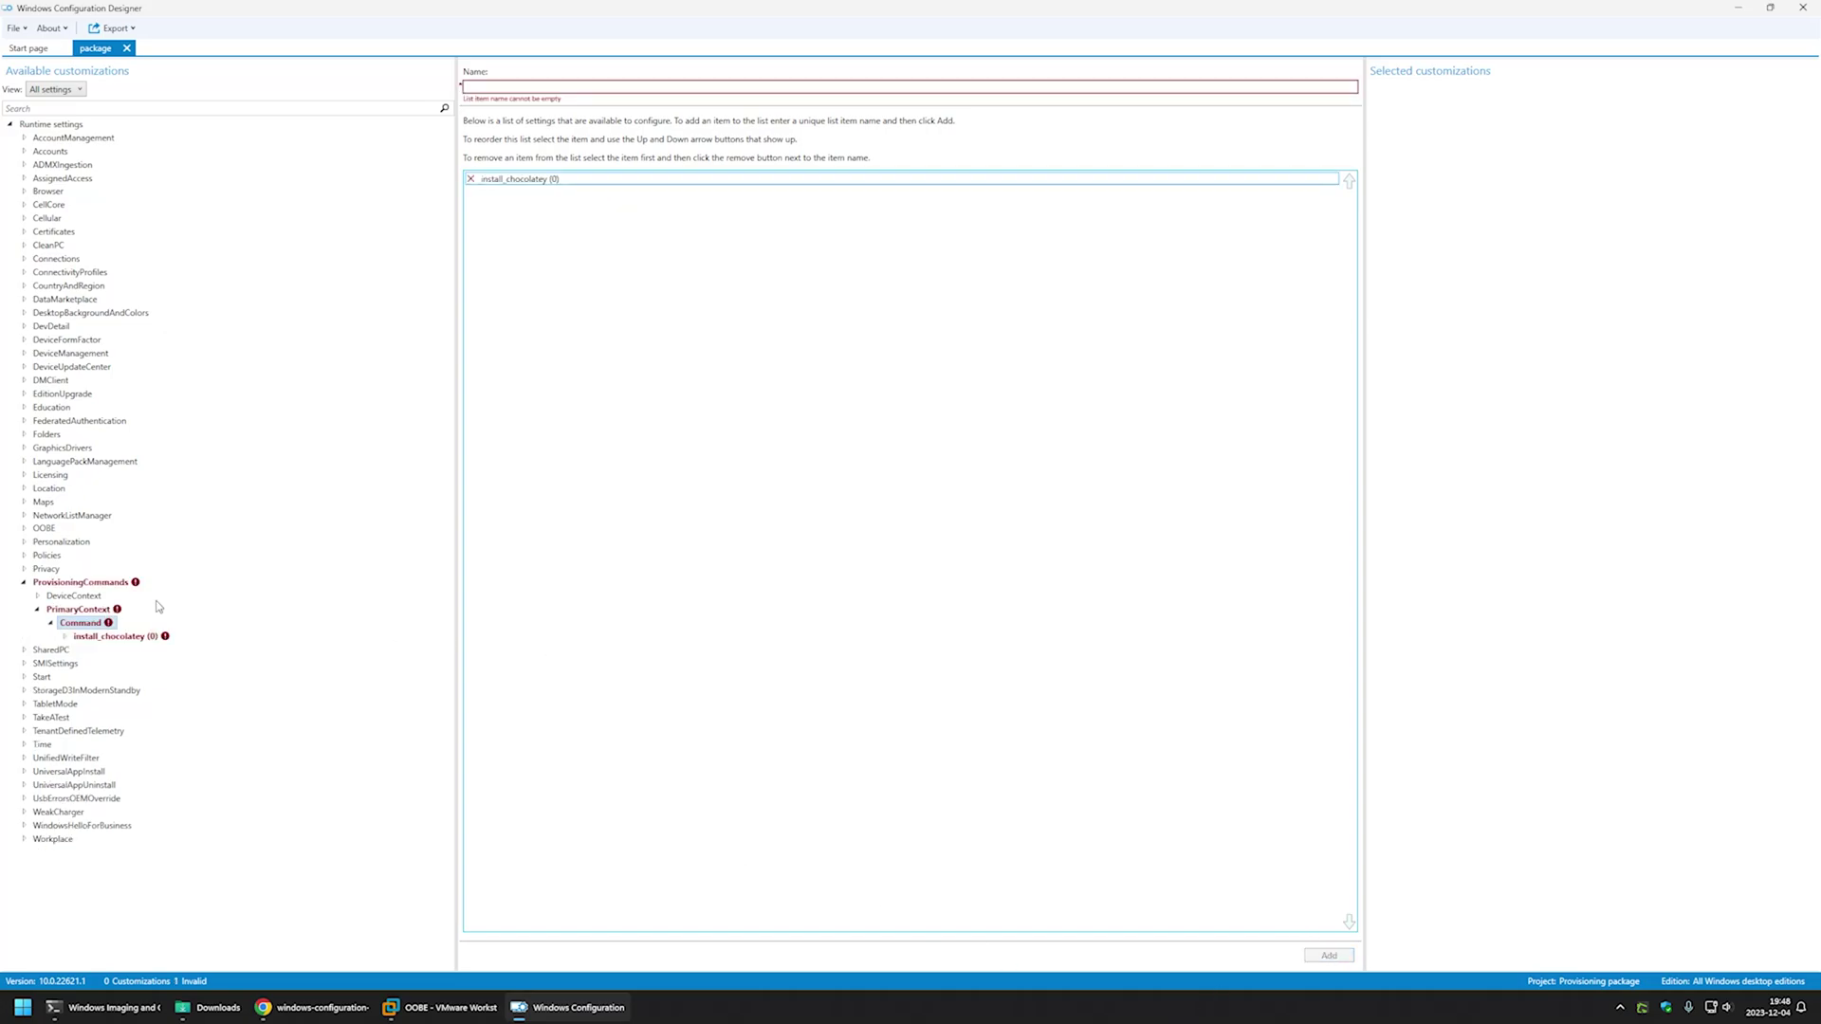
left_click(113, 637)
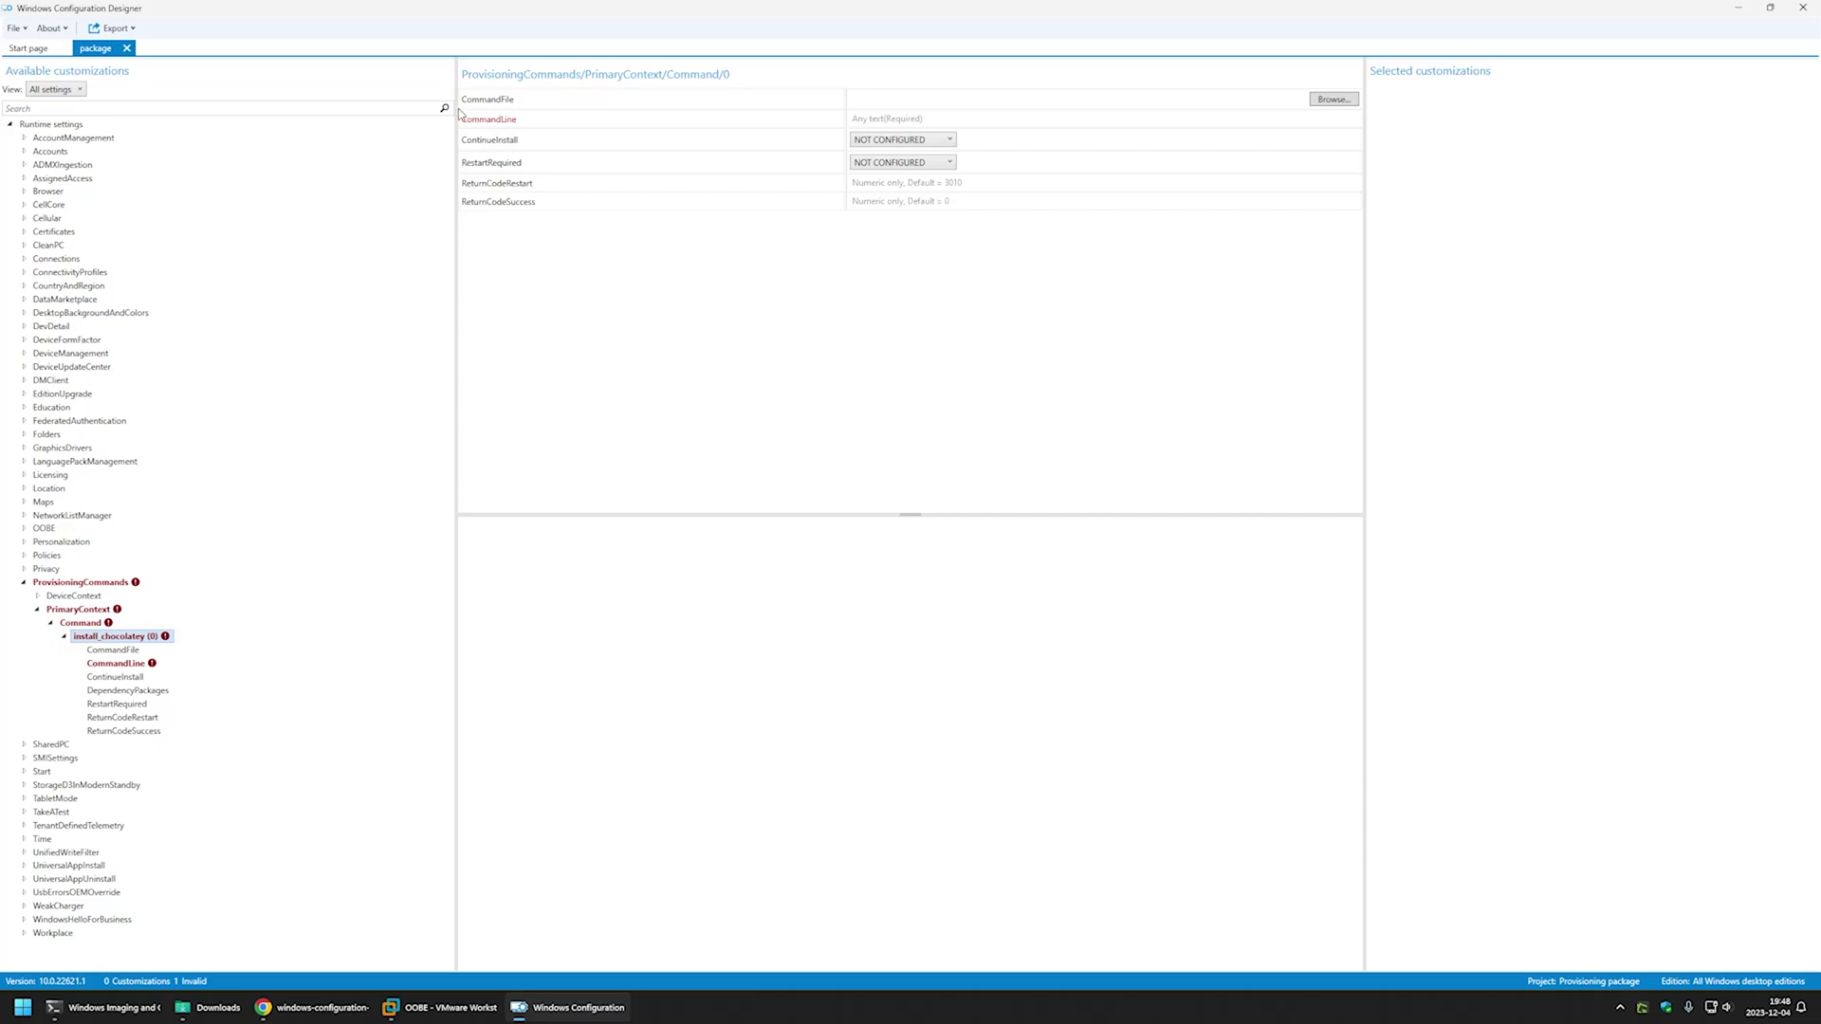
- Set install_chocolatey's CommandFile to chocolatey-2.2.2.0.msi, then go back to the GitHub folder README
left_click(1341, 100)
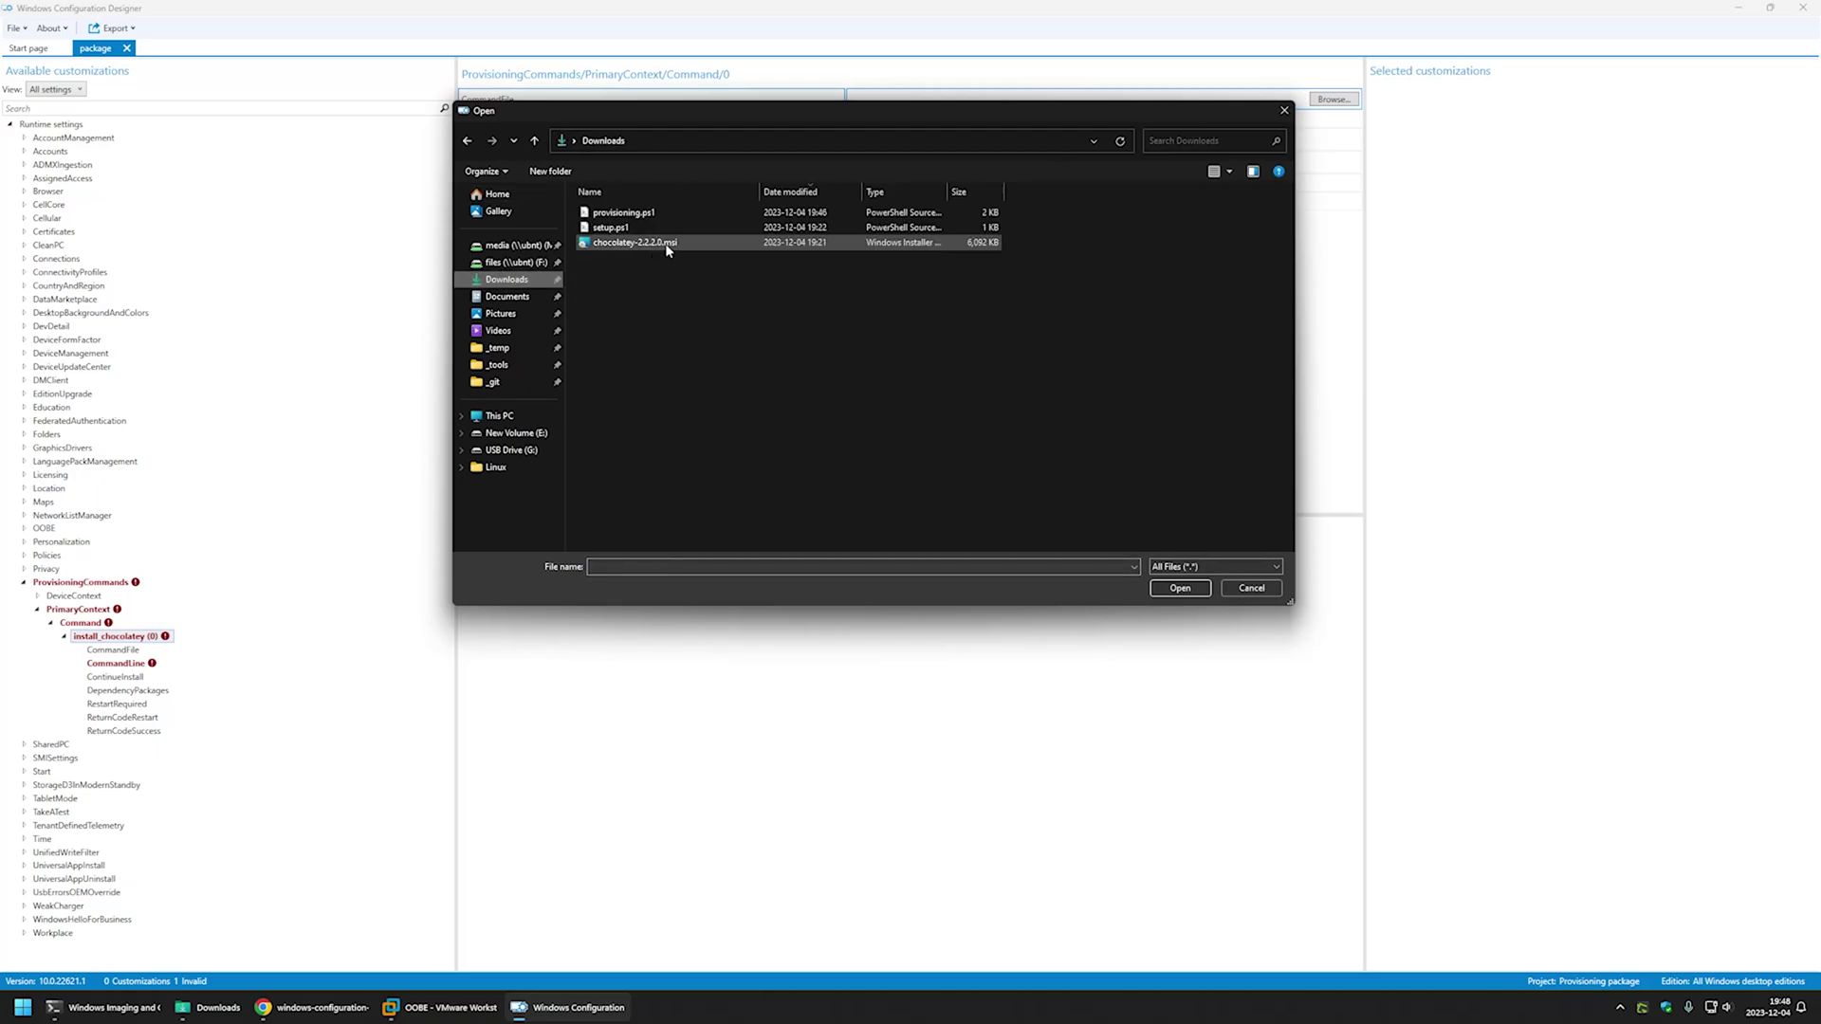
double_click(667, 245)
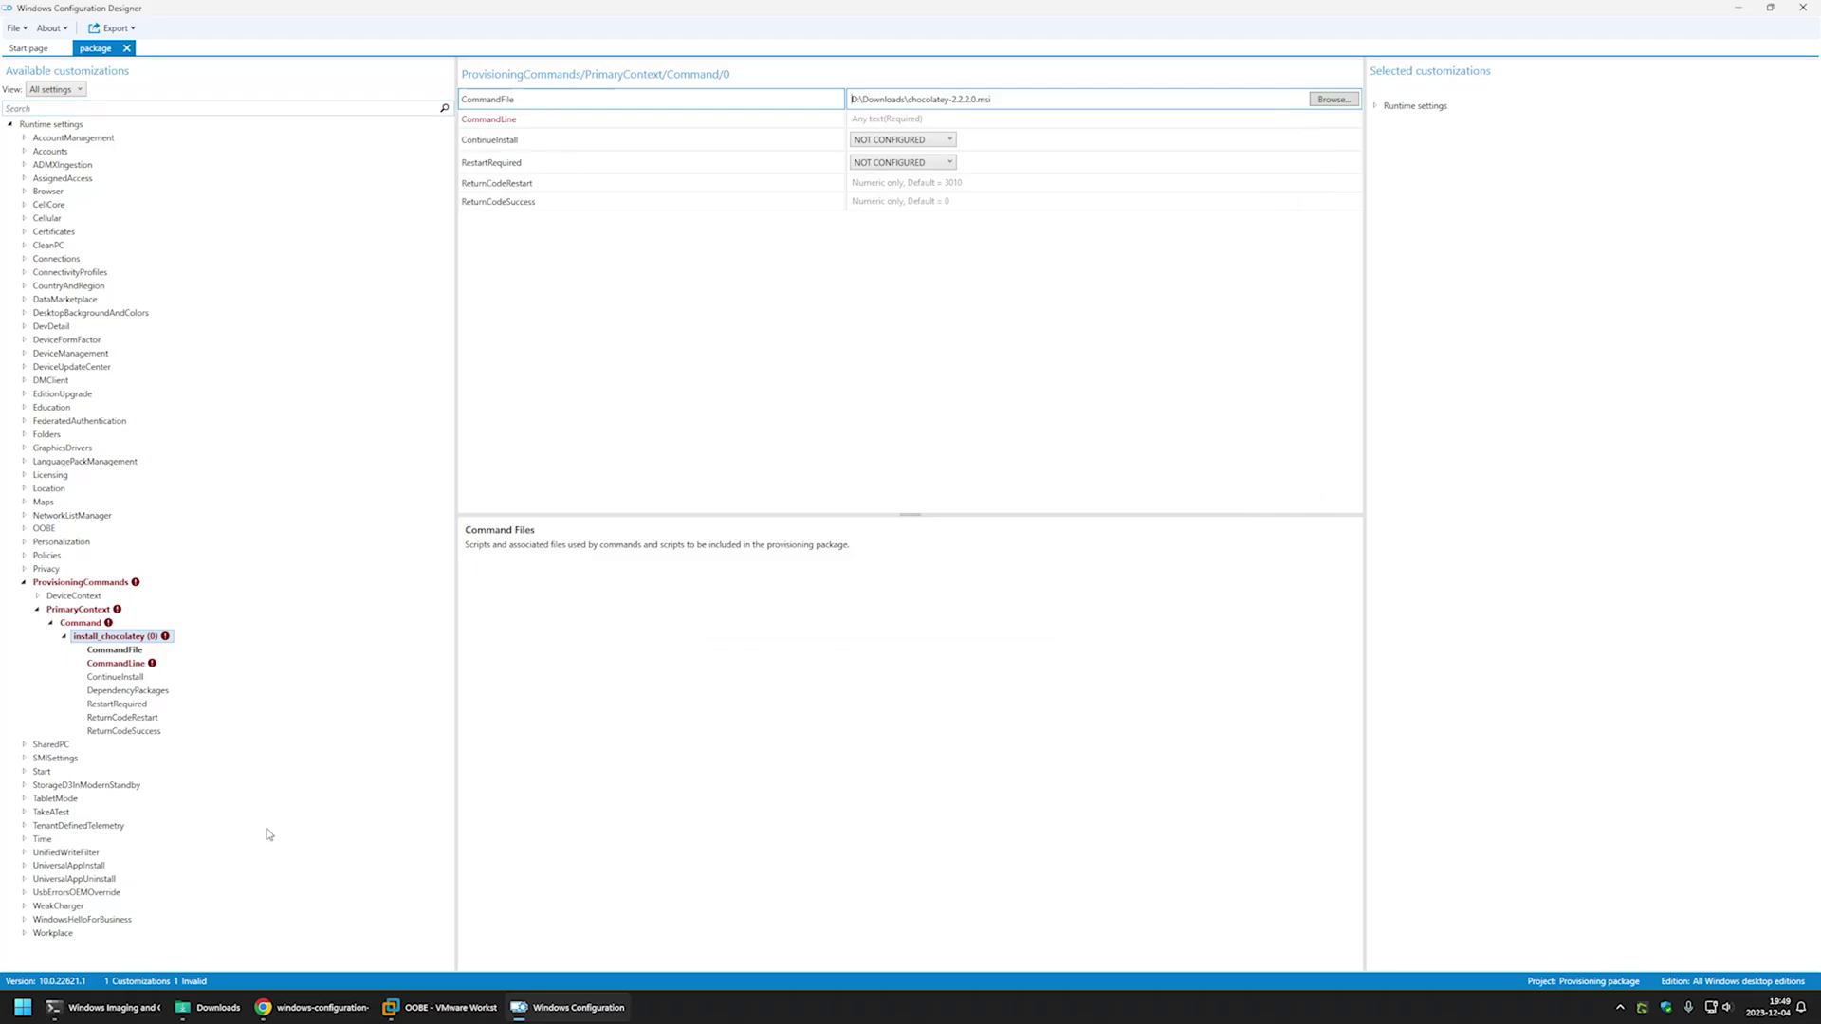
left_click(323, 1010)
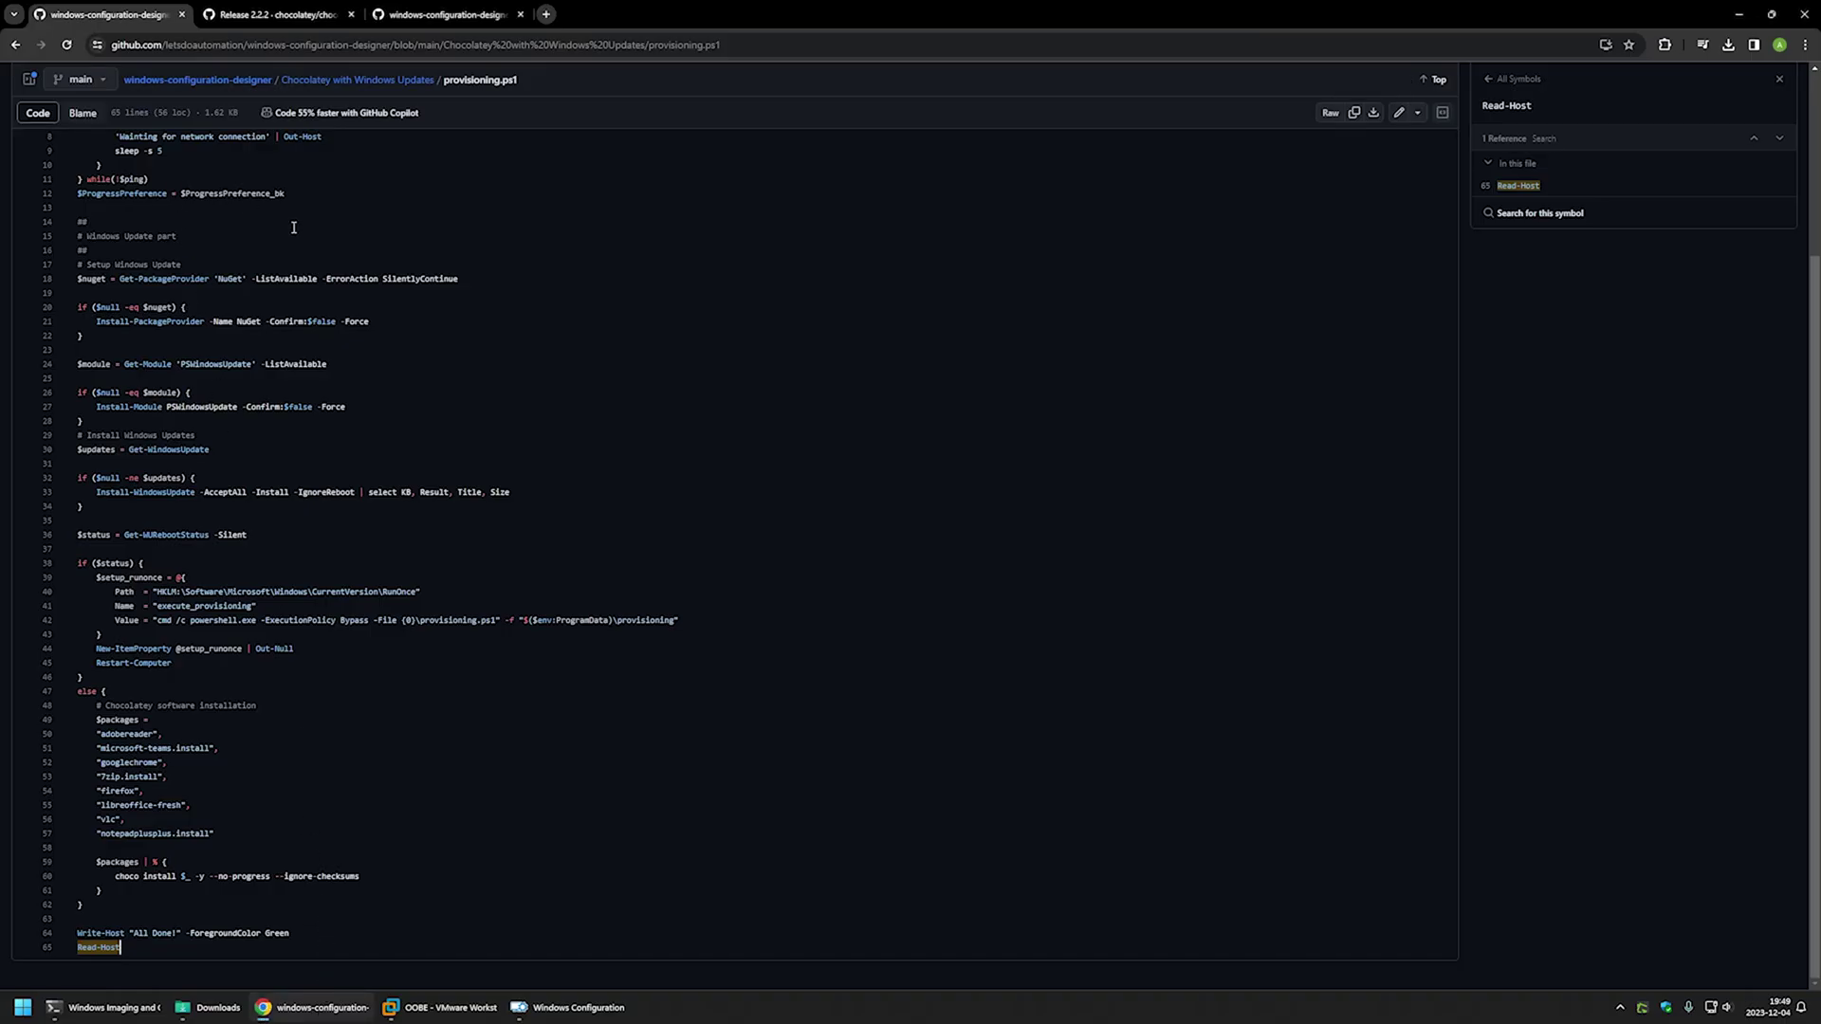
key("alt+Left")
scroll(343, 297, "down", 5)
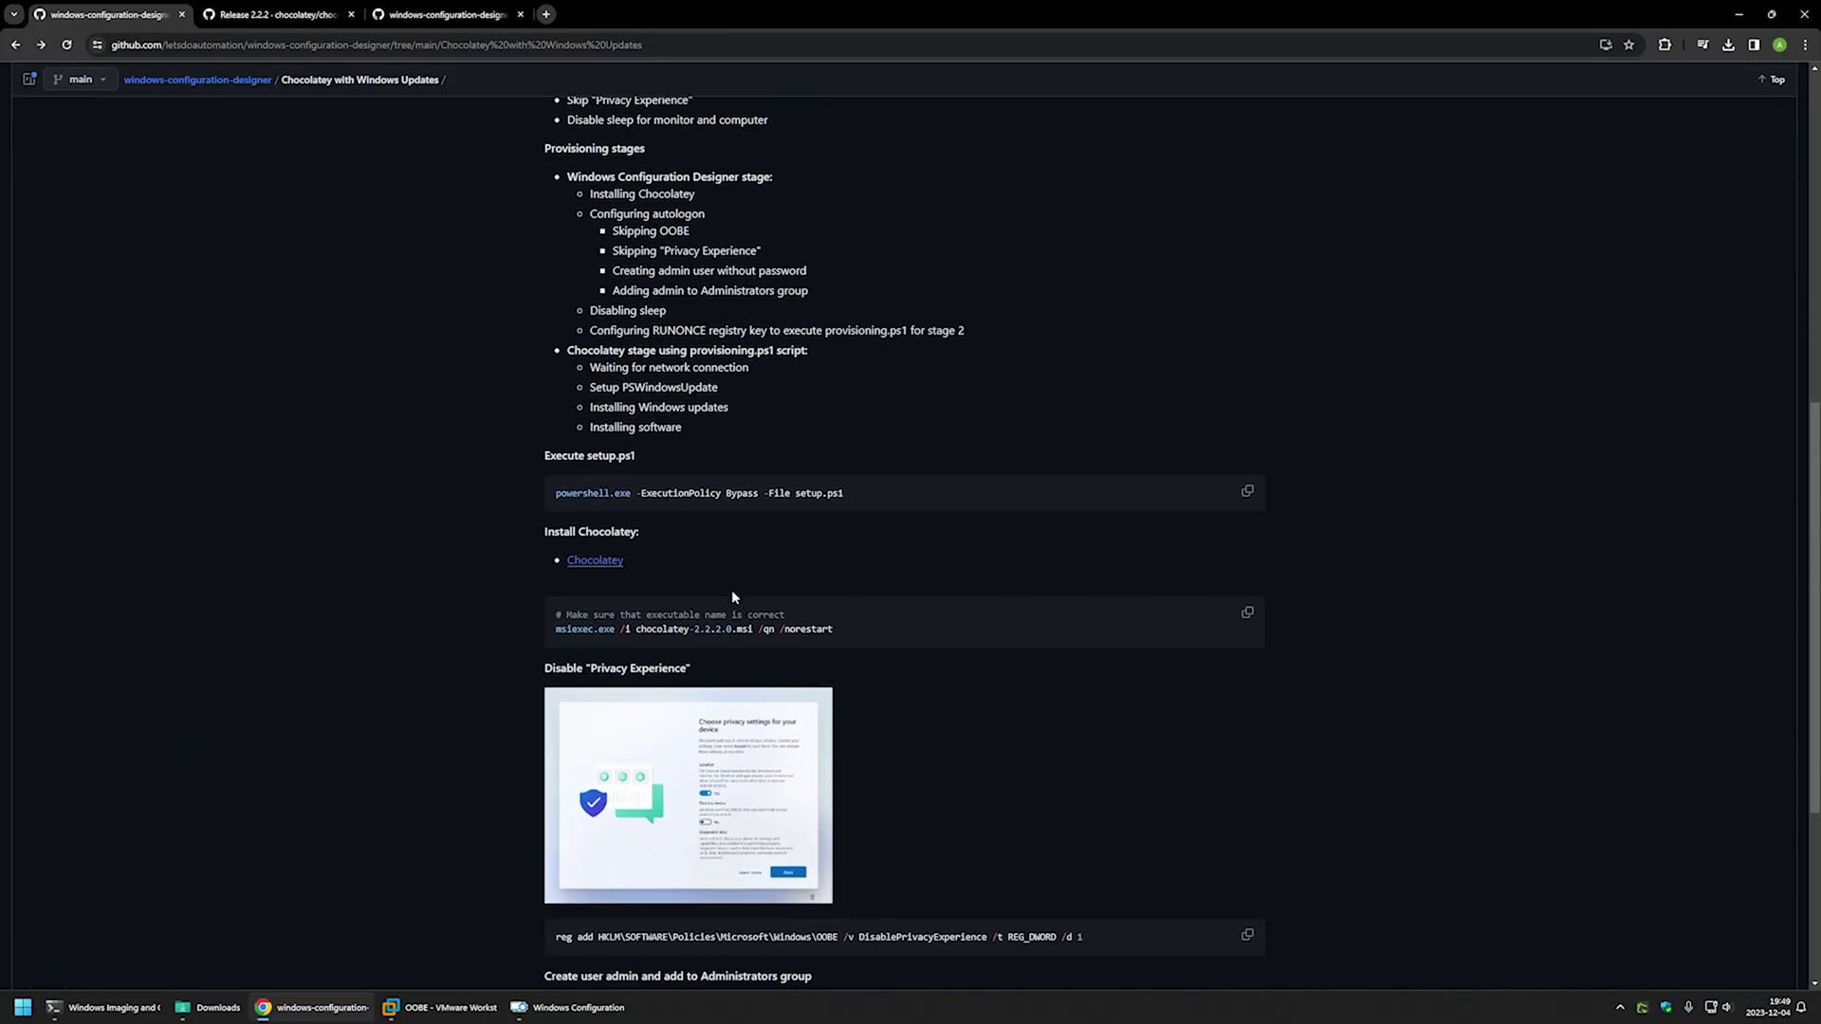
- Copy the README's msiexec line and paste 'msiexec.exe /i chocolatey-2.2.2.0.msi /qn /norestart' as CommandLine
left_click_drag(846, 627, 558, 632)
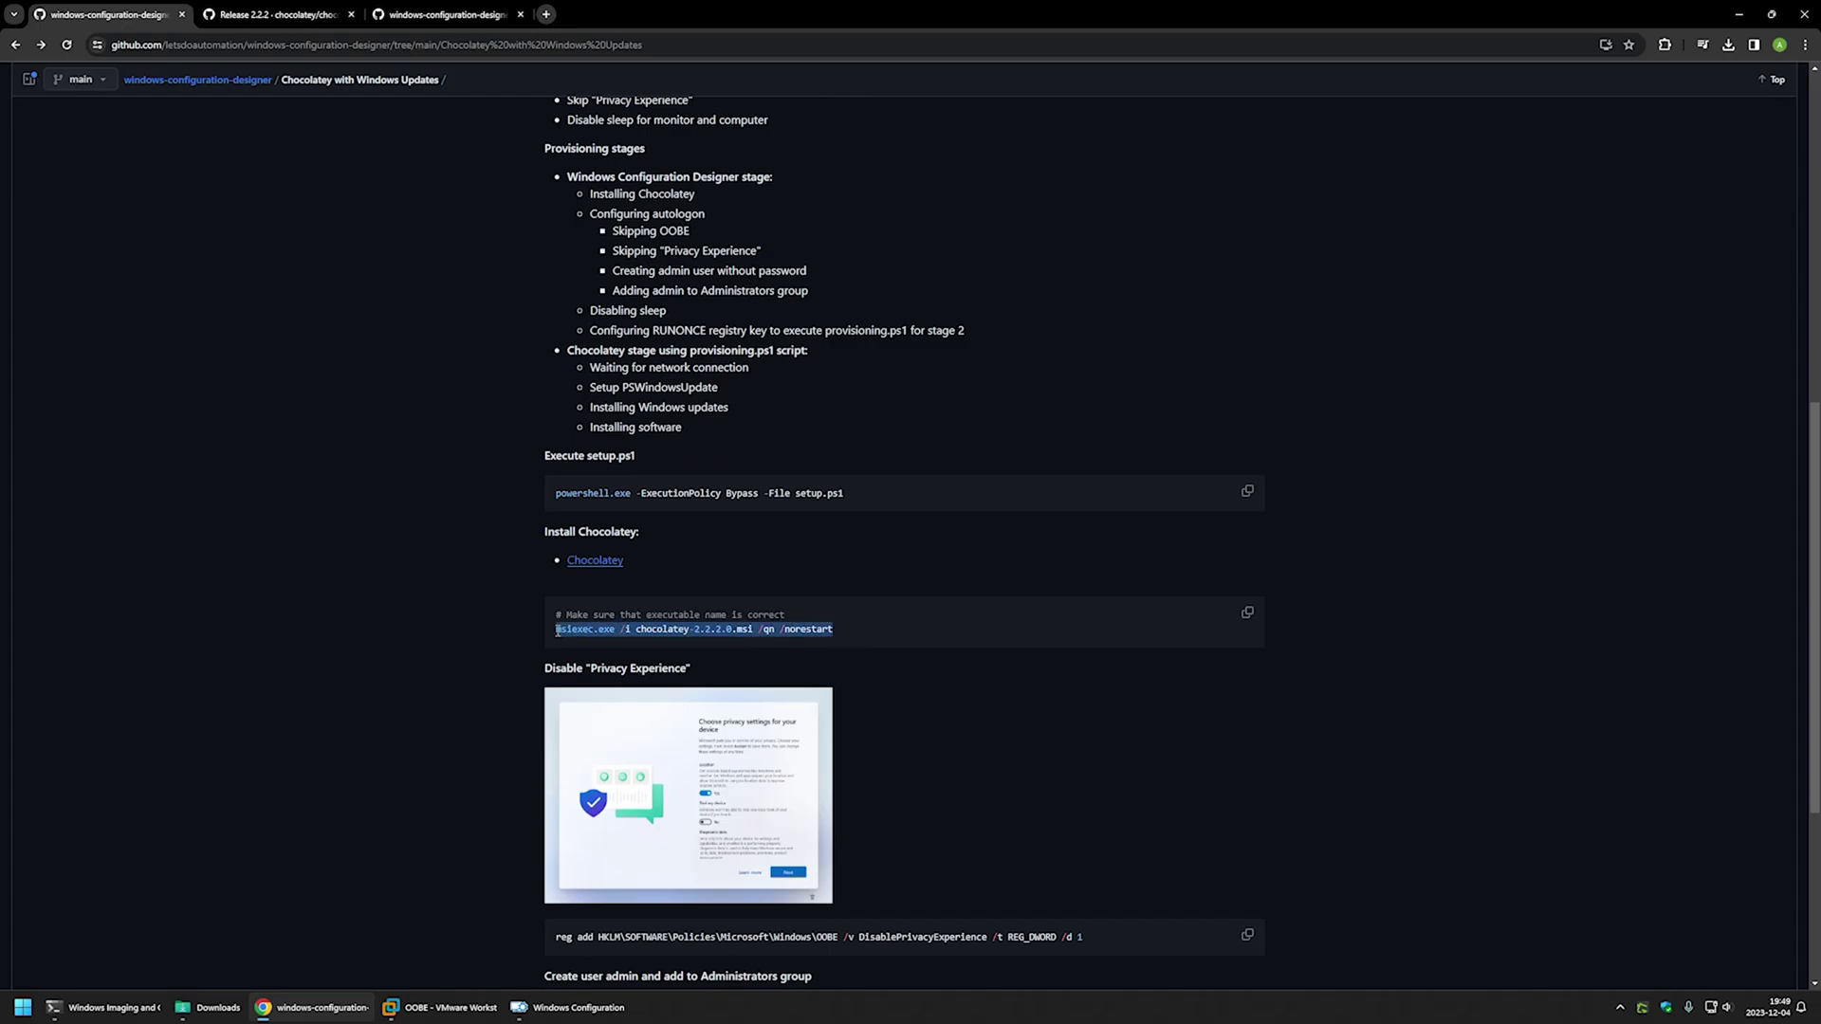
right_click(563, 634)
left_click(588, 655)
left_click(570, 1007)
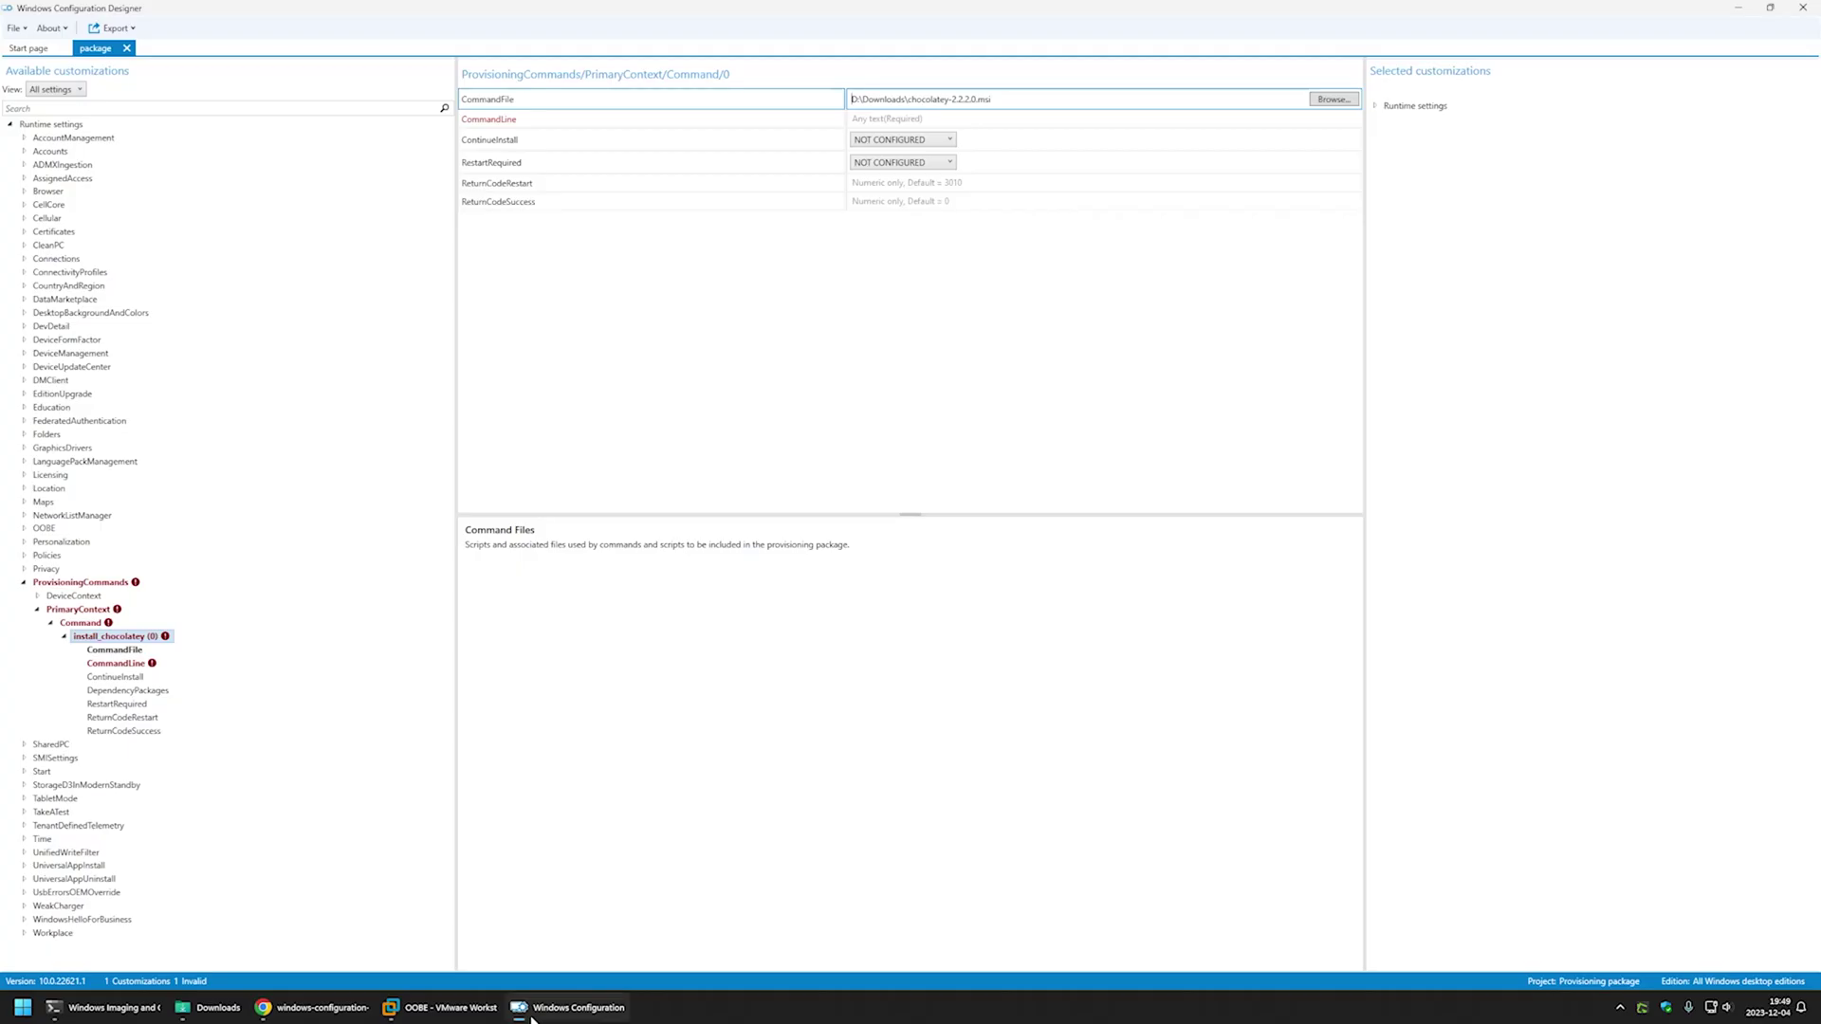
left_click(919, 125)
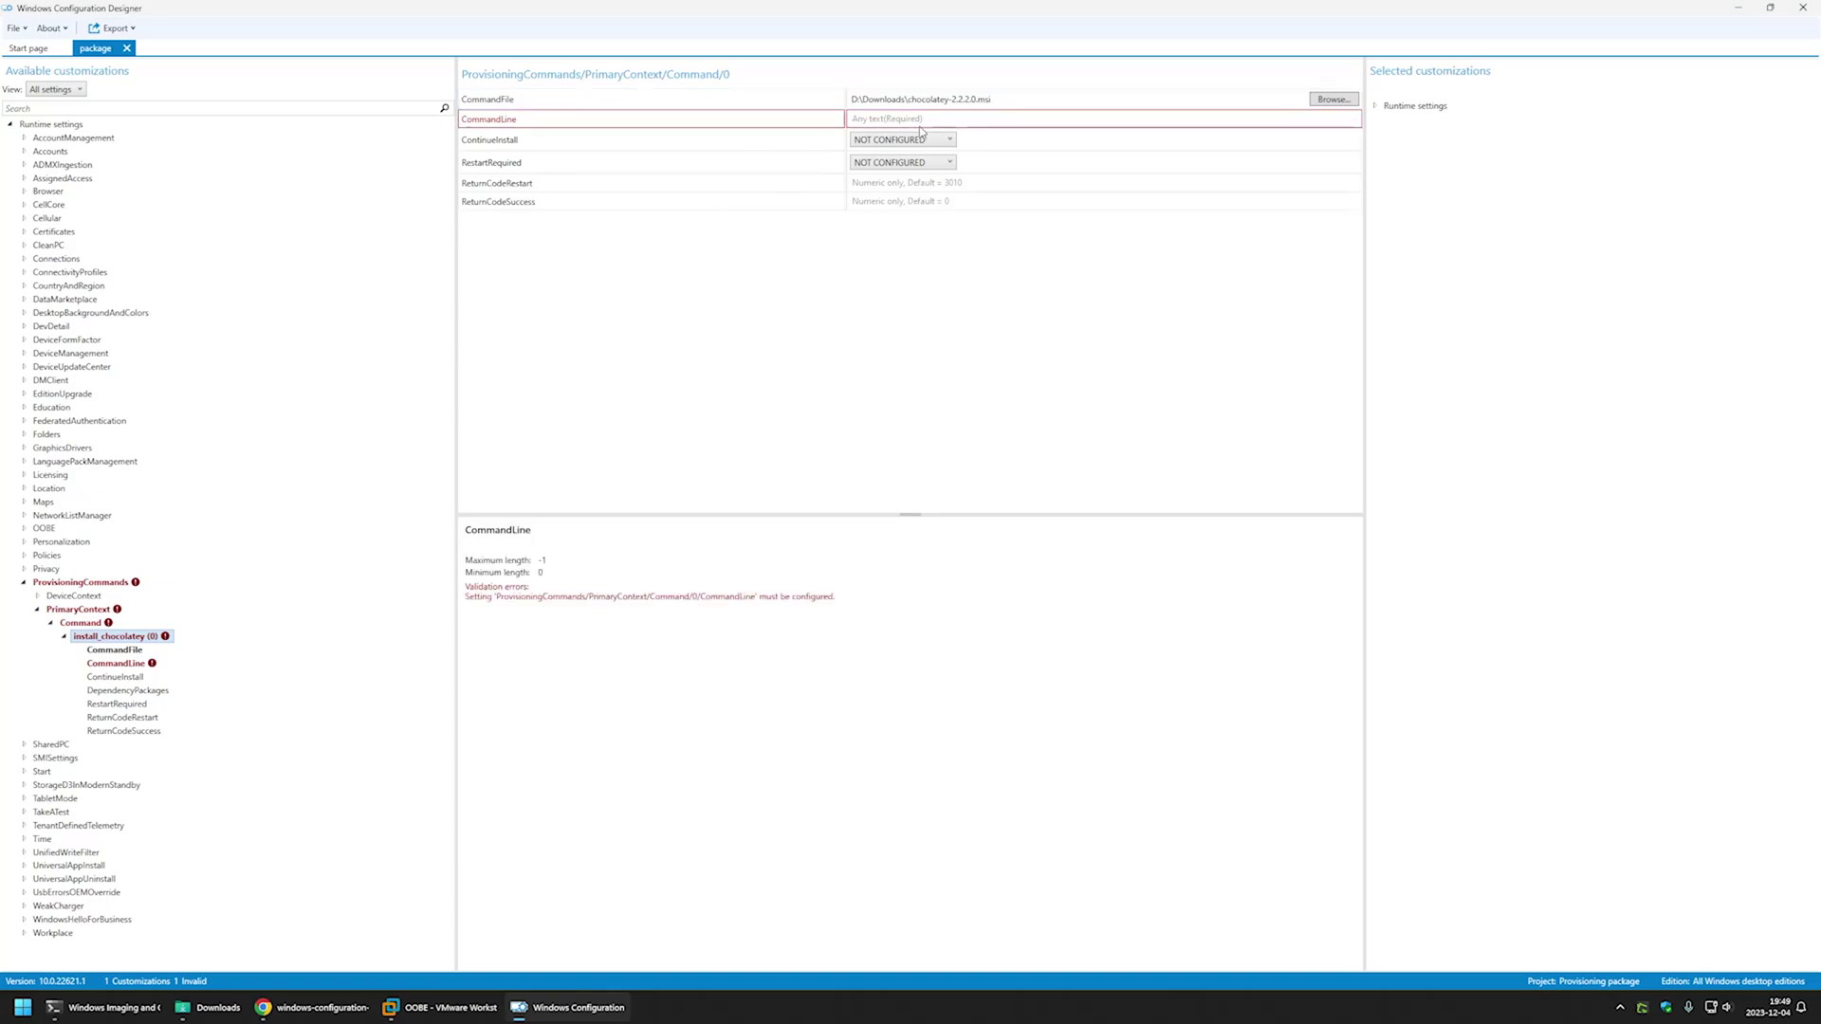
key("ctrl+v")
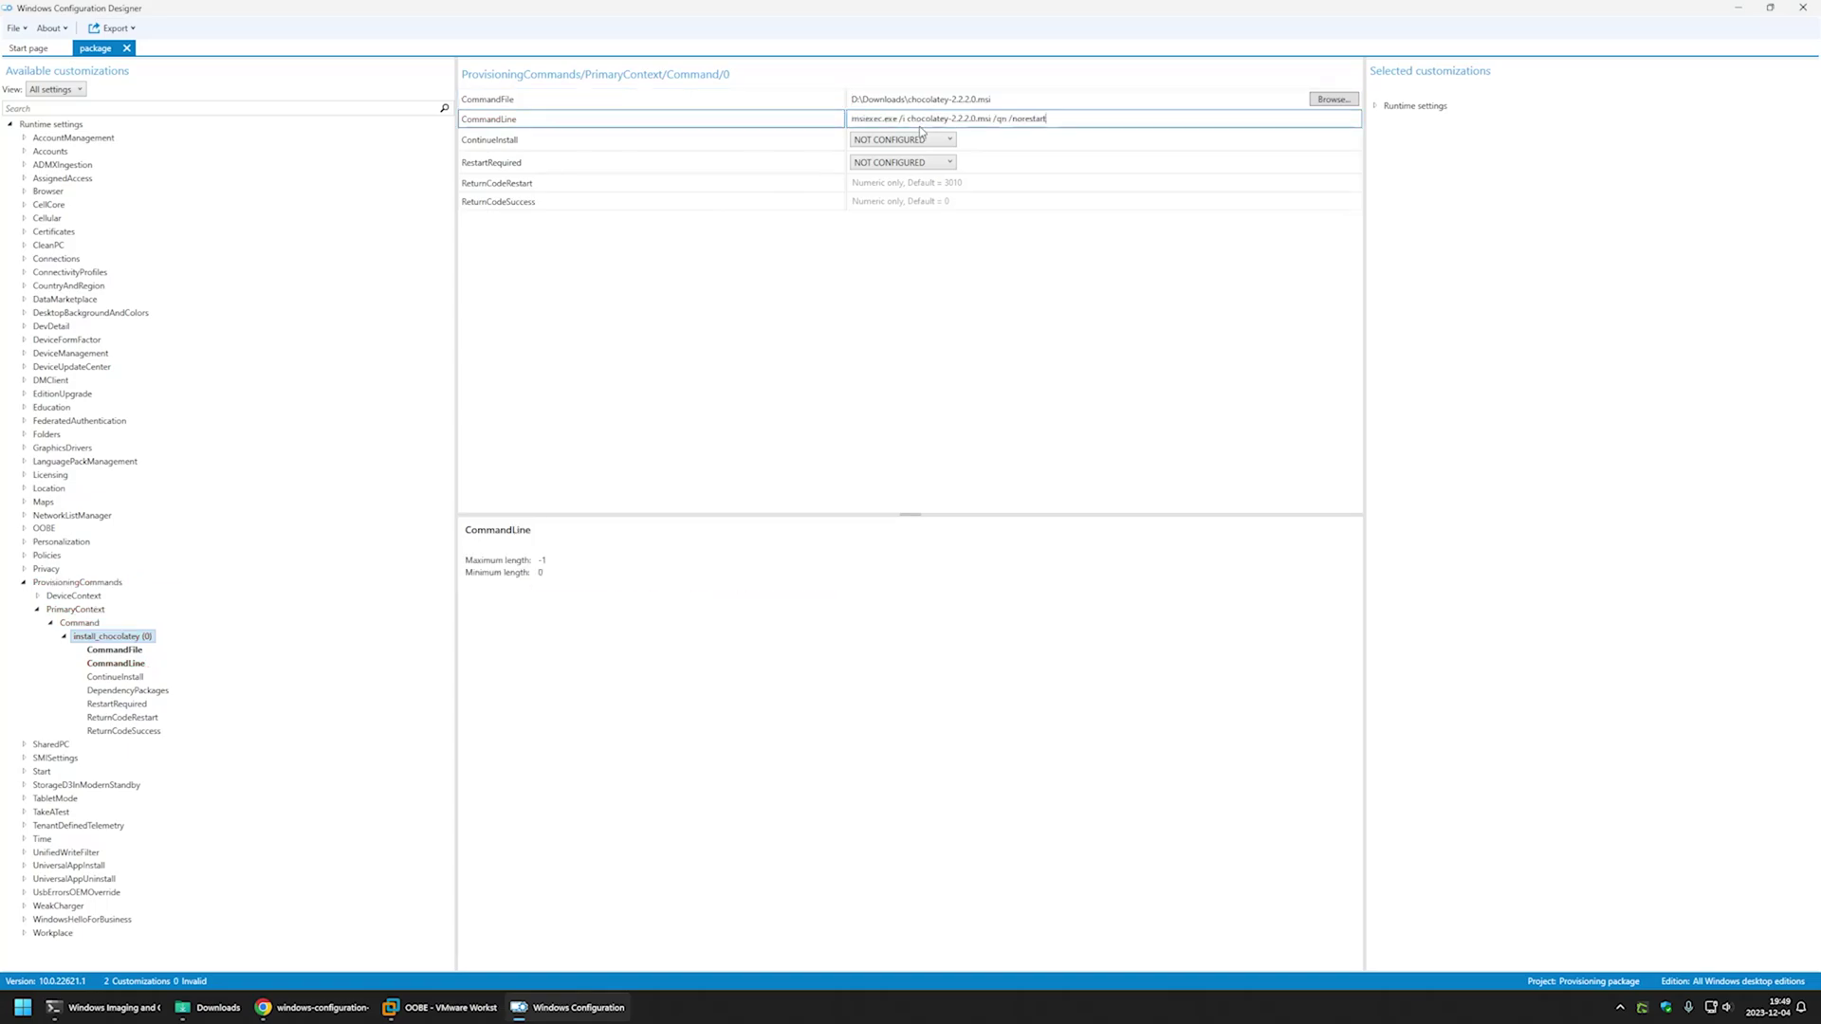
left_click(38, 596)
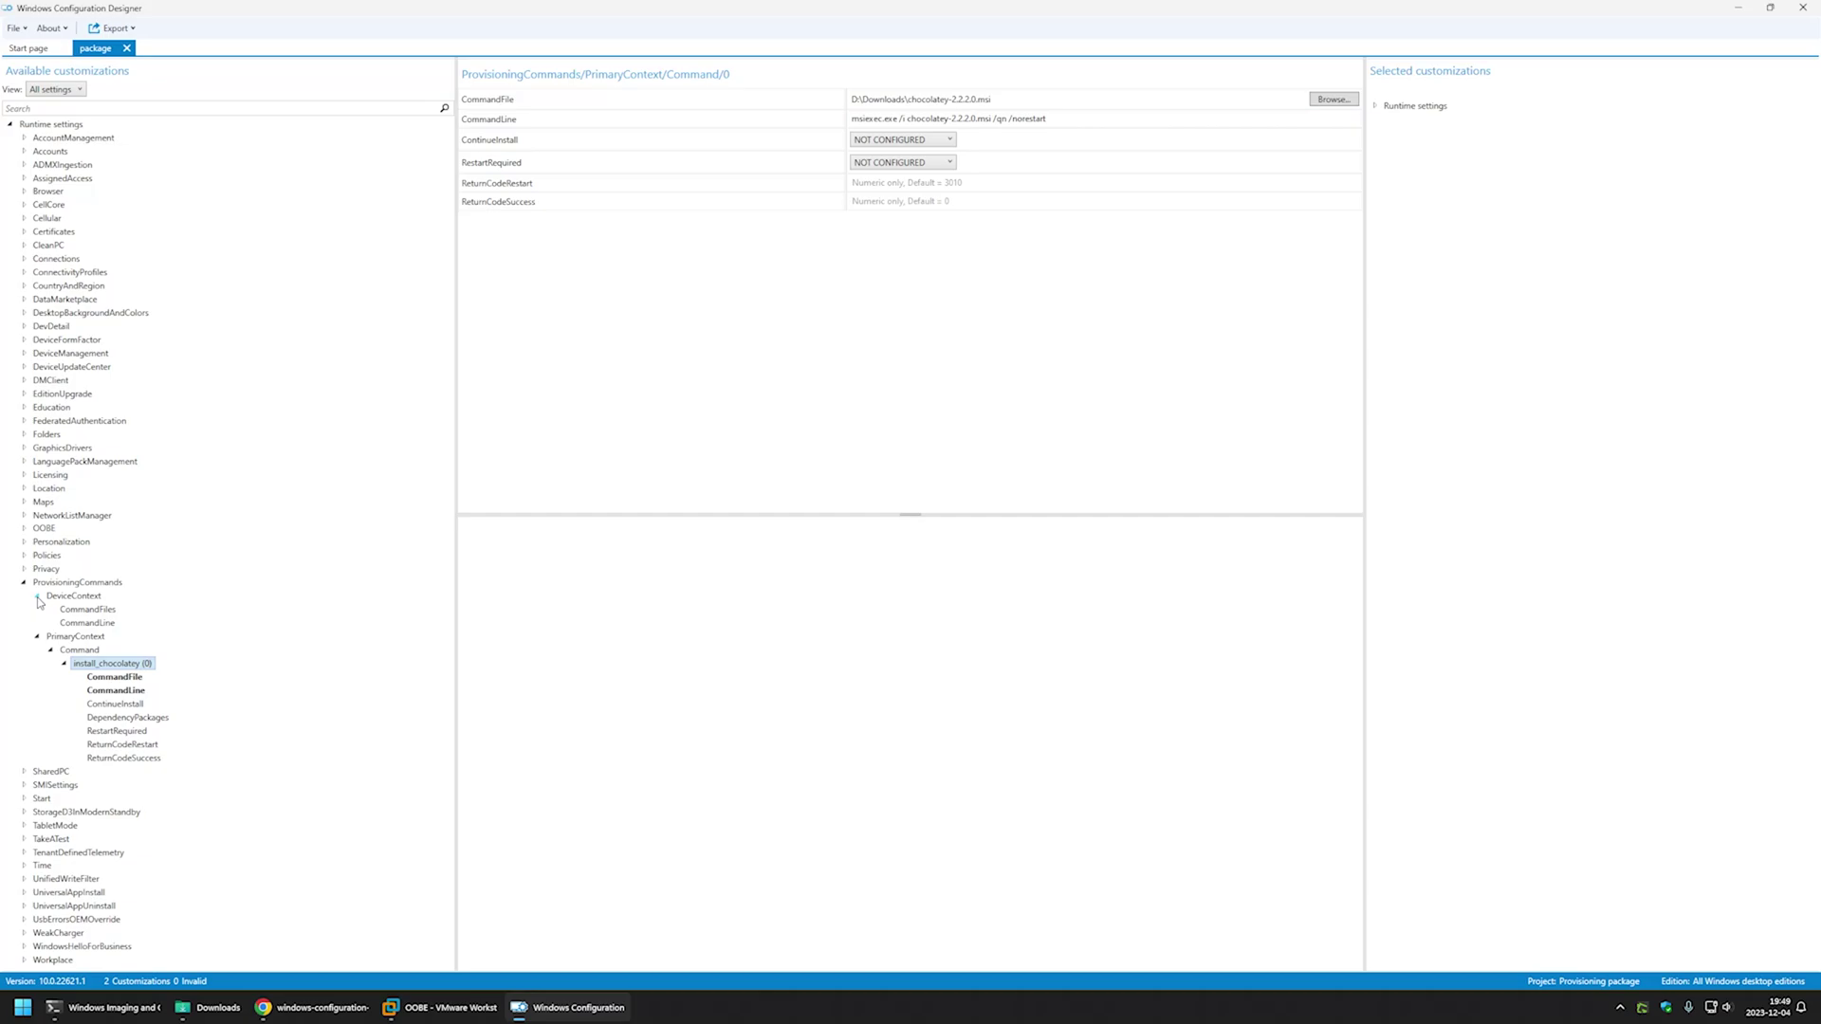
left_click(84, 617)
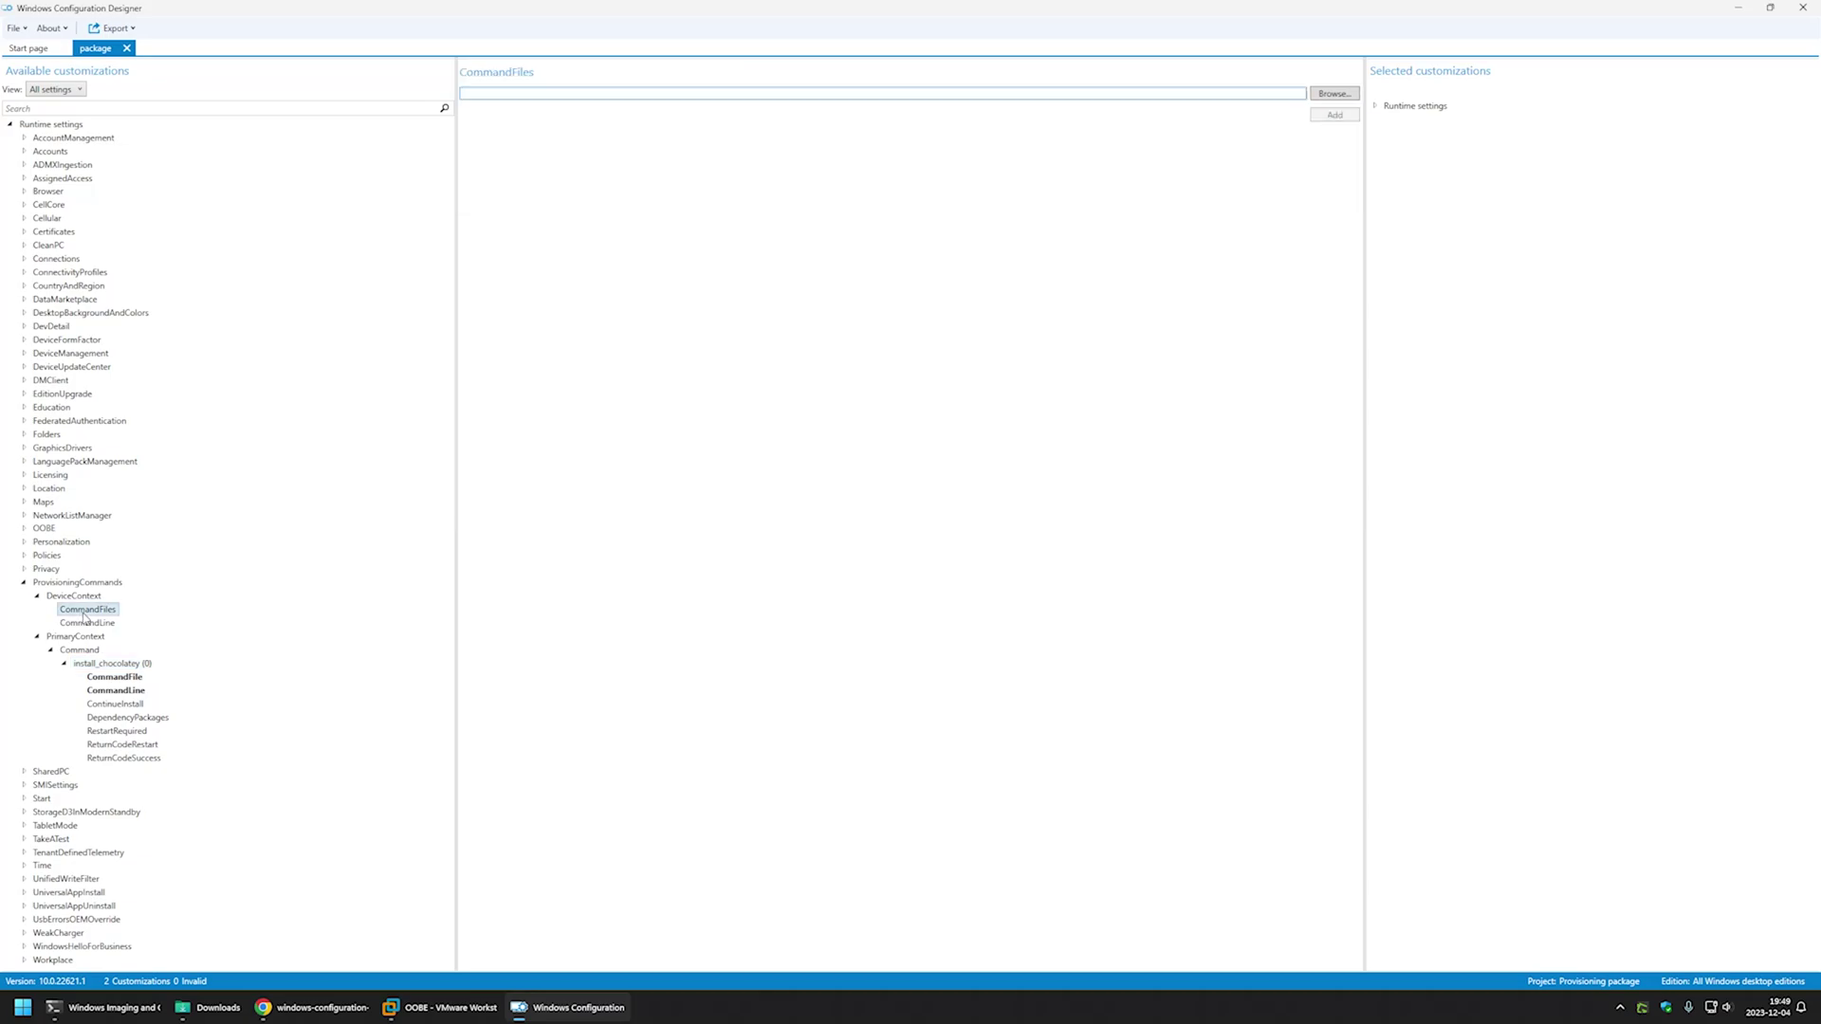
- Add provisioning.ps1 and setup.ps1 from Downloads as DeviceContext command files
left_click(1321, 95)
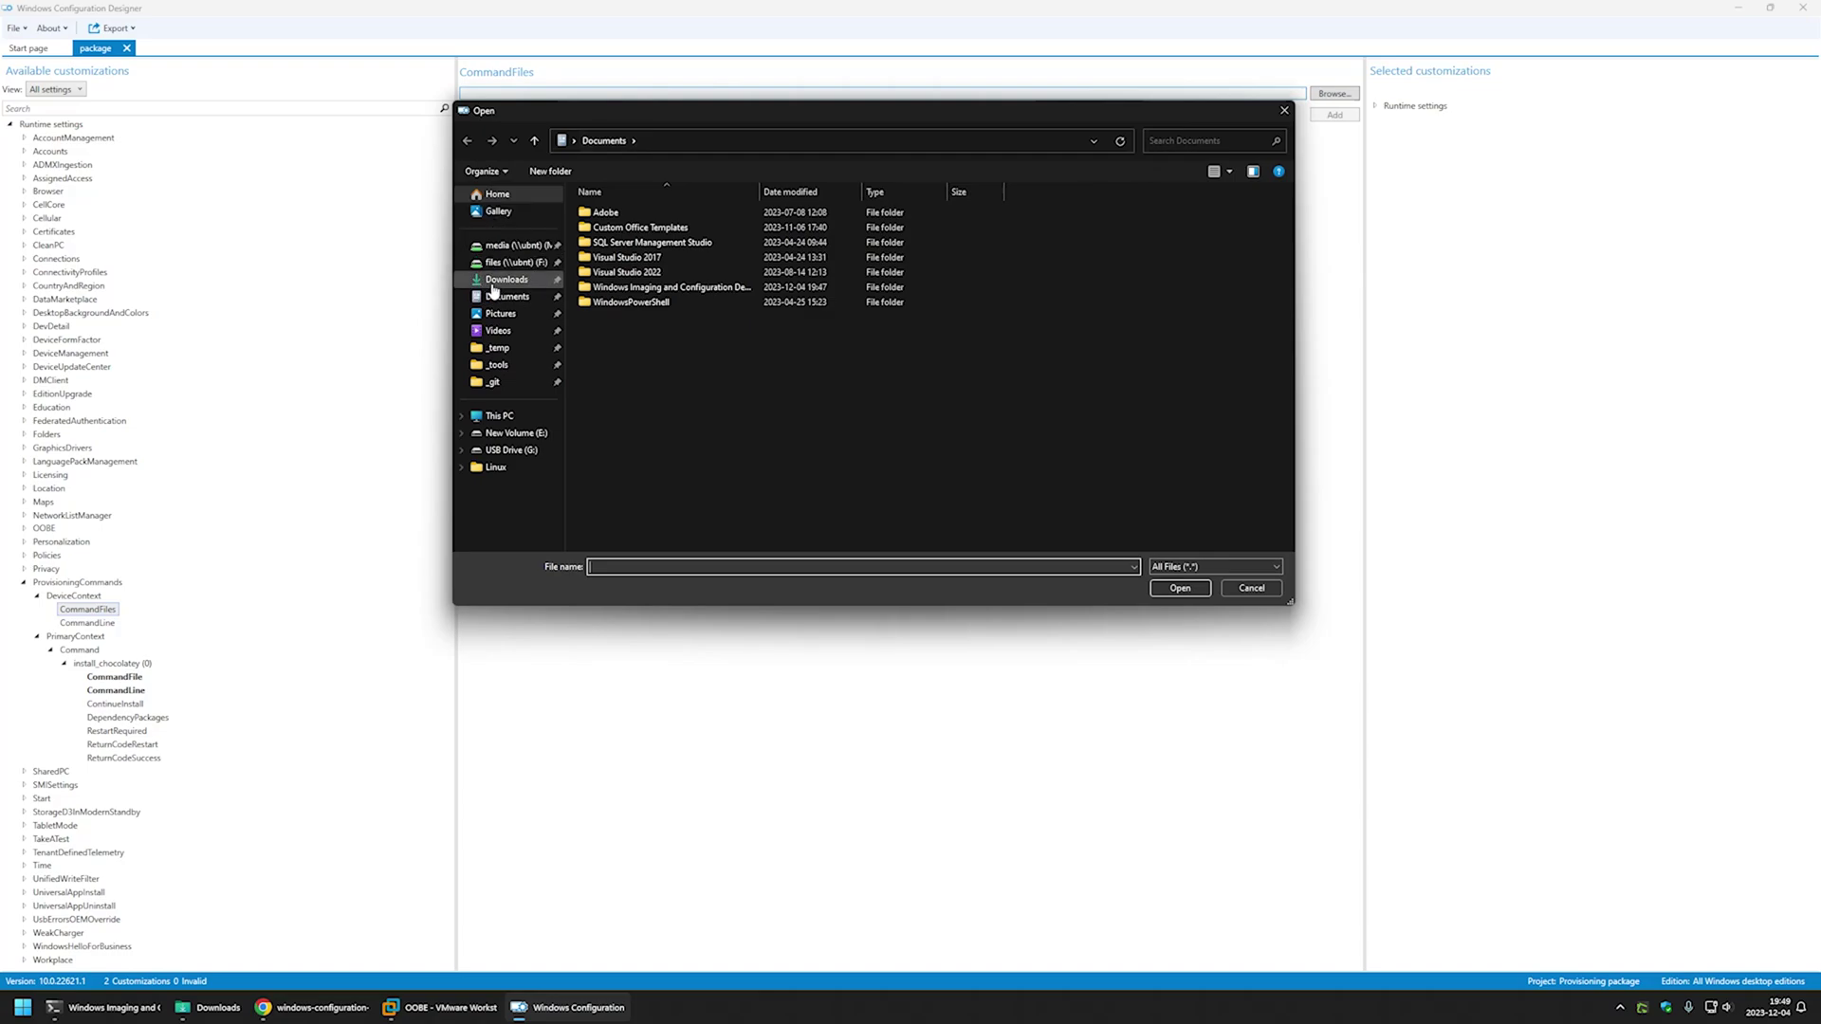
left_click(494, 283)
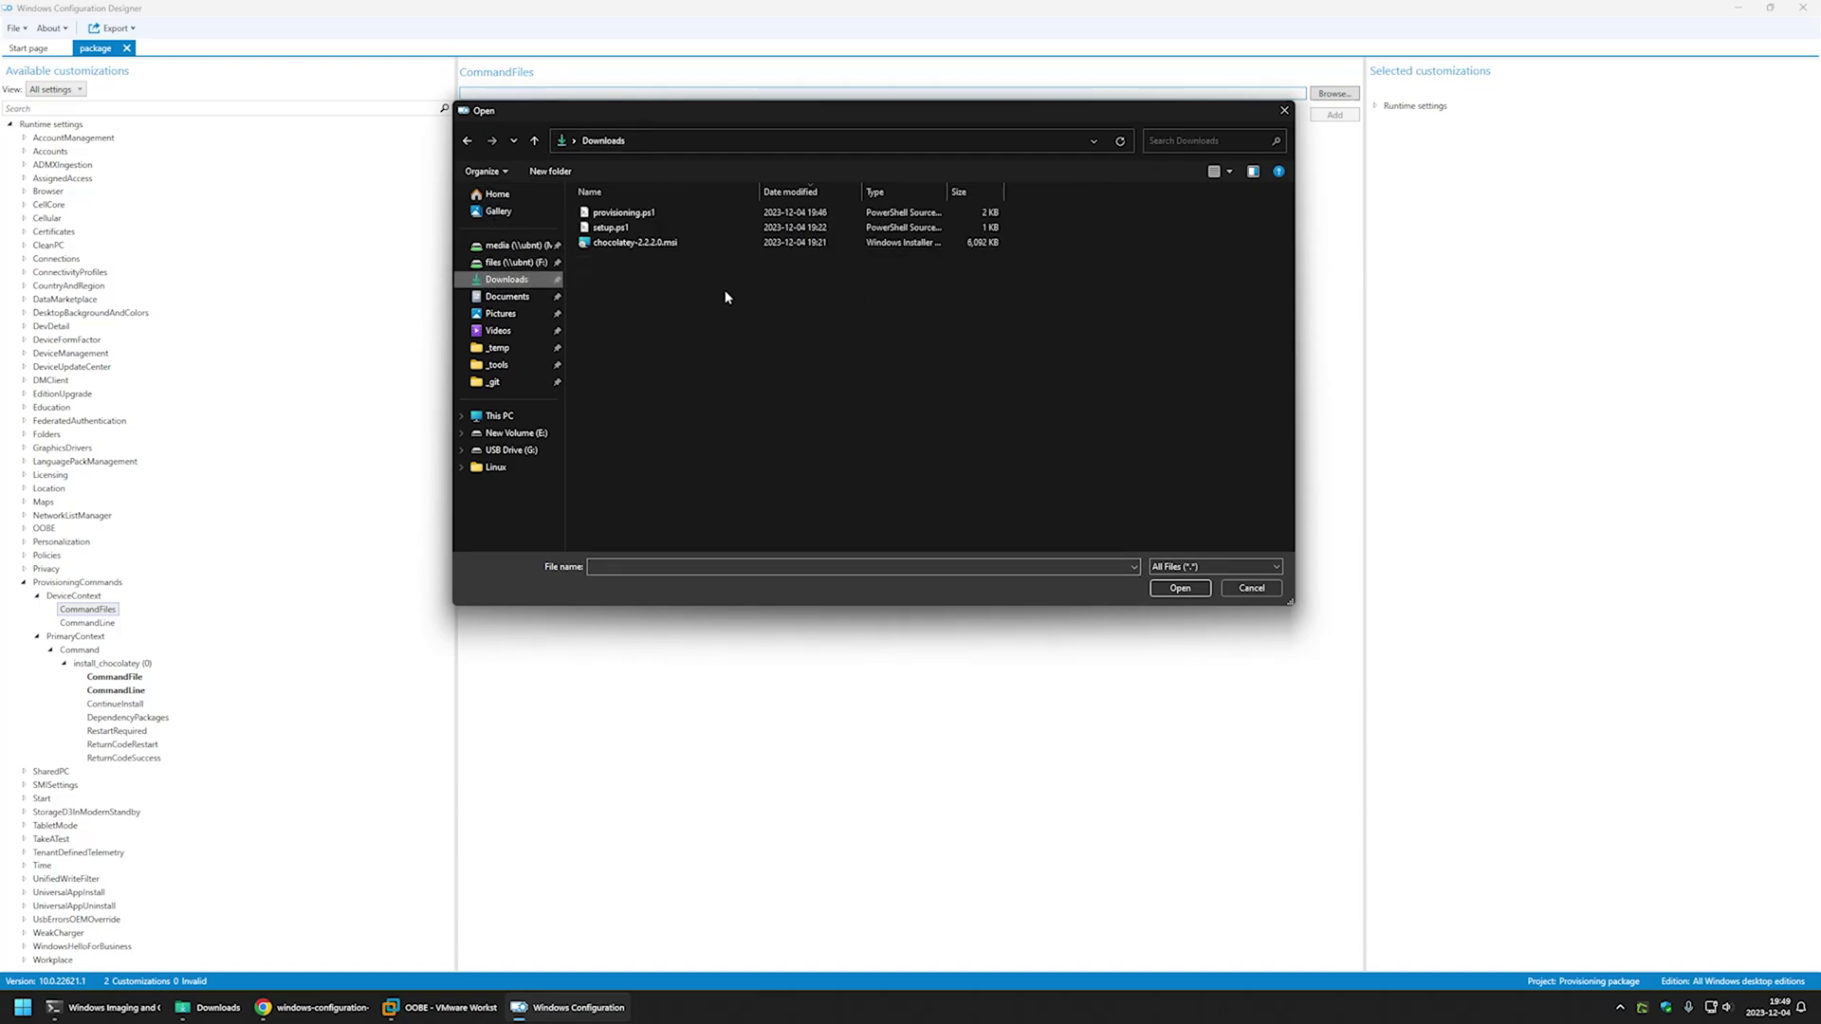
left_click(661, 214)
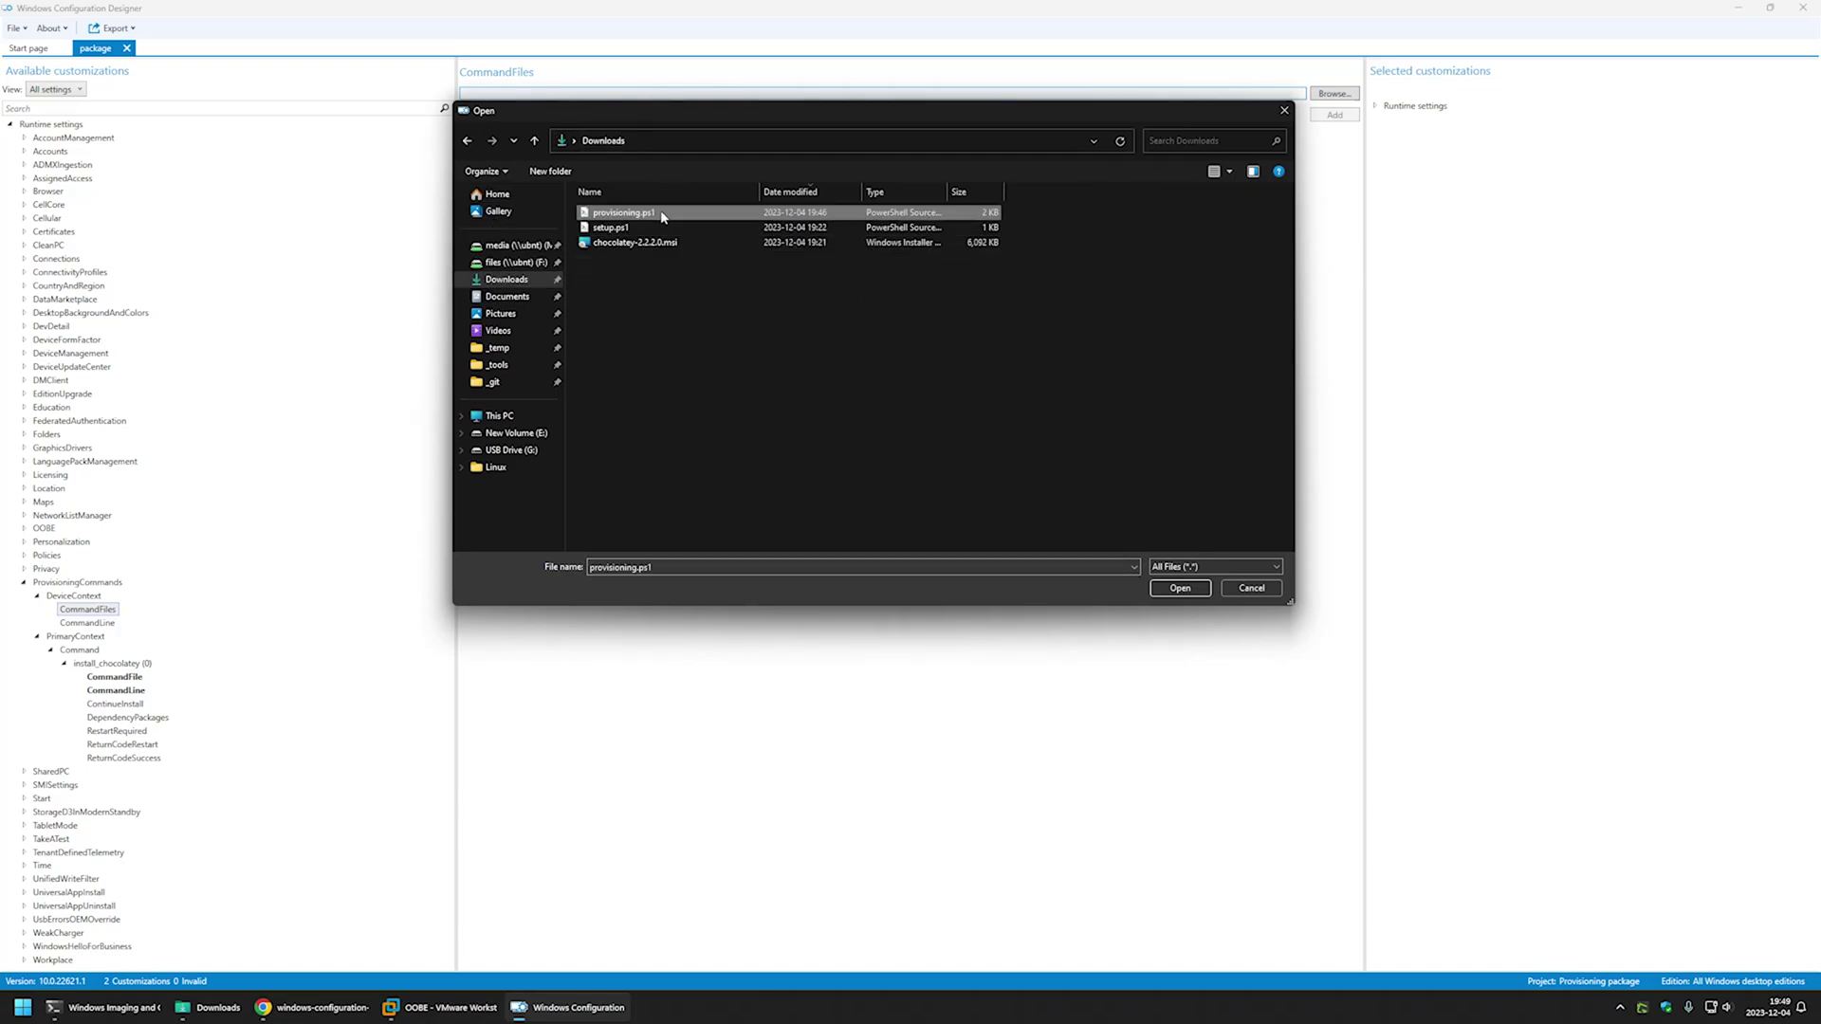
left_click(633, 228, "ctrl")
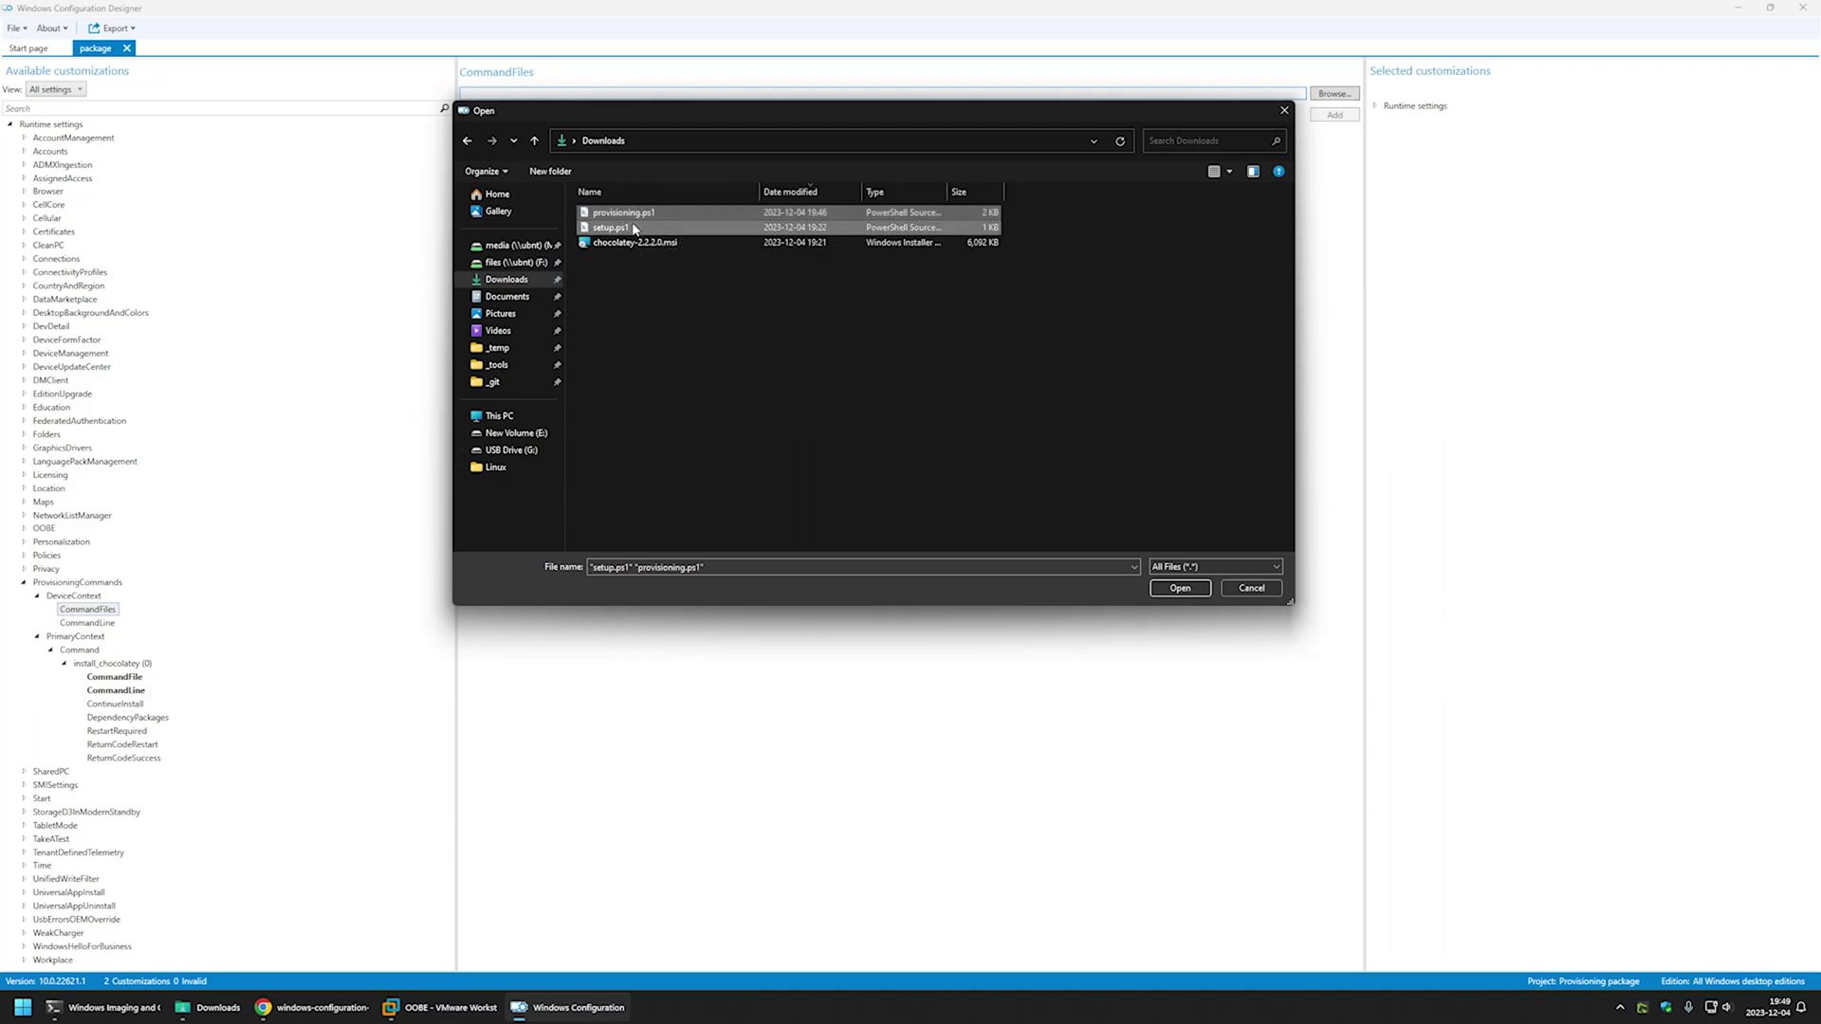
left_click(1182, 589)
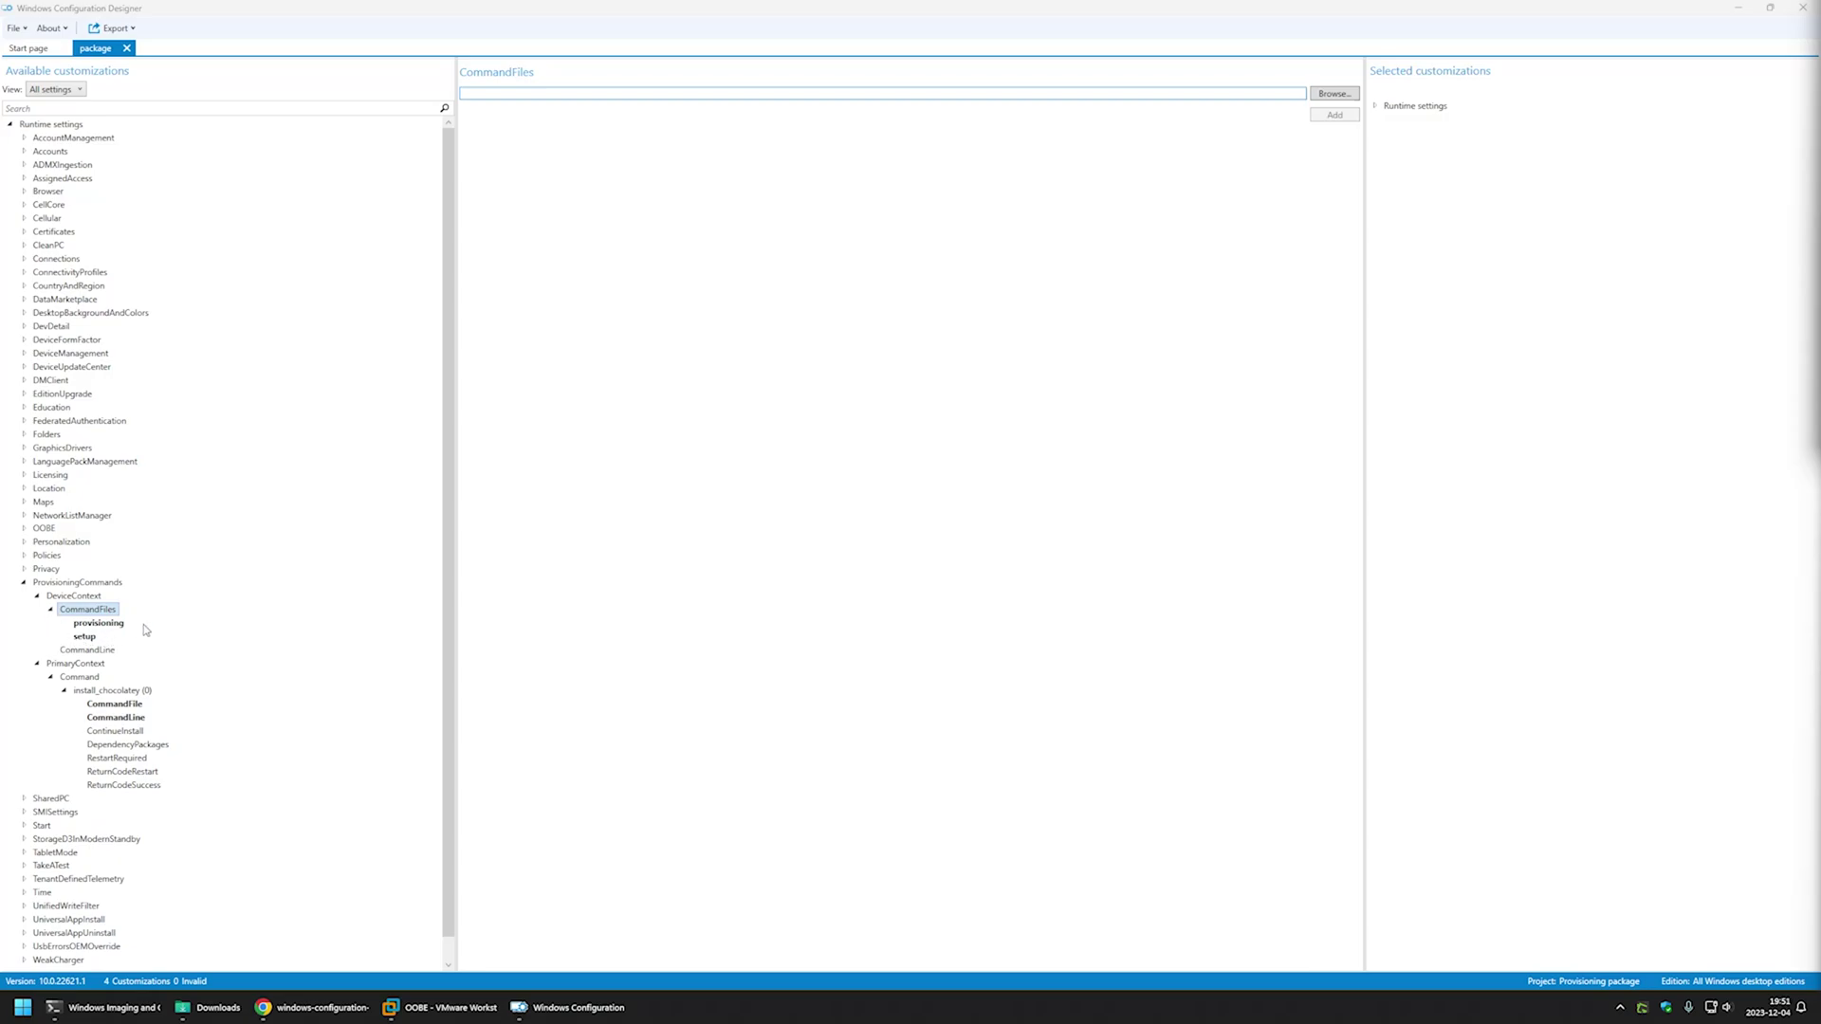
- Set DeviceContext CommandLine to 'powershell.exe -ExecutionPolicy Bypass -File setup.ps1', copied from the GitHub README
left_click(83, 651)
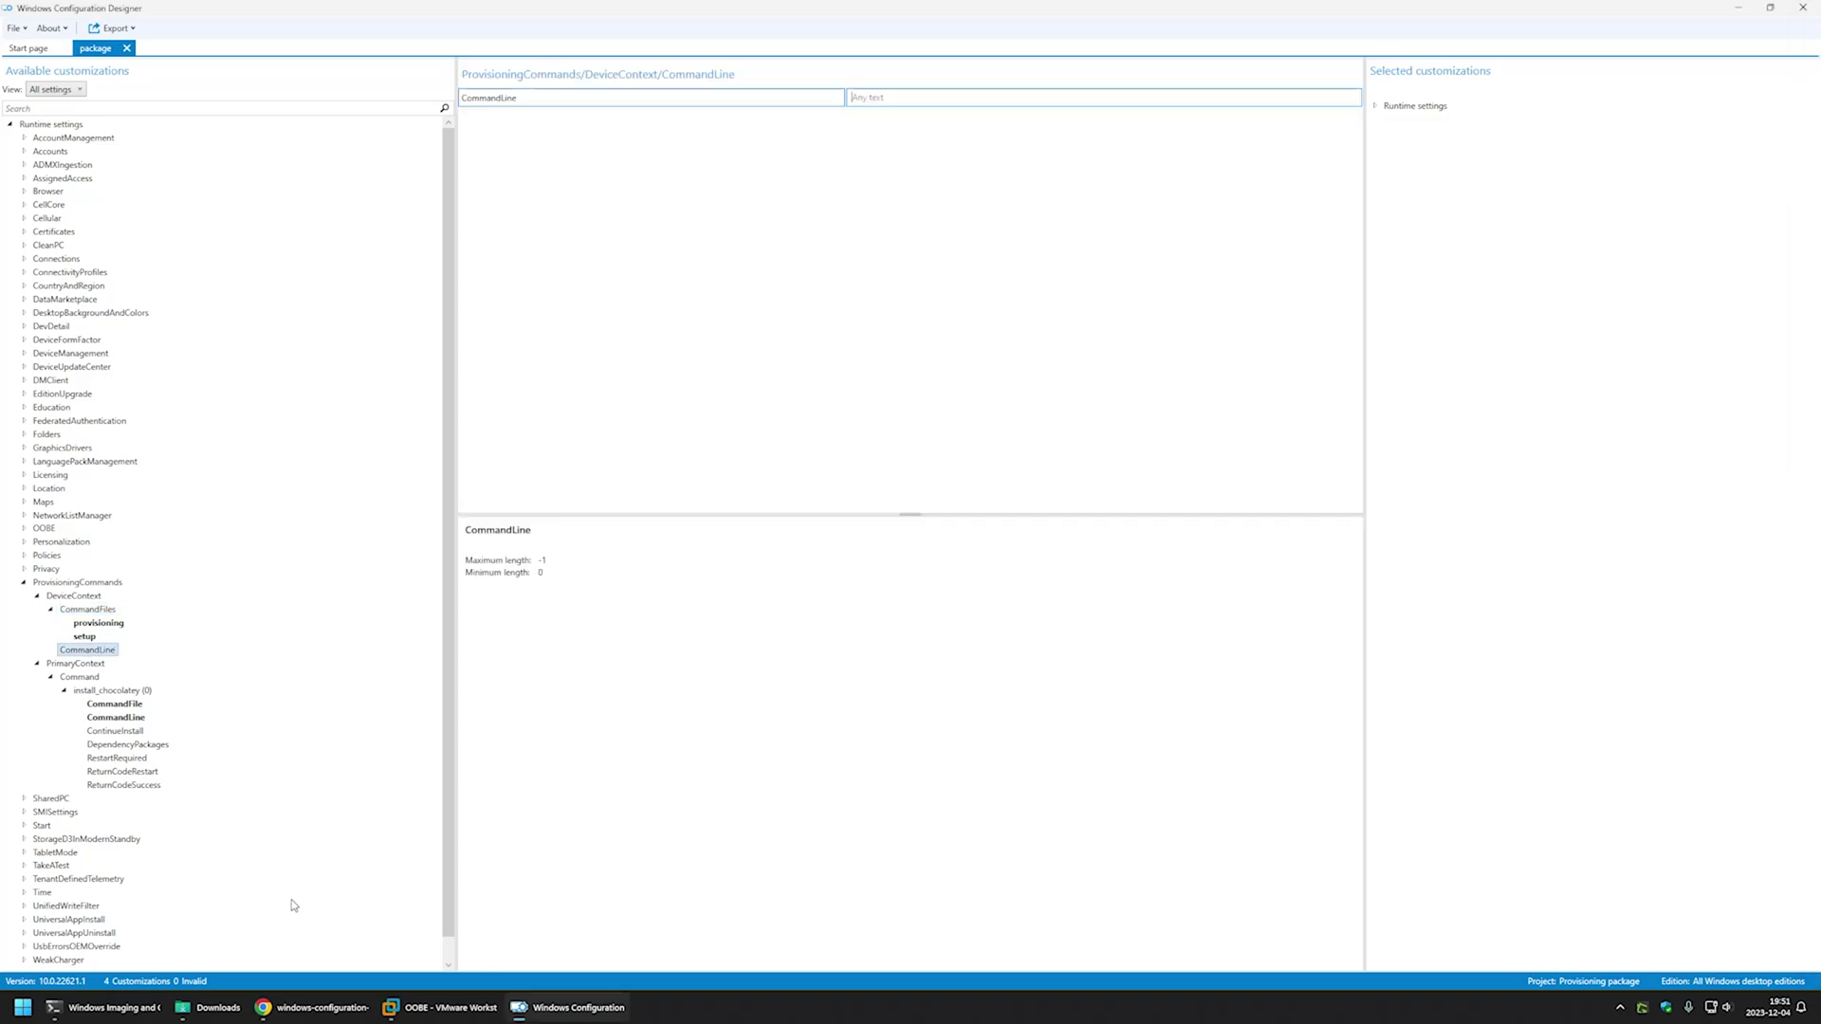
left_click(305, 1017)
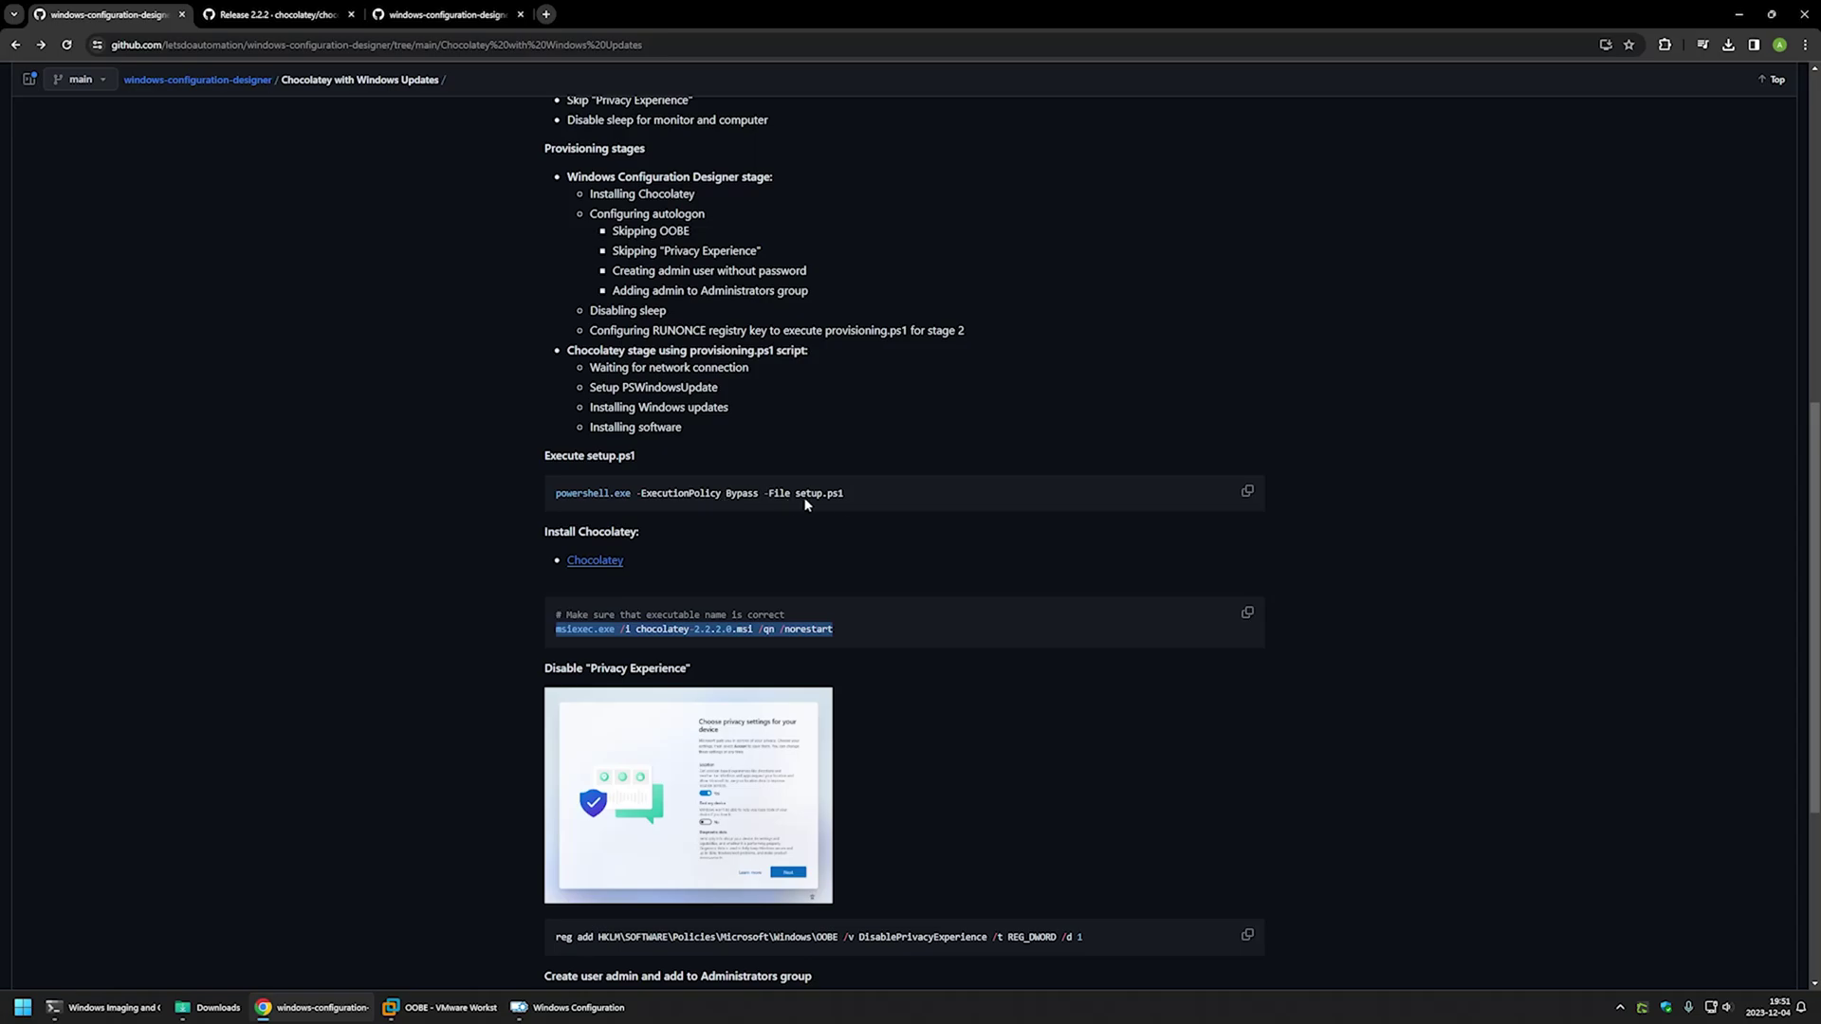
left_click_drag(863, 488, 552, 497)
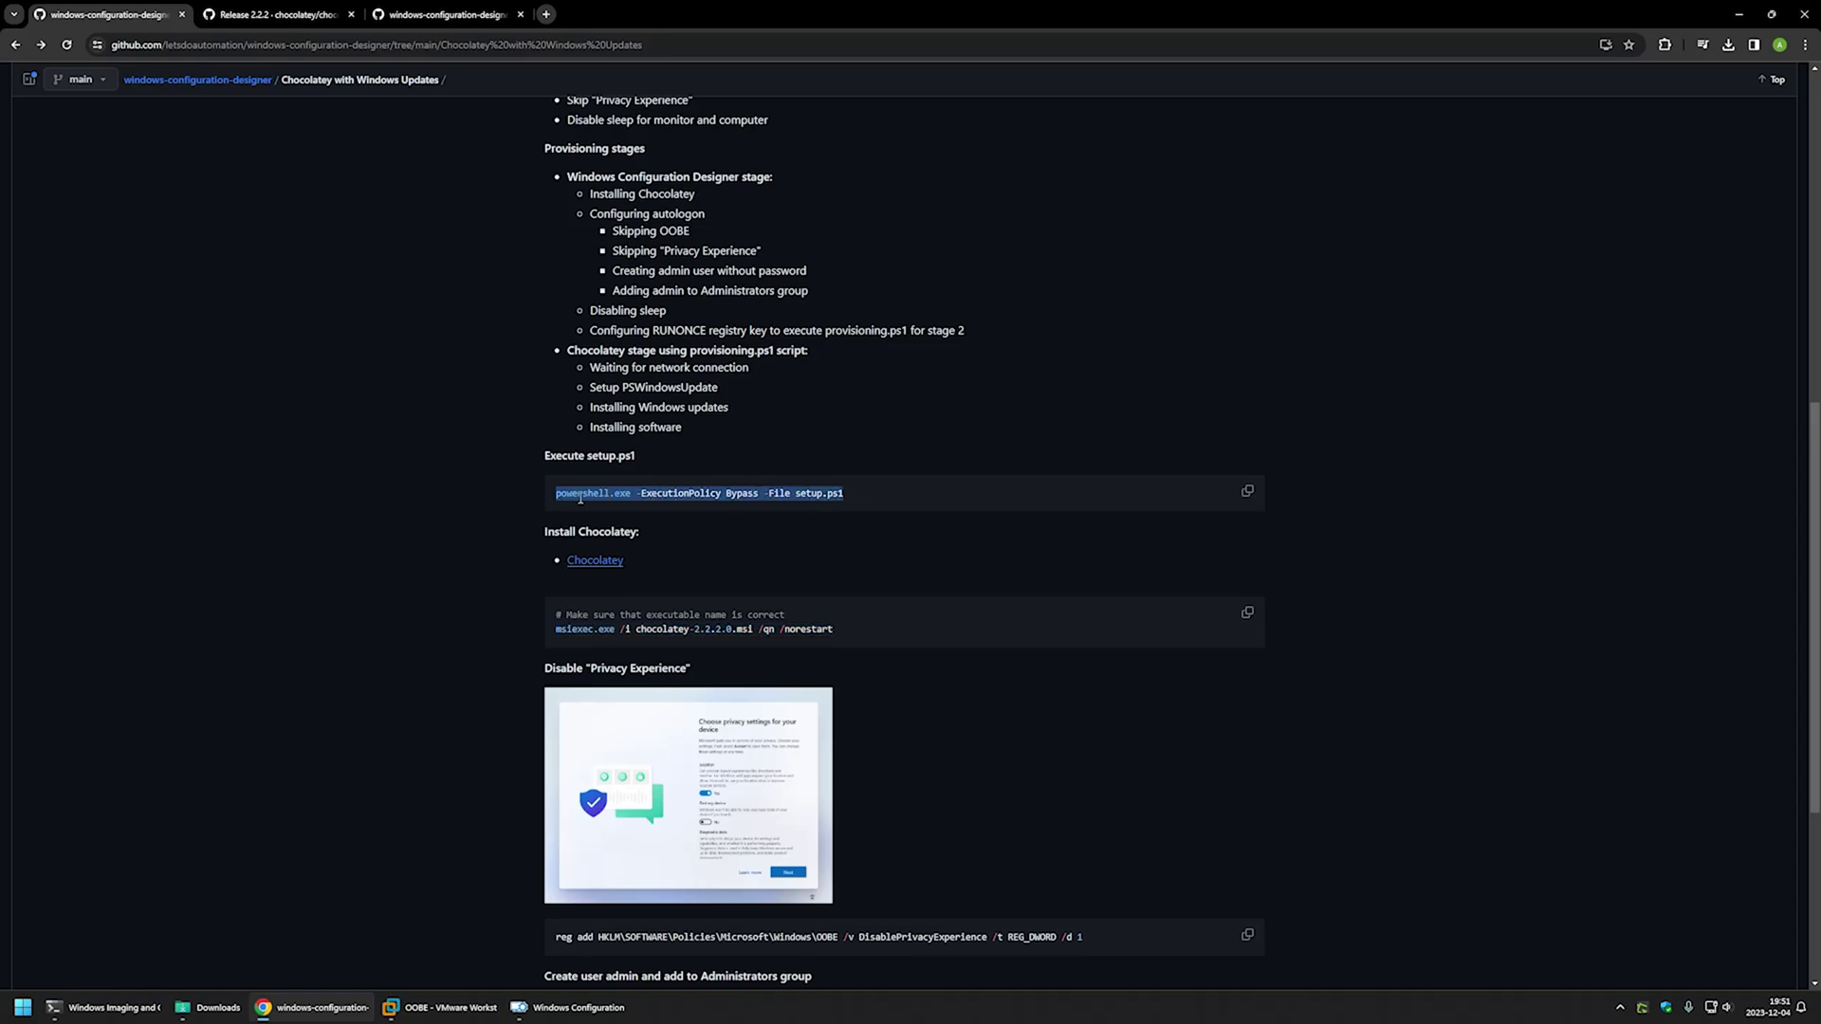
right_click(579, 498)
left_click(607, 518)
left_click(550, 1007)
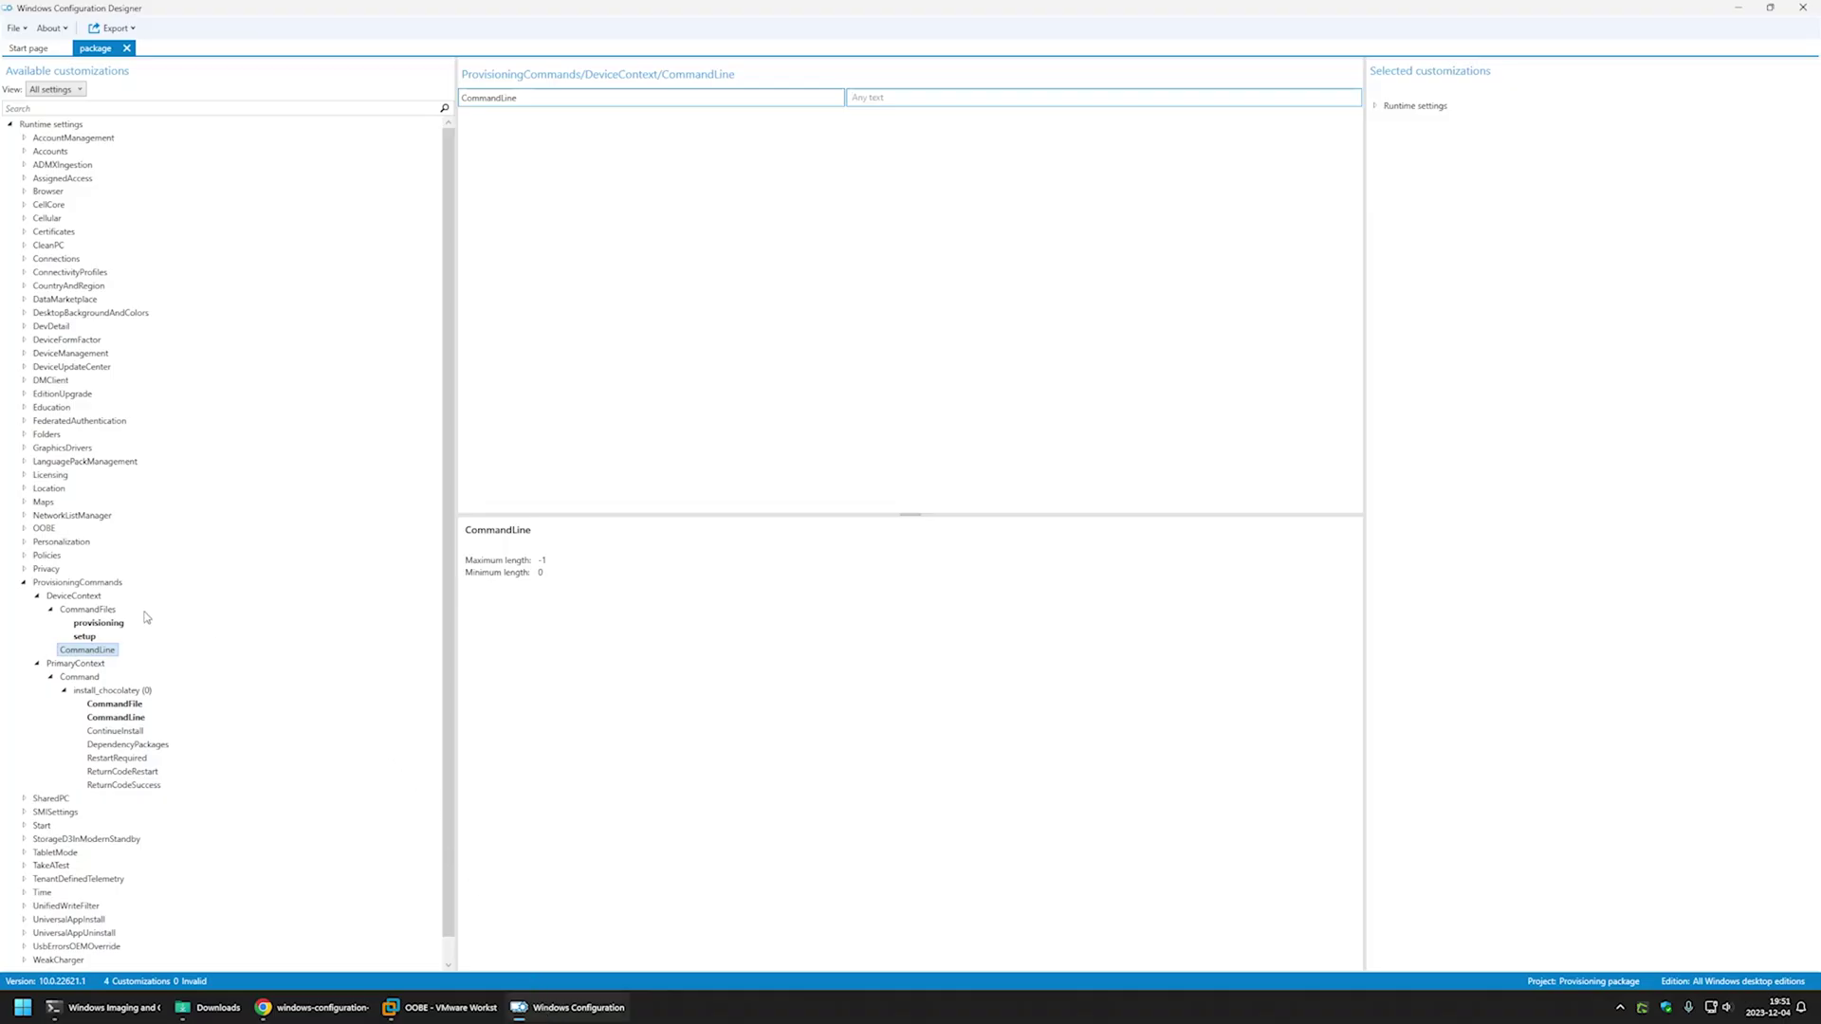
key("ctrl+v")
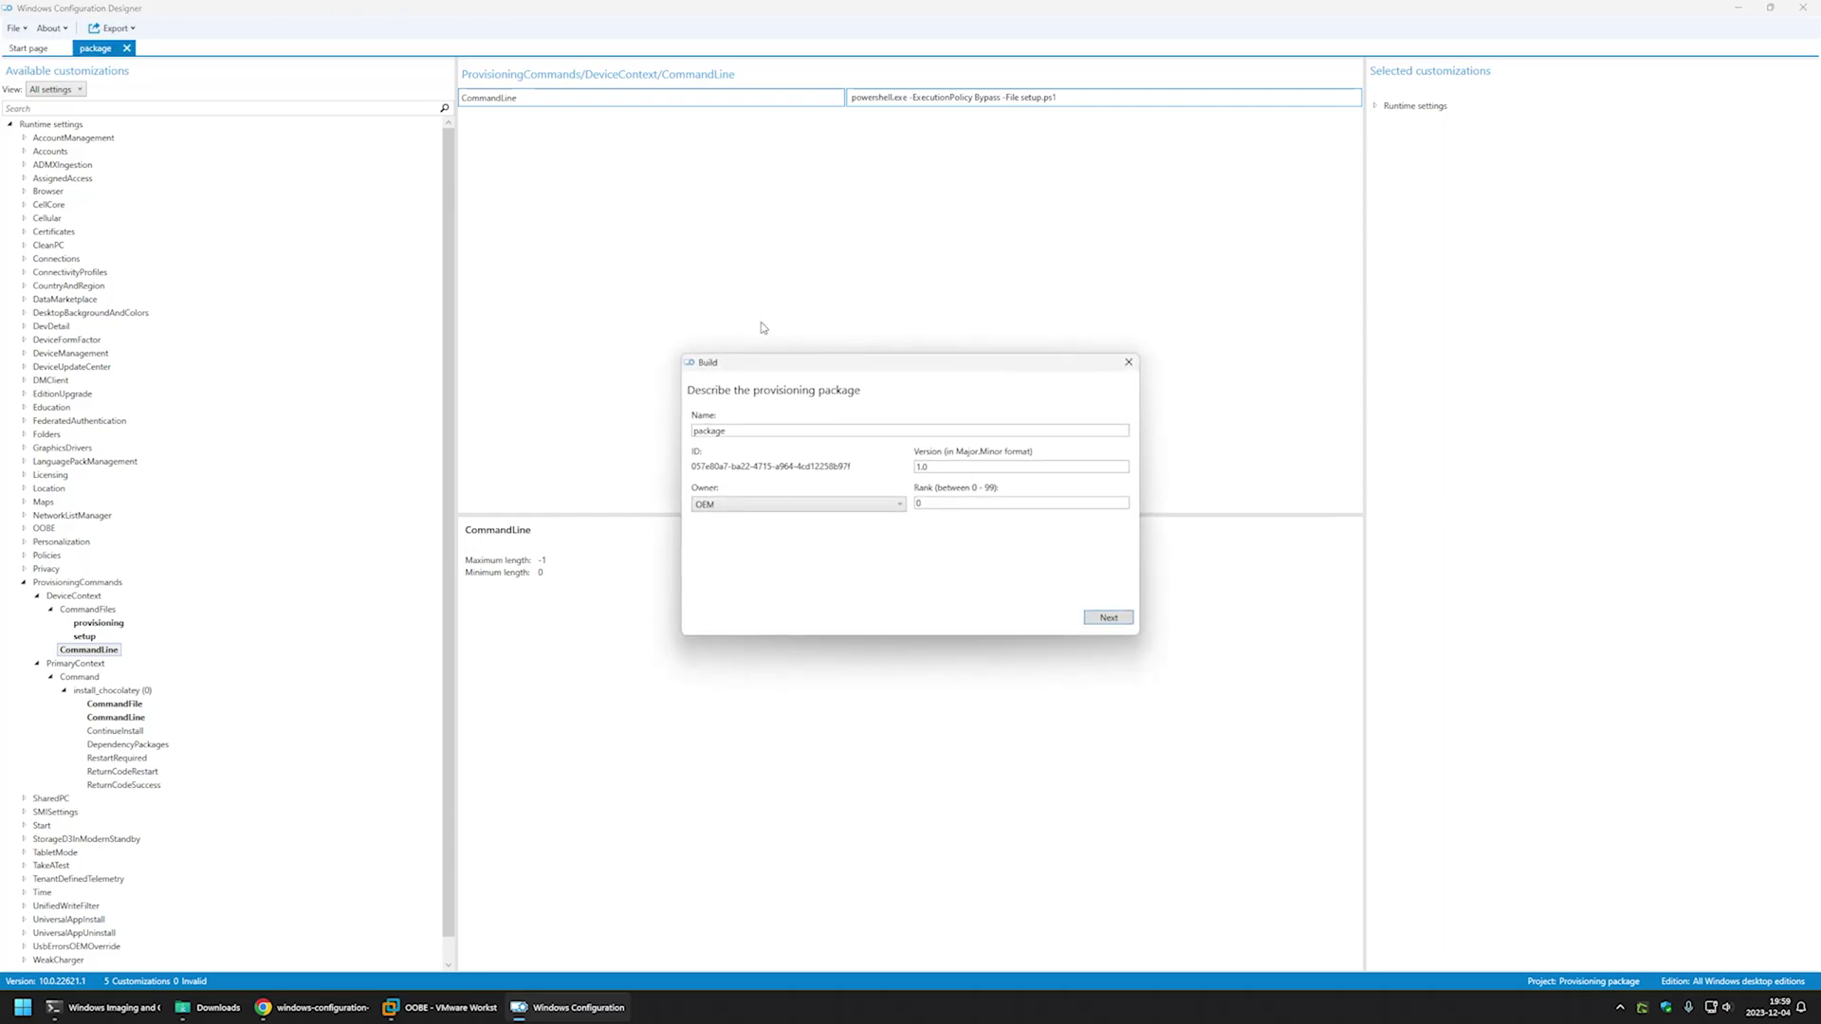
- Build the provisioning package, keeping the default name, security settings and save location
left_click(1103, 618)
left_click(1101, 620)
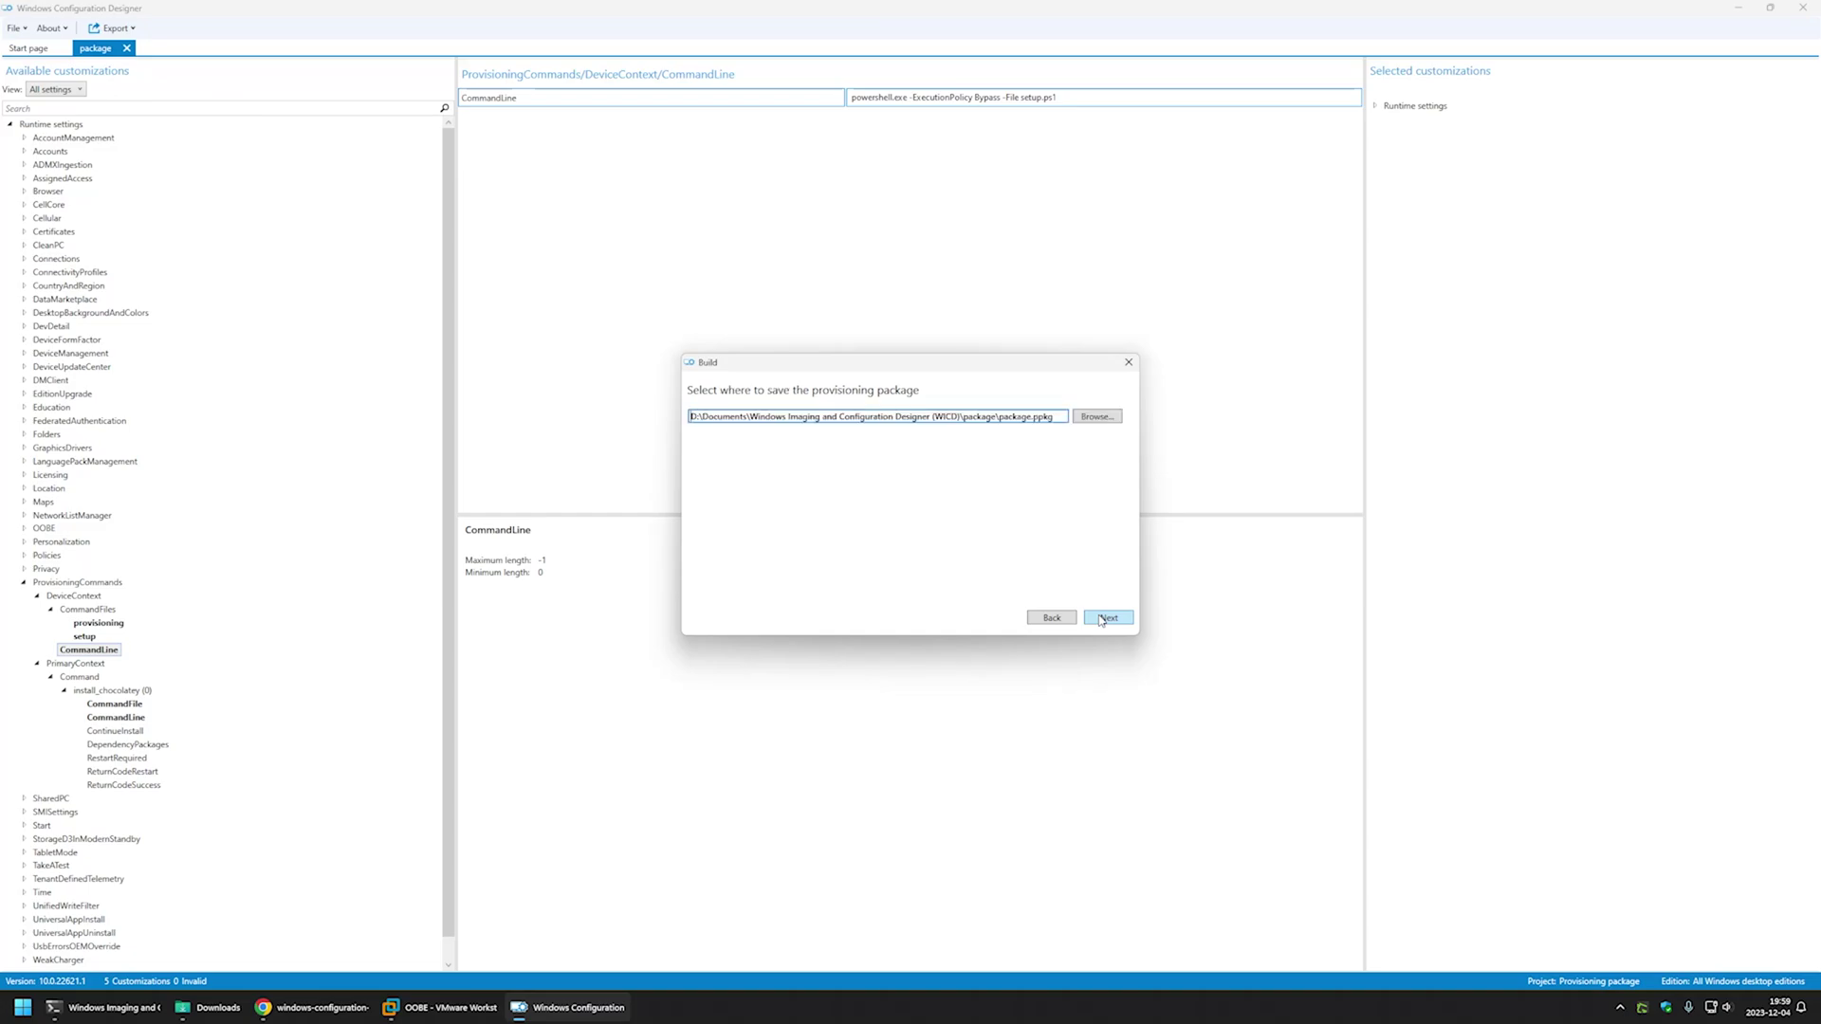
left_click(1101, 620)
left_click(1014, 618)
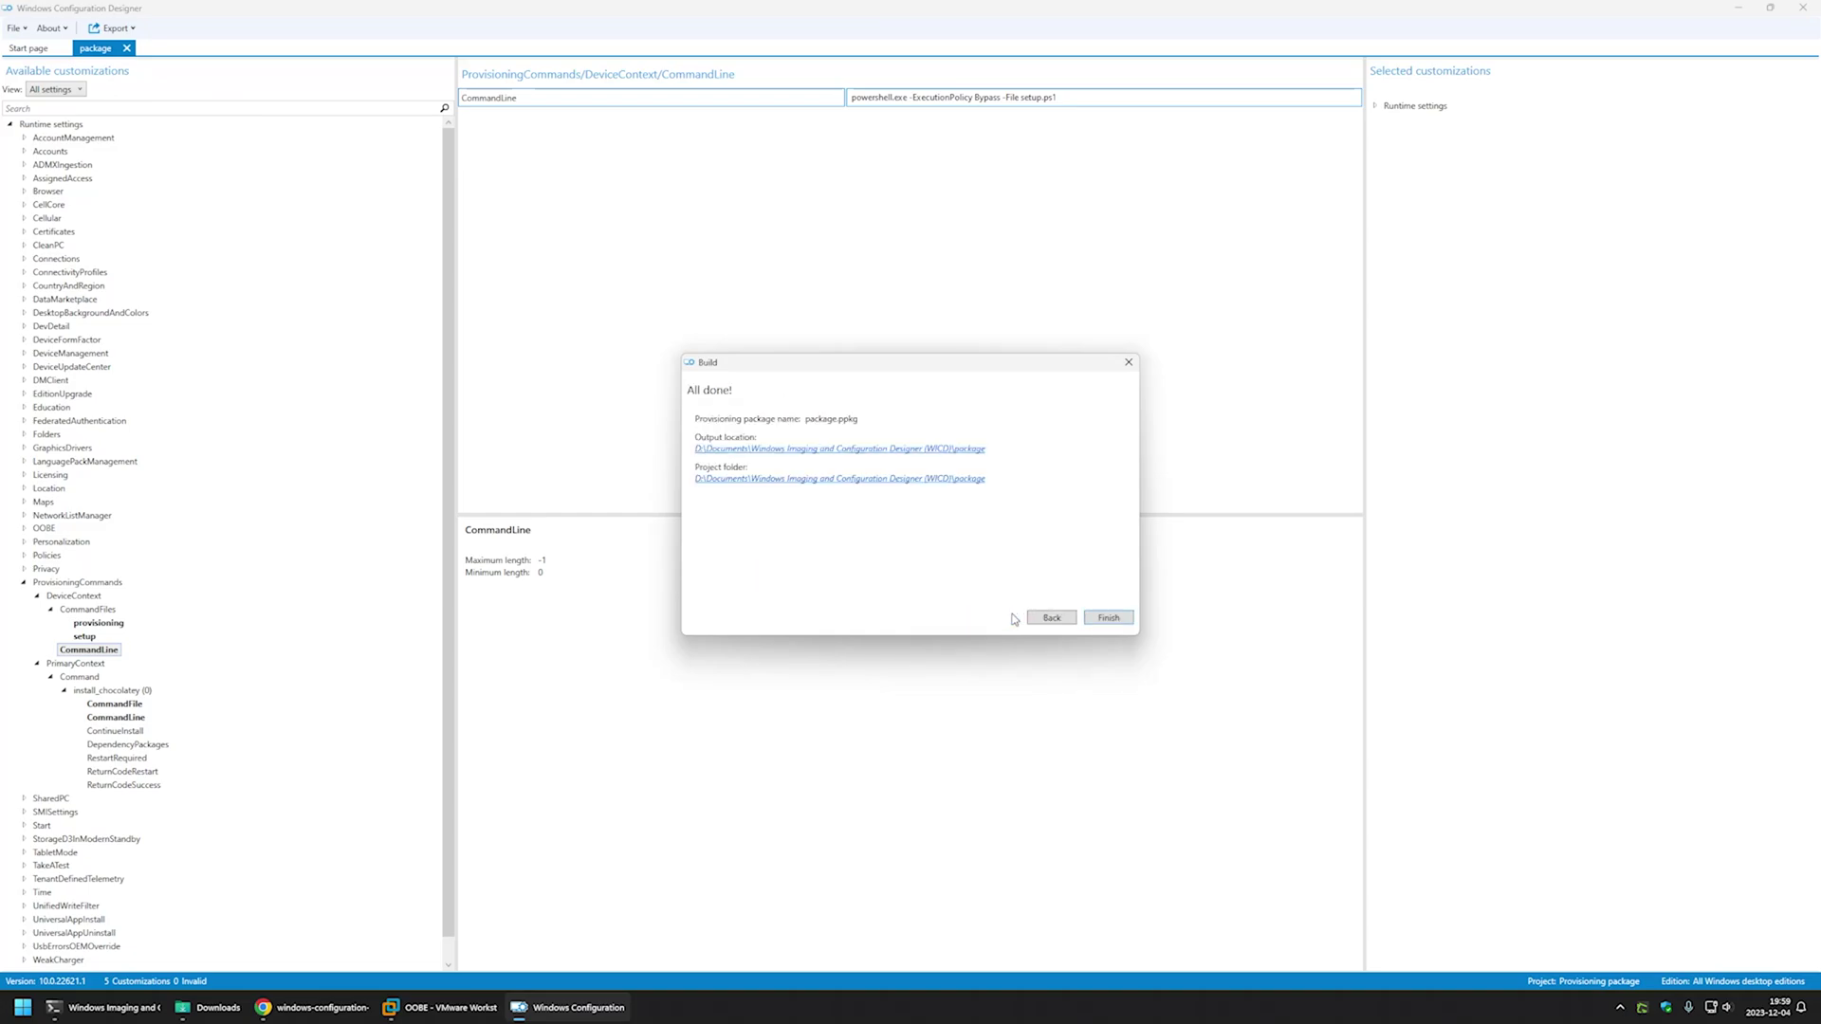
- Copy package.ppkg from its output folder and switch to the OOBE VMware virtual machine
left_click(830, 449)
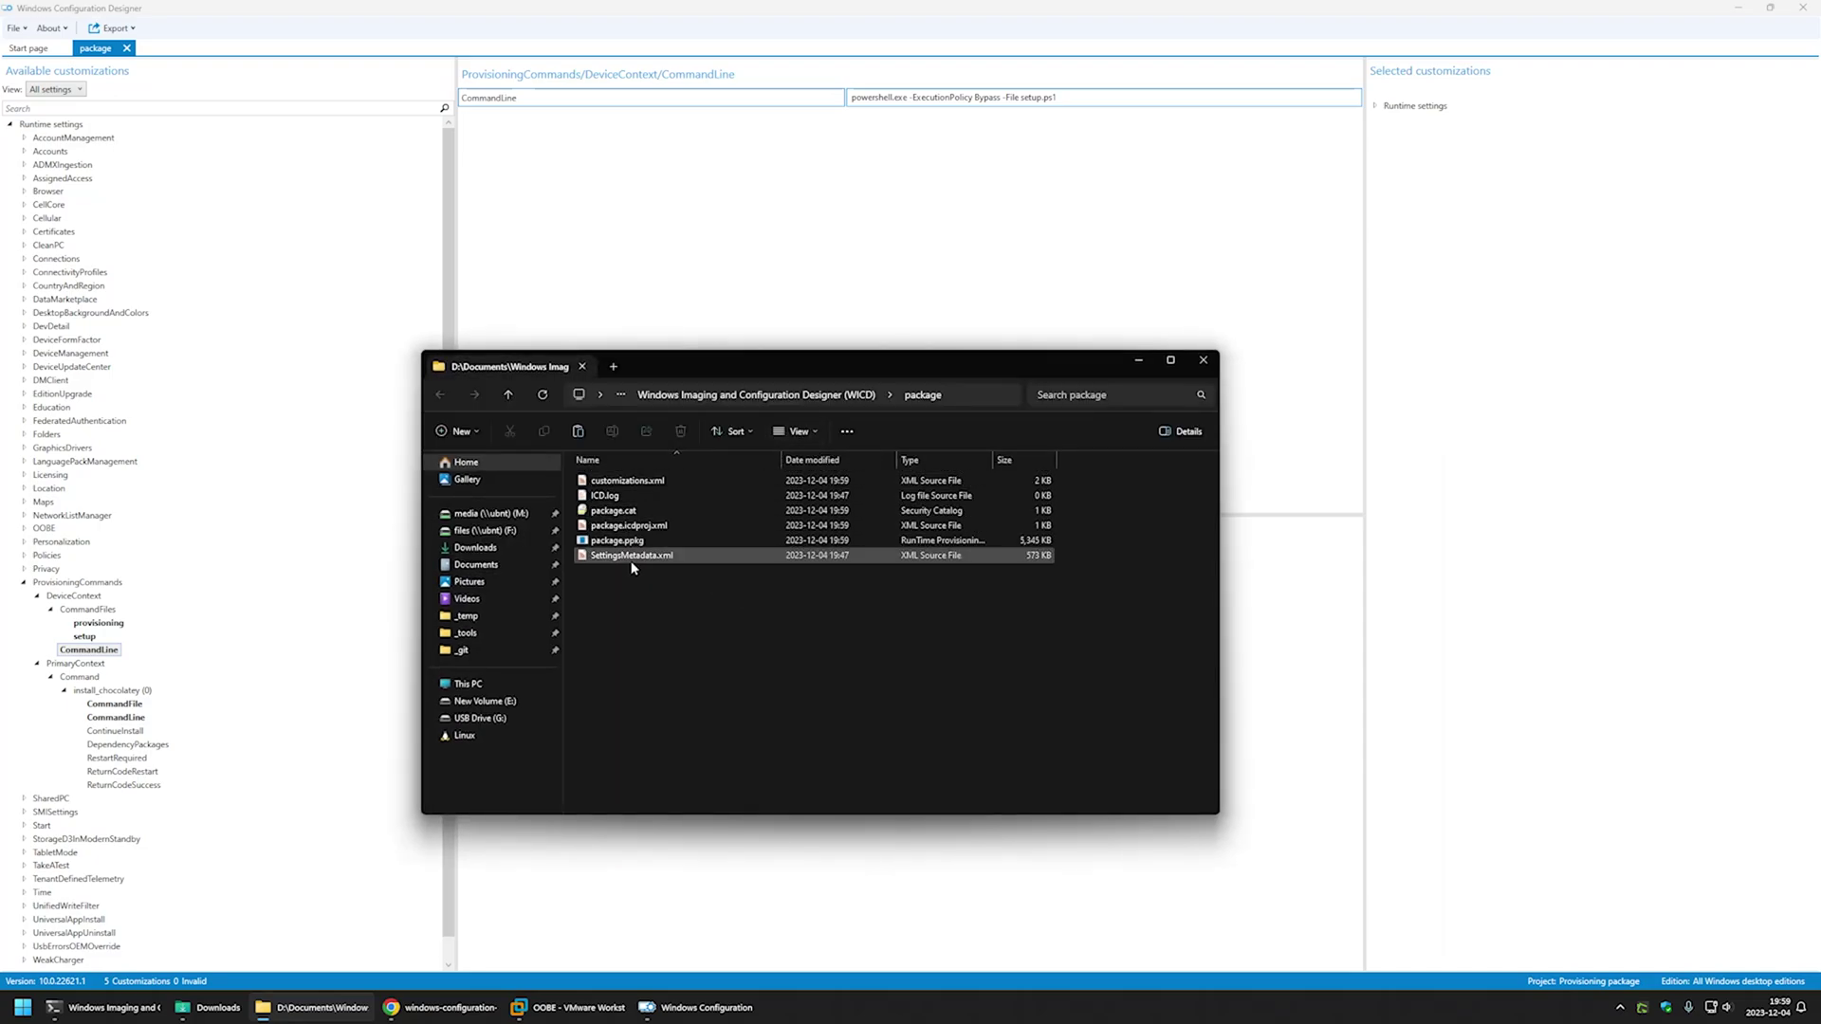
right_click(635, 548)
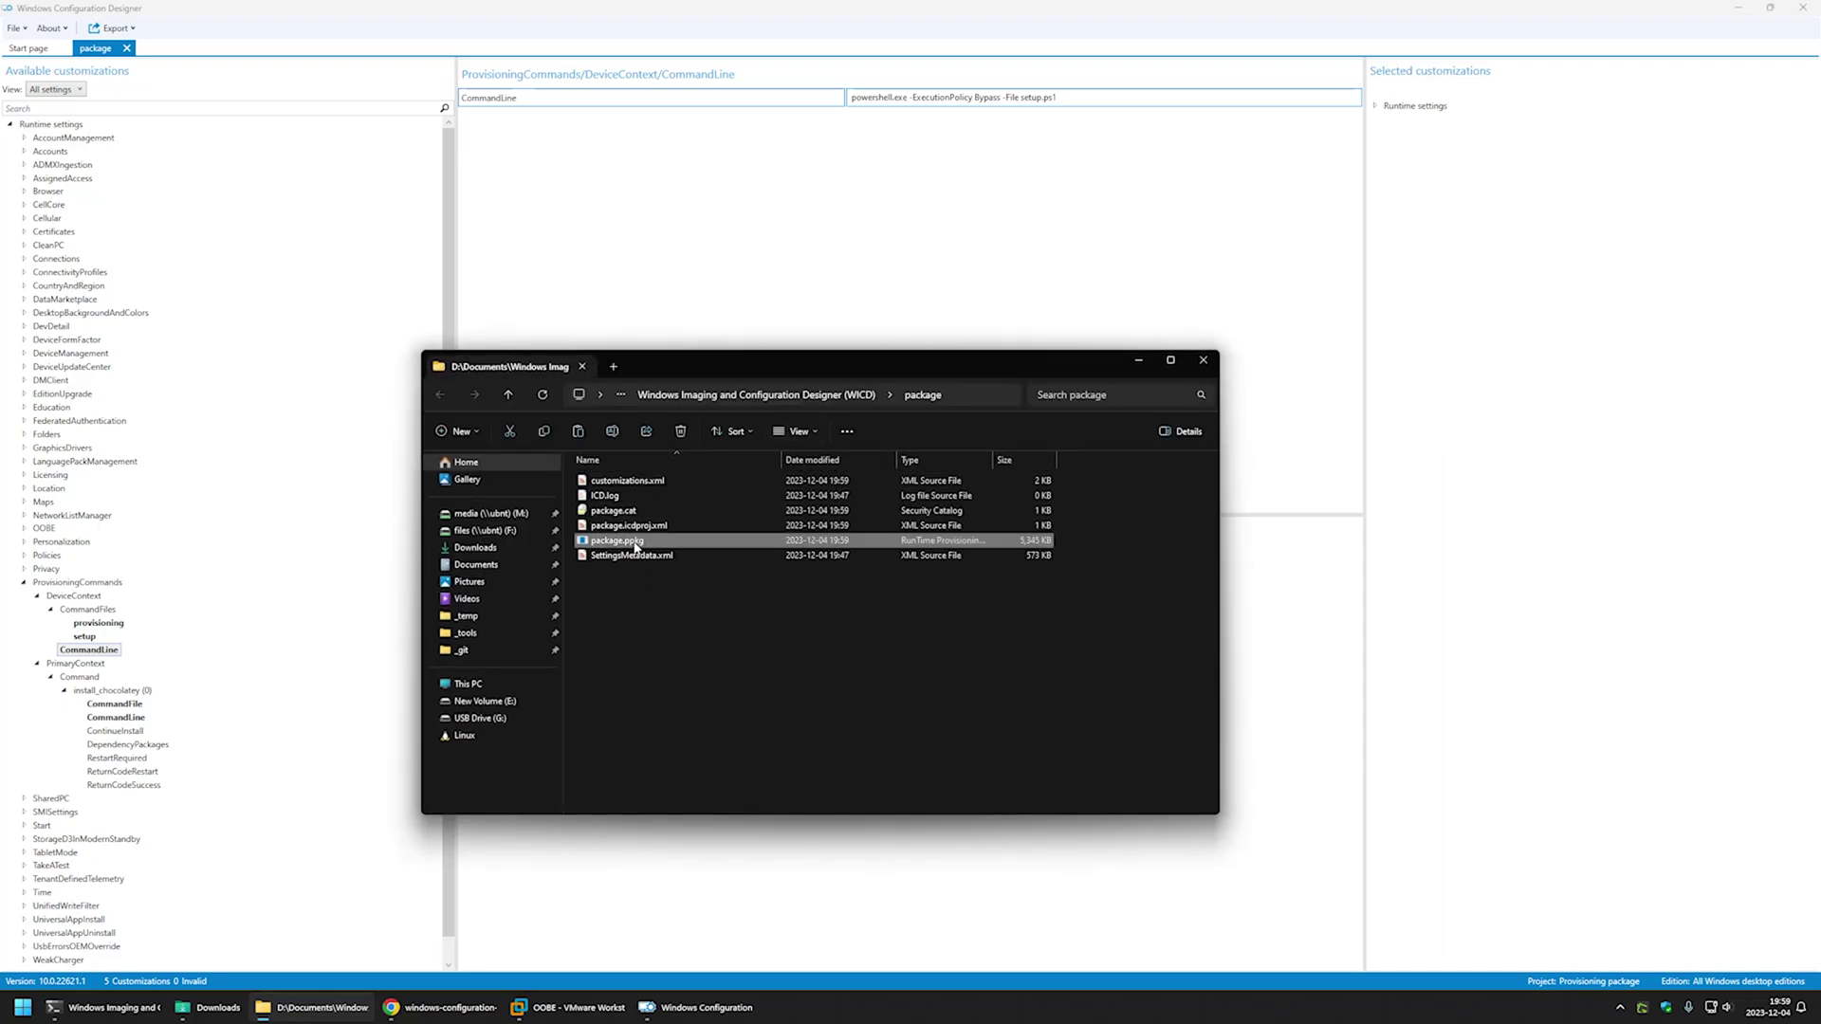
left_click(750, 730)
left_click(567, 1008)
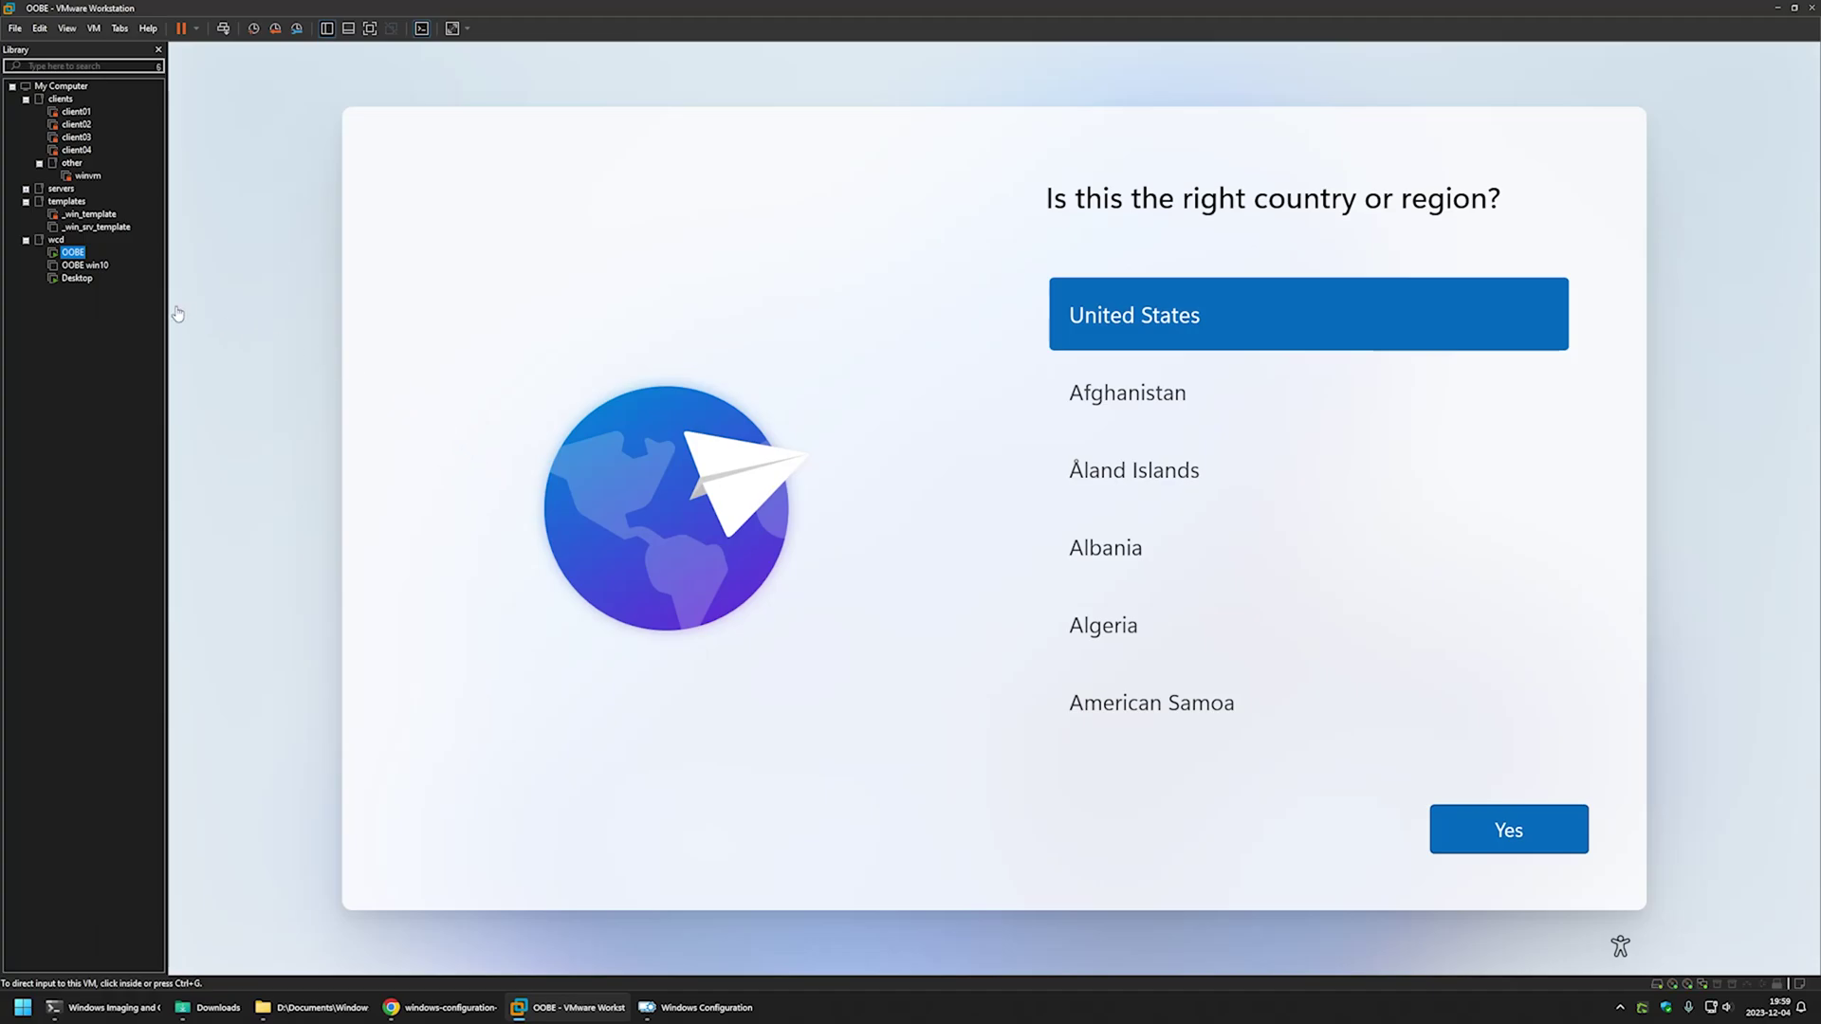
- Switch to the Desktop VM and paste the provisioning package onto its desktop
left_click(76, 279)
left_click(470, 298)
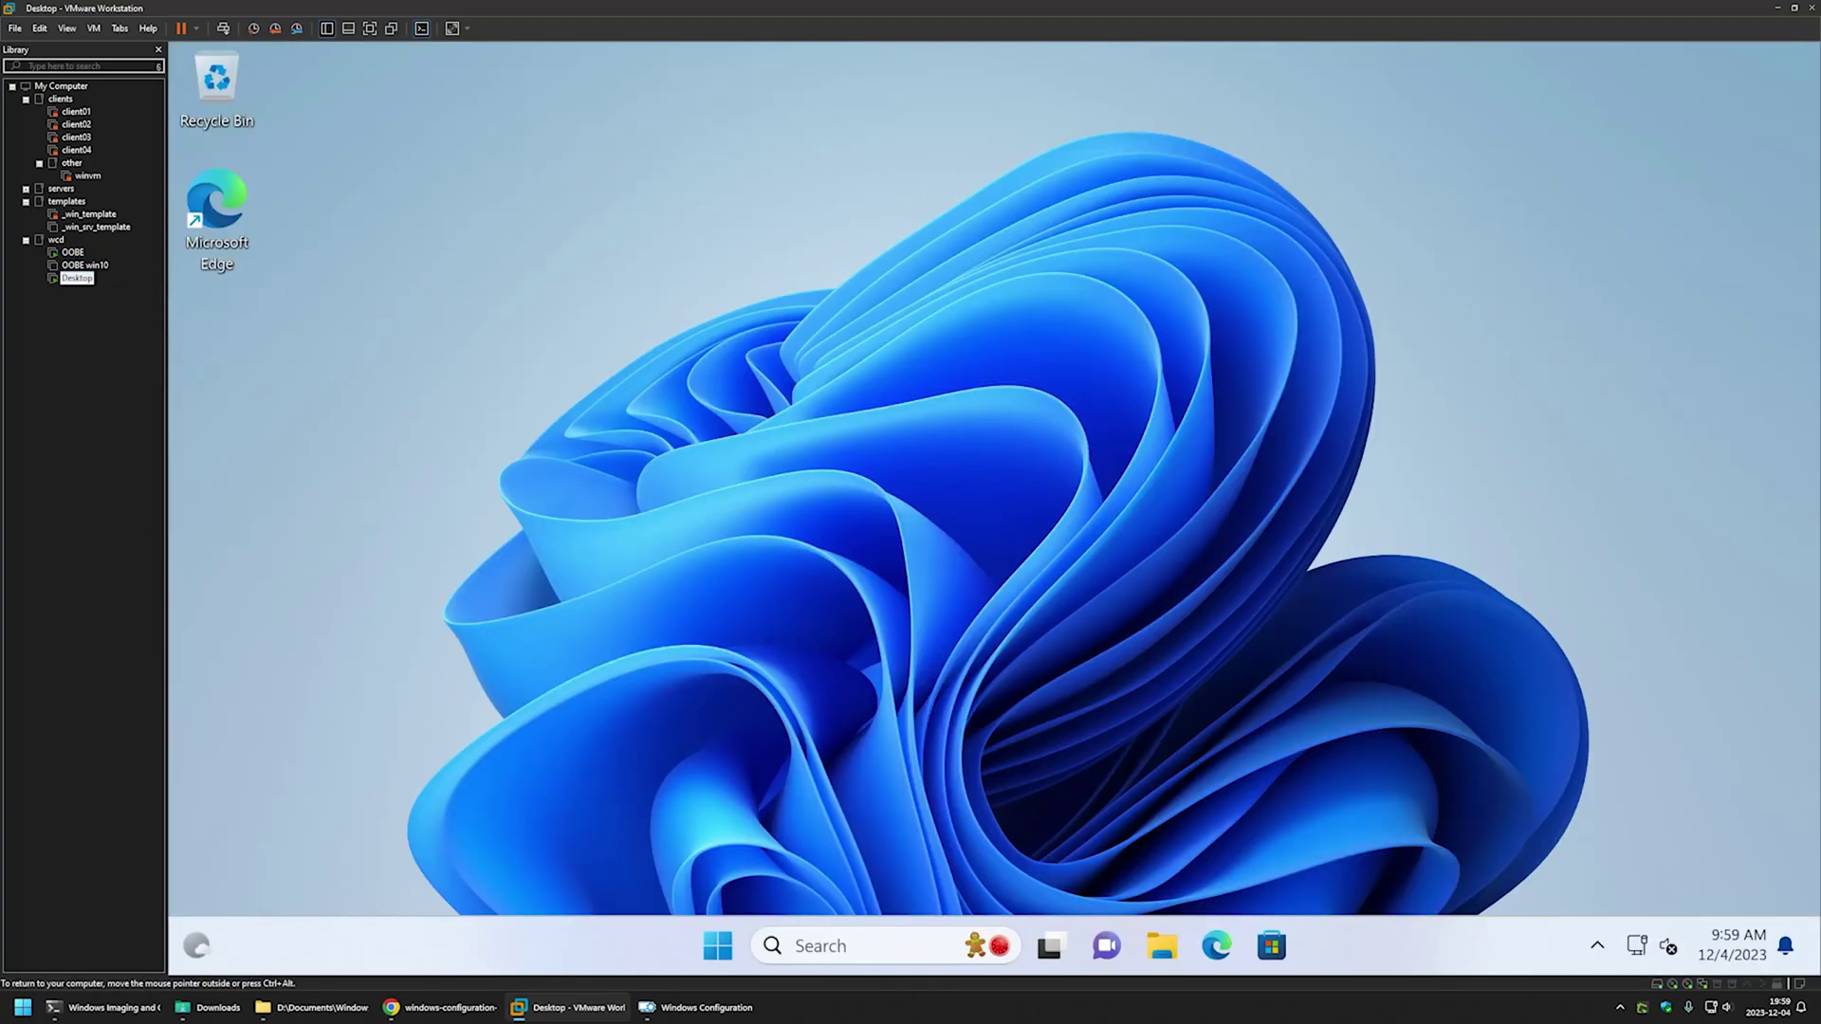
right_click(521, 314)
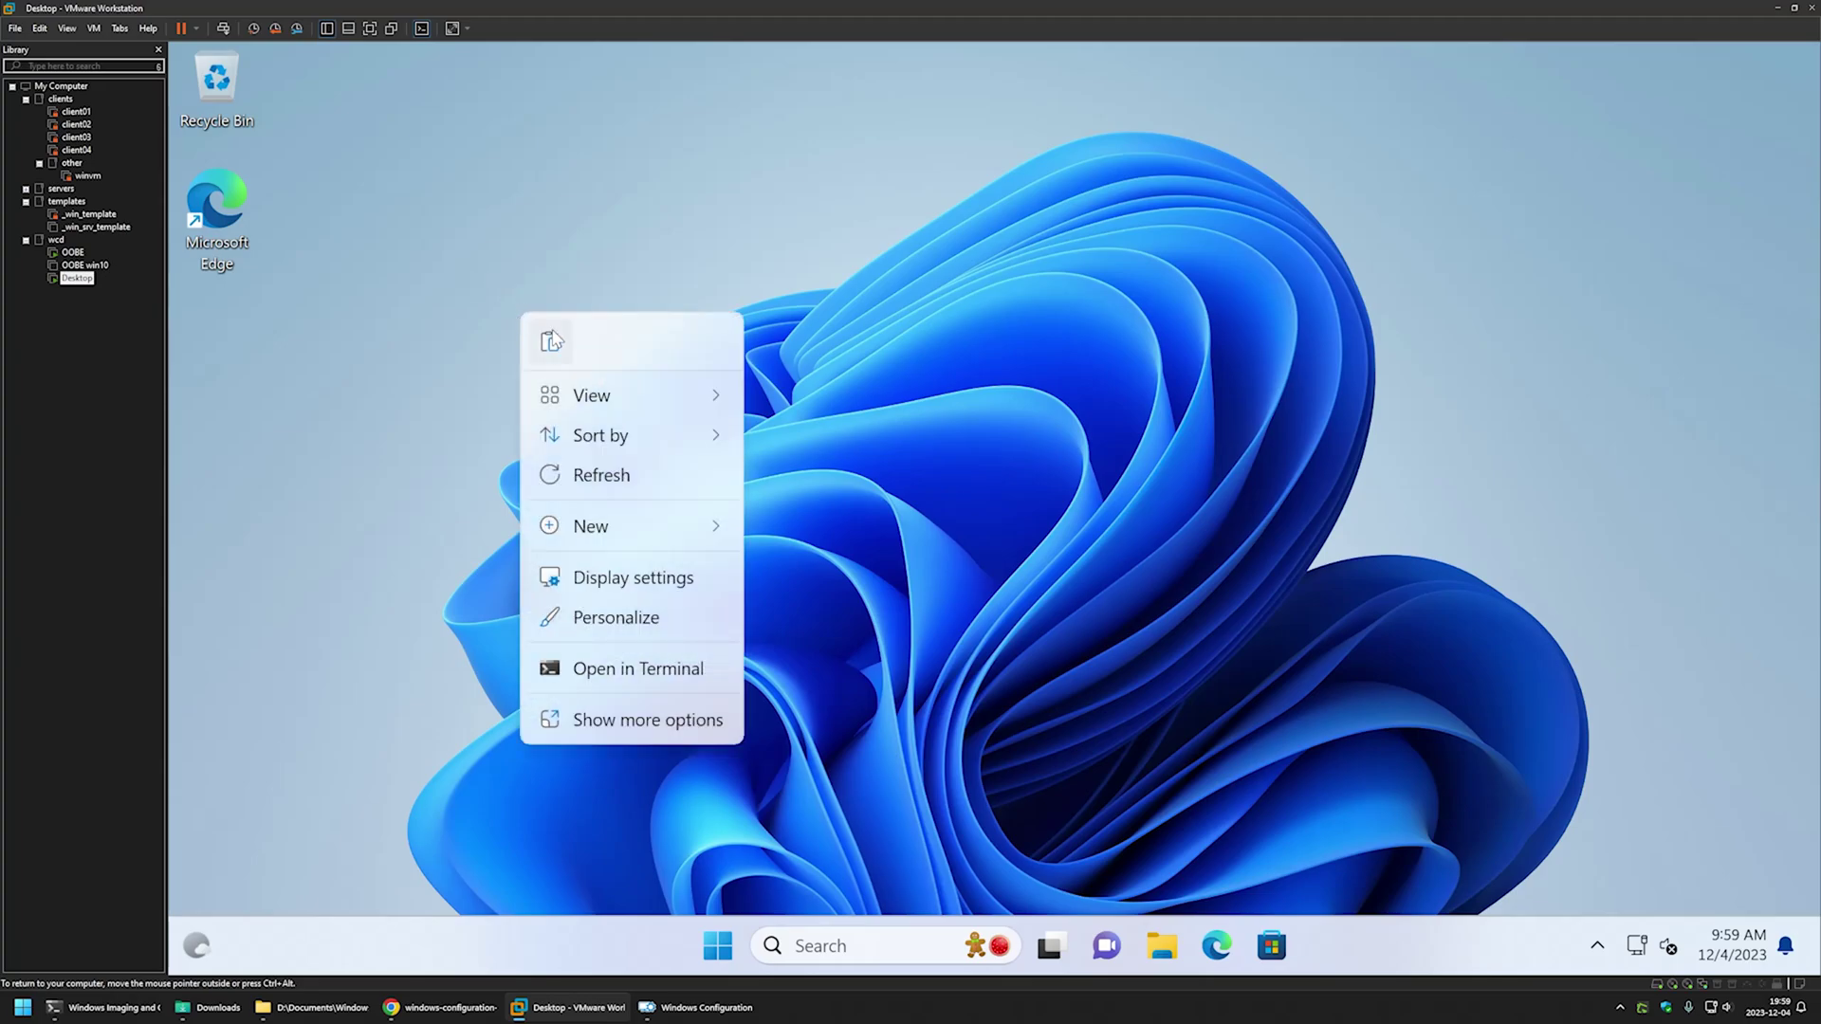
key("ctrl+alt")
left_click(520, 442)
- Open File Explorer at c:\programdata and snap it to the right half
left_click(1162, 946)
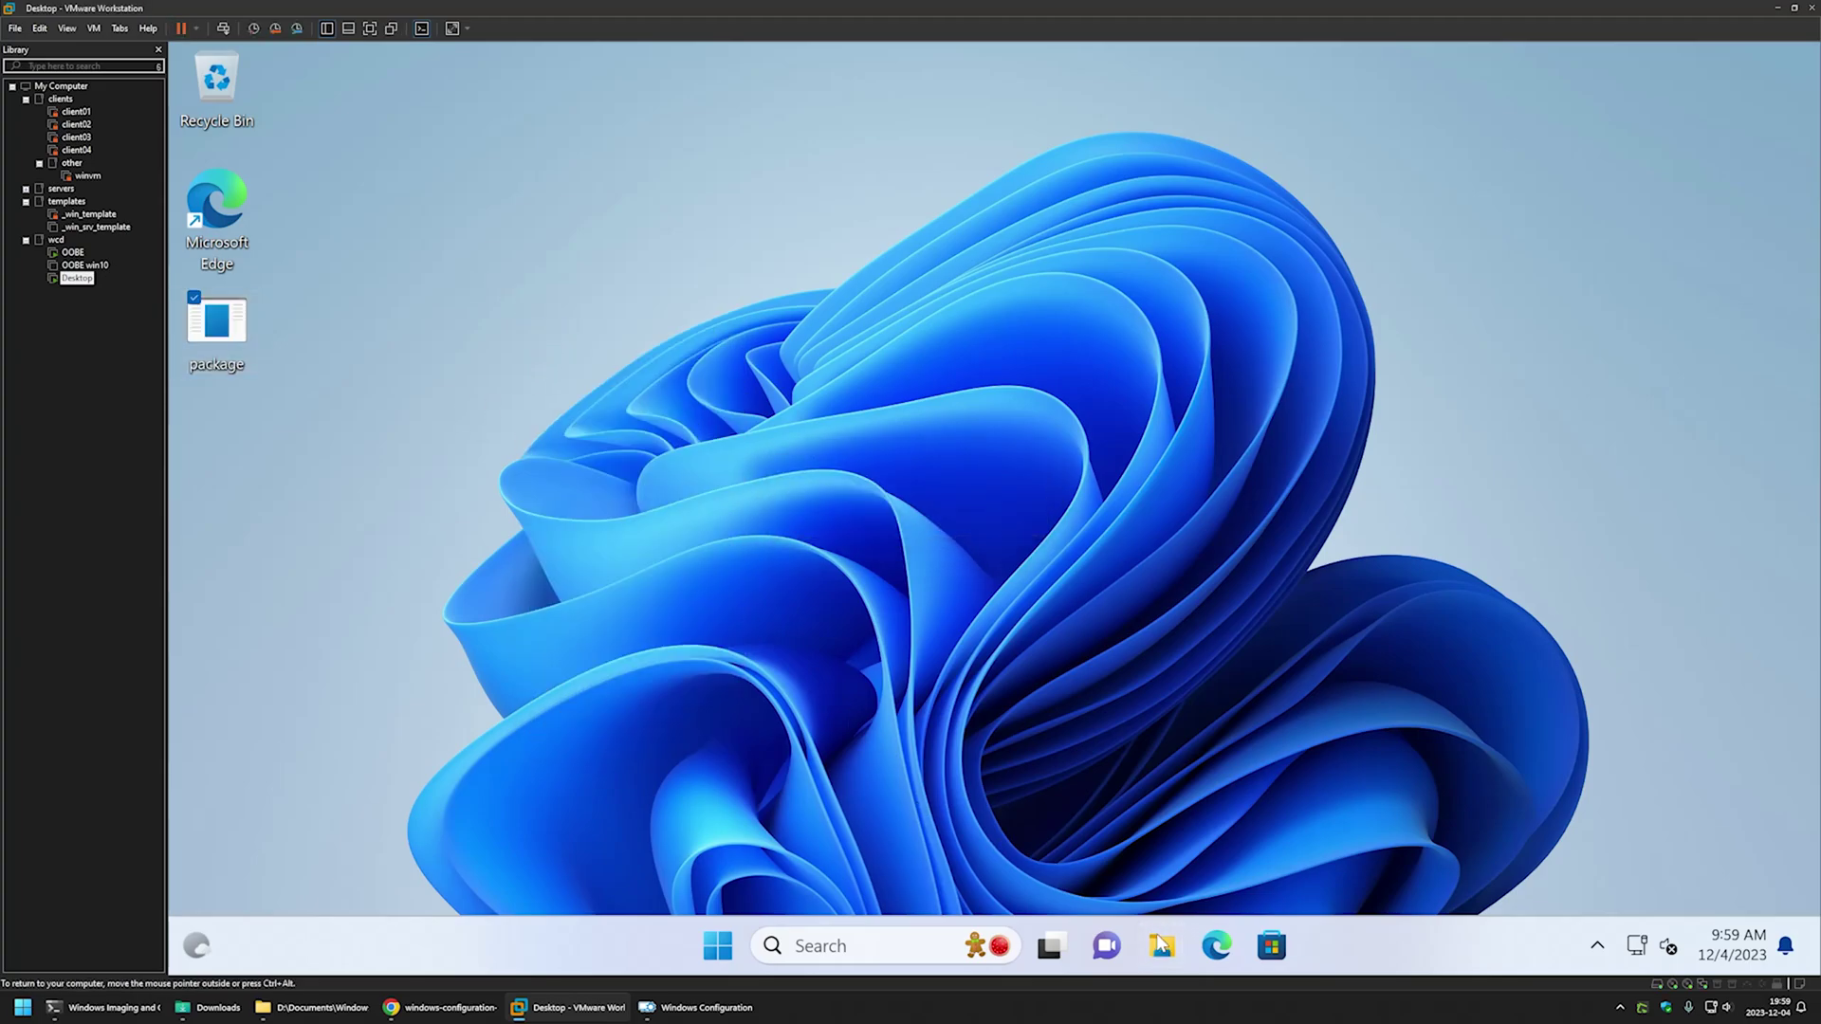
left_click(933, 196)
type("c")
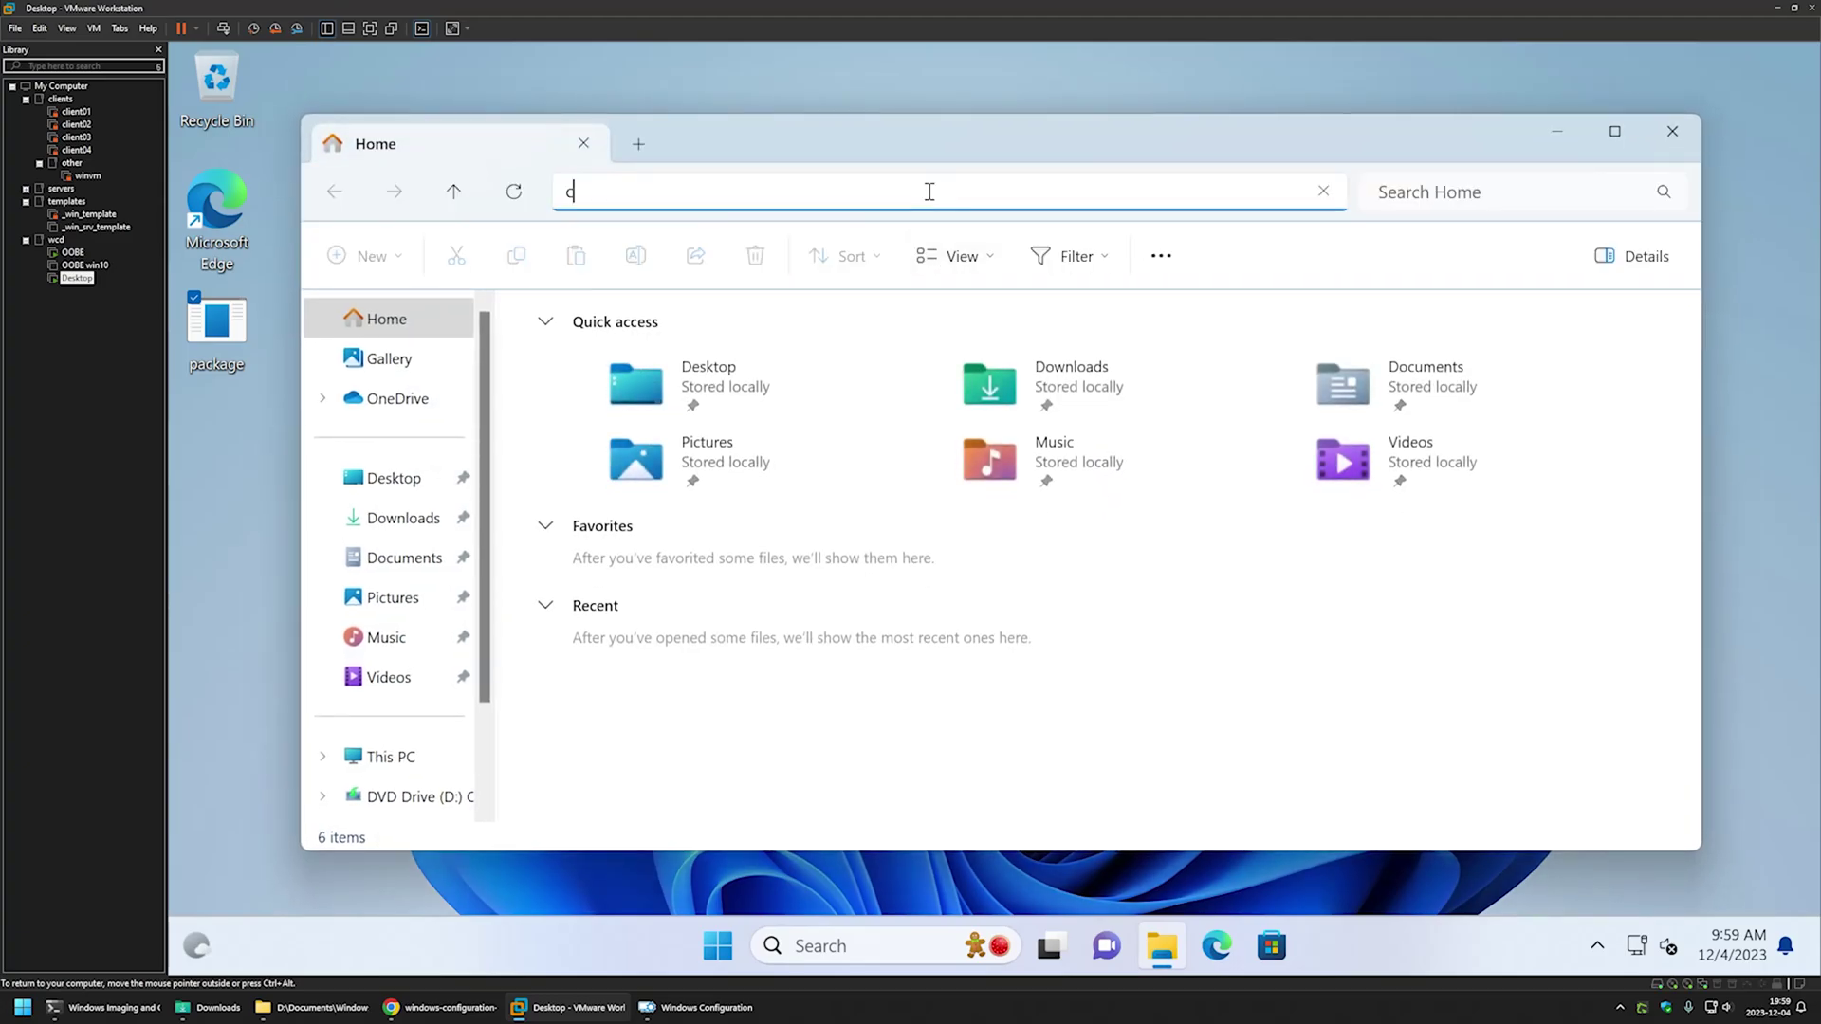
type(":\\programdata")
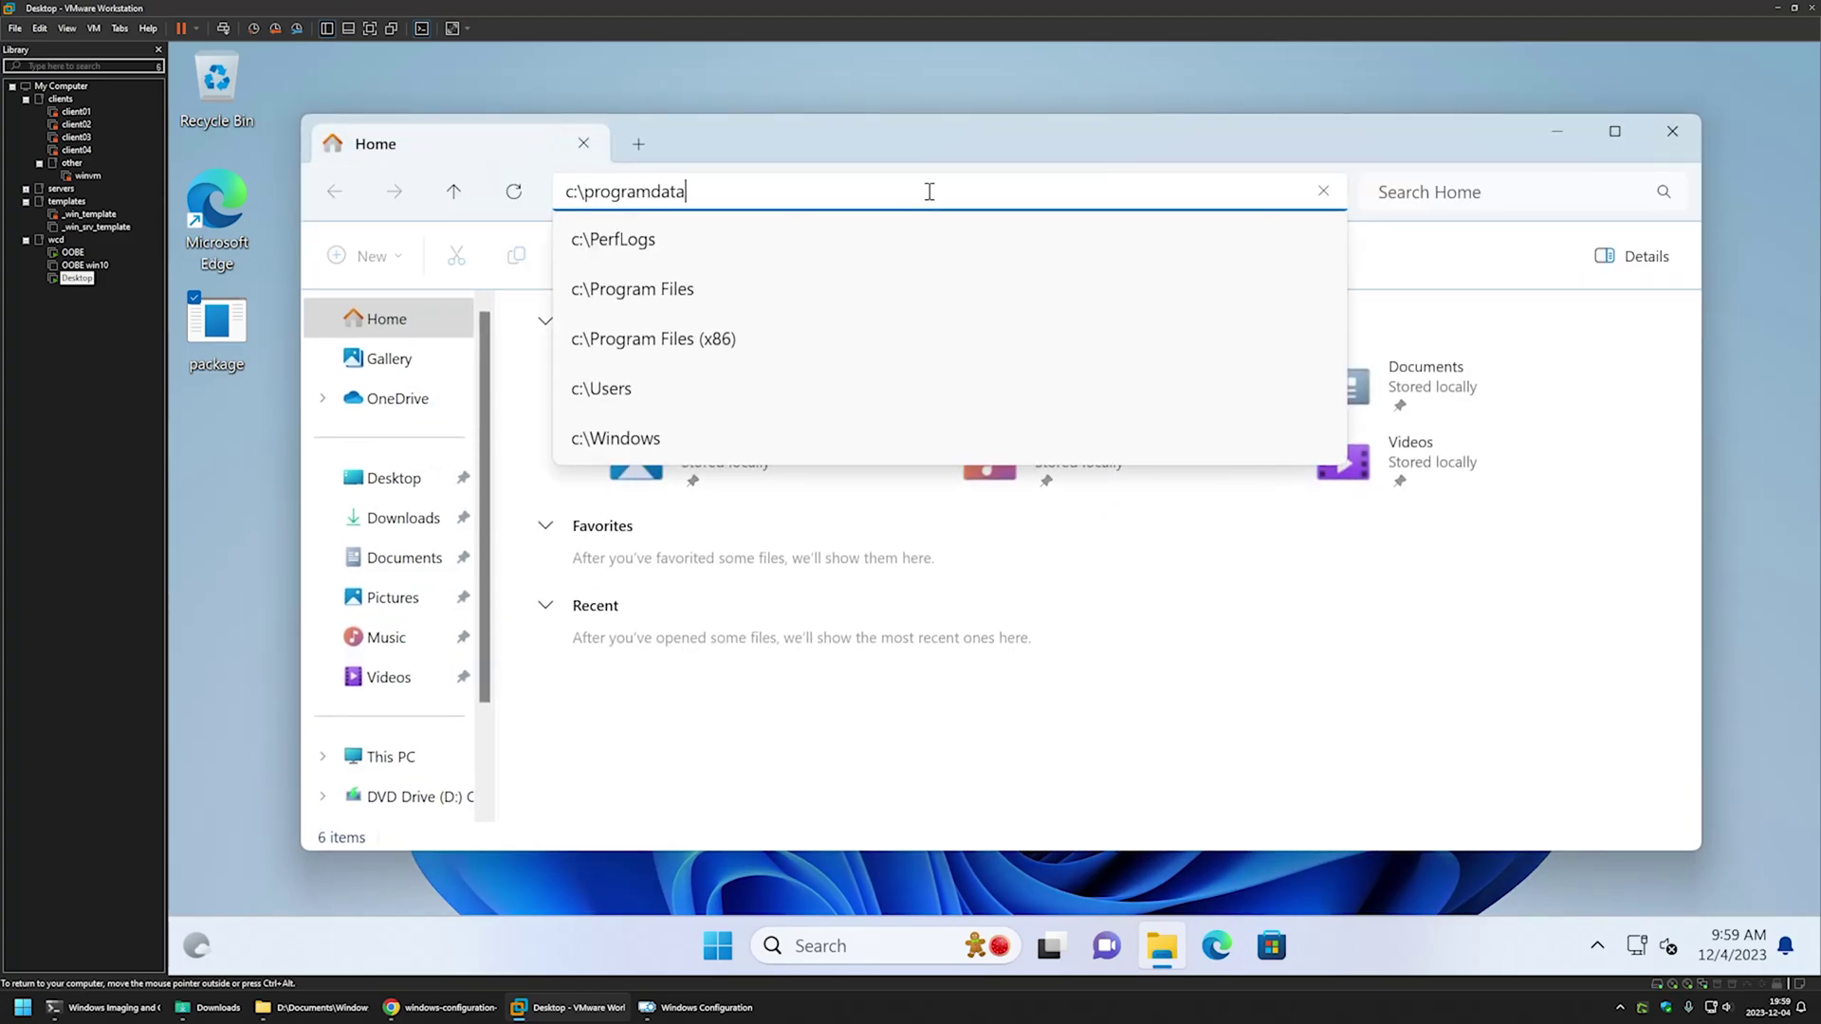
key("Return")
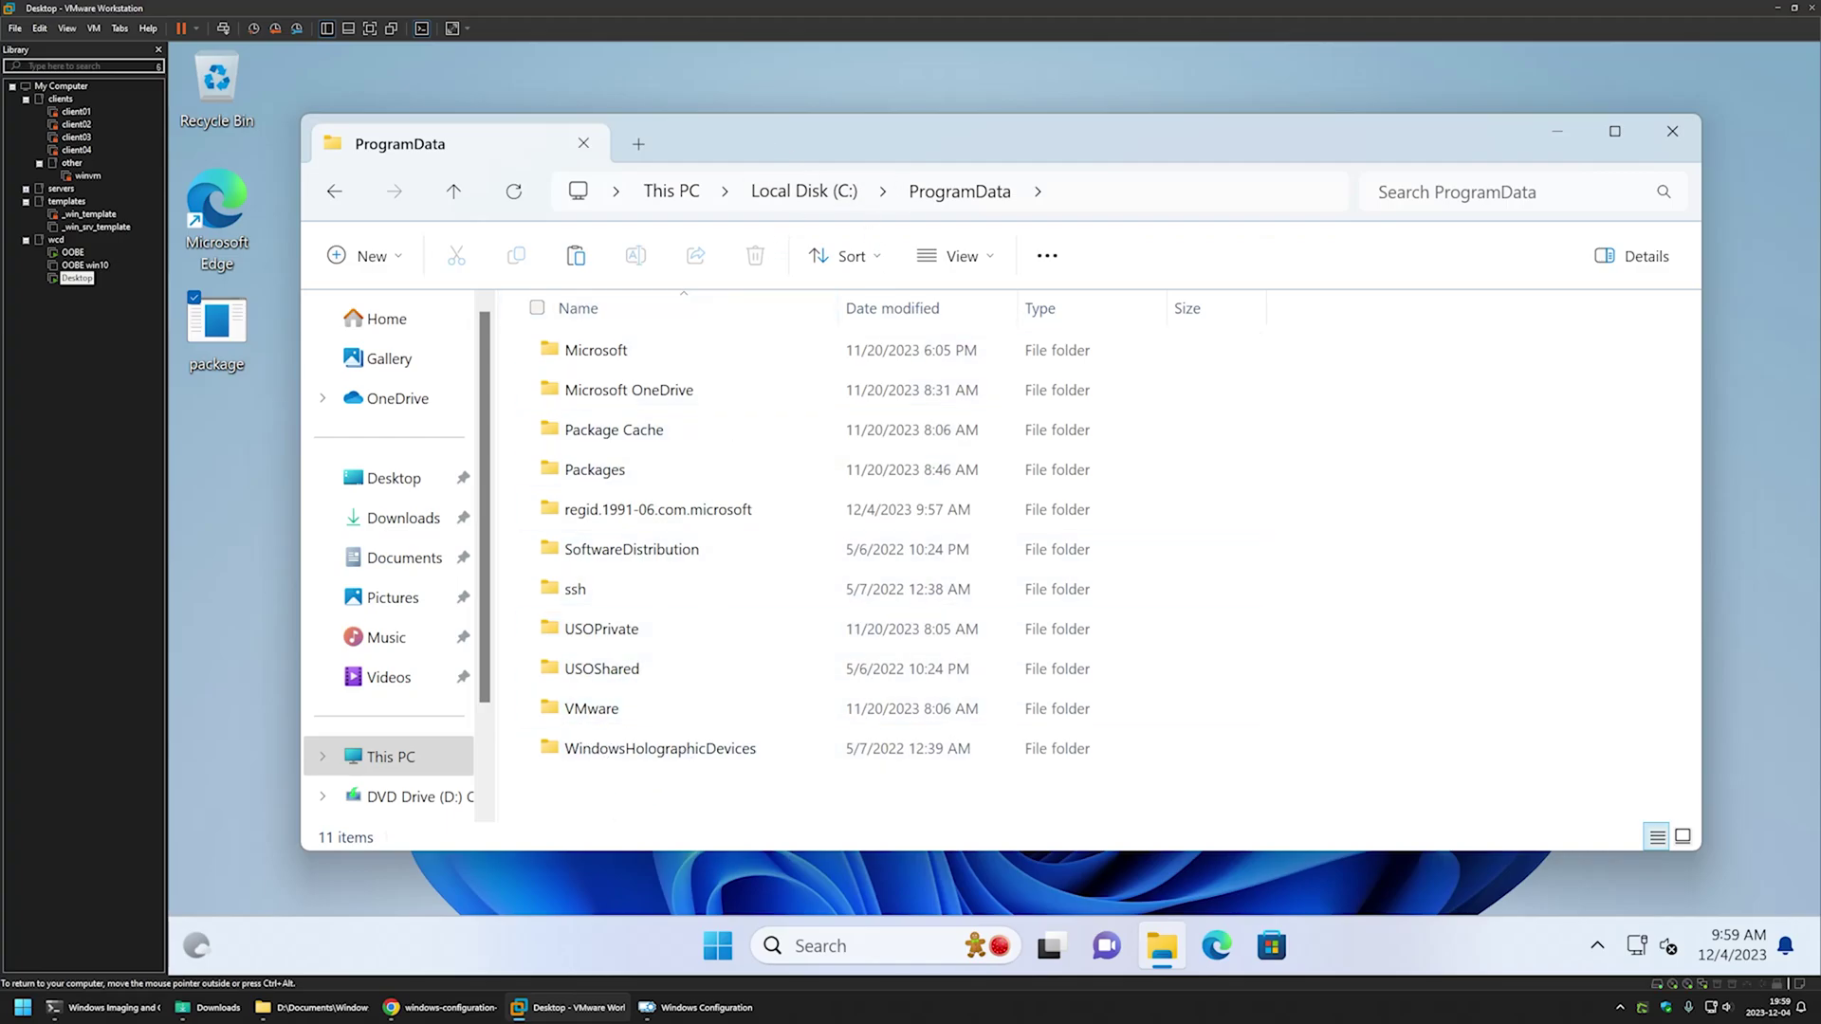
key("super+Right")
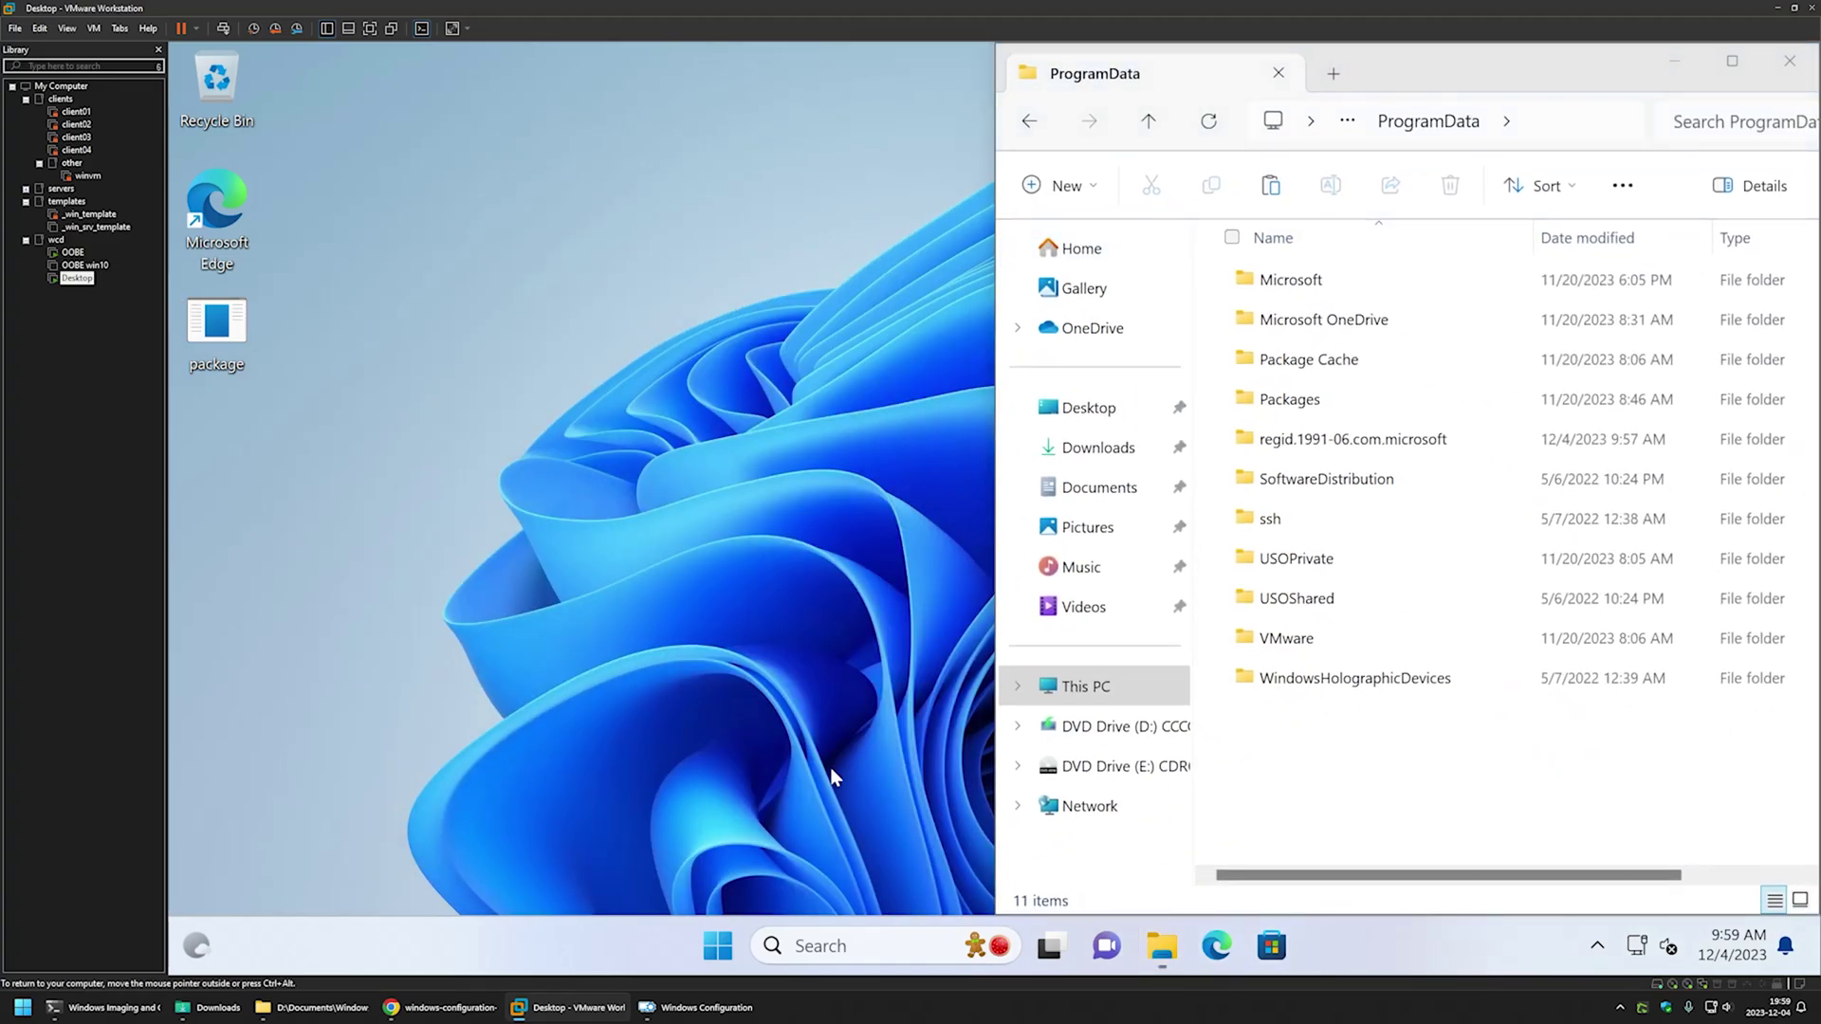
- Search for regedit and launch Registry Editor as administrator
left_click(718, 945)
type("reged")
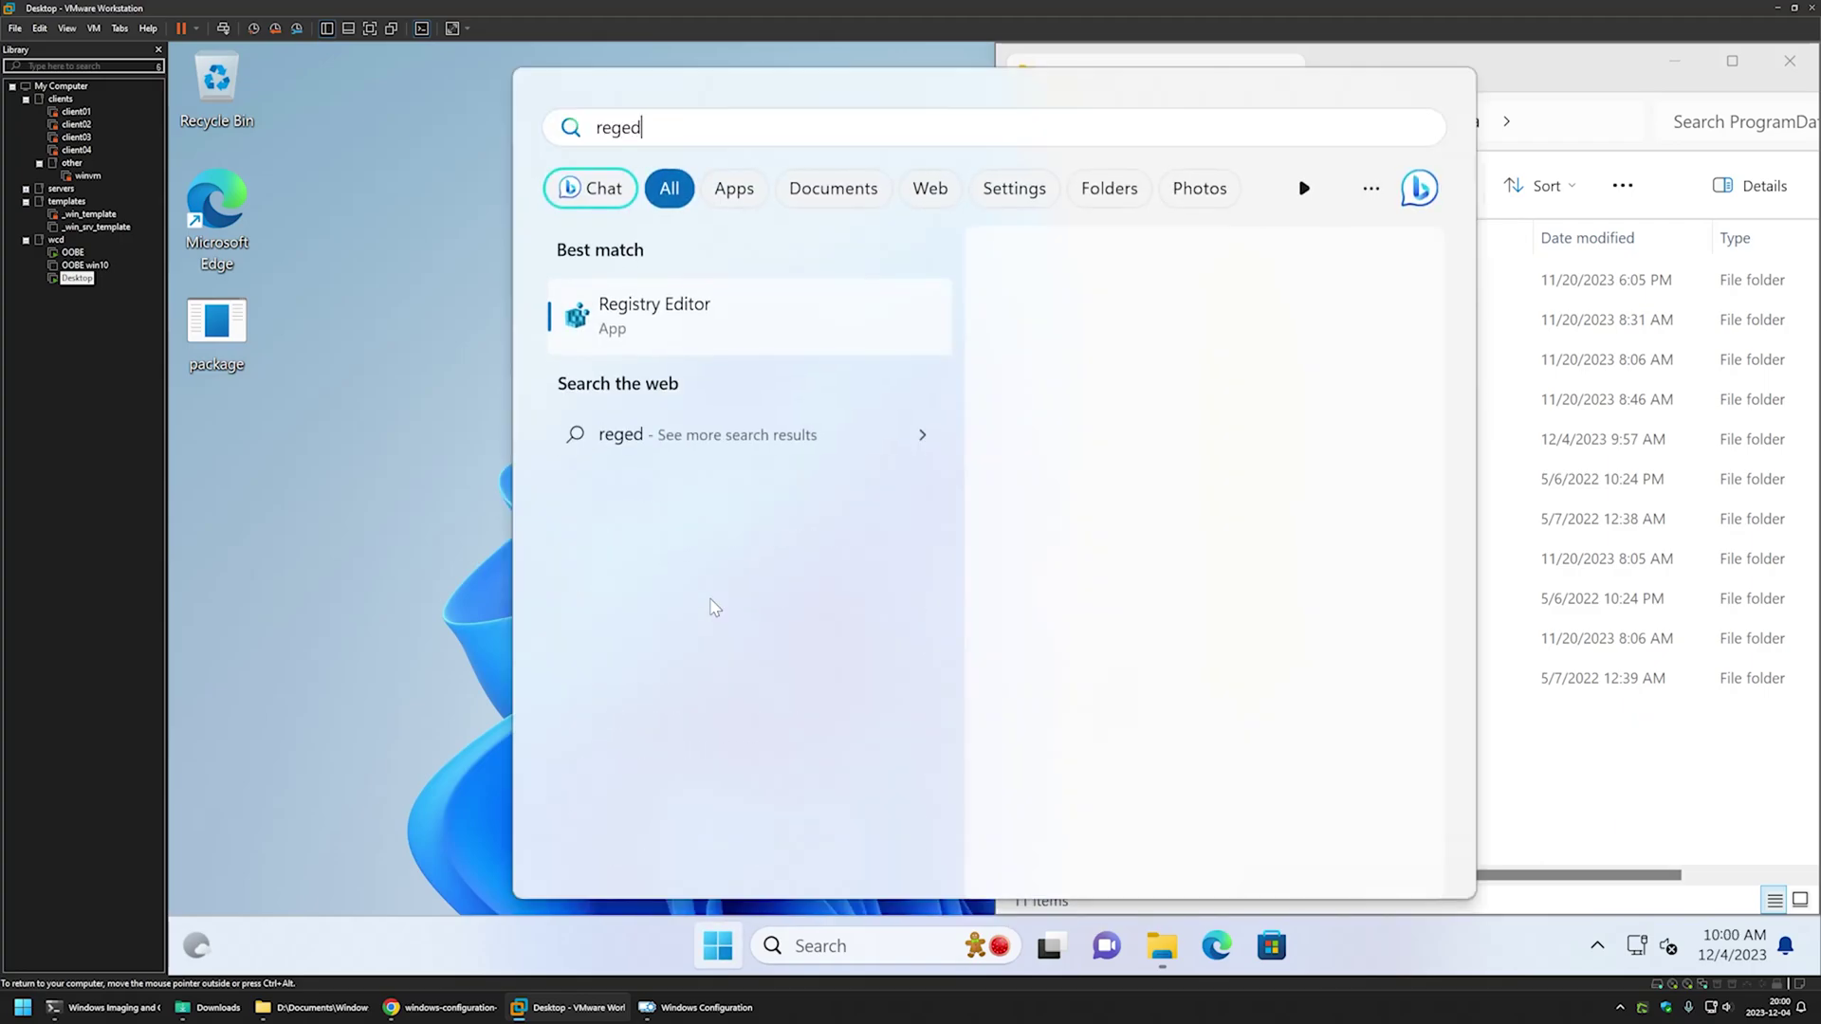
type("it")
left_click(1036, 495)
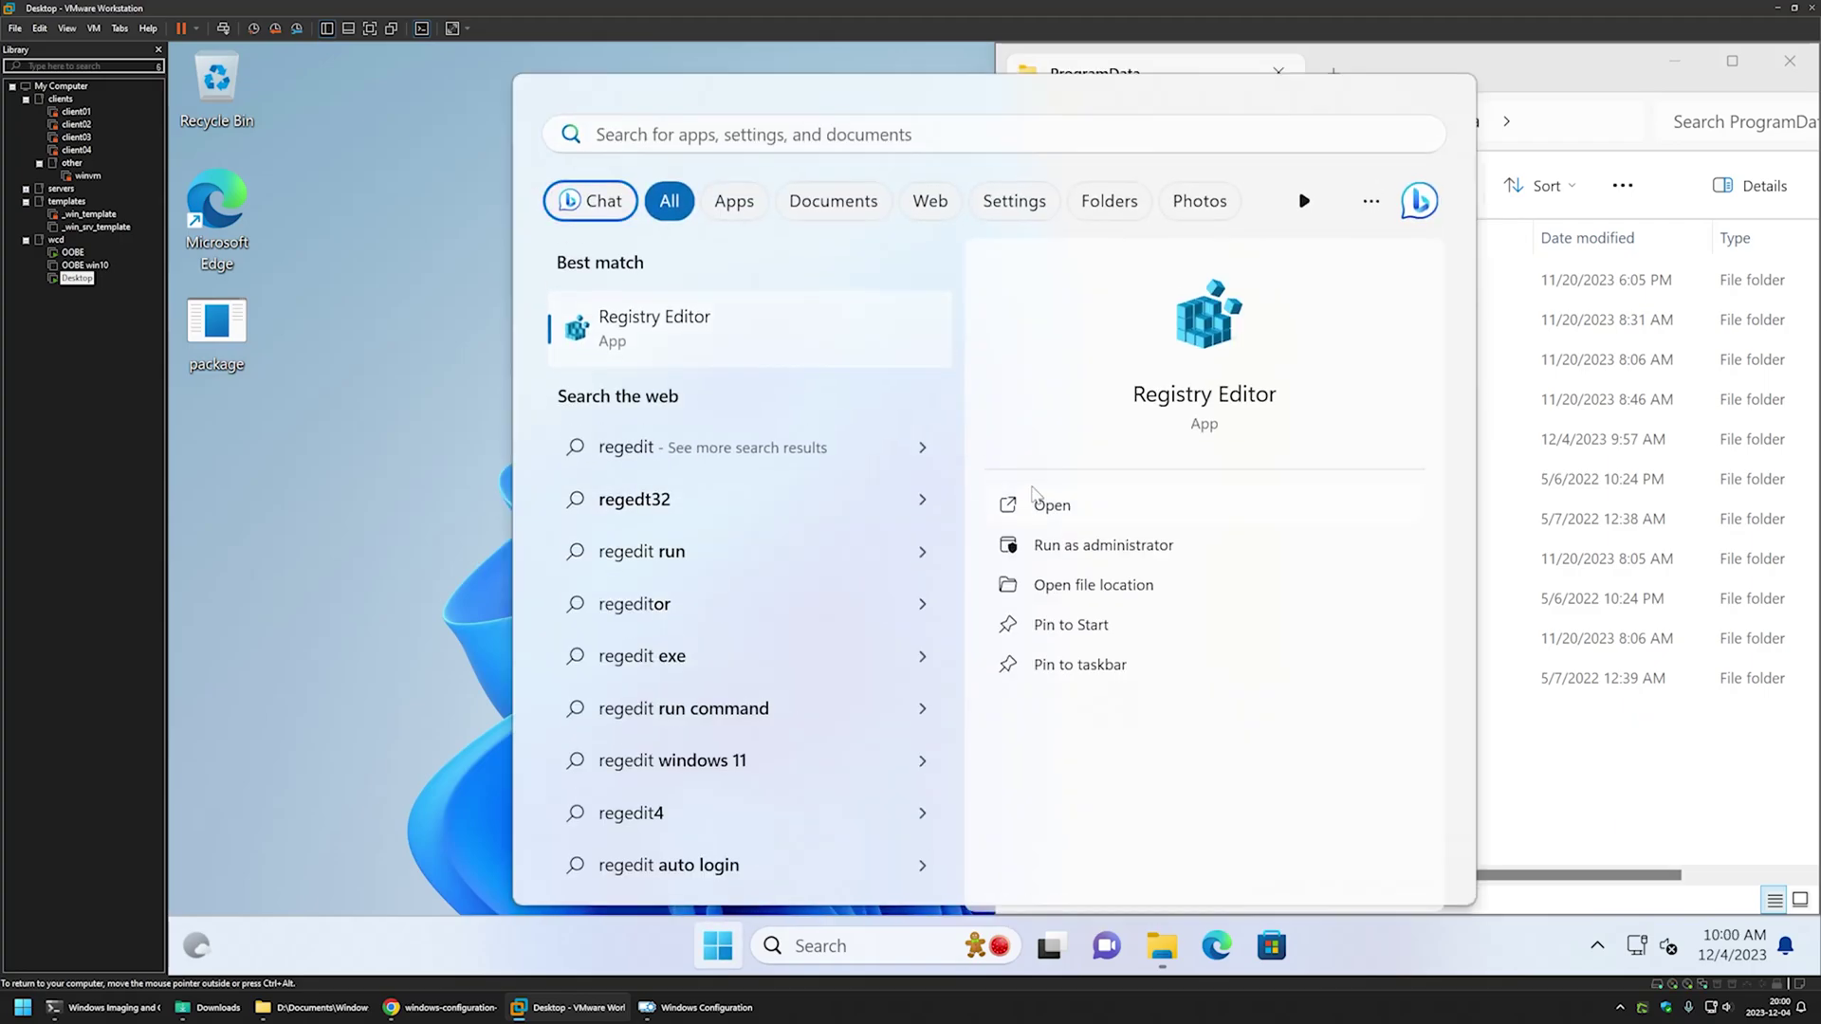
left_click(860, 686)
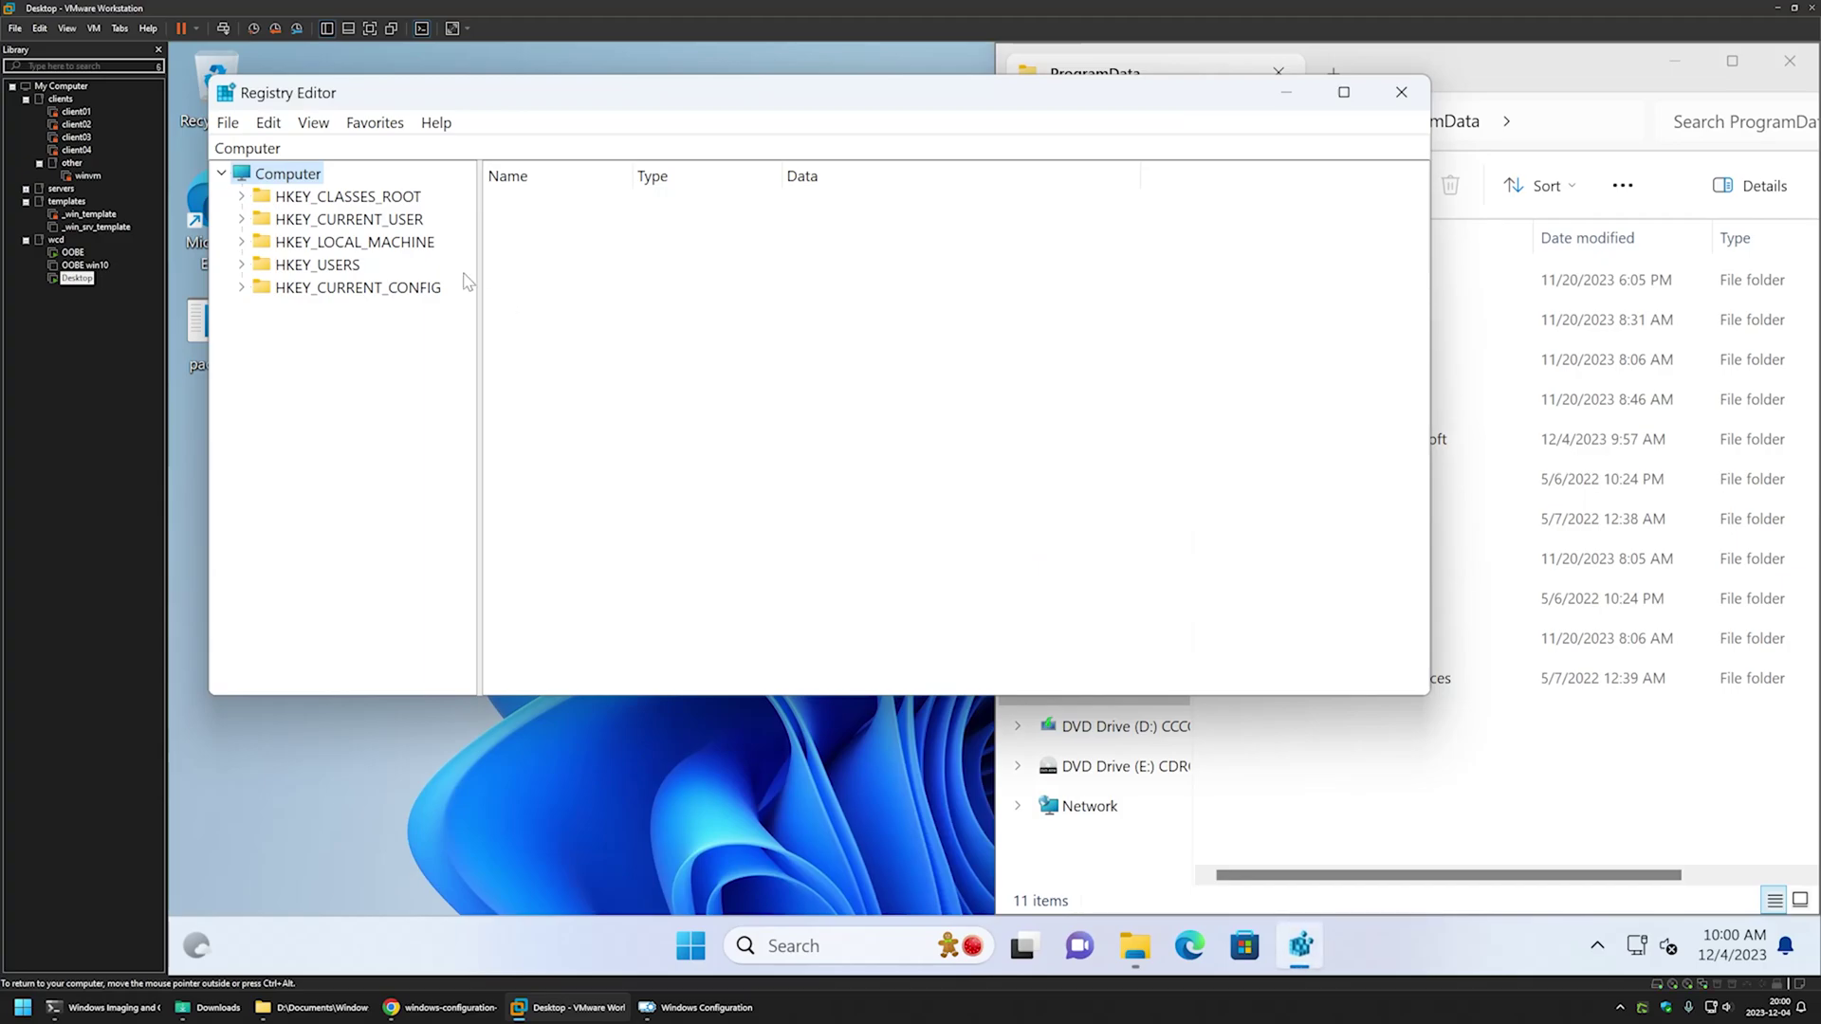
- Navigate to HKLM\SOFTWARE\Microsoft\Windows\CurrentVersion\RunOnce and move Registry Editor left
double_click(410, 244)
double_click(342, 426)
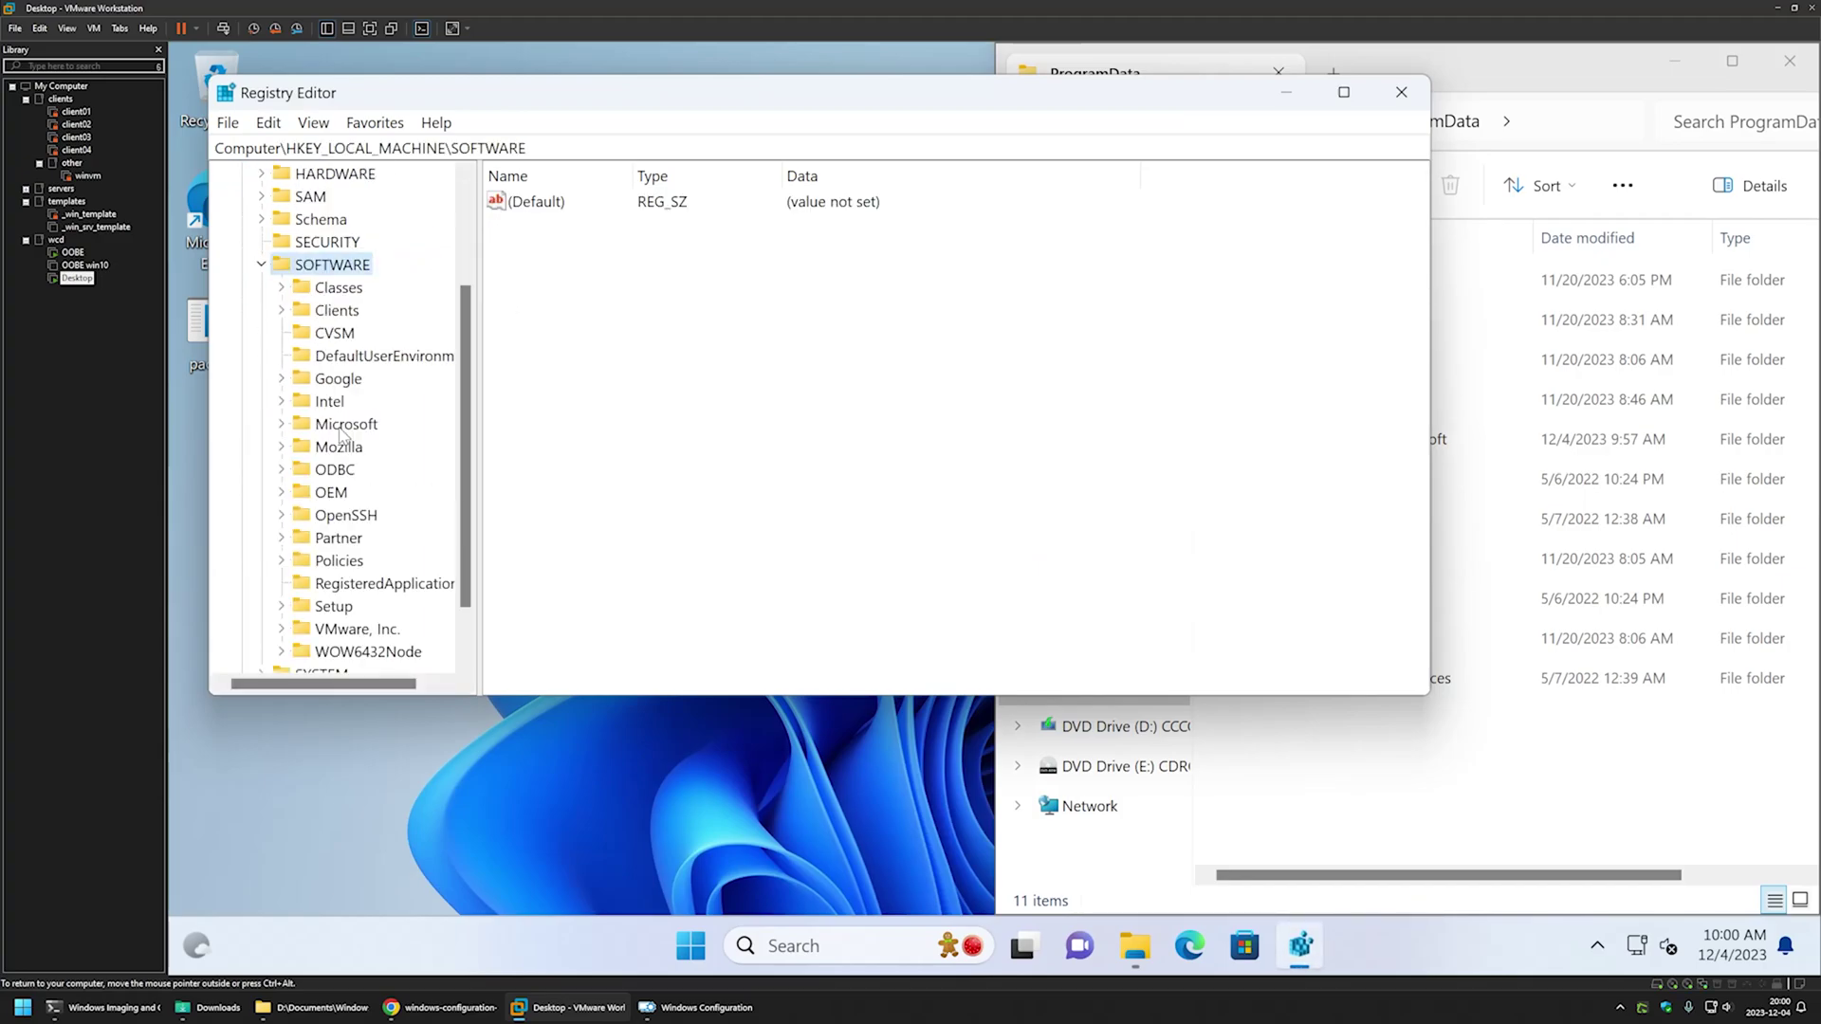
double_click(346, 427)
type("wab")
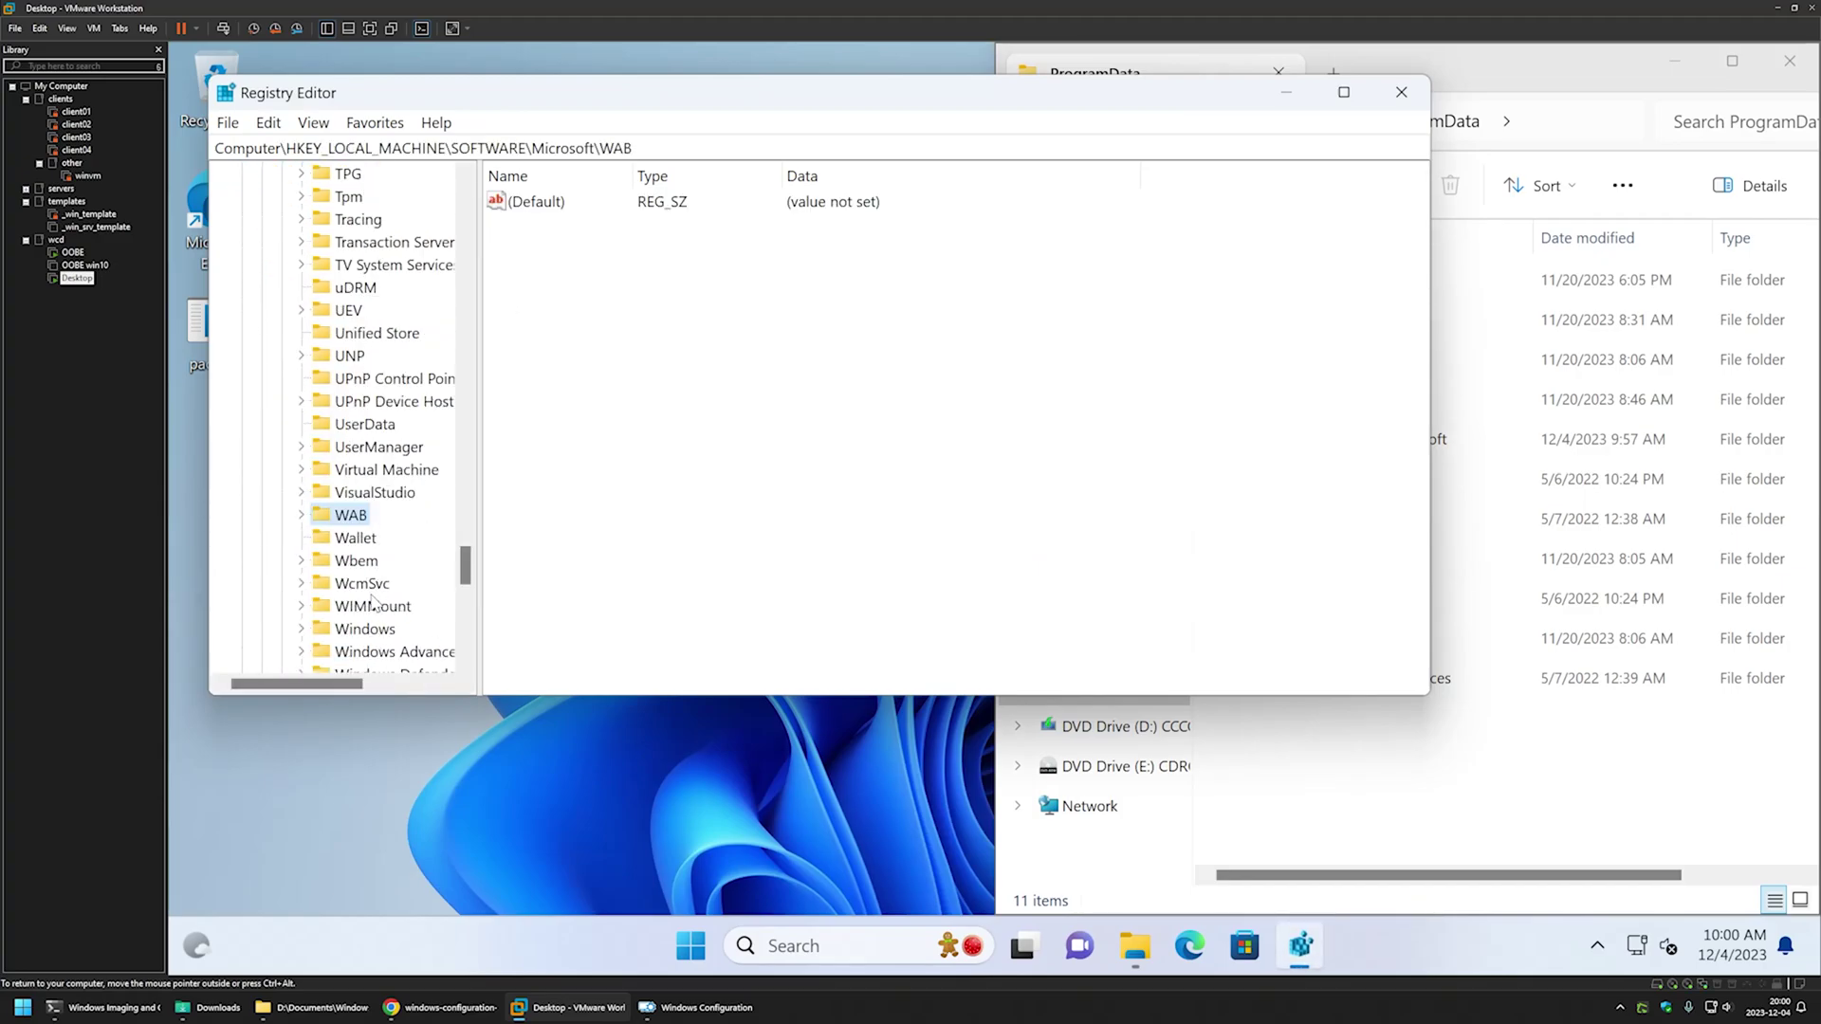
double_click(365, 629)
double_click(403, 288)
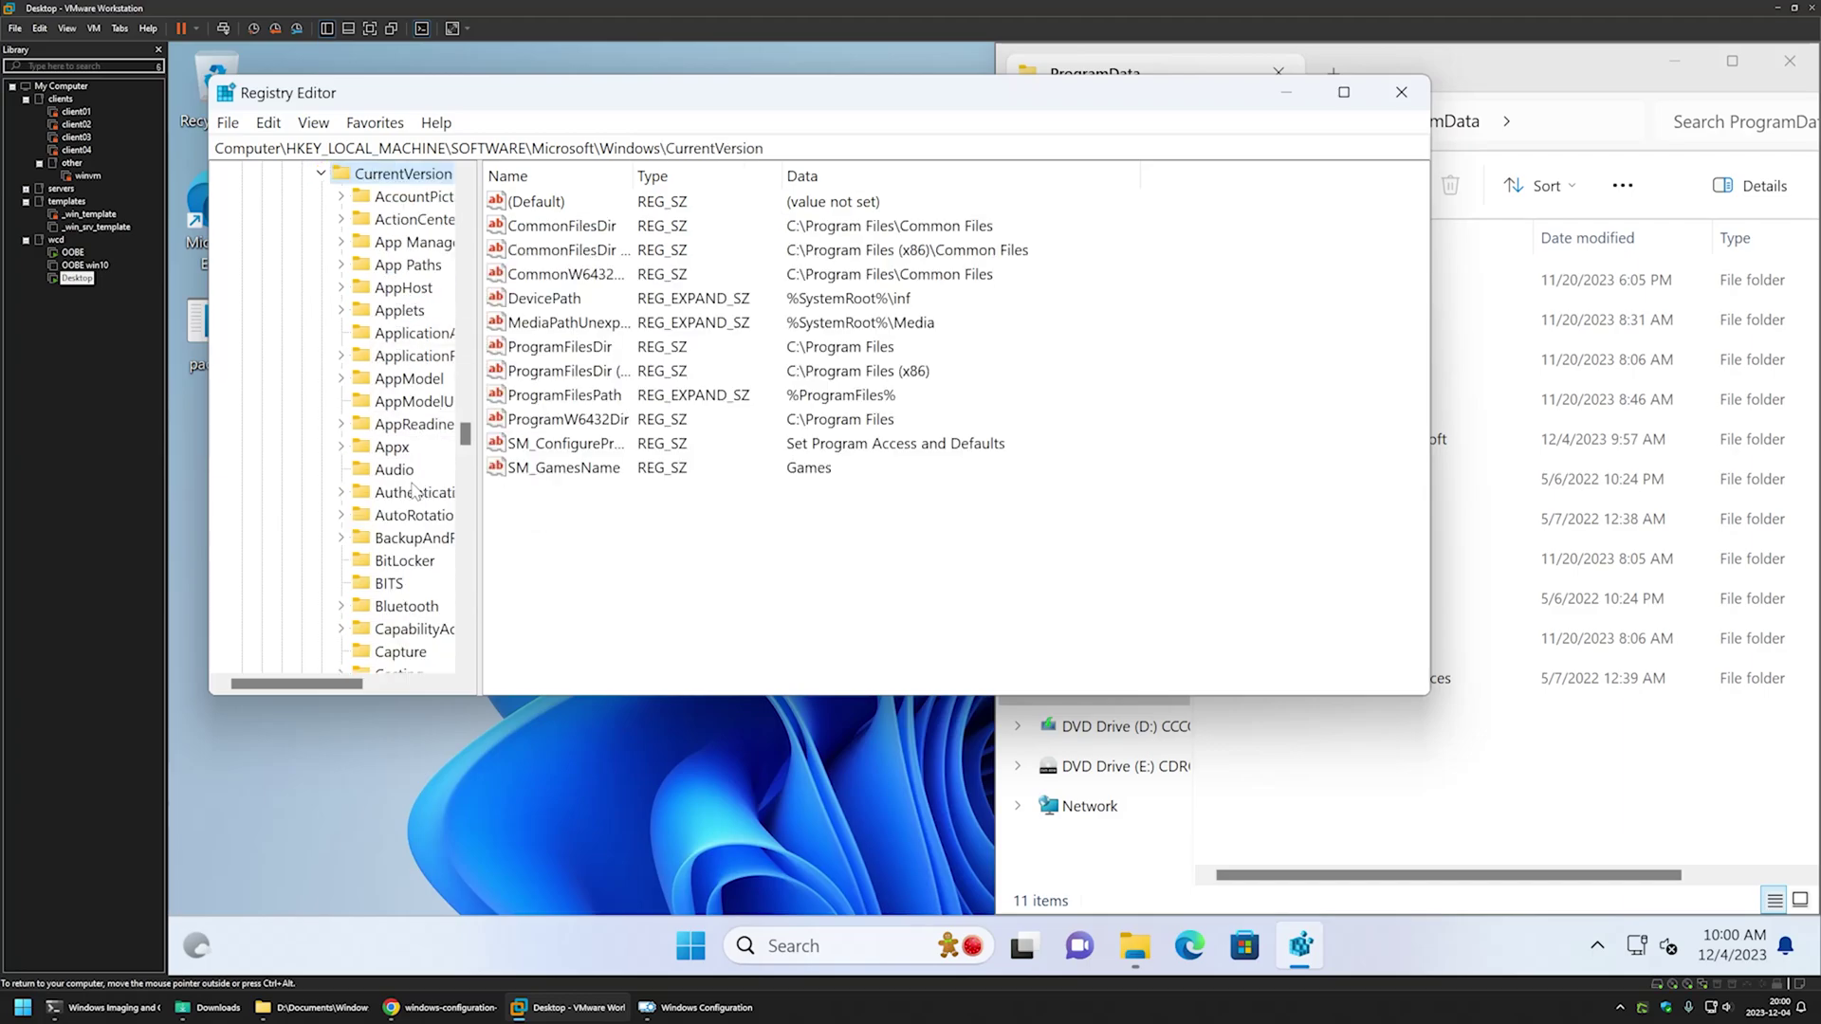
type("reliability")
scroll(415, 493, "down", 6)
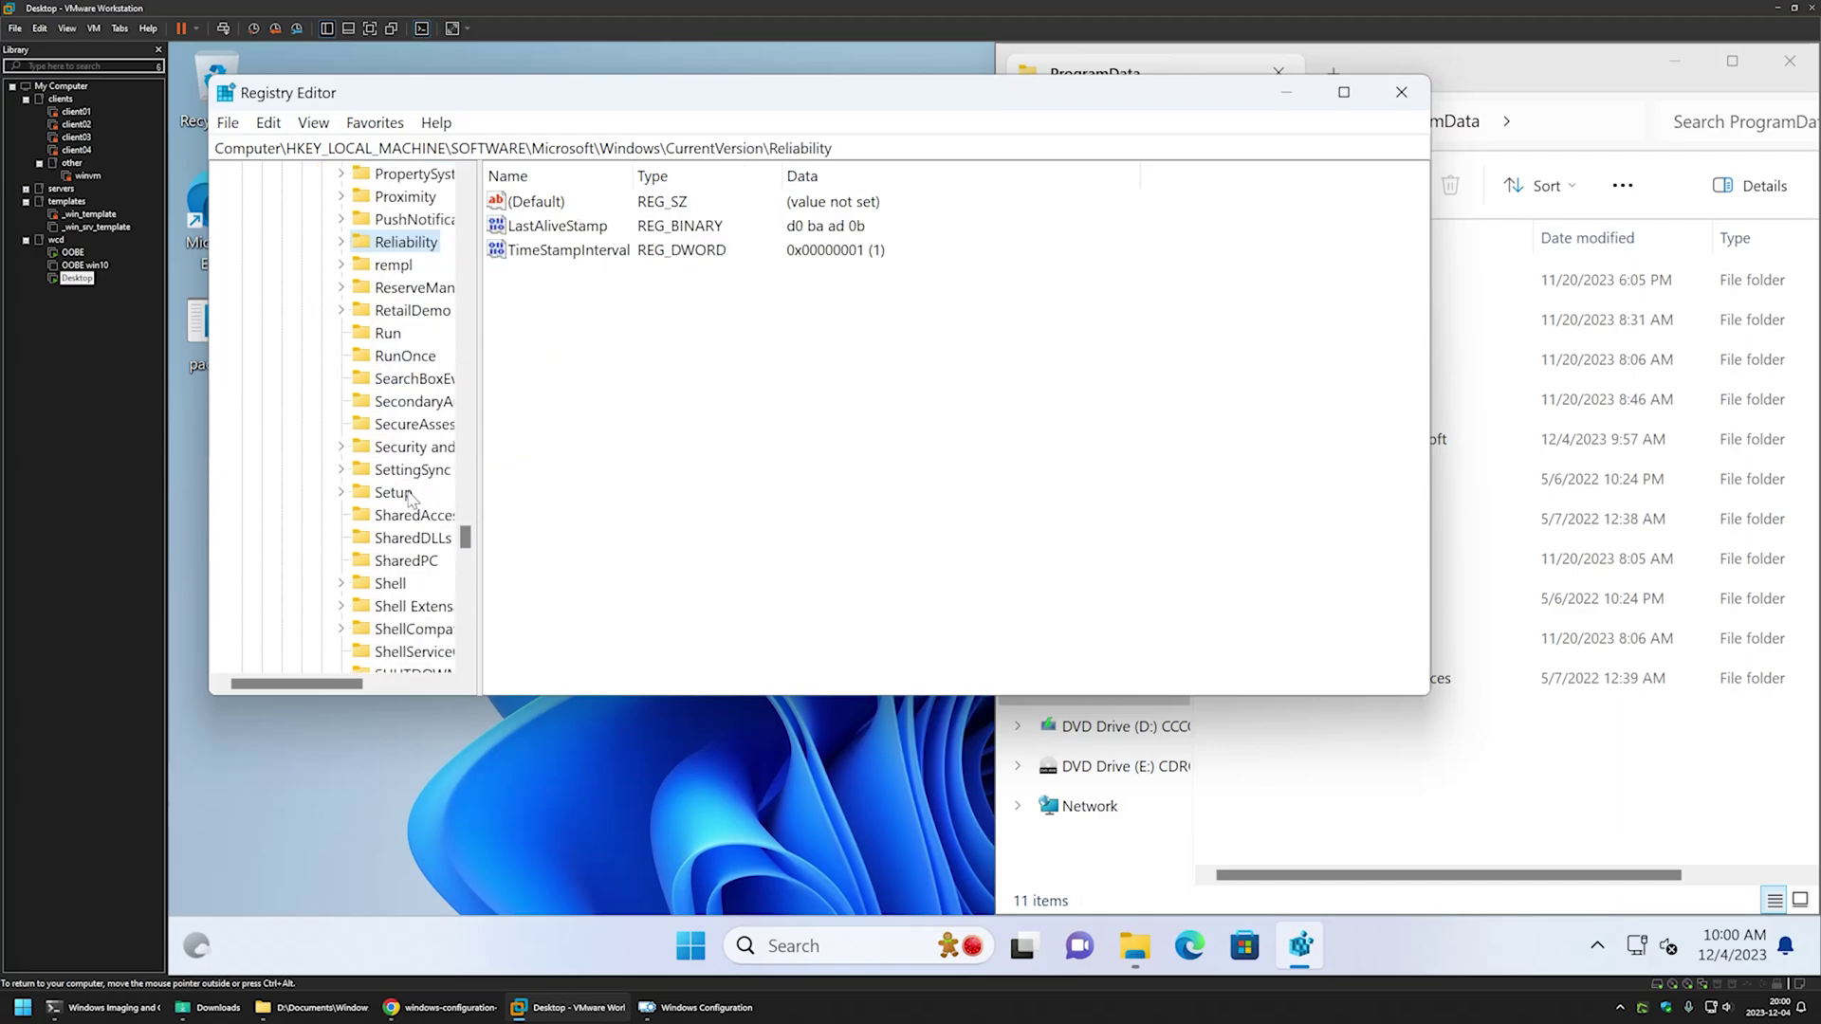
left_click(408, 358)
left_click_drag(673, 106, 170, 186)
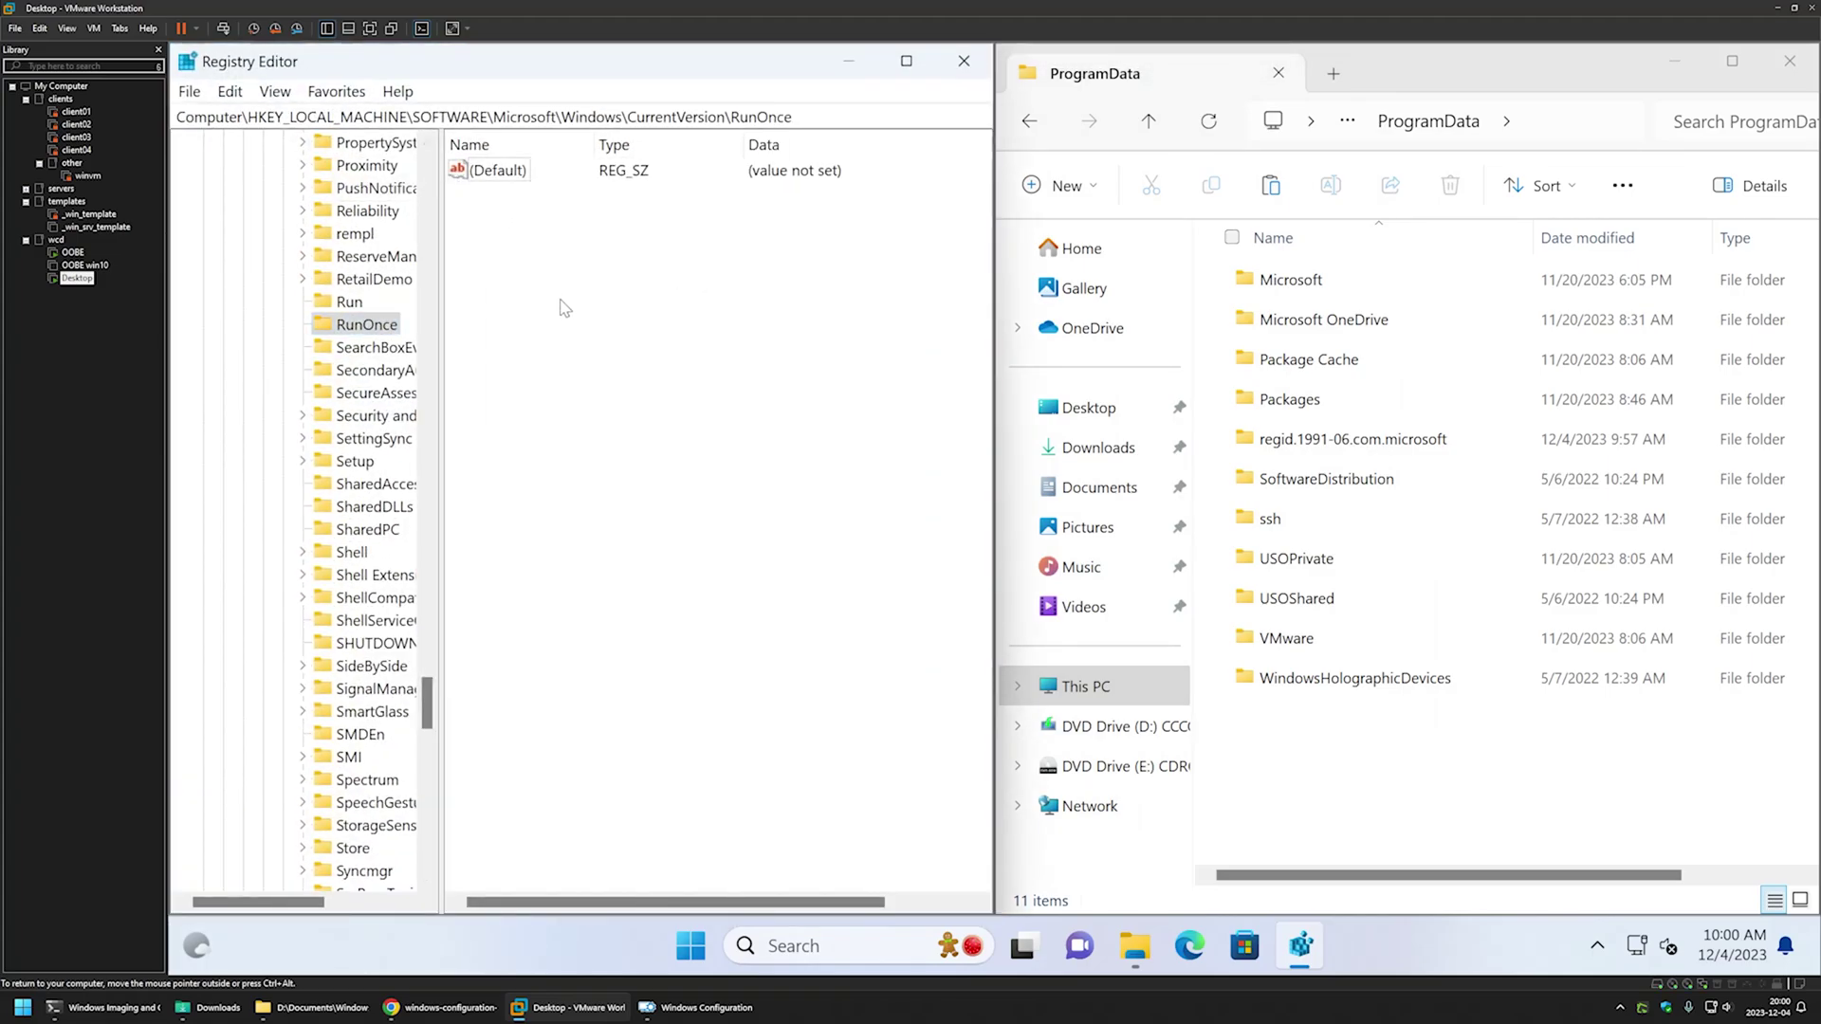
- Minimise Registry Editor and run the desktop provisioning package, approving admin and add prompts
left_click(843, 71)
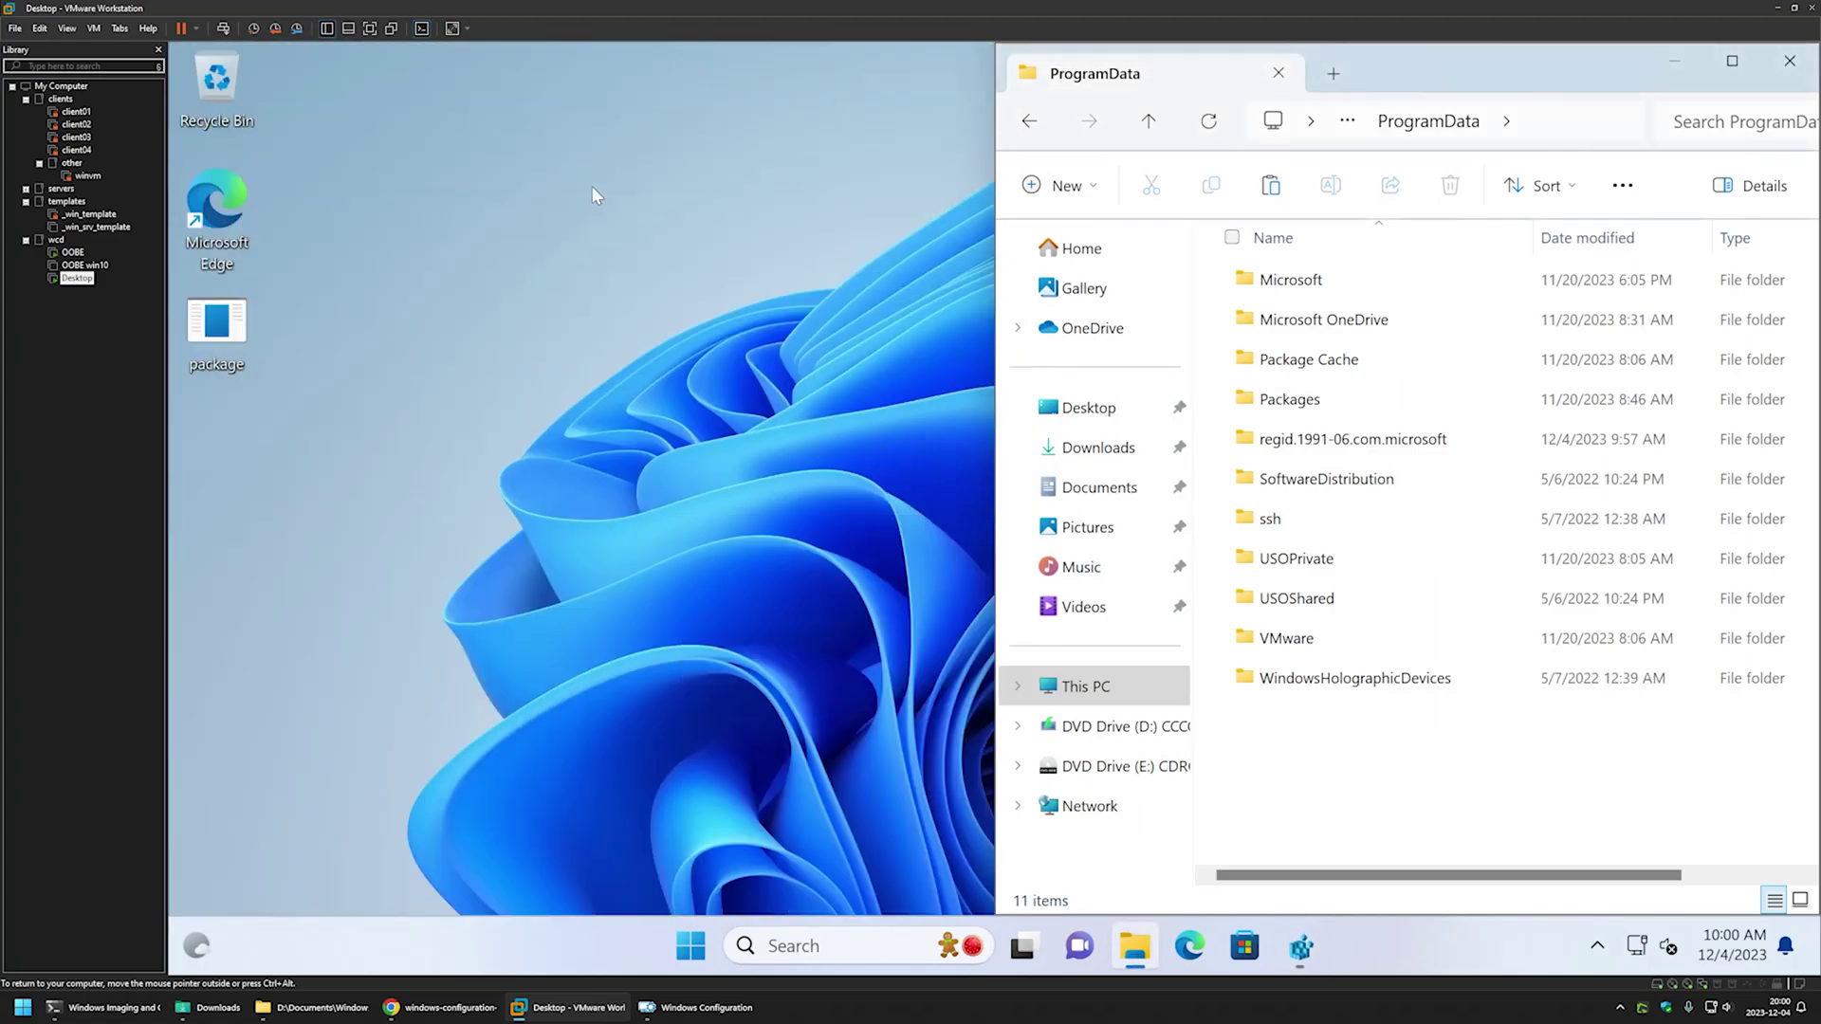
double_click(202, 309)
left_click(859, 693)
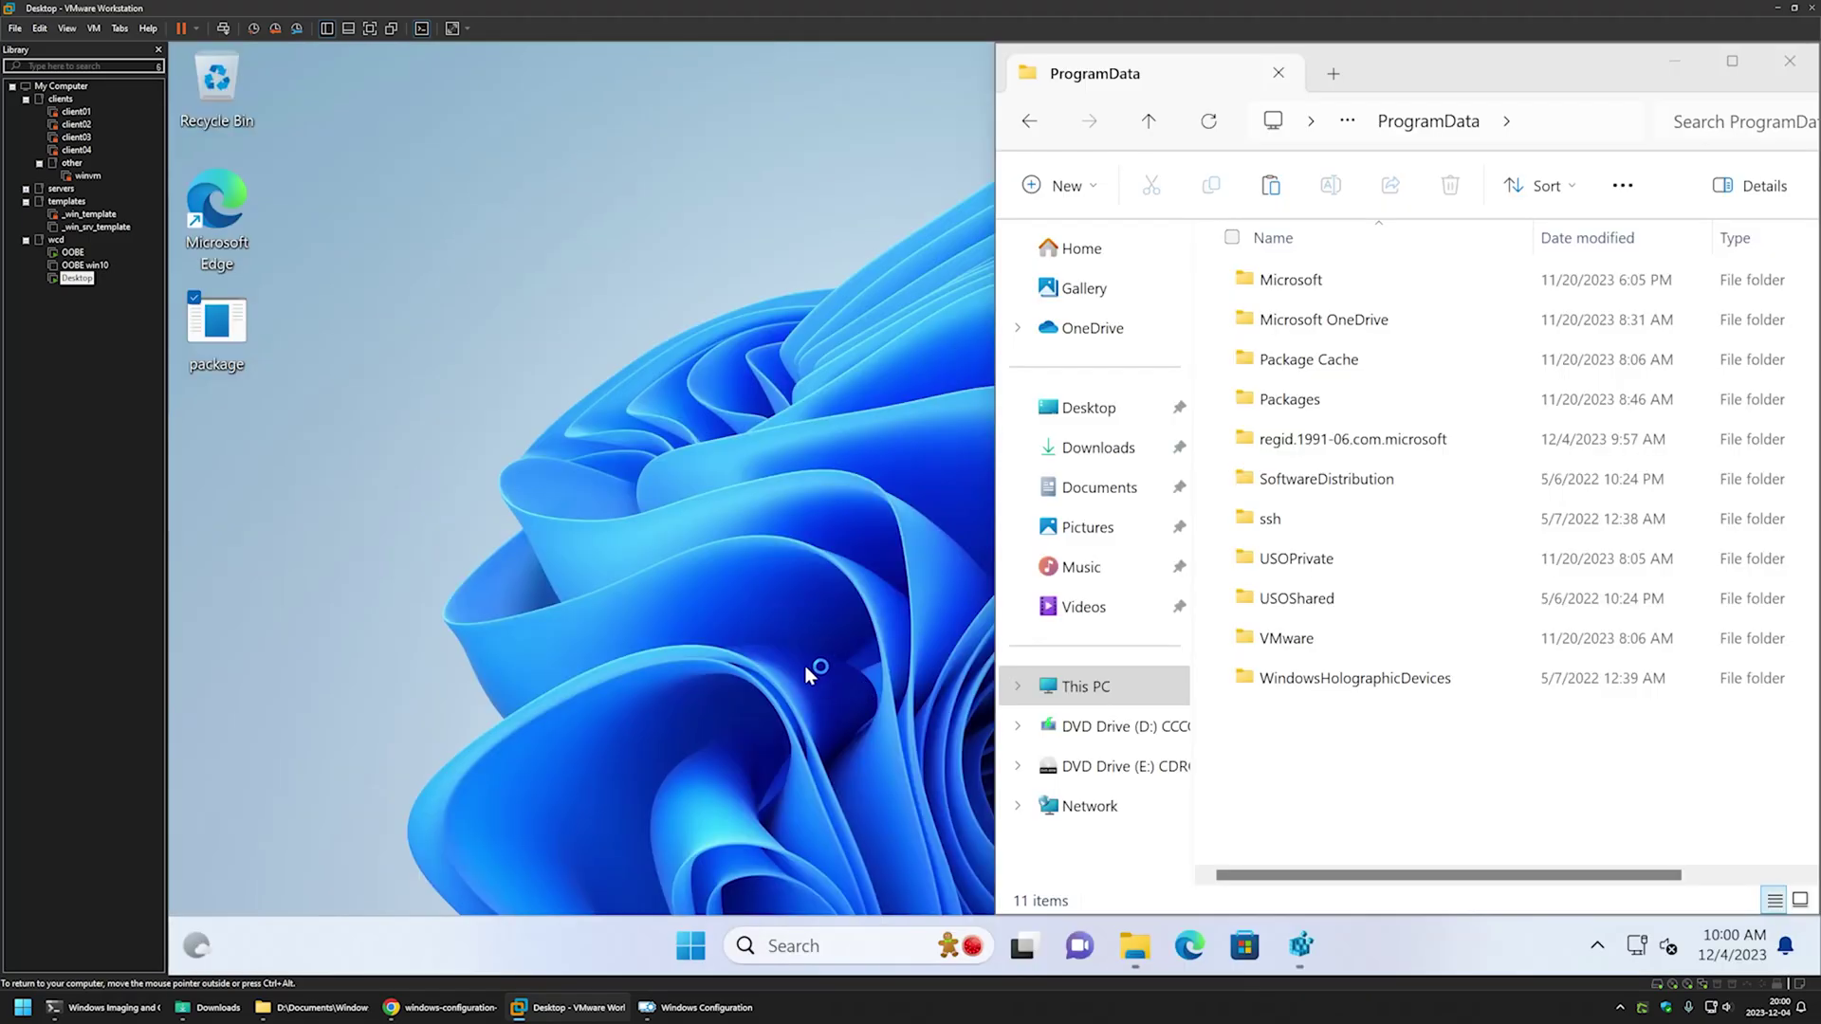
left_click(1166, 608)
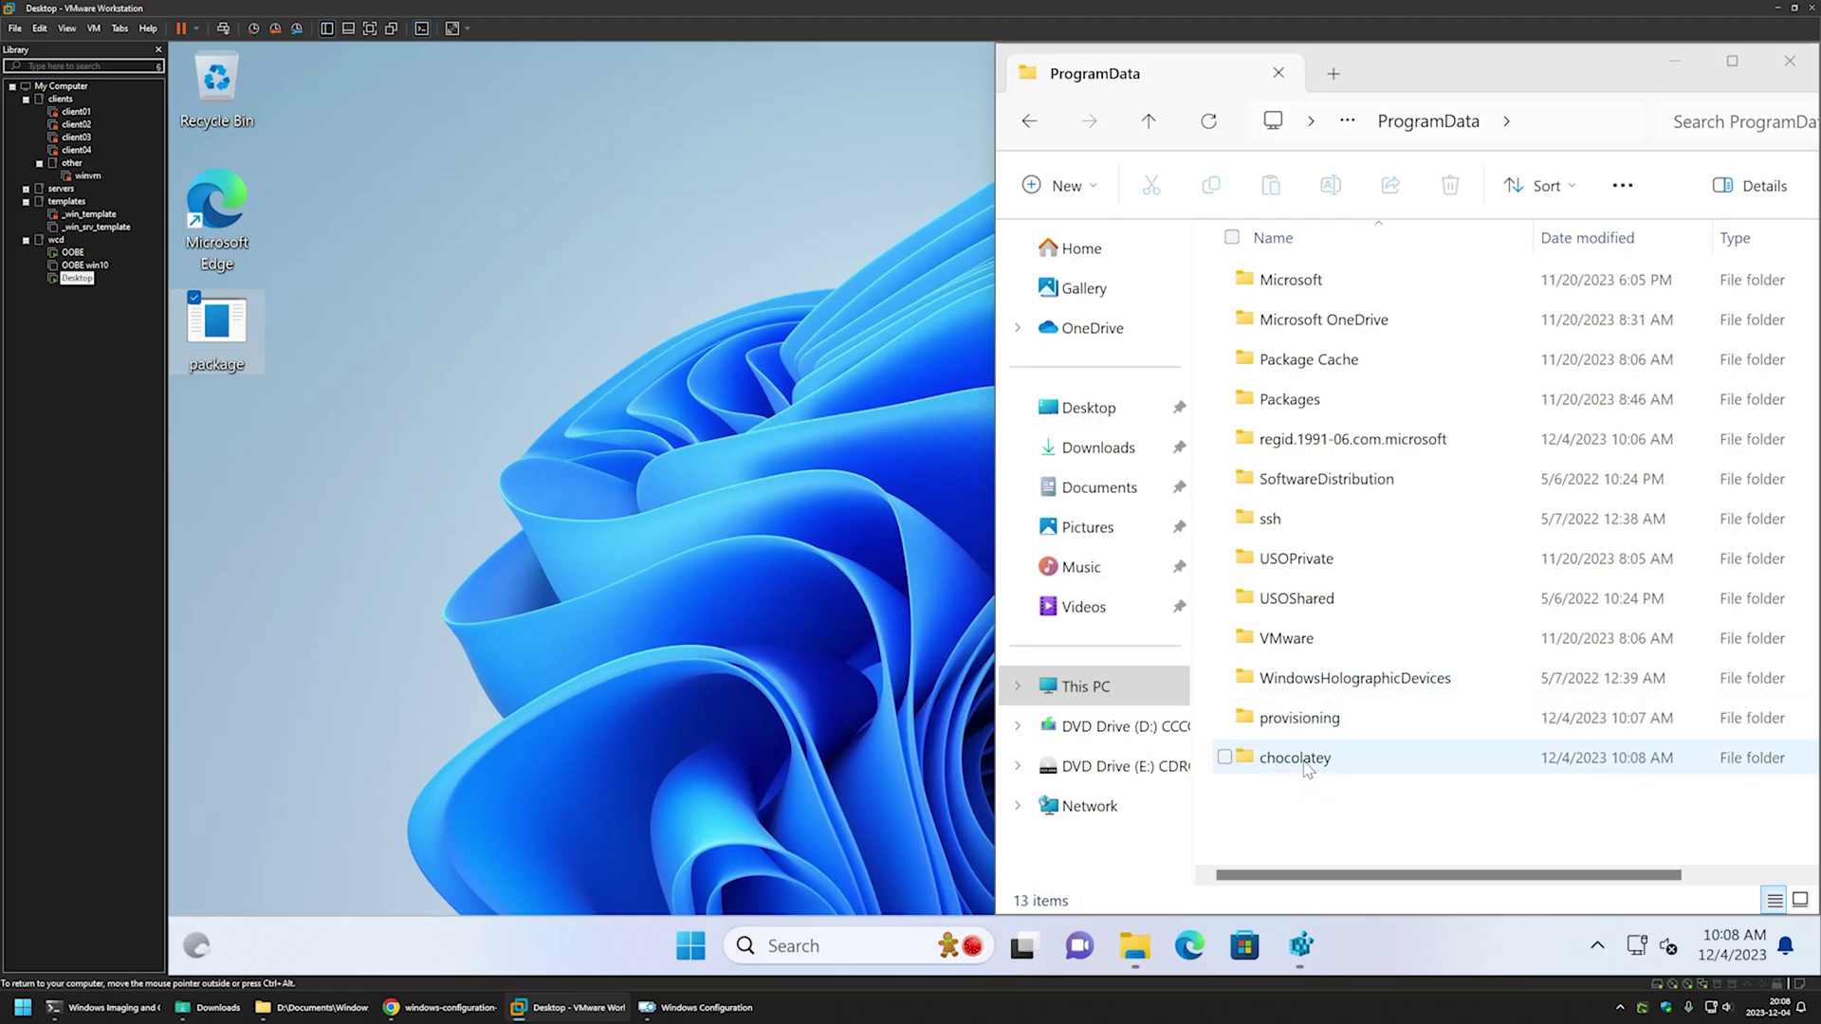
- Check the new chocolatey folder, then open the provisioning folder in ProgramData
double_click(1307, 764)
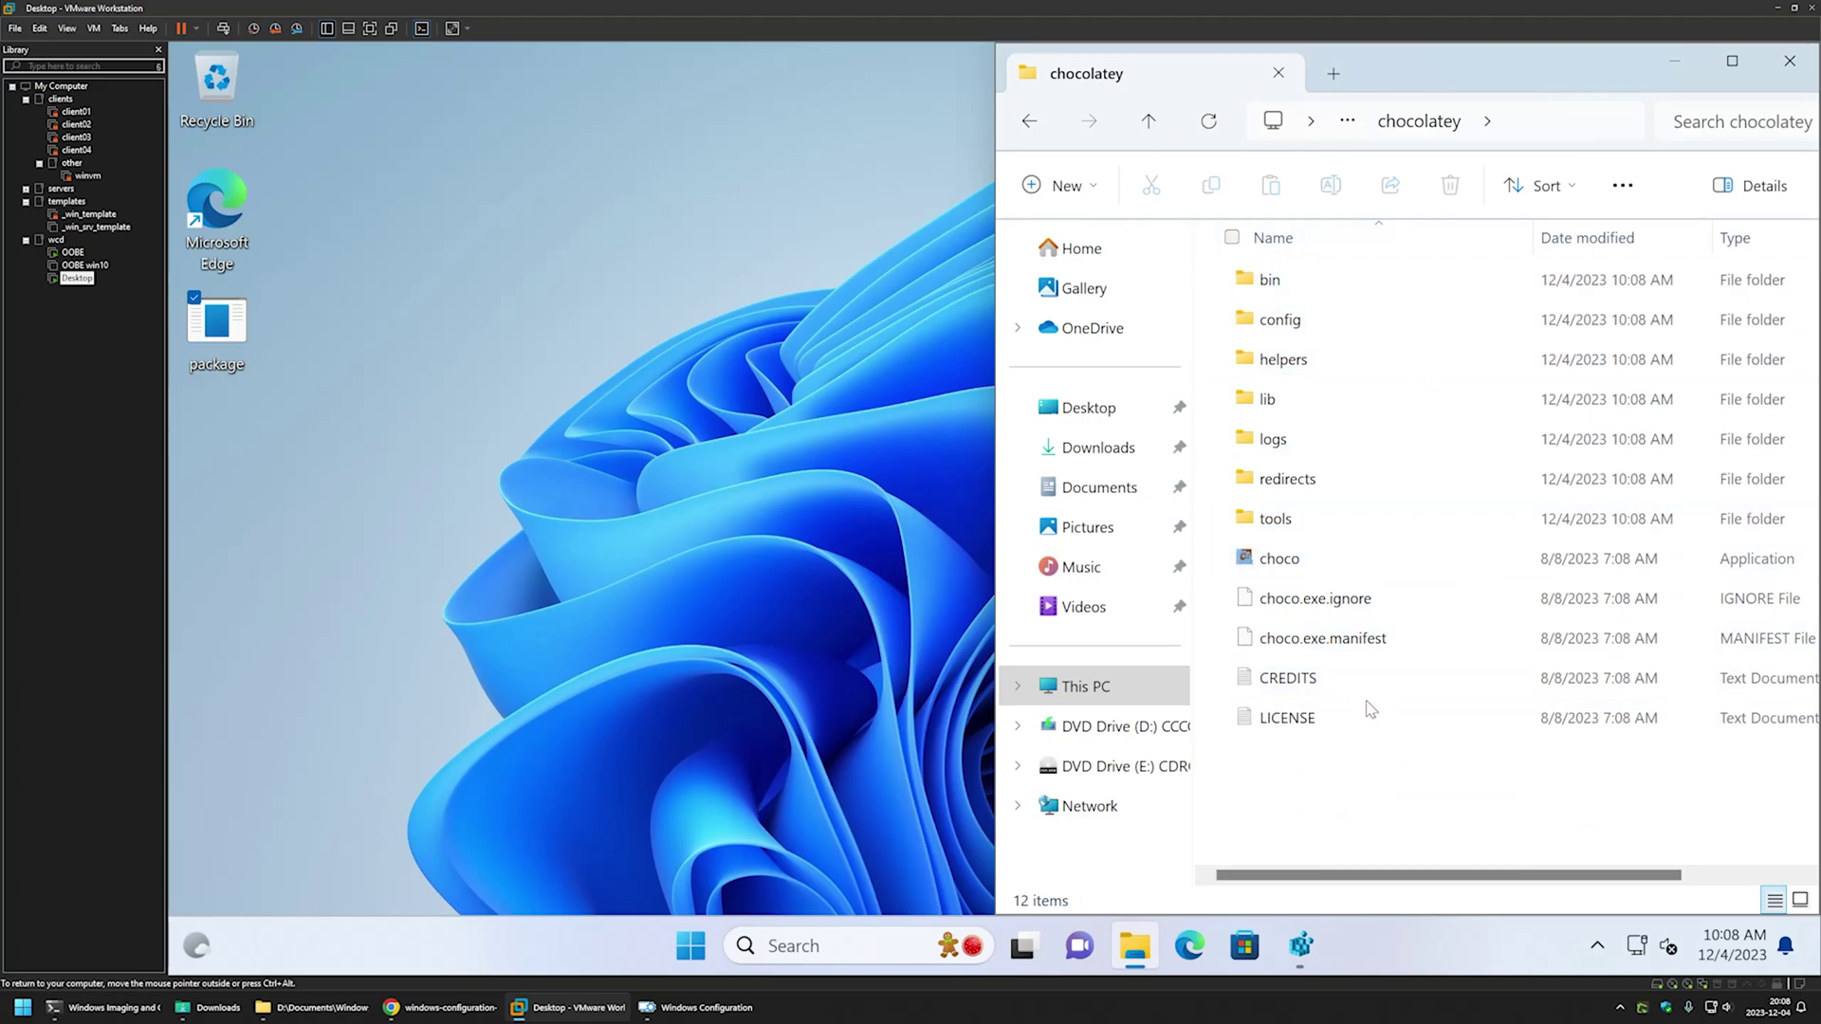
key("alt+Left")
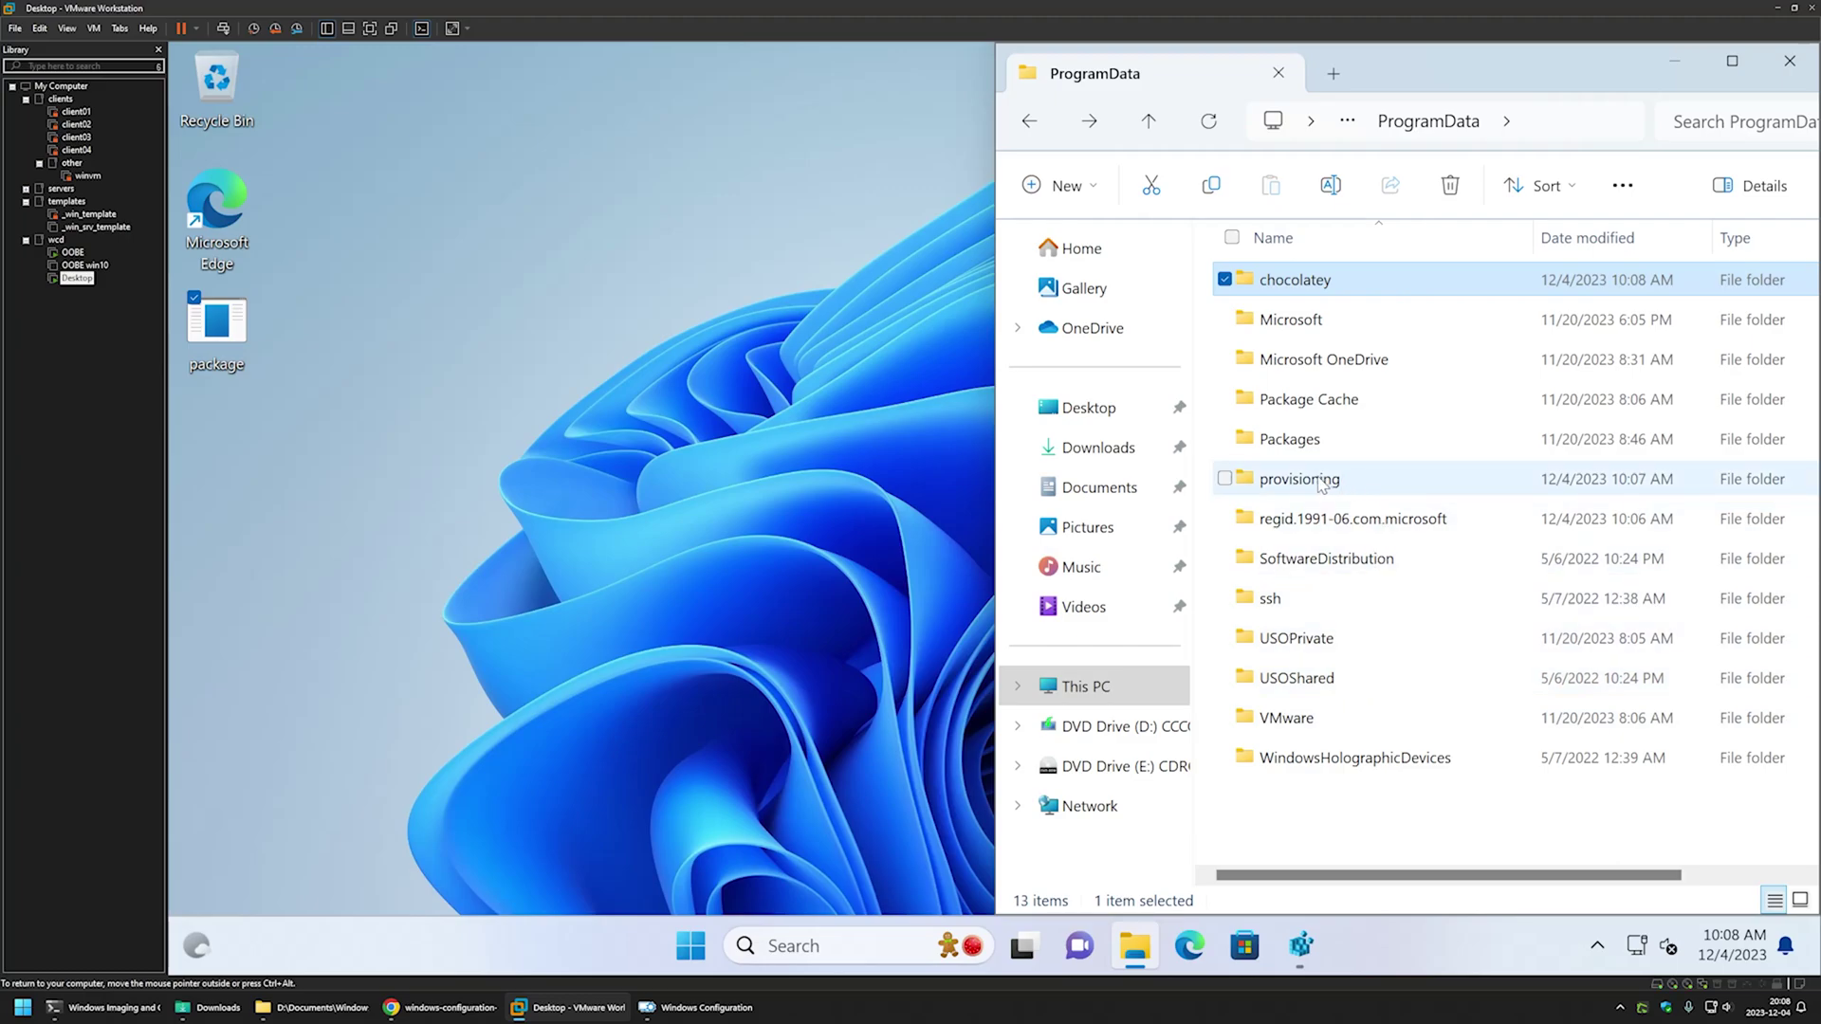
double_click(1323, 481)
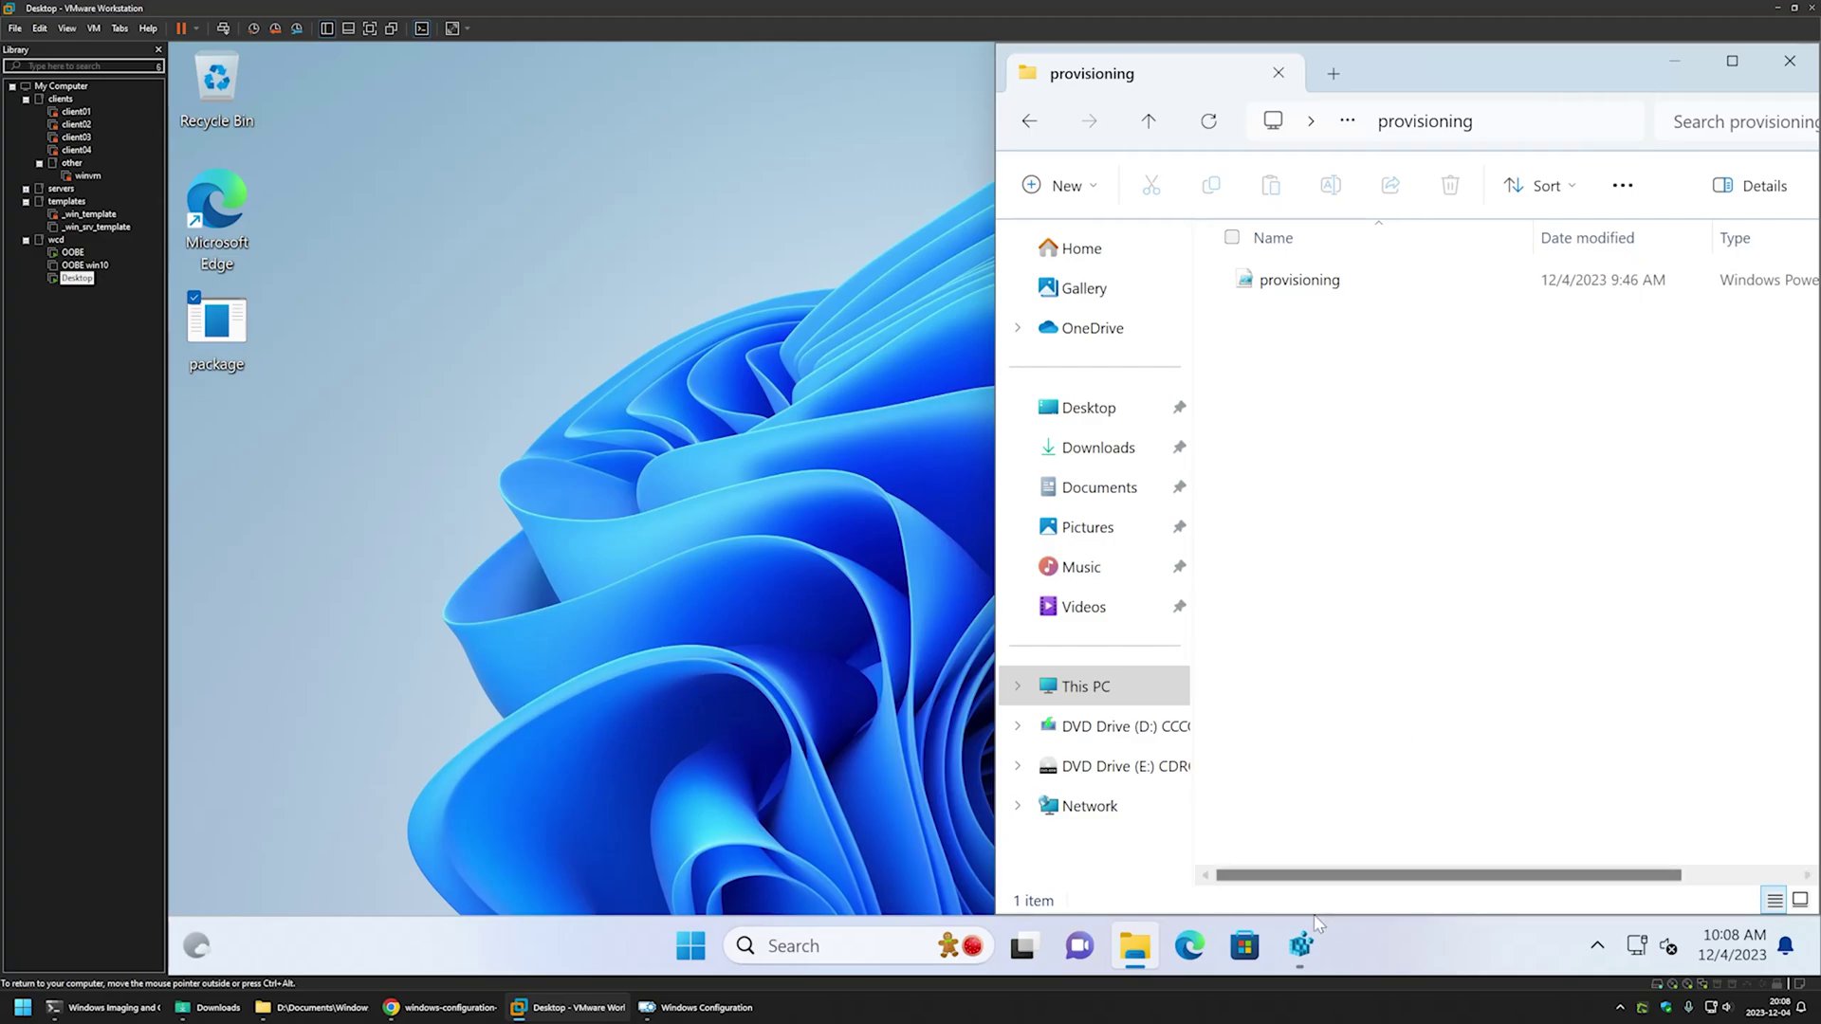
- Restore Registry Editor and refresh the RunOnce key via View > Refresh
left_click(1301, 946)
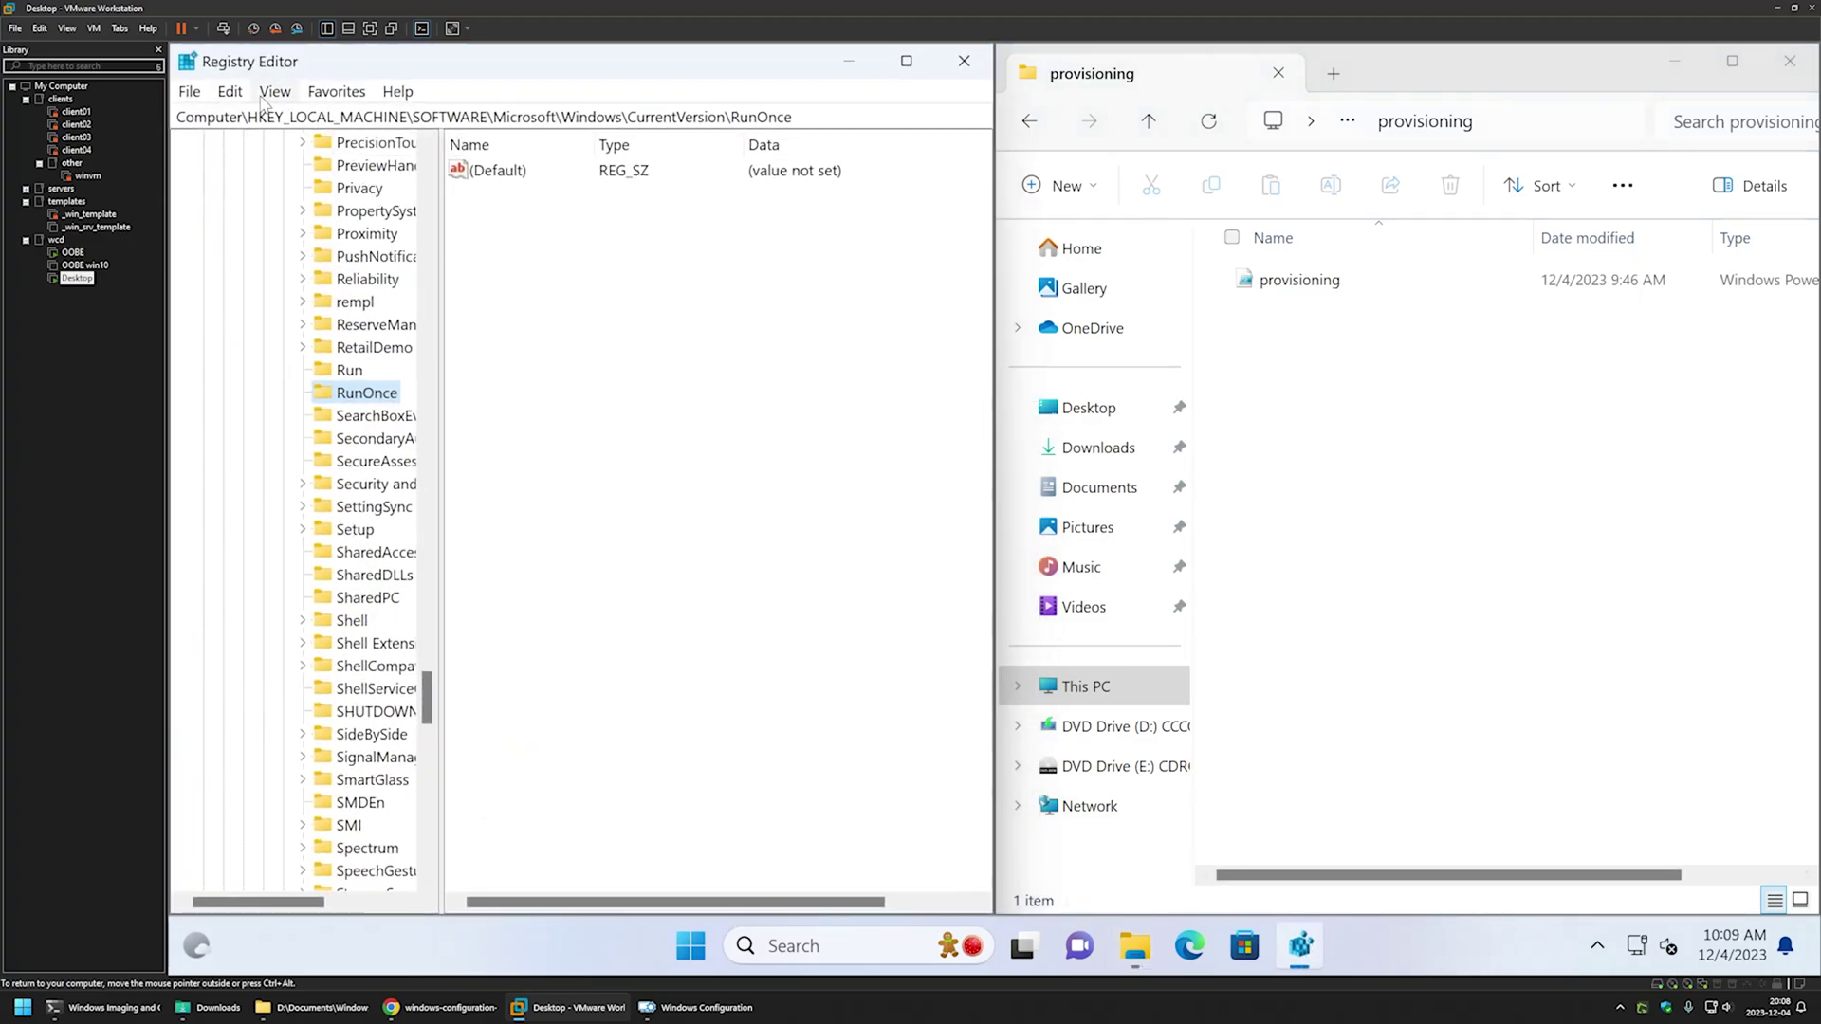
left_click(271, 92)
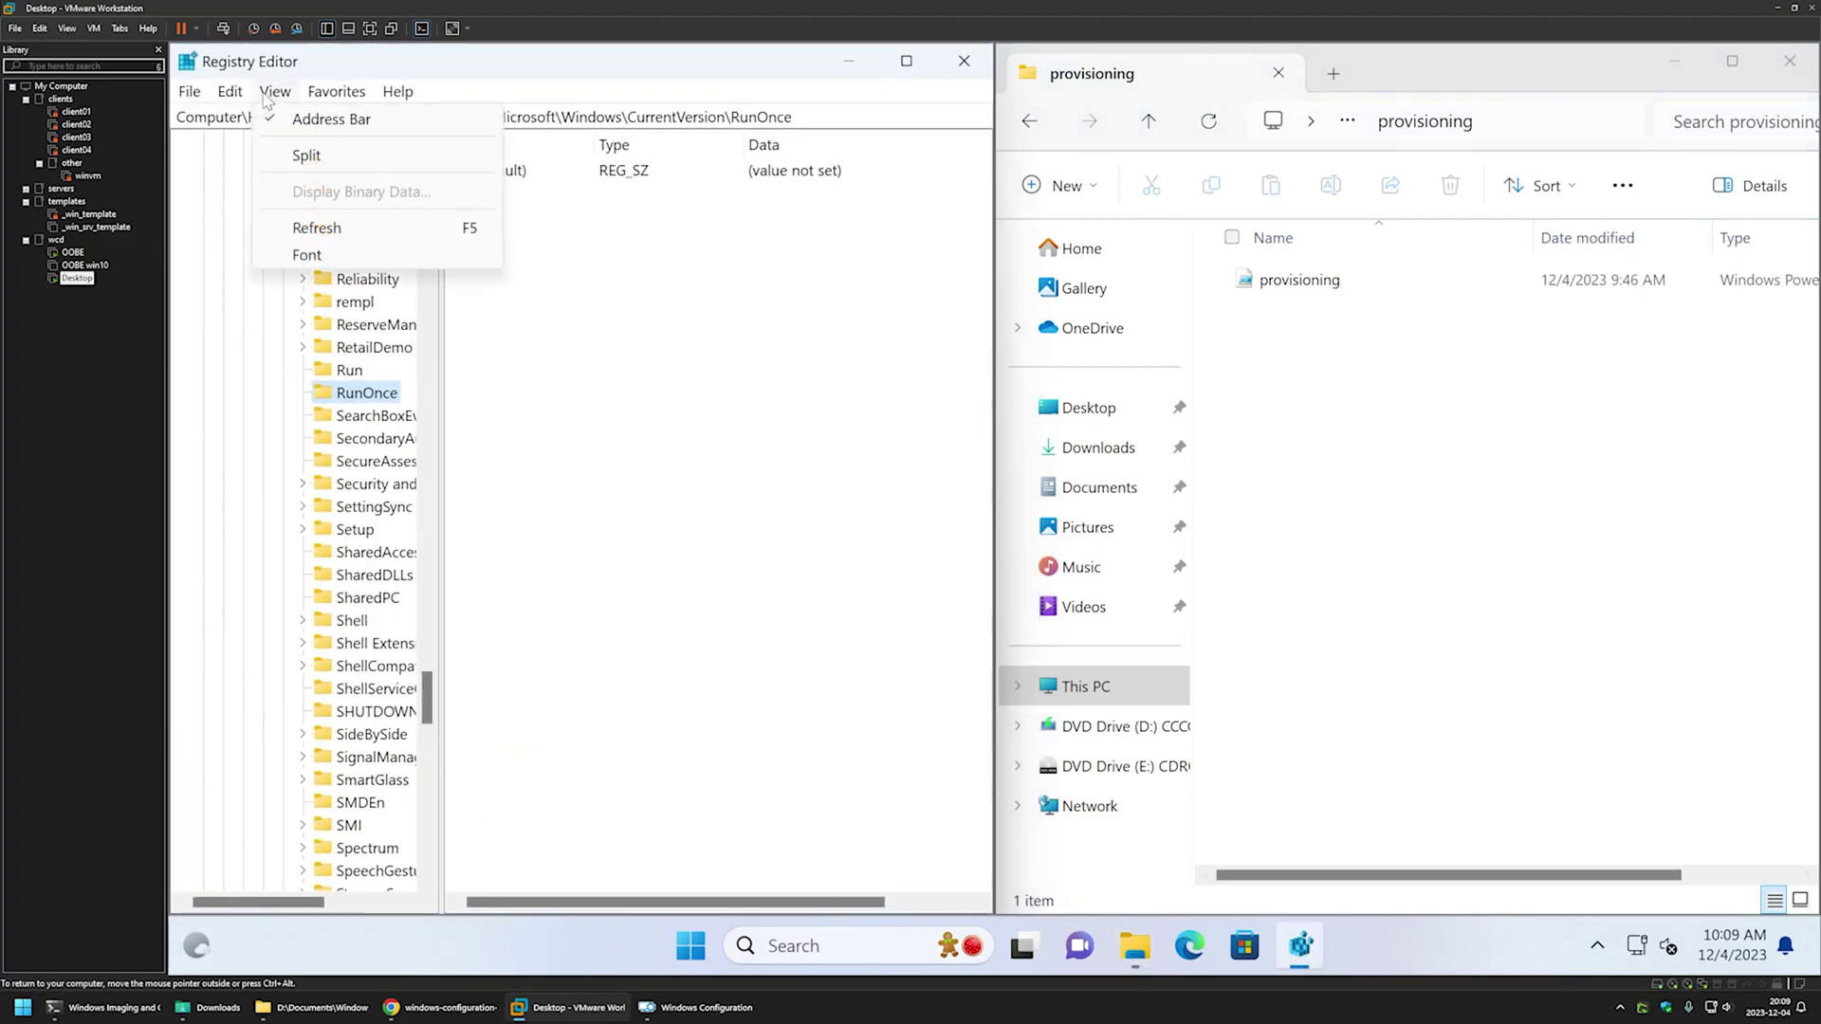
left_click(317, 226)
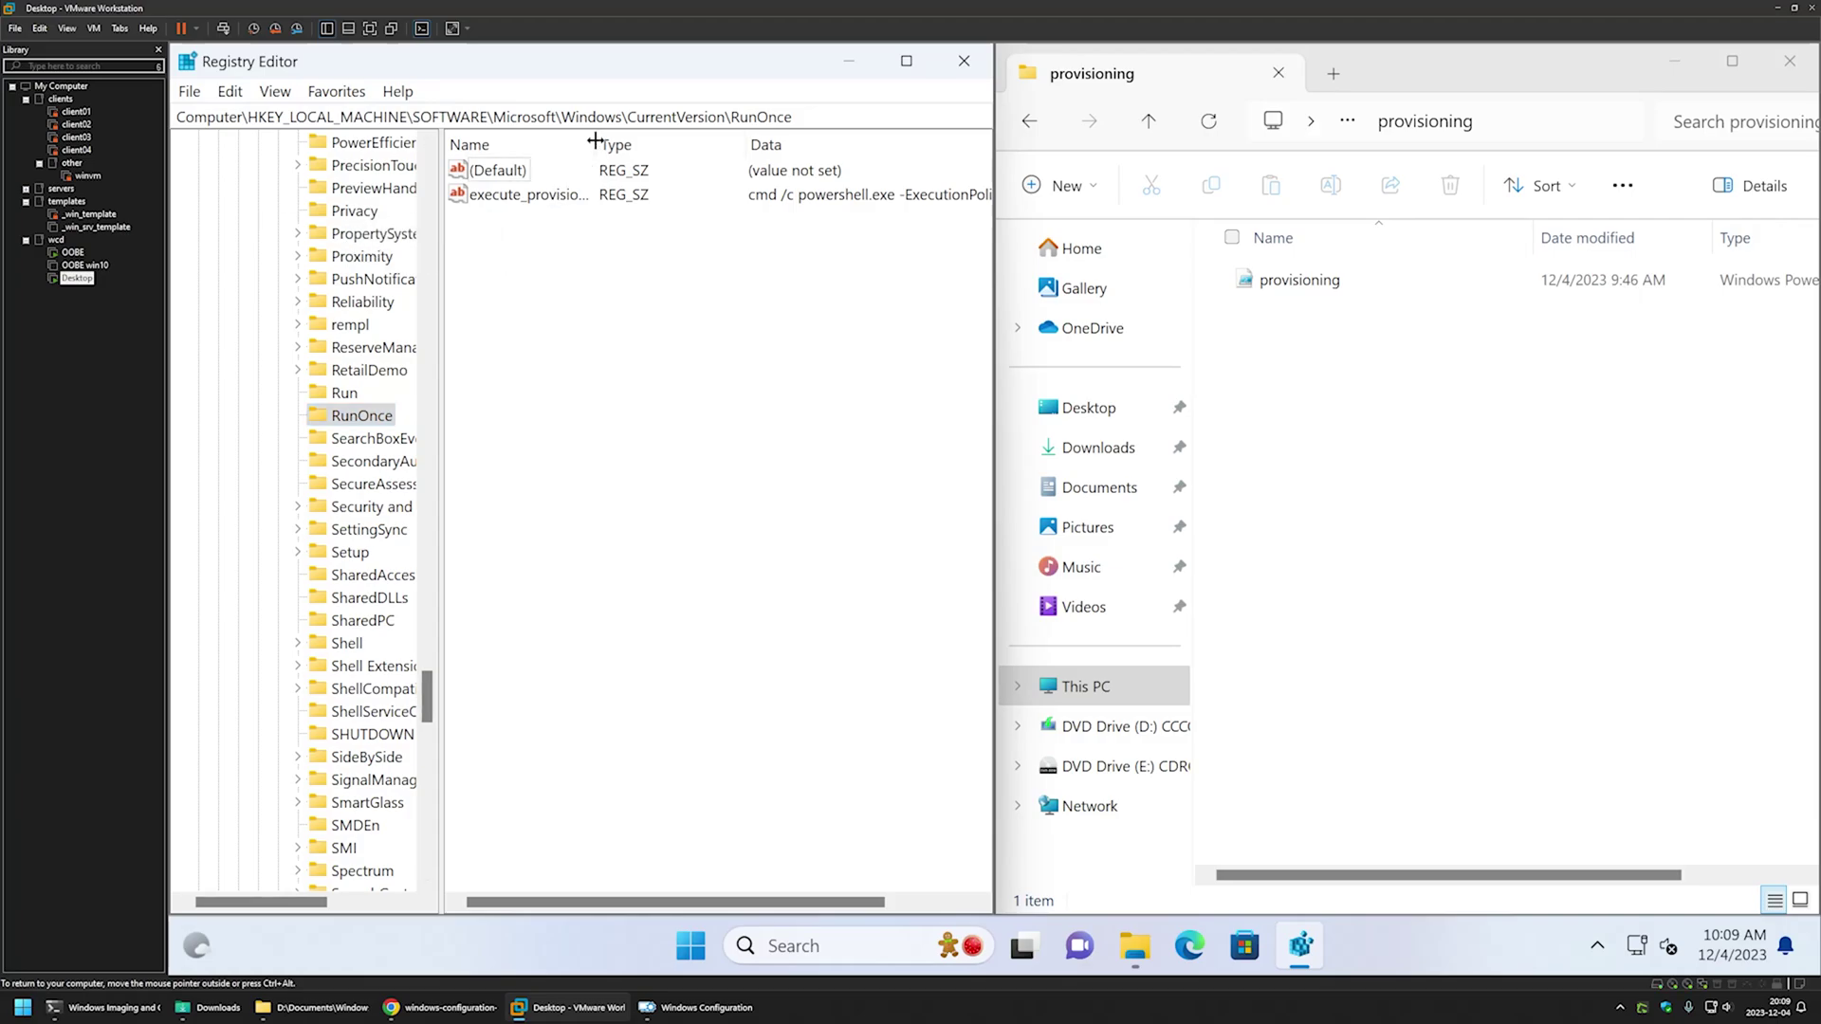
- Widen the Name column and inspect execute_provisioning's PowerShell command running provisioning.ps1
left_click_drag(595, 142, 627, 141)
double_click(540, 196)
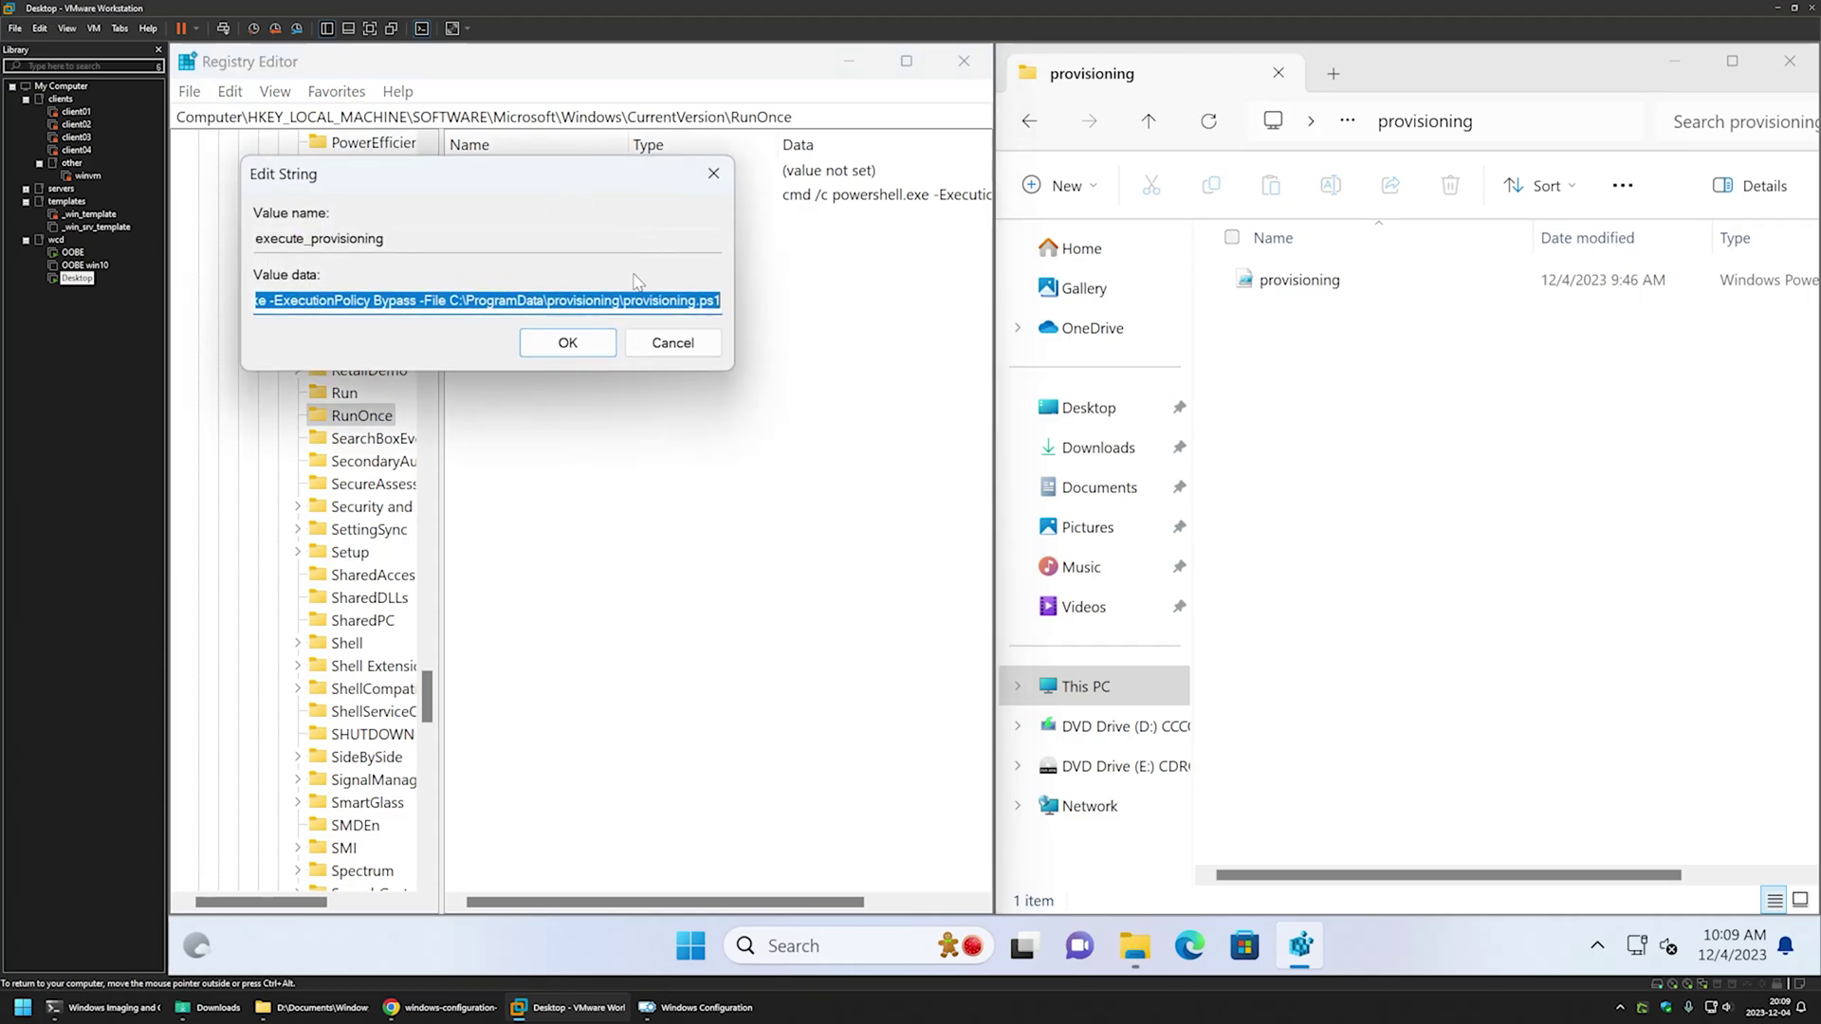
left_click_drag(719, 300, 256, 300)
left_click(315, 302)
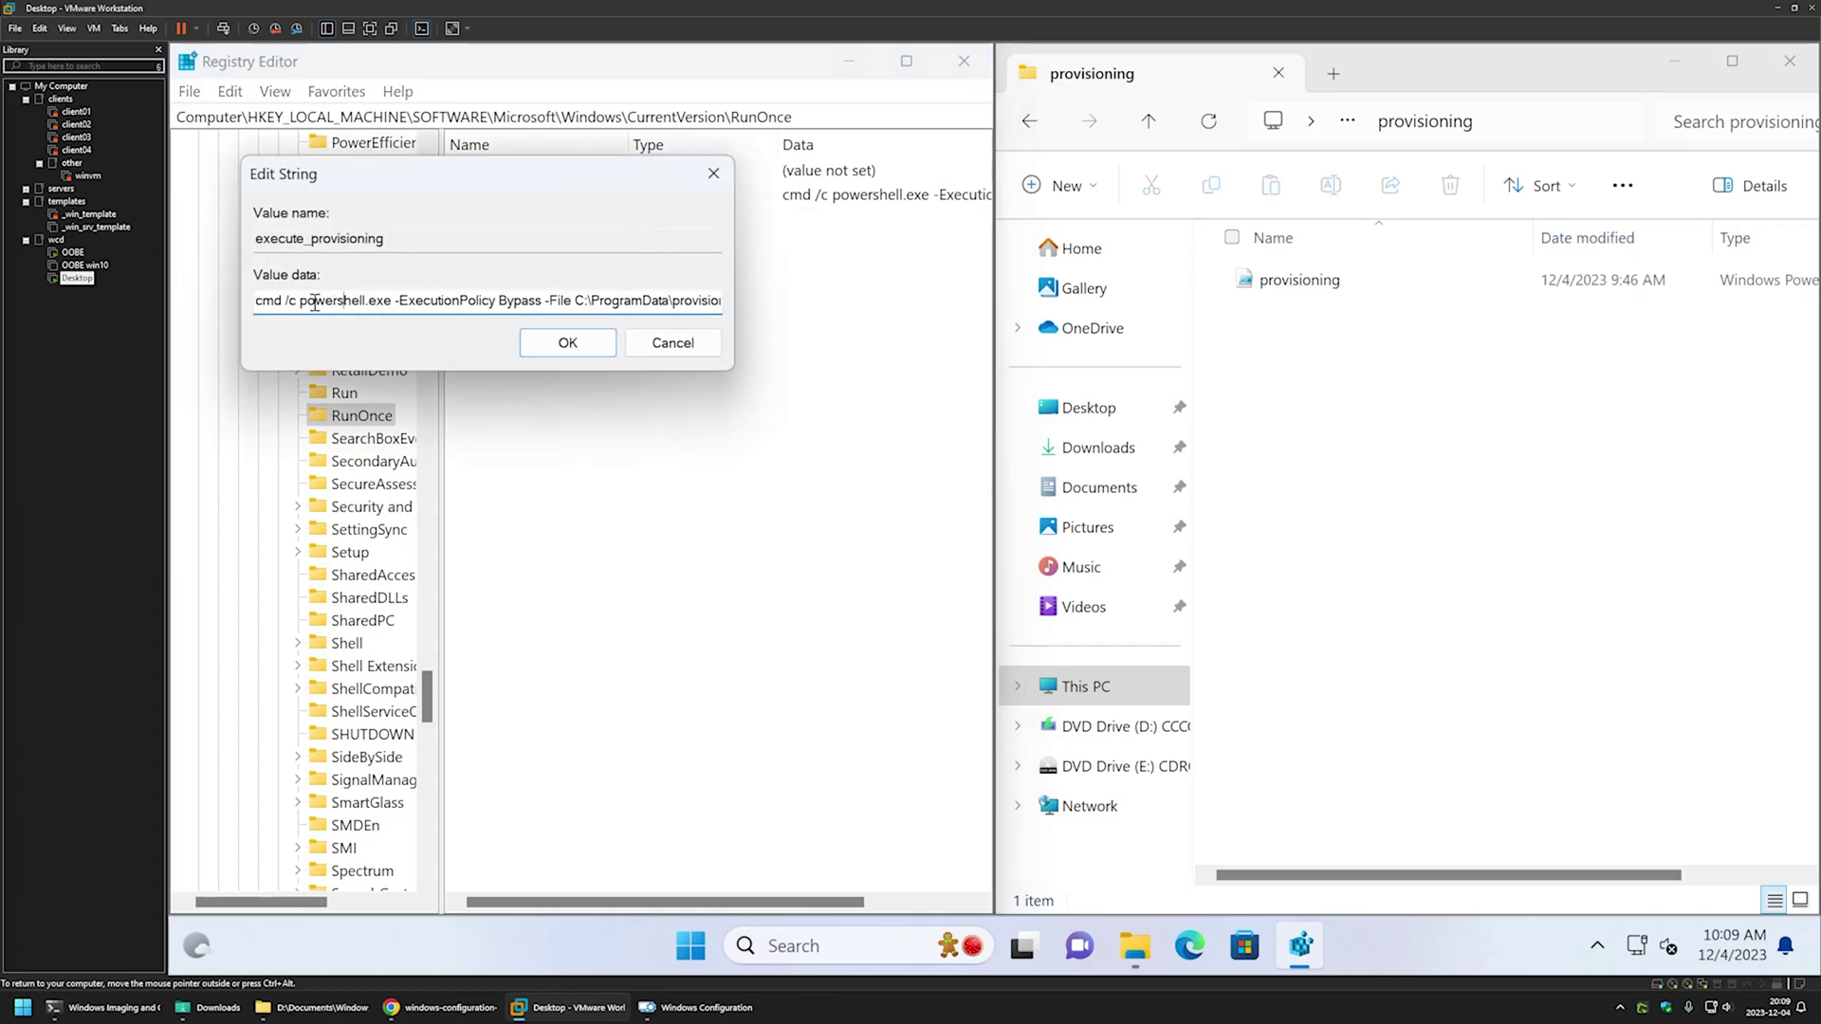
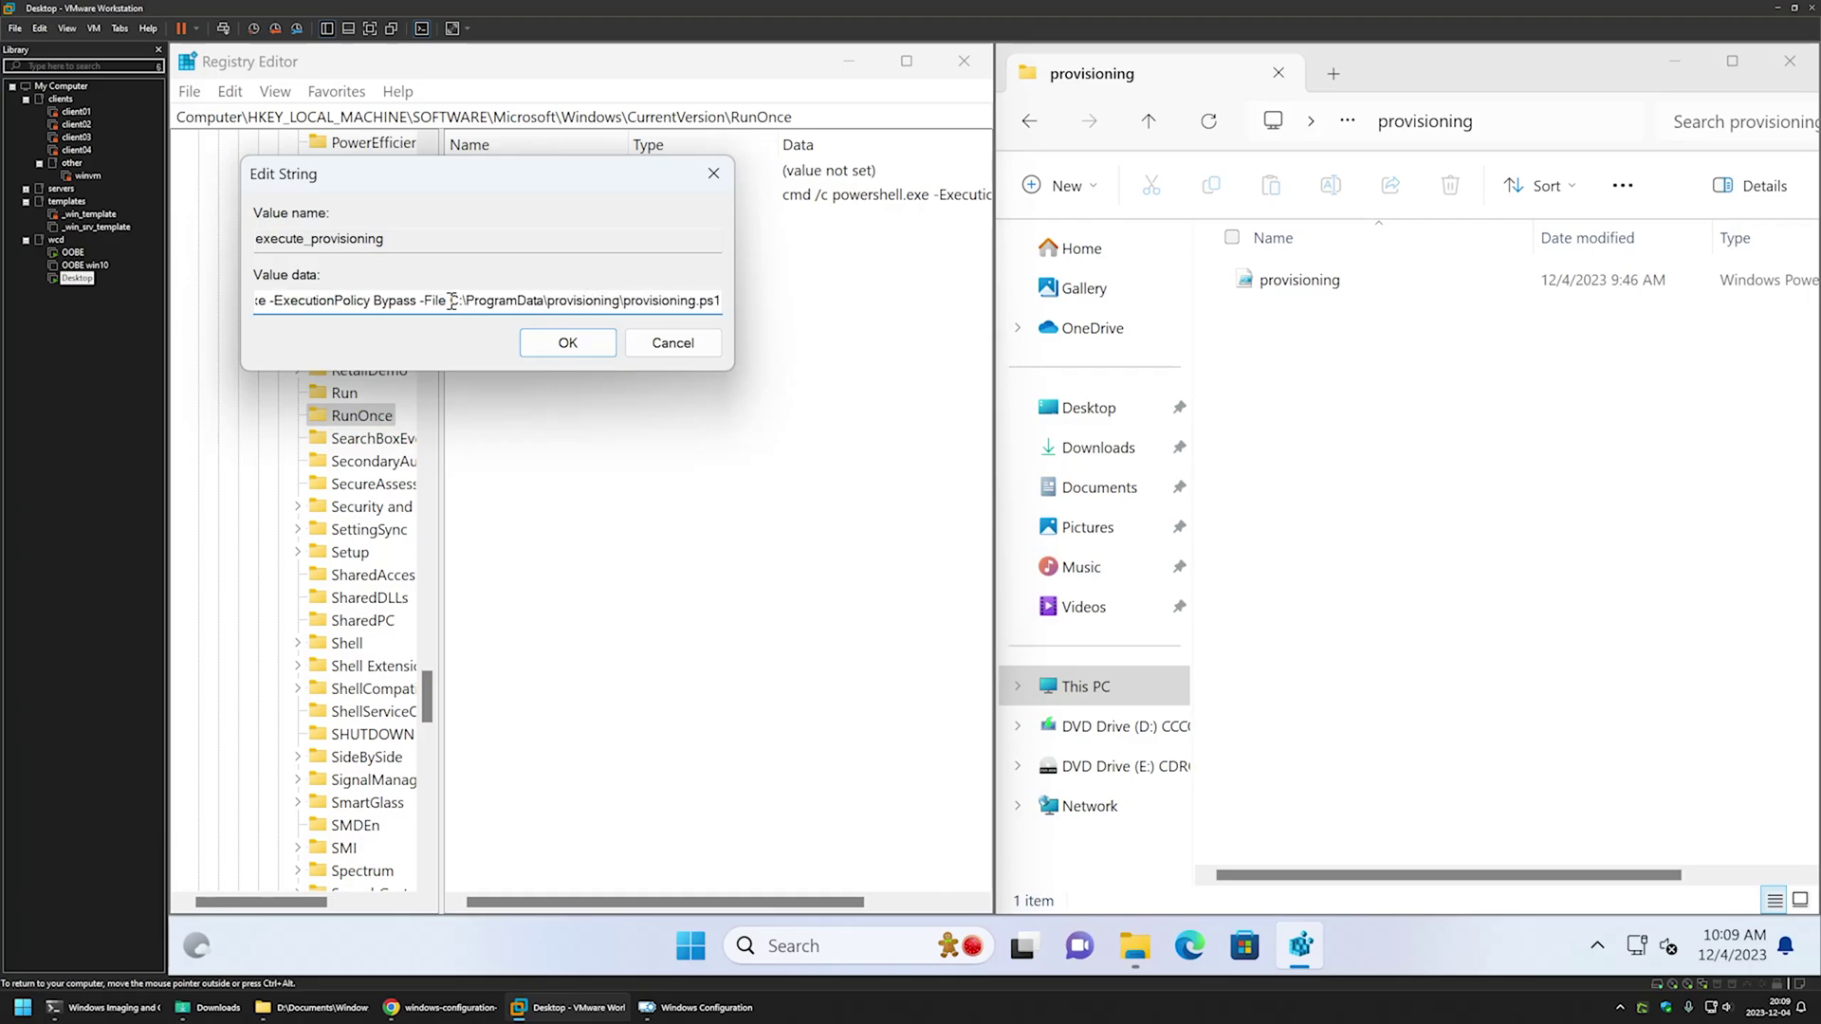
- Select the provisioning.ps1 script path in execute_provisioning's value data
left_click_drag(449, 300, 719, 300)
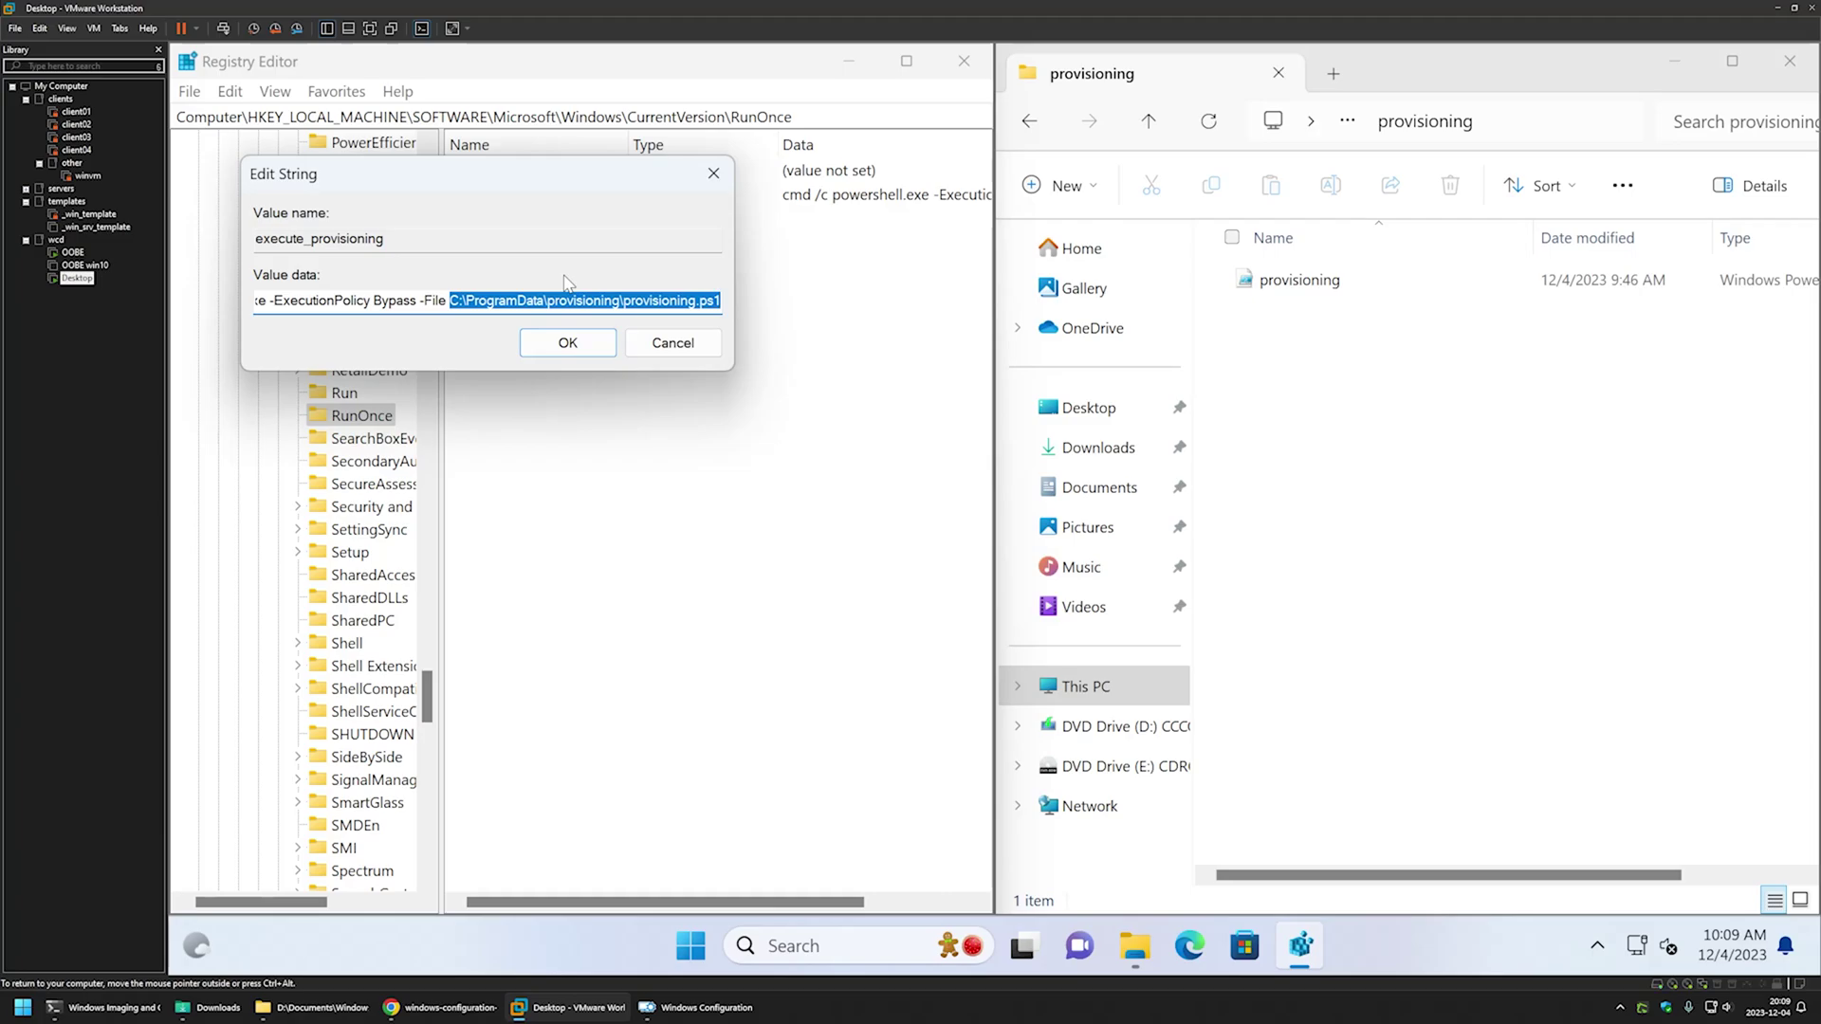
- Close the unchanged value editor, Registry Editor and the provisioning folder window
left_click(713, 173)
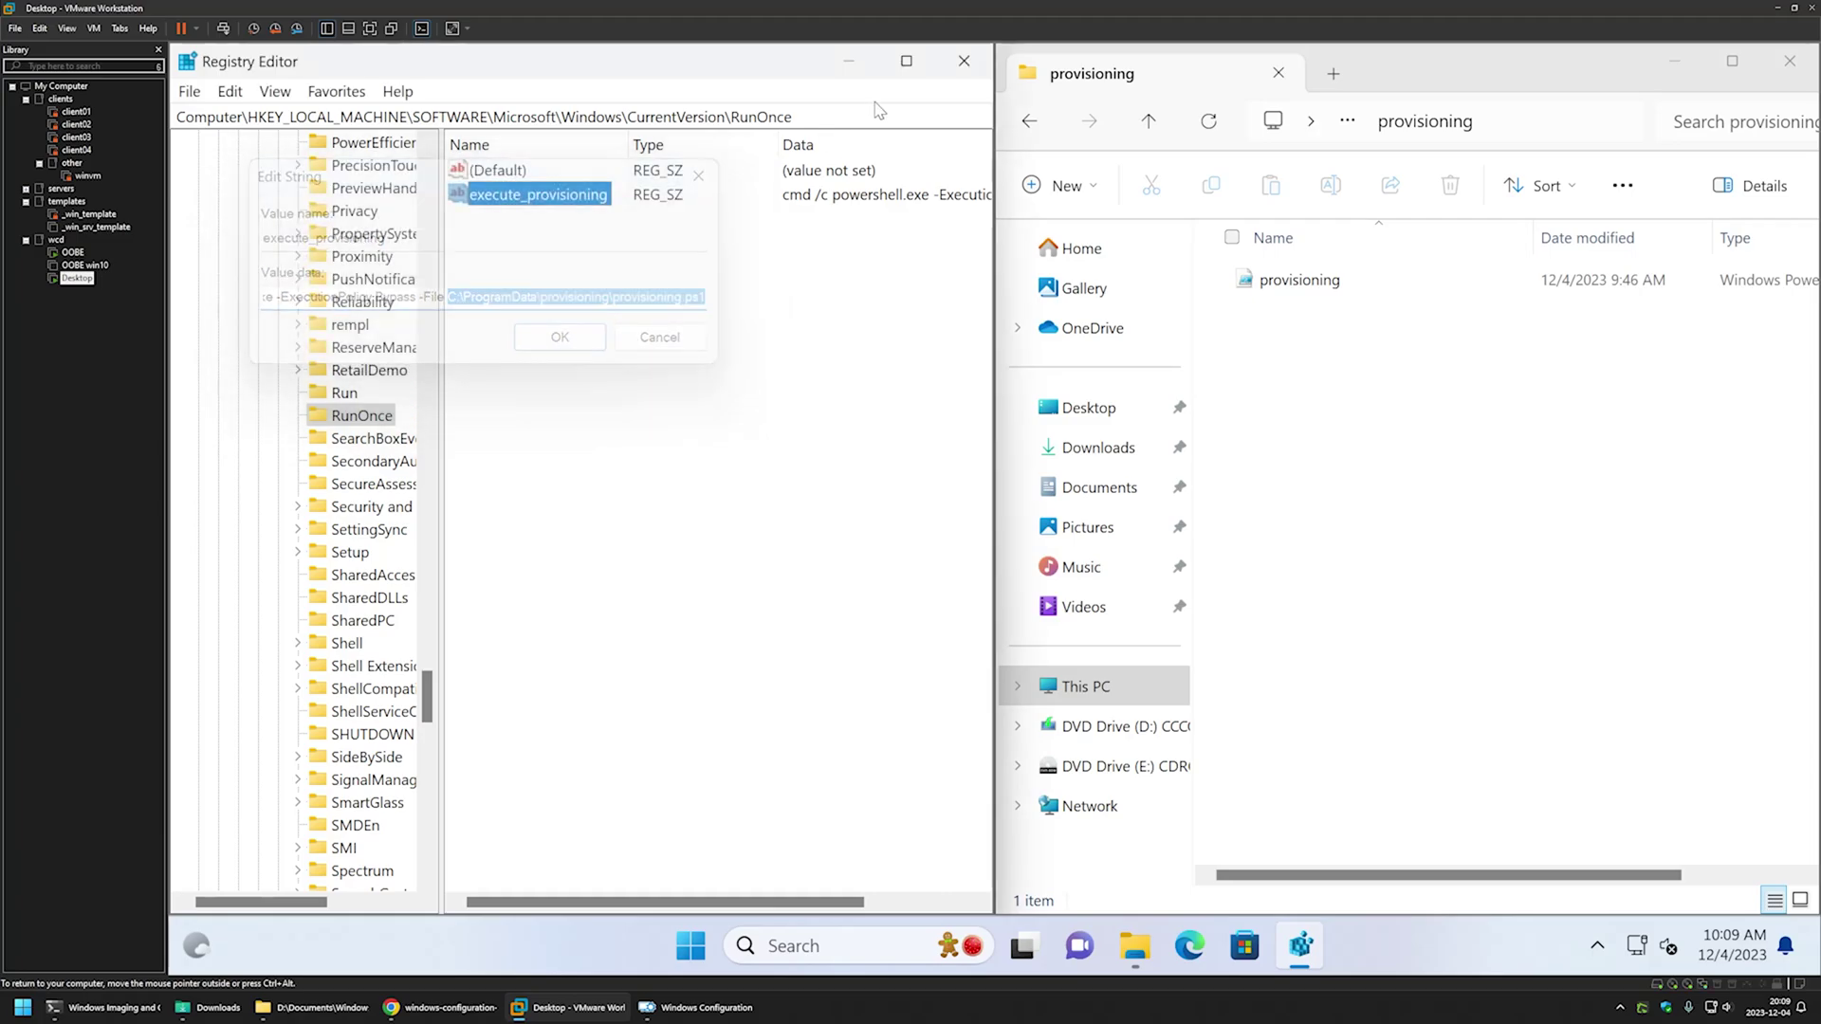
left_click(963, 61)
left_click(1790, 60)
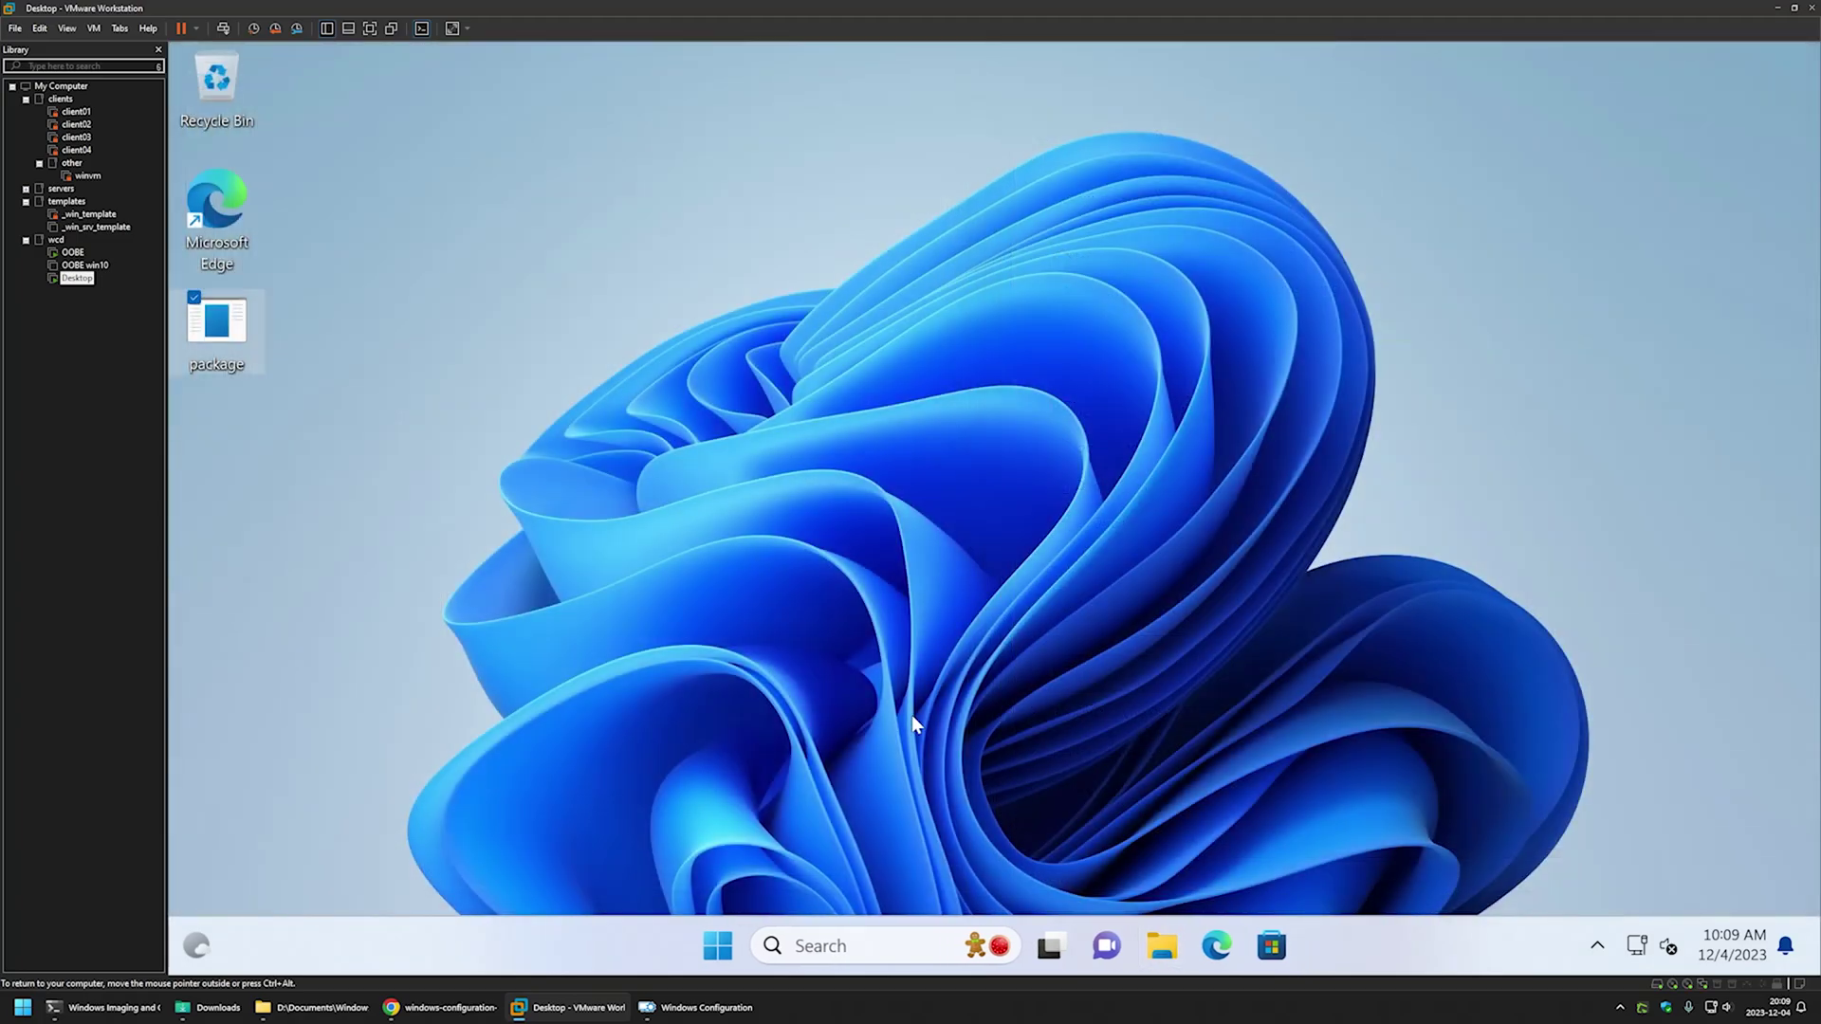
- Sign out of the guest Windows session and sign back in with the account password
left_click(718, 945)
left_click(751, 860)
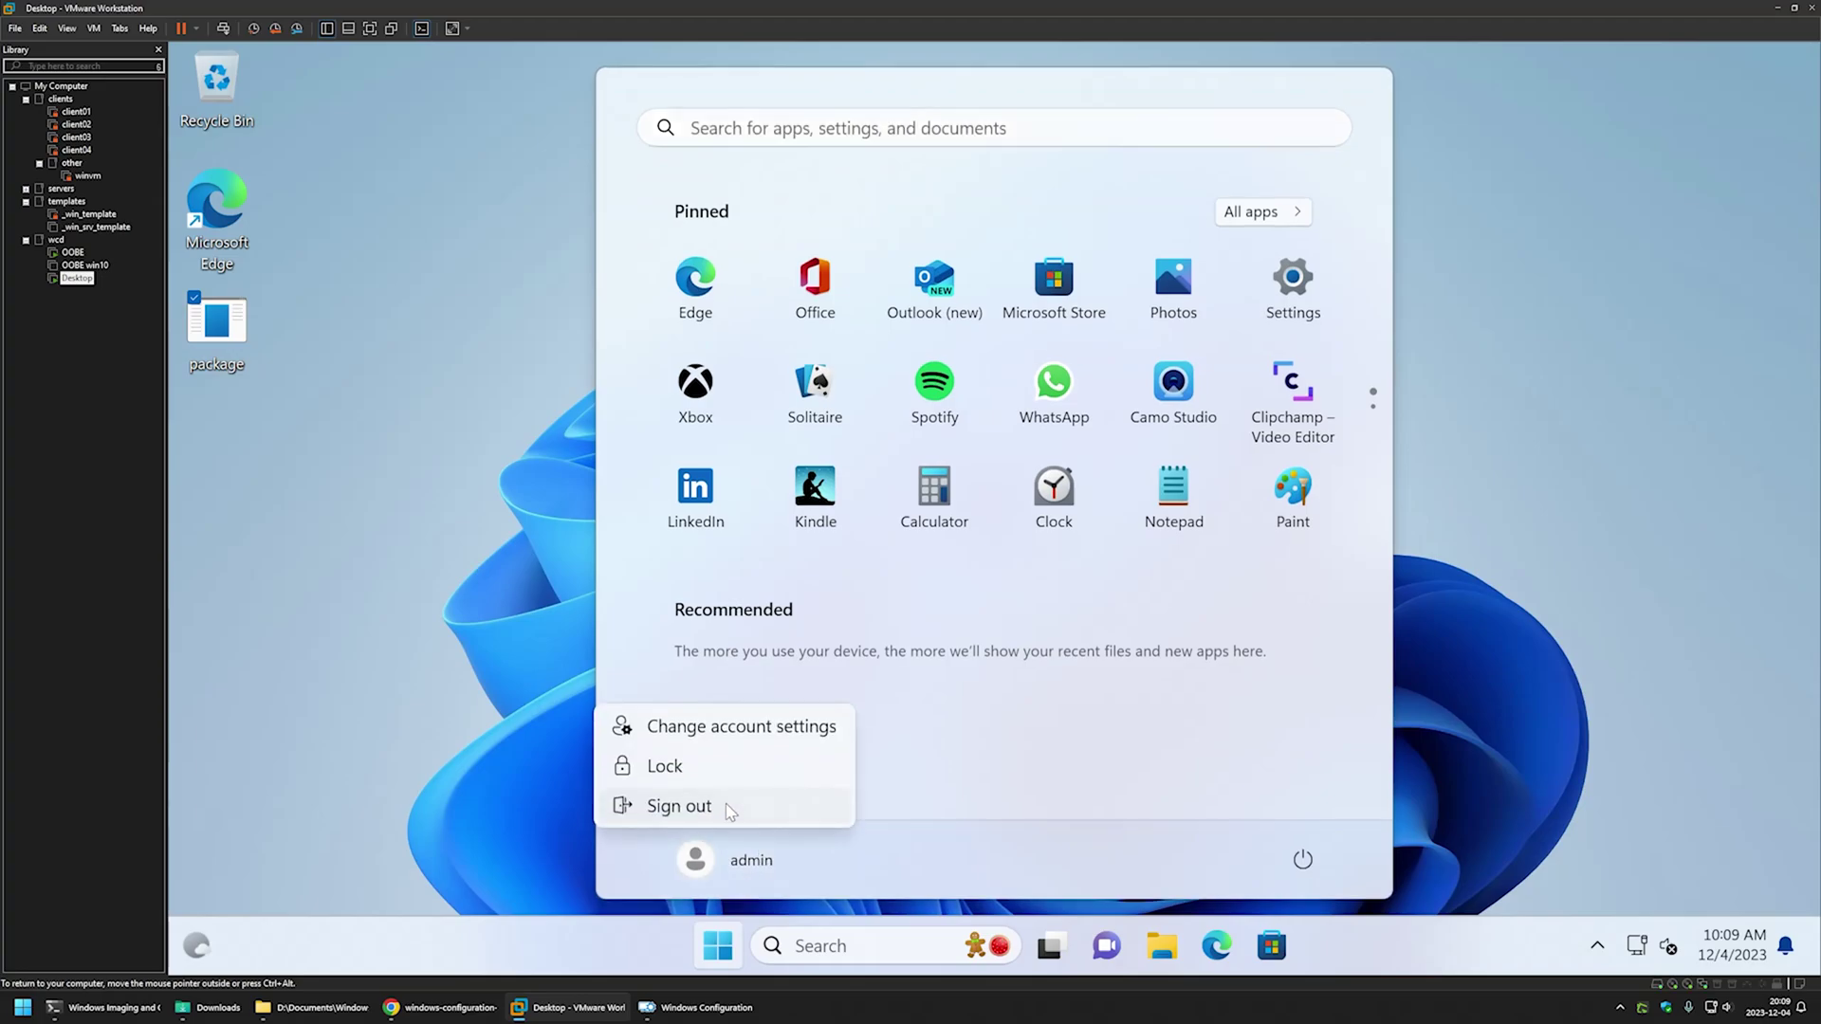
left_click(732, 805)
key("Return")
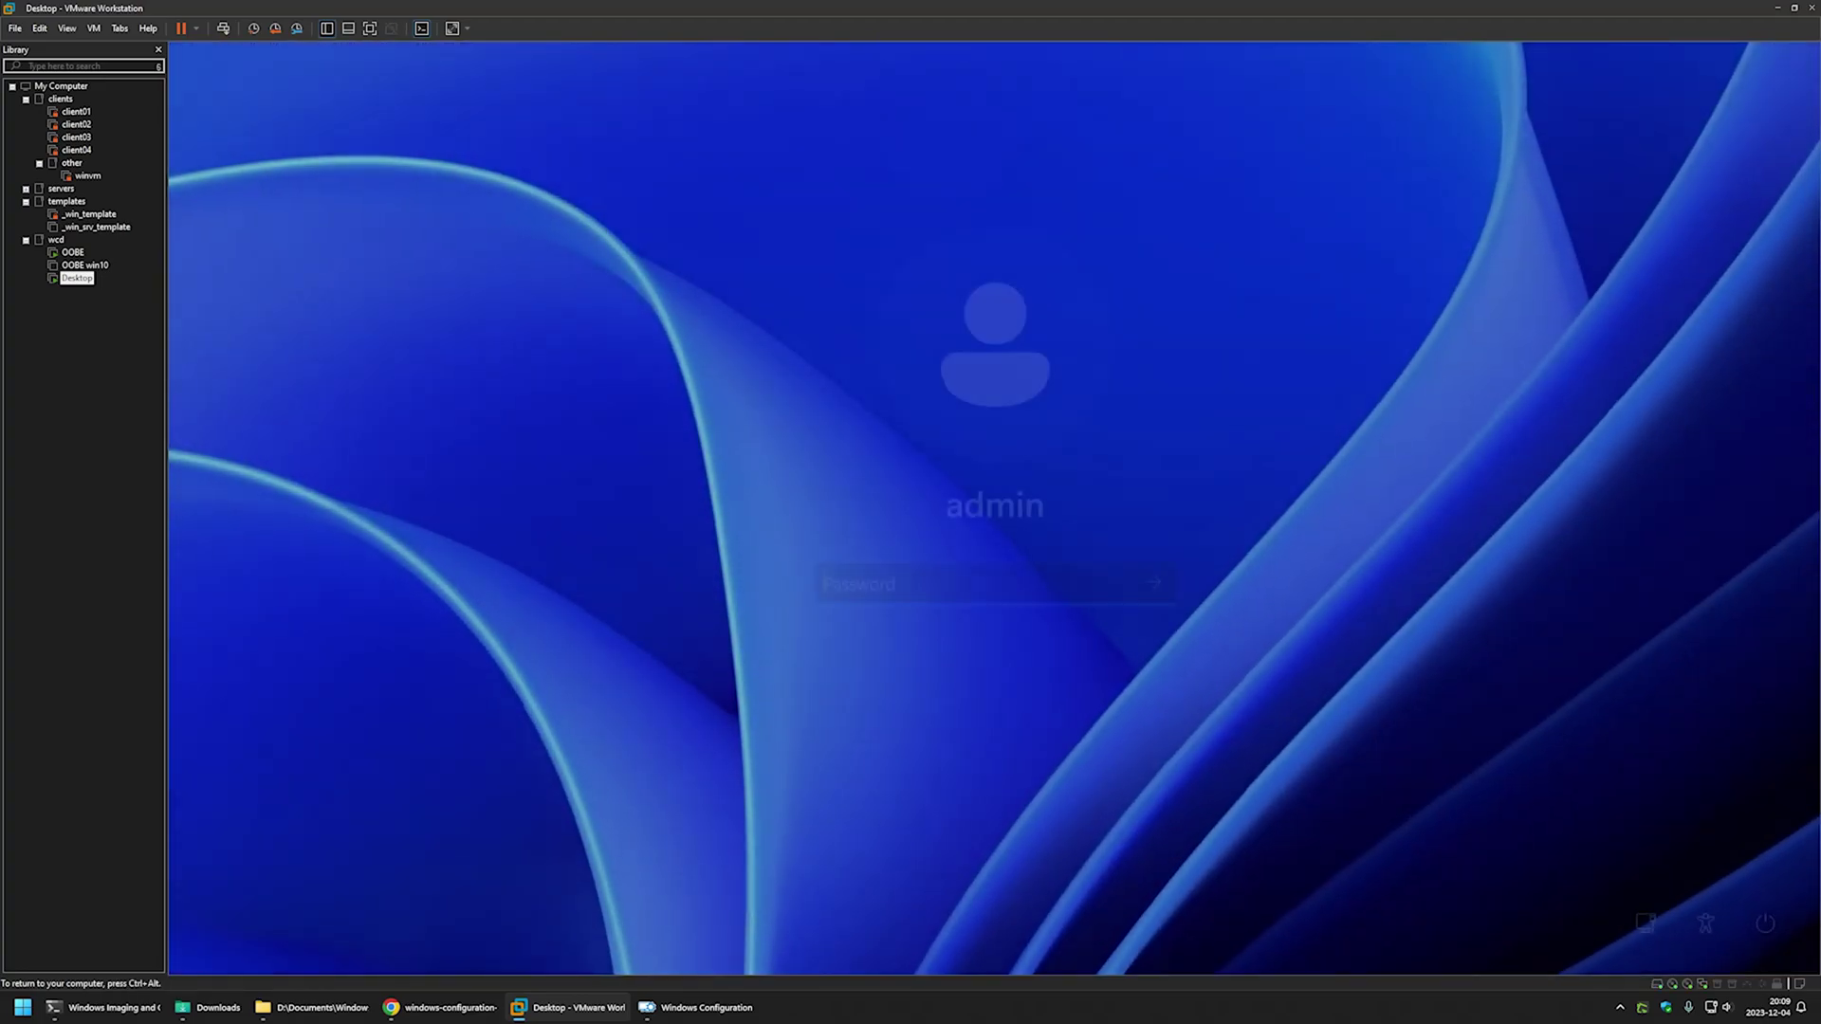
type("admin12")
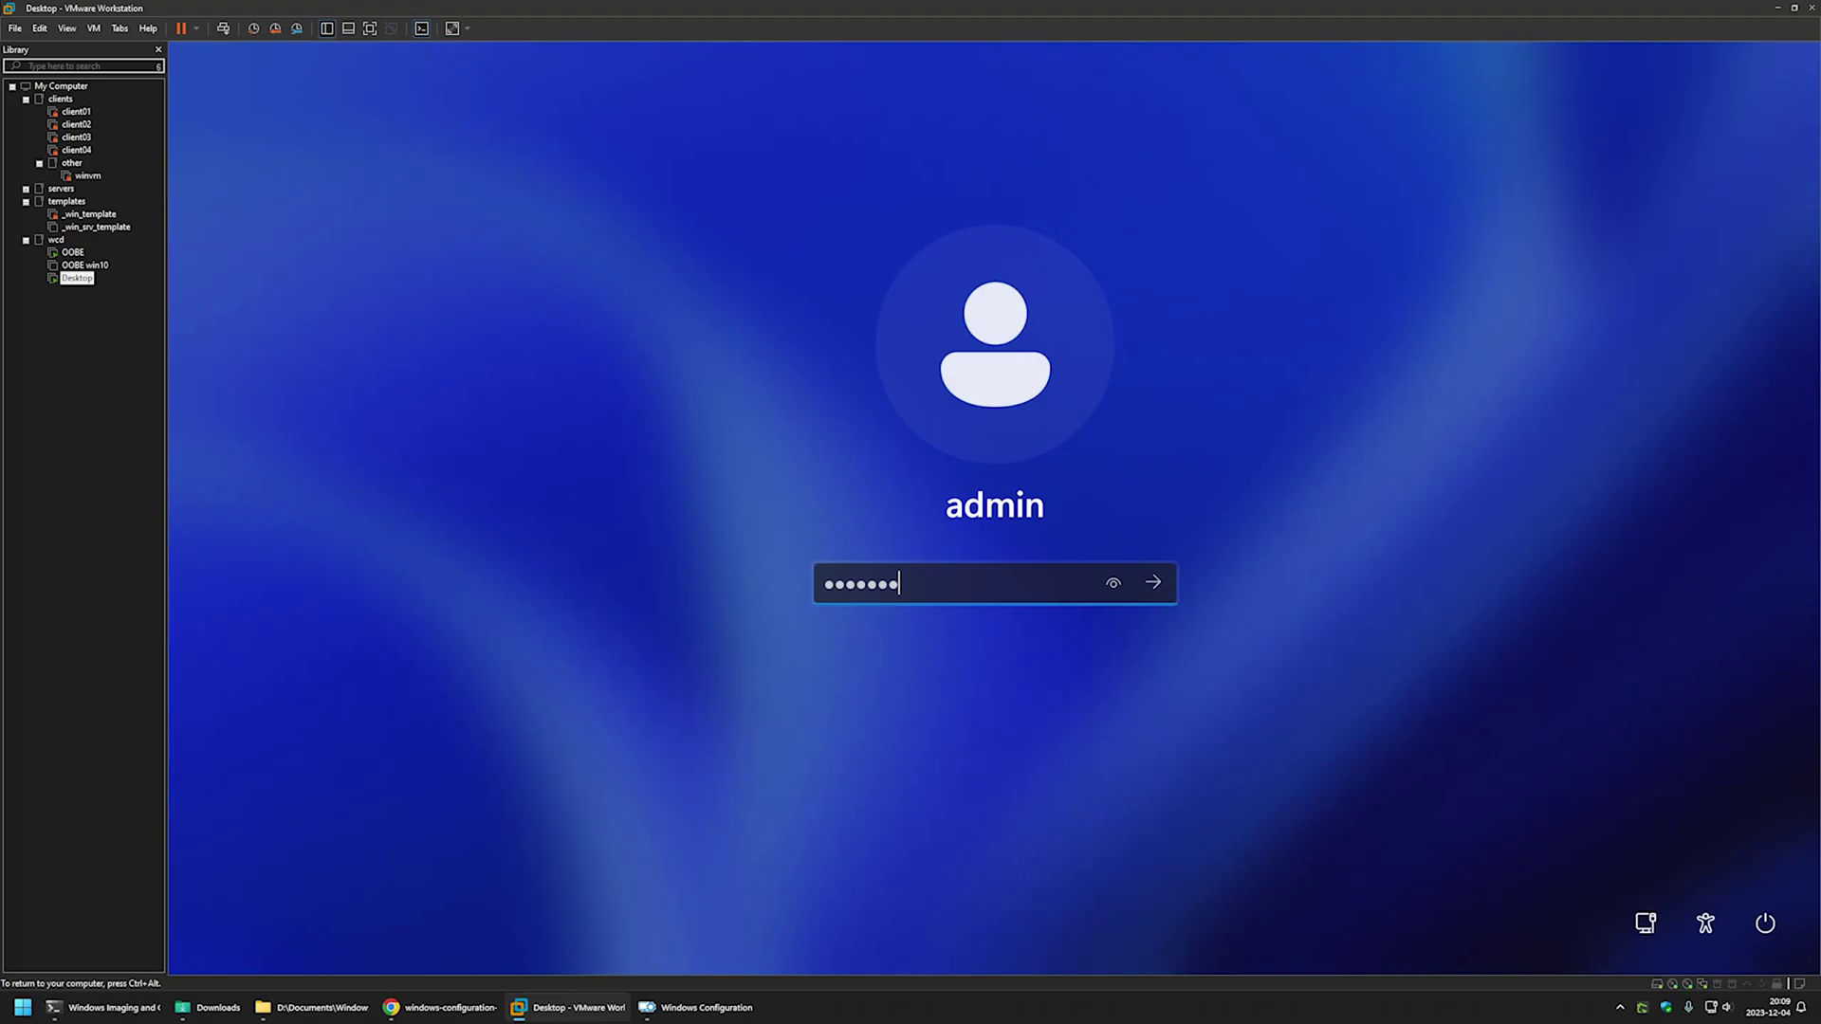
key("Return")
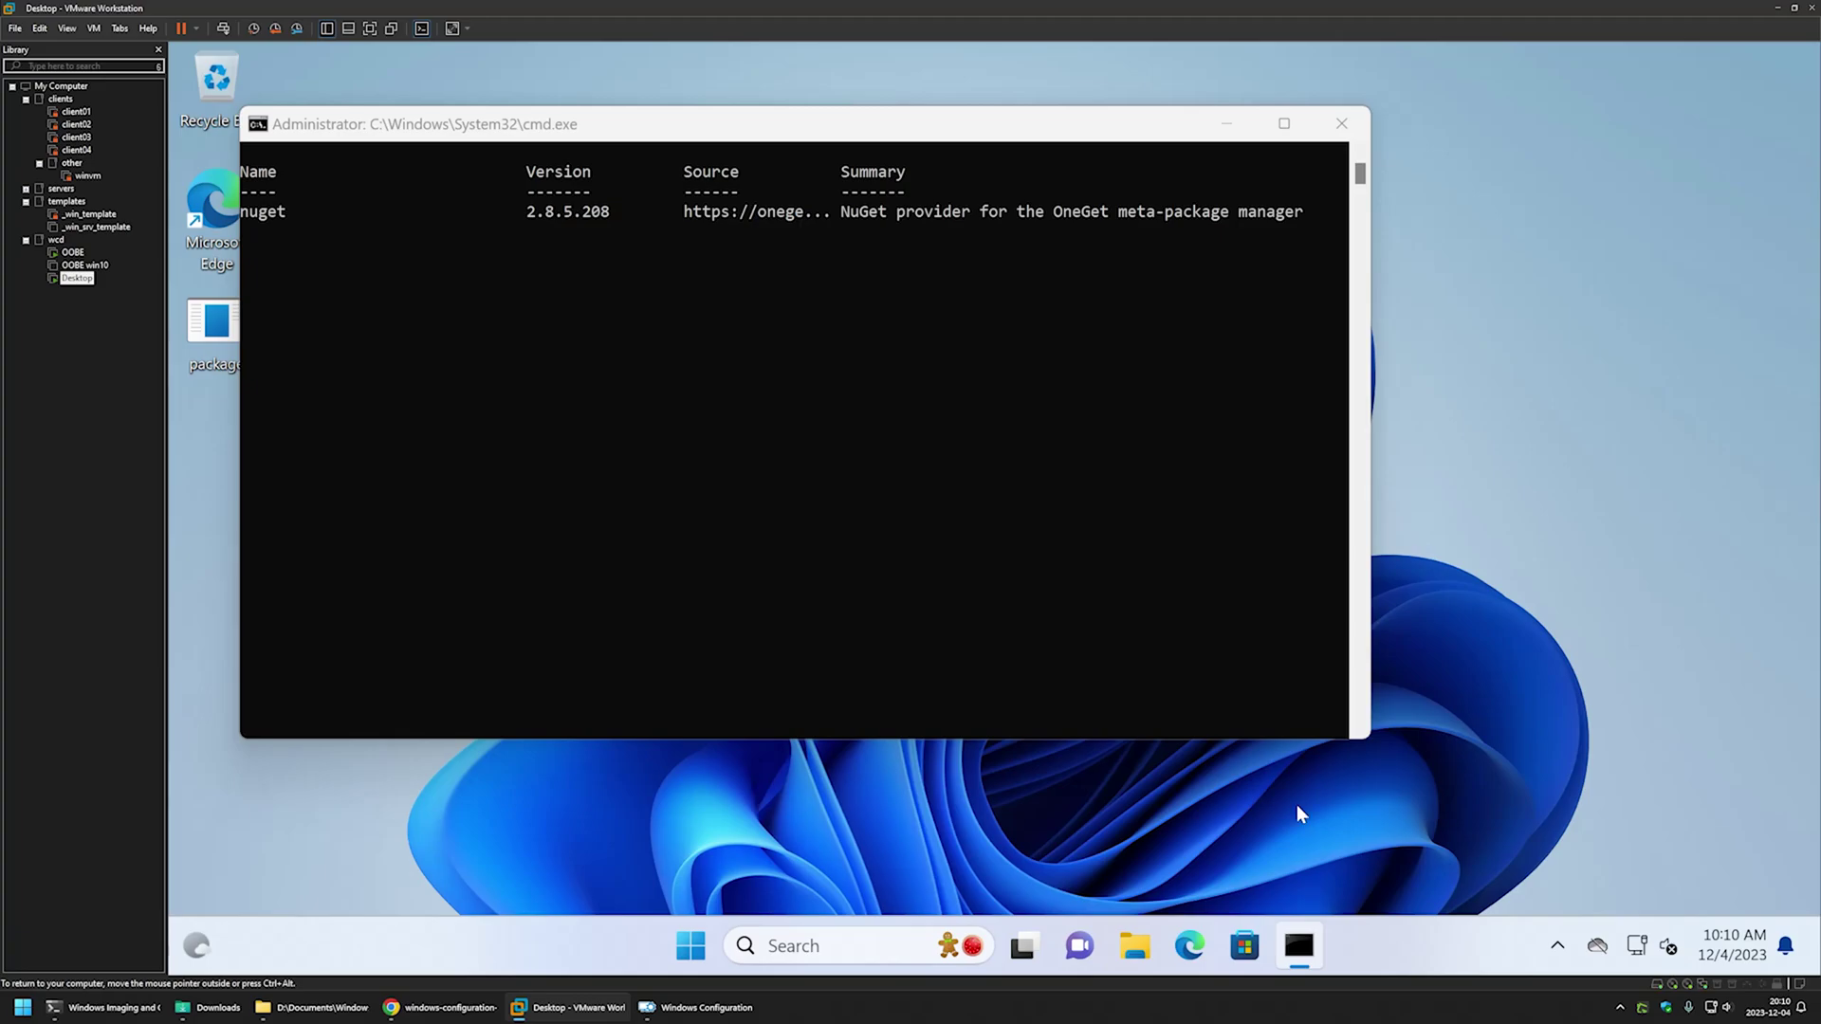
- Dismiss the build message, set OOBE > Desktop HideOobe to TRUE, and open PrimaryContext Command
left_click(697, 1007)
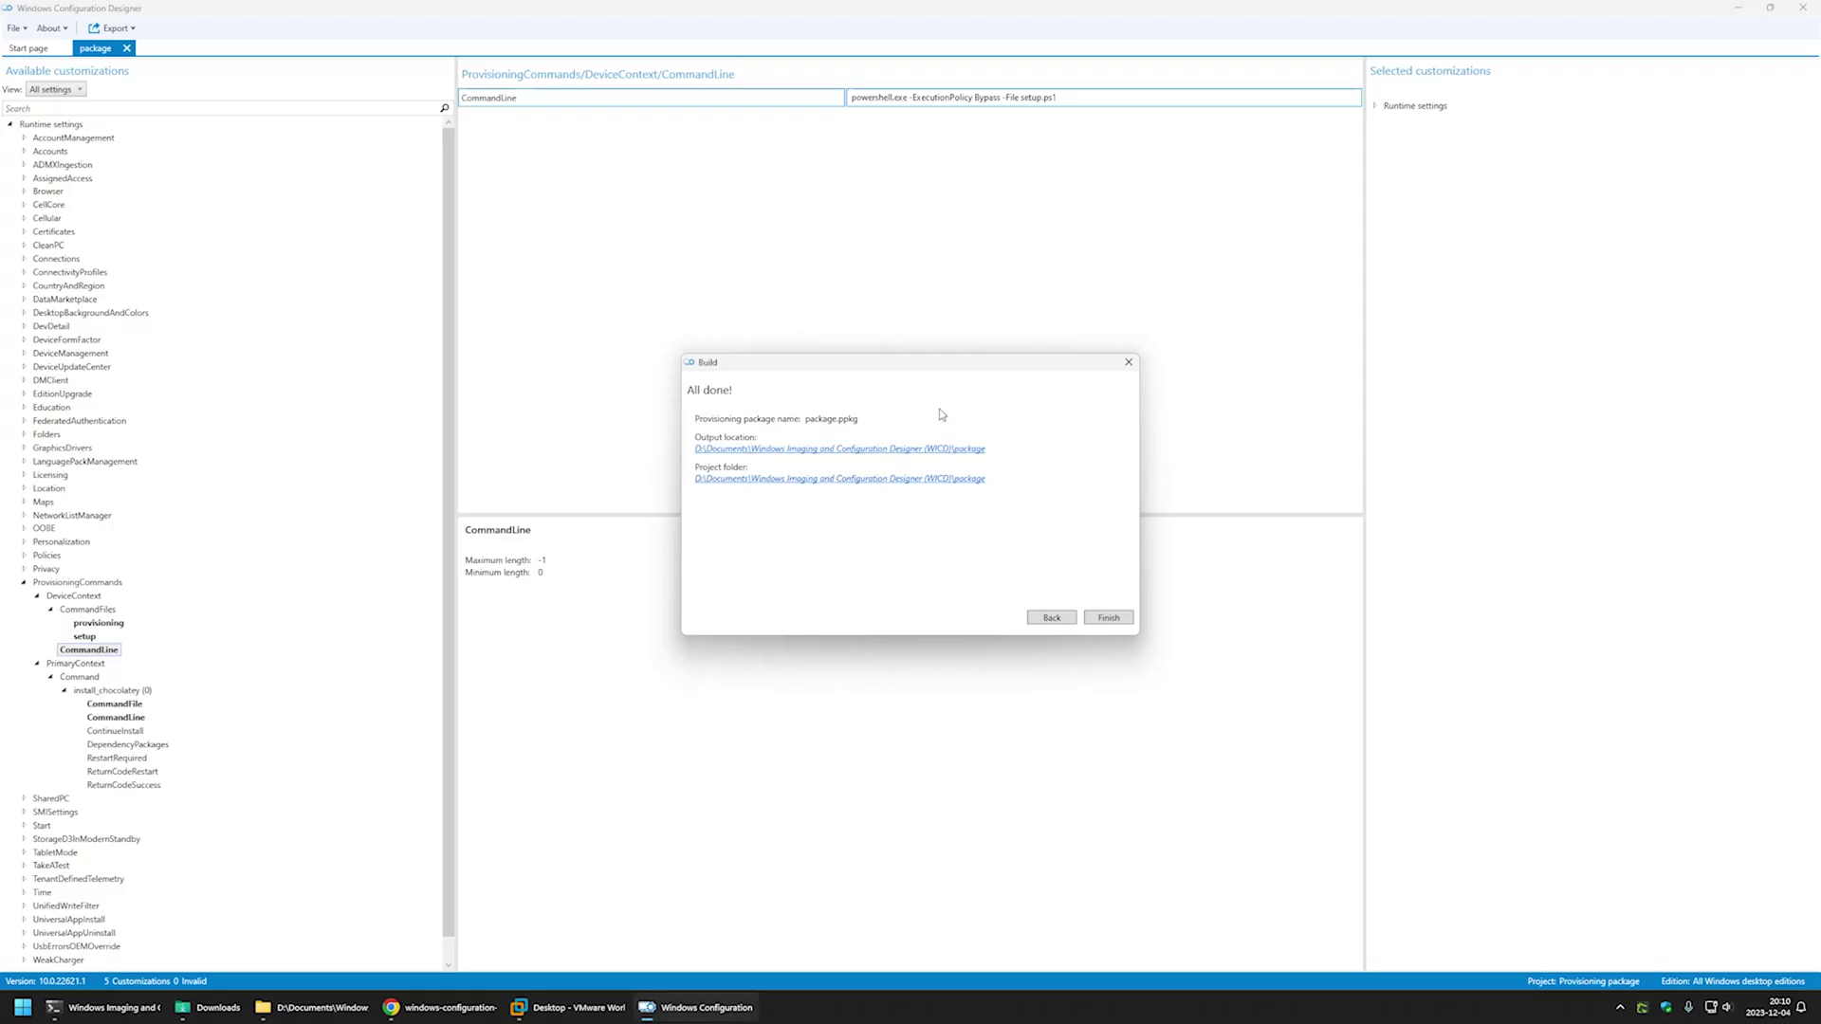
left_click(1127, 363)
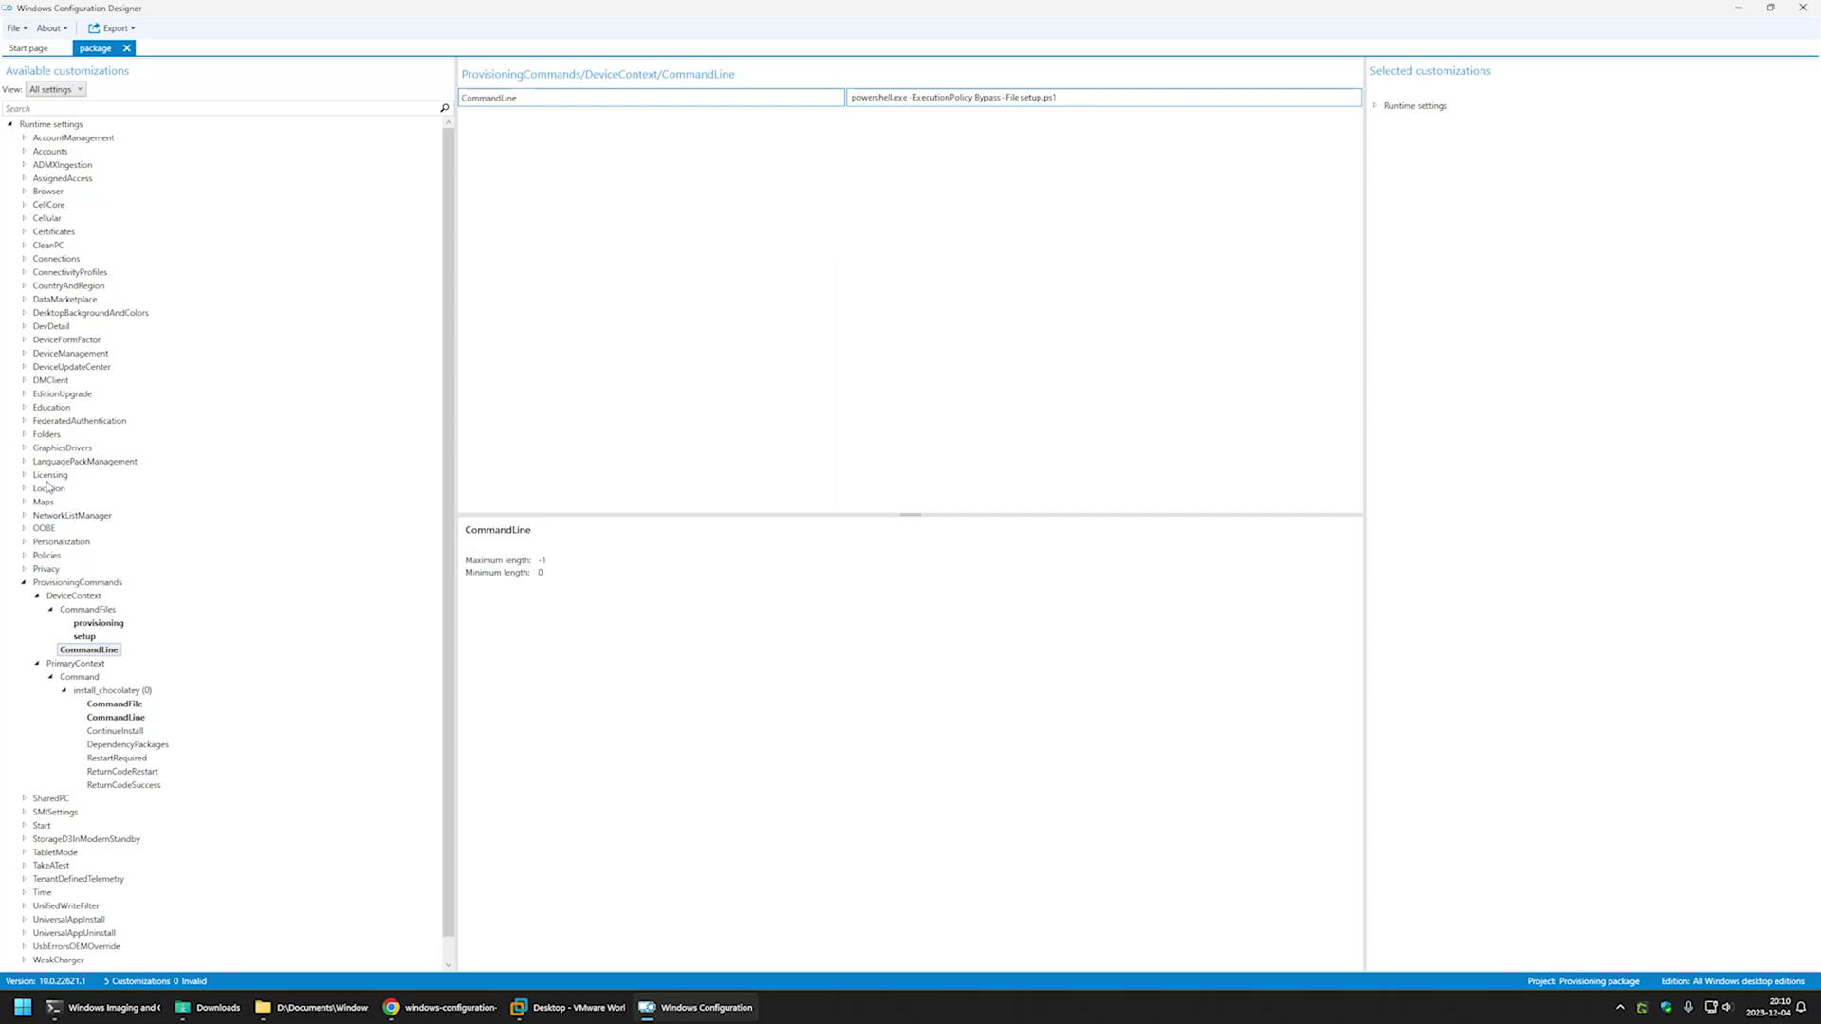
left_click(23, 529)
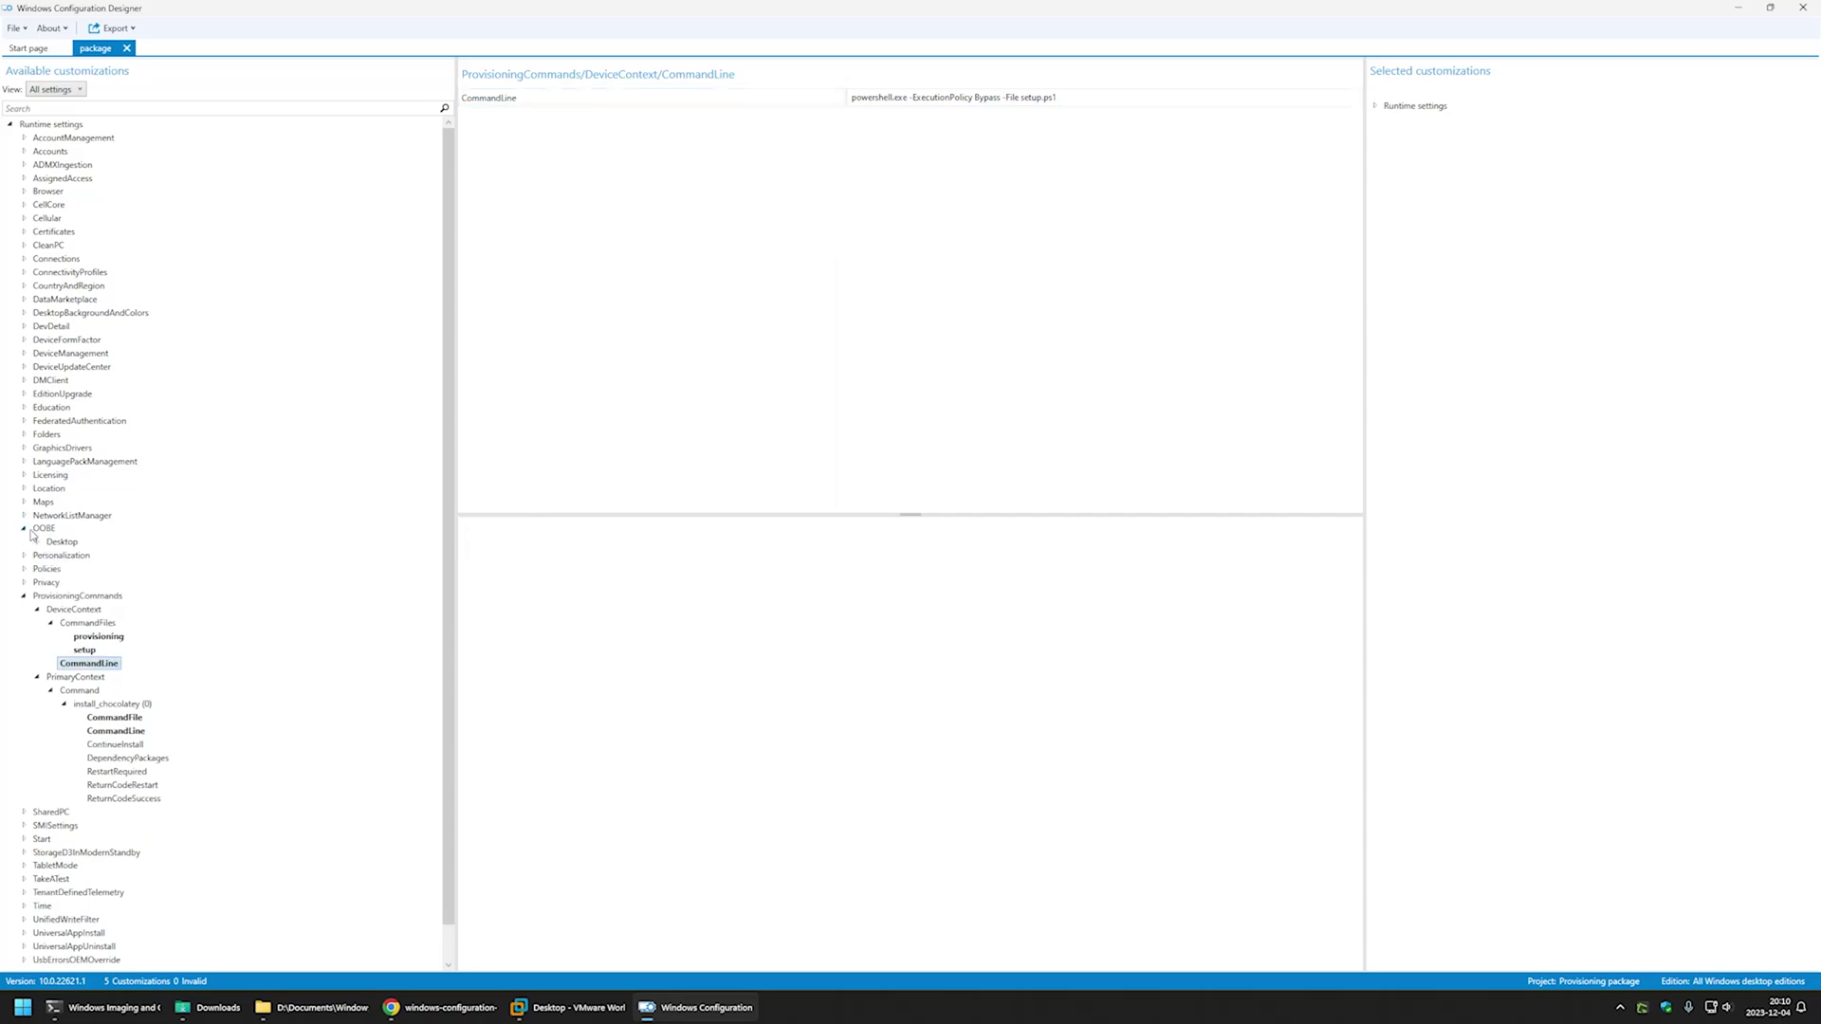
double_click(65, 541)
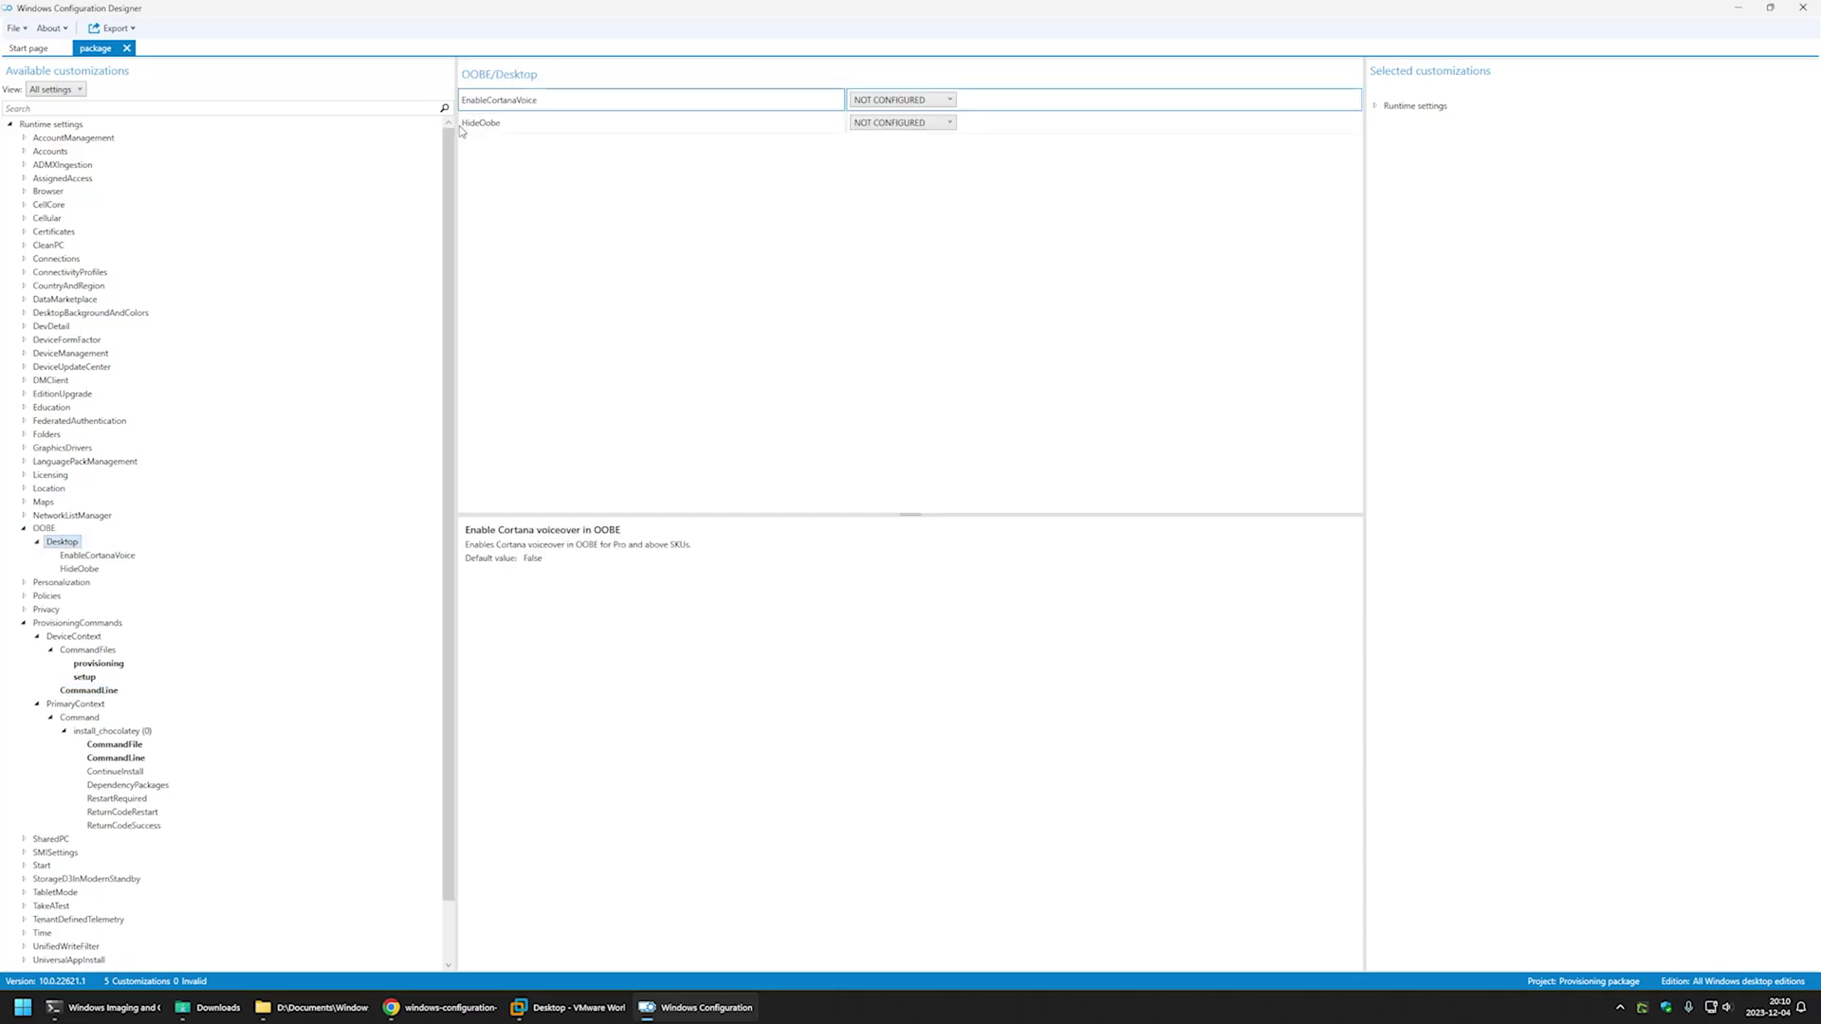
left_click(877, 125)
left_click(884, 170)
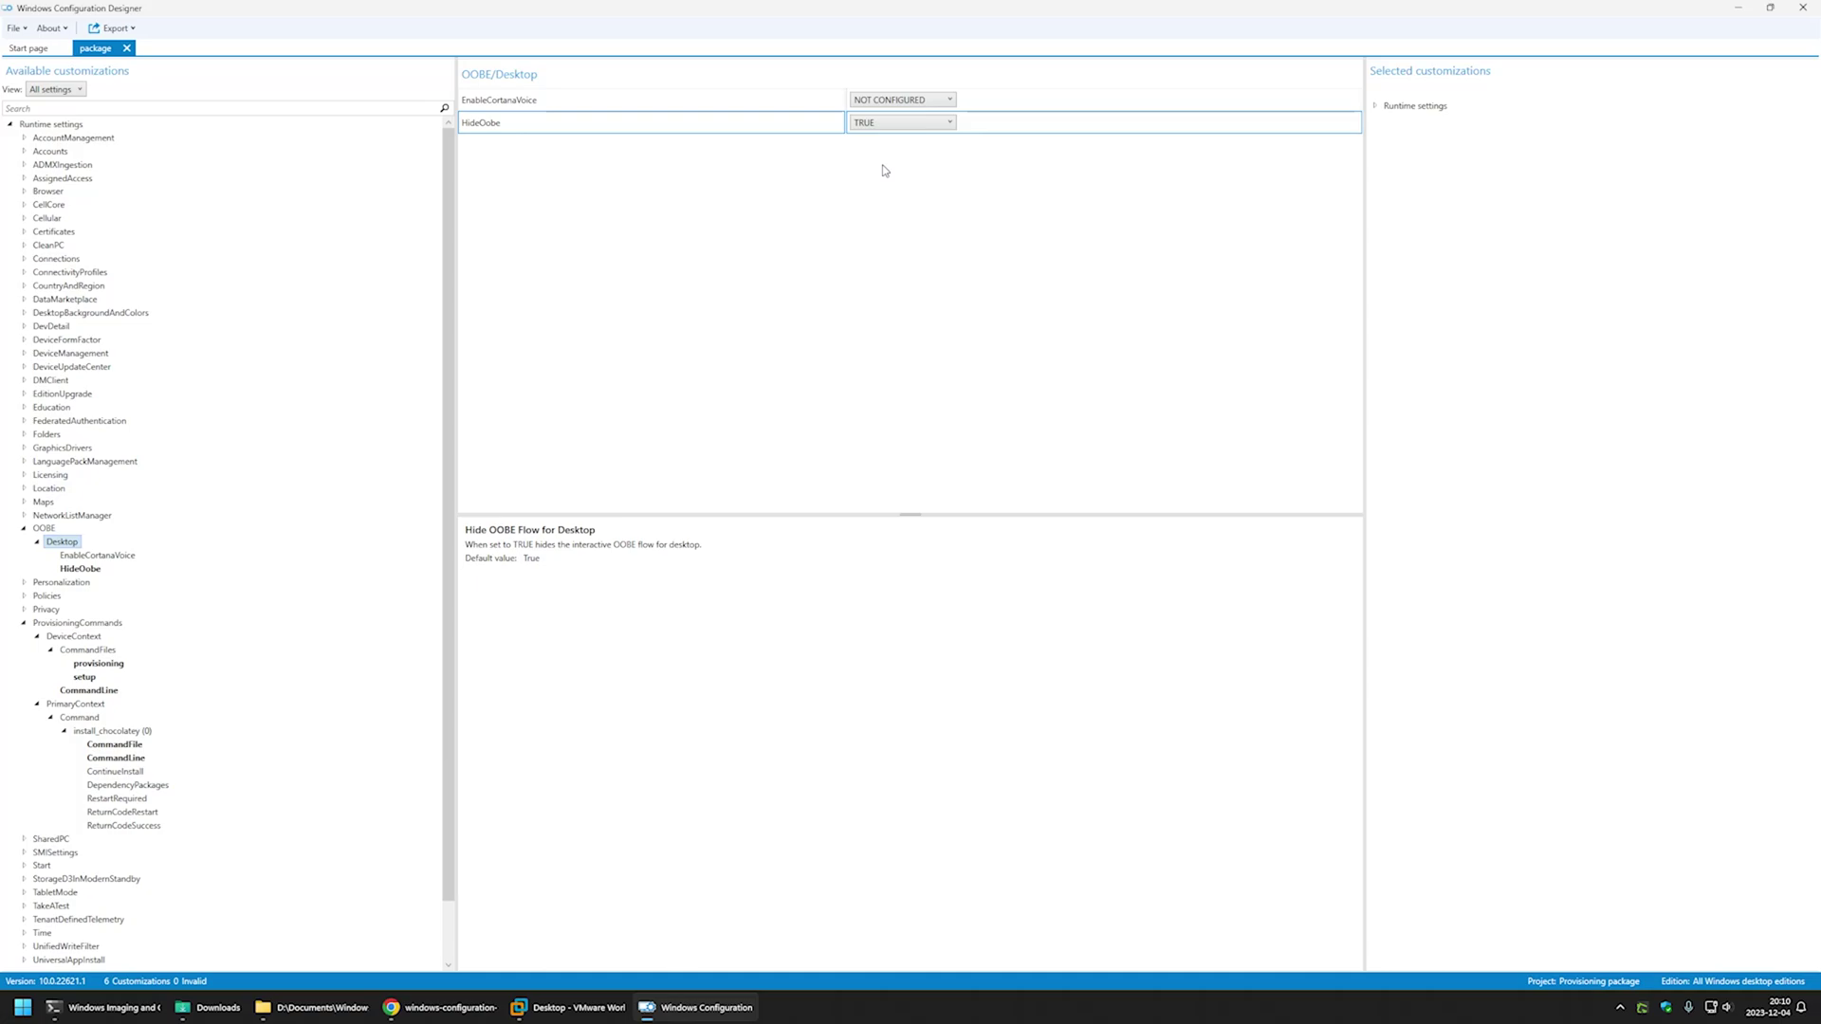
left_click(90, 718)
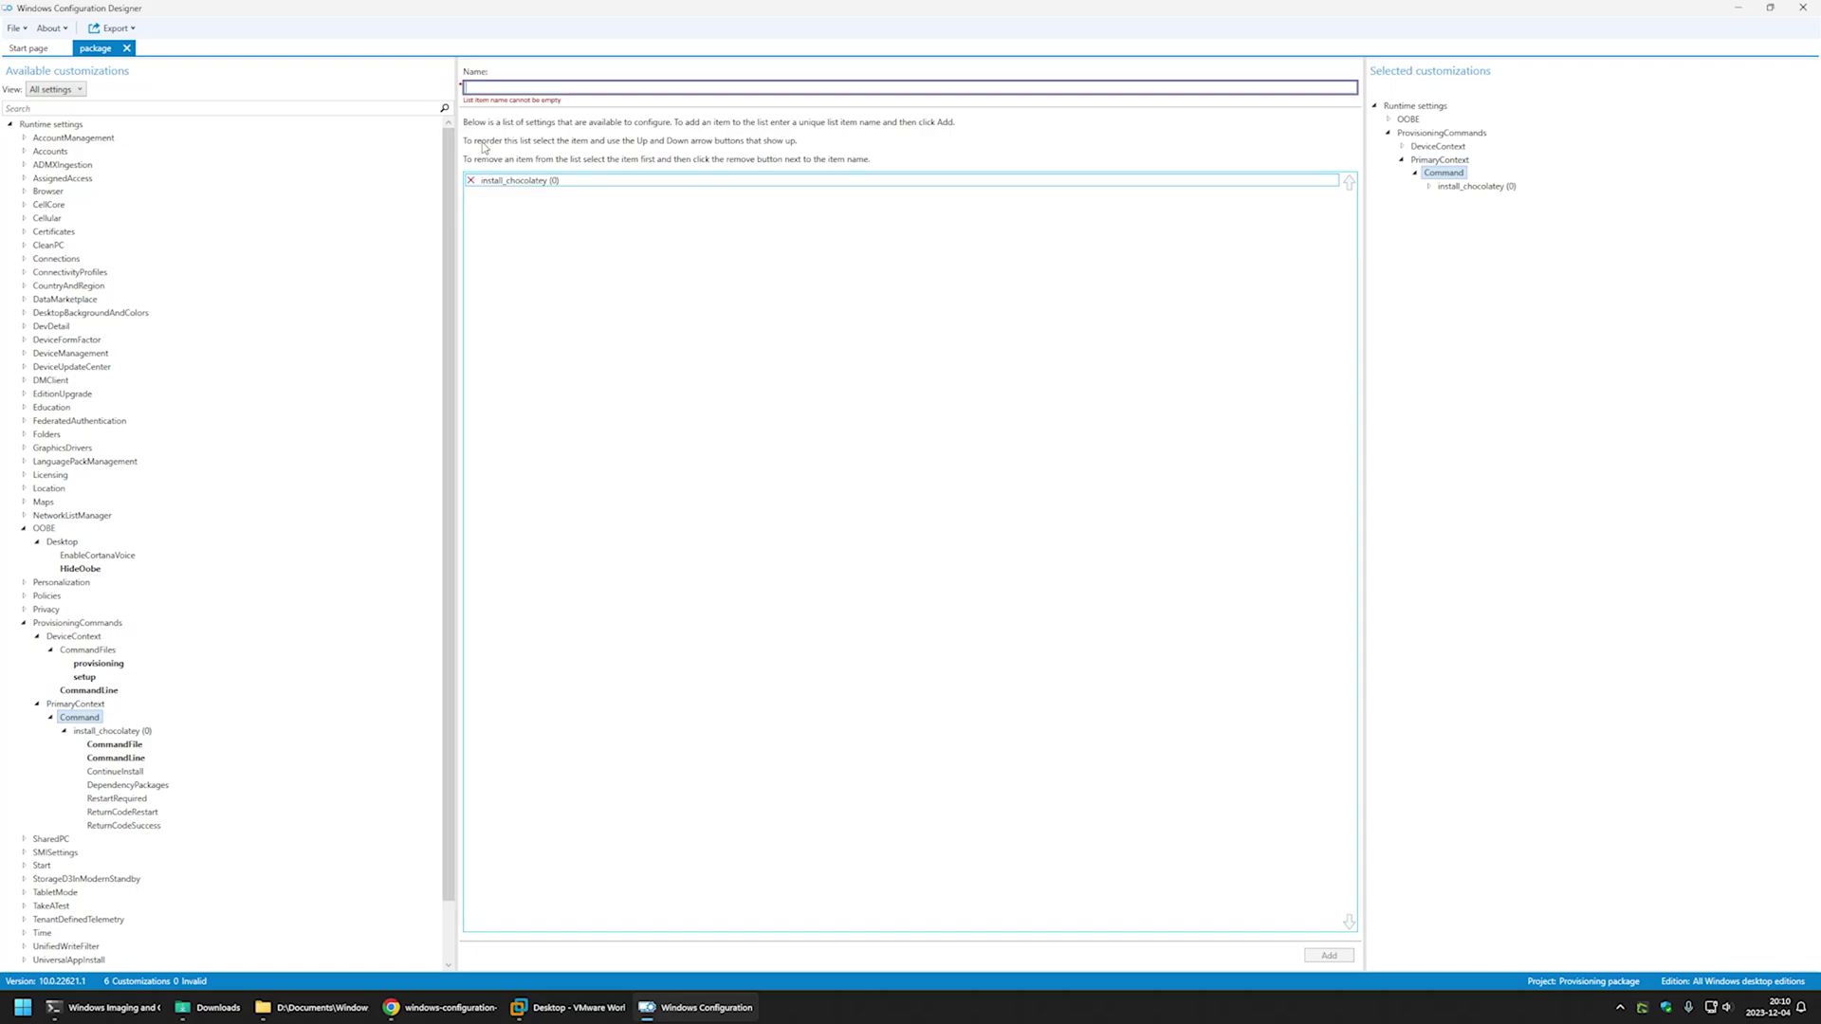
- Add a PrimaryContext command named disable_privacy and open its settings
type("Di")
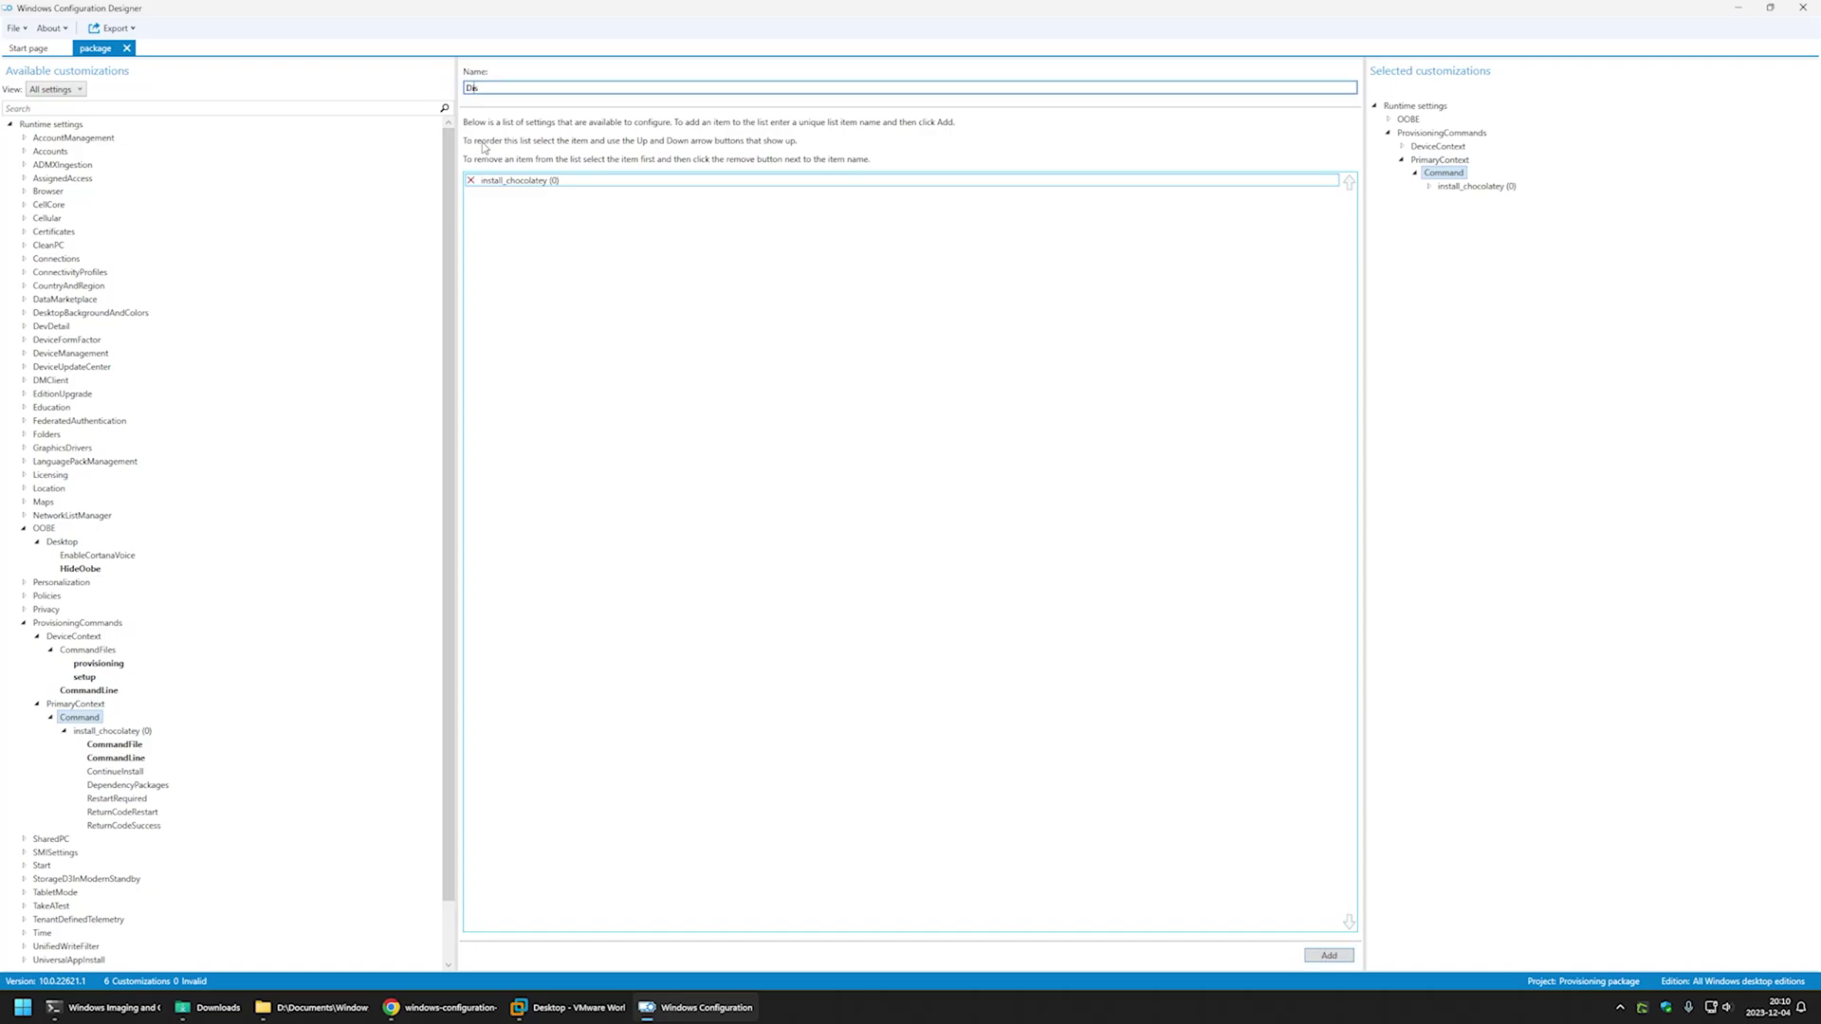
type("sab")
key("BackSpace")
key("BackSpace")
key("BackSpace")
key("BackSpace")
key("BackSpace")
type("di")
left_click(1328, 955)
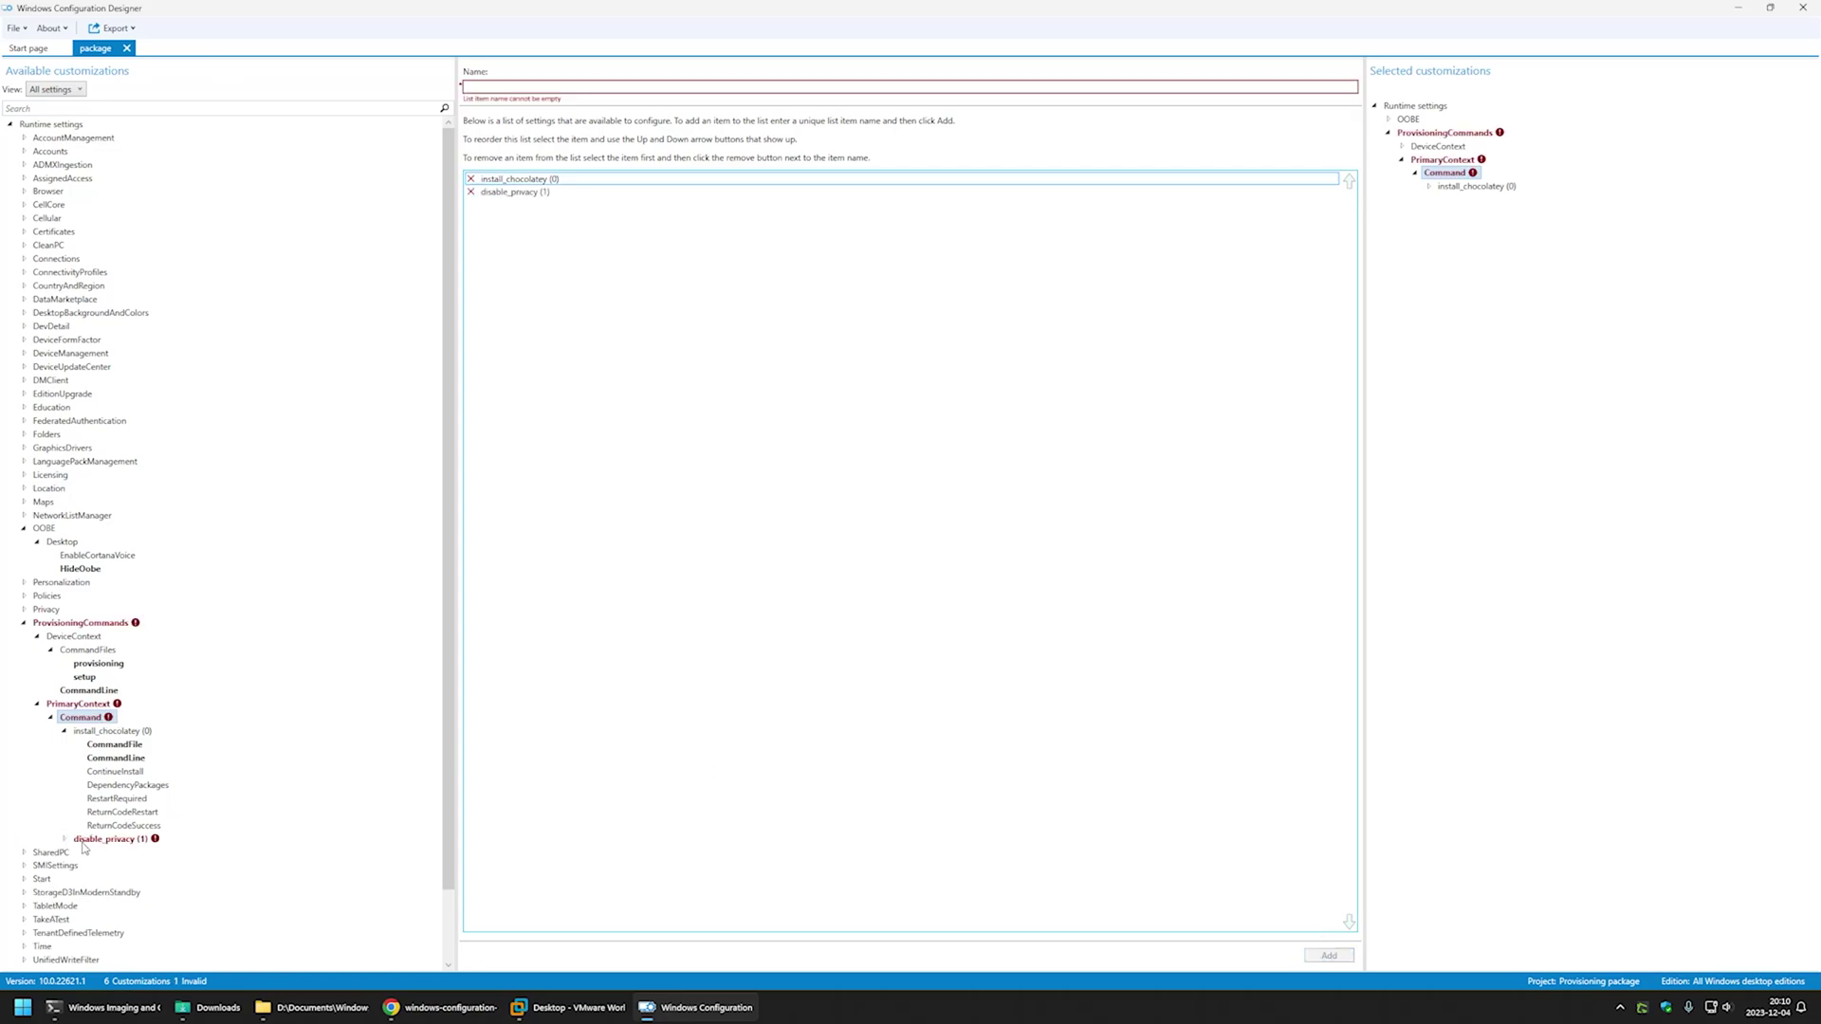
double_click(84, 840)
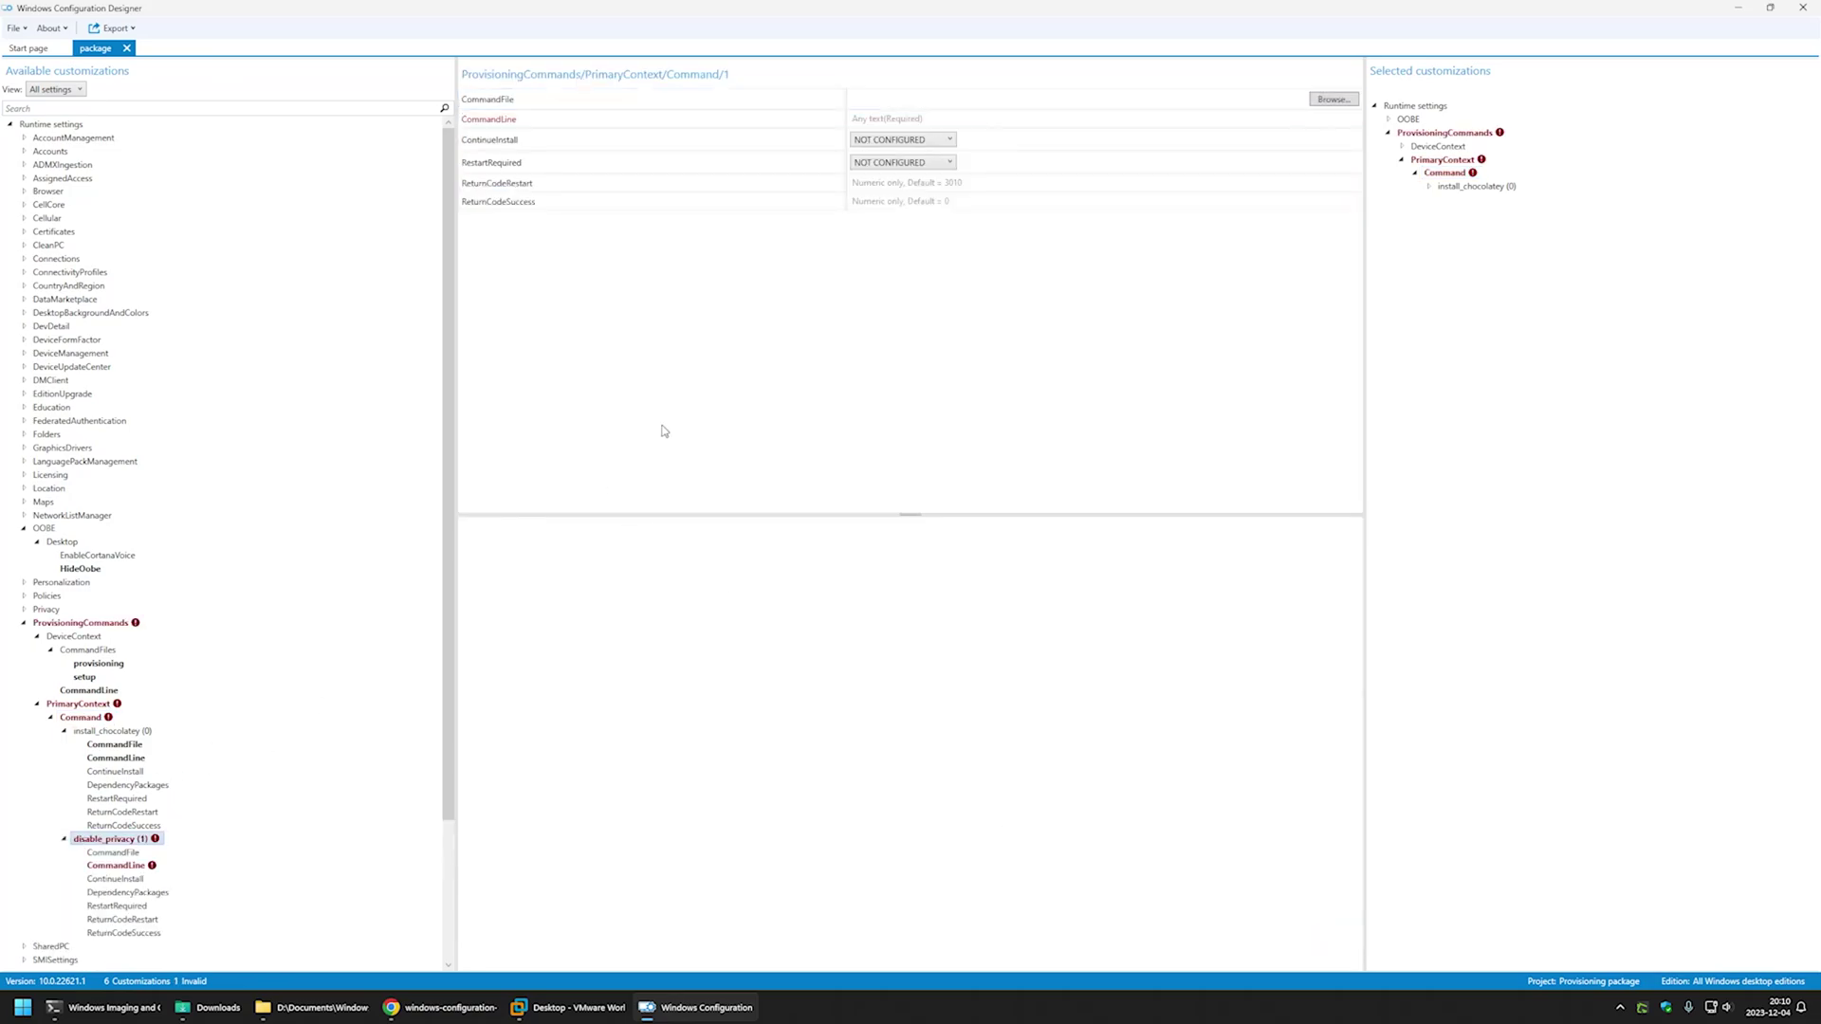
left_click(460, 1008)
- Copy the reg add command that sets DisablePrivacyExperience from the guide
scroll(453, 685, "down", 2)
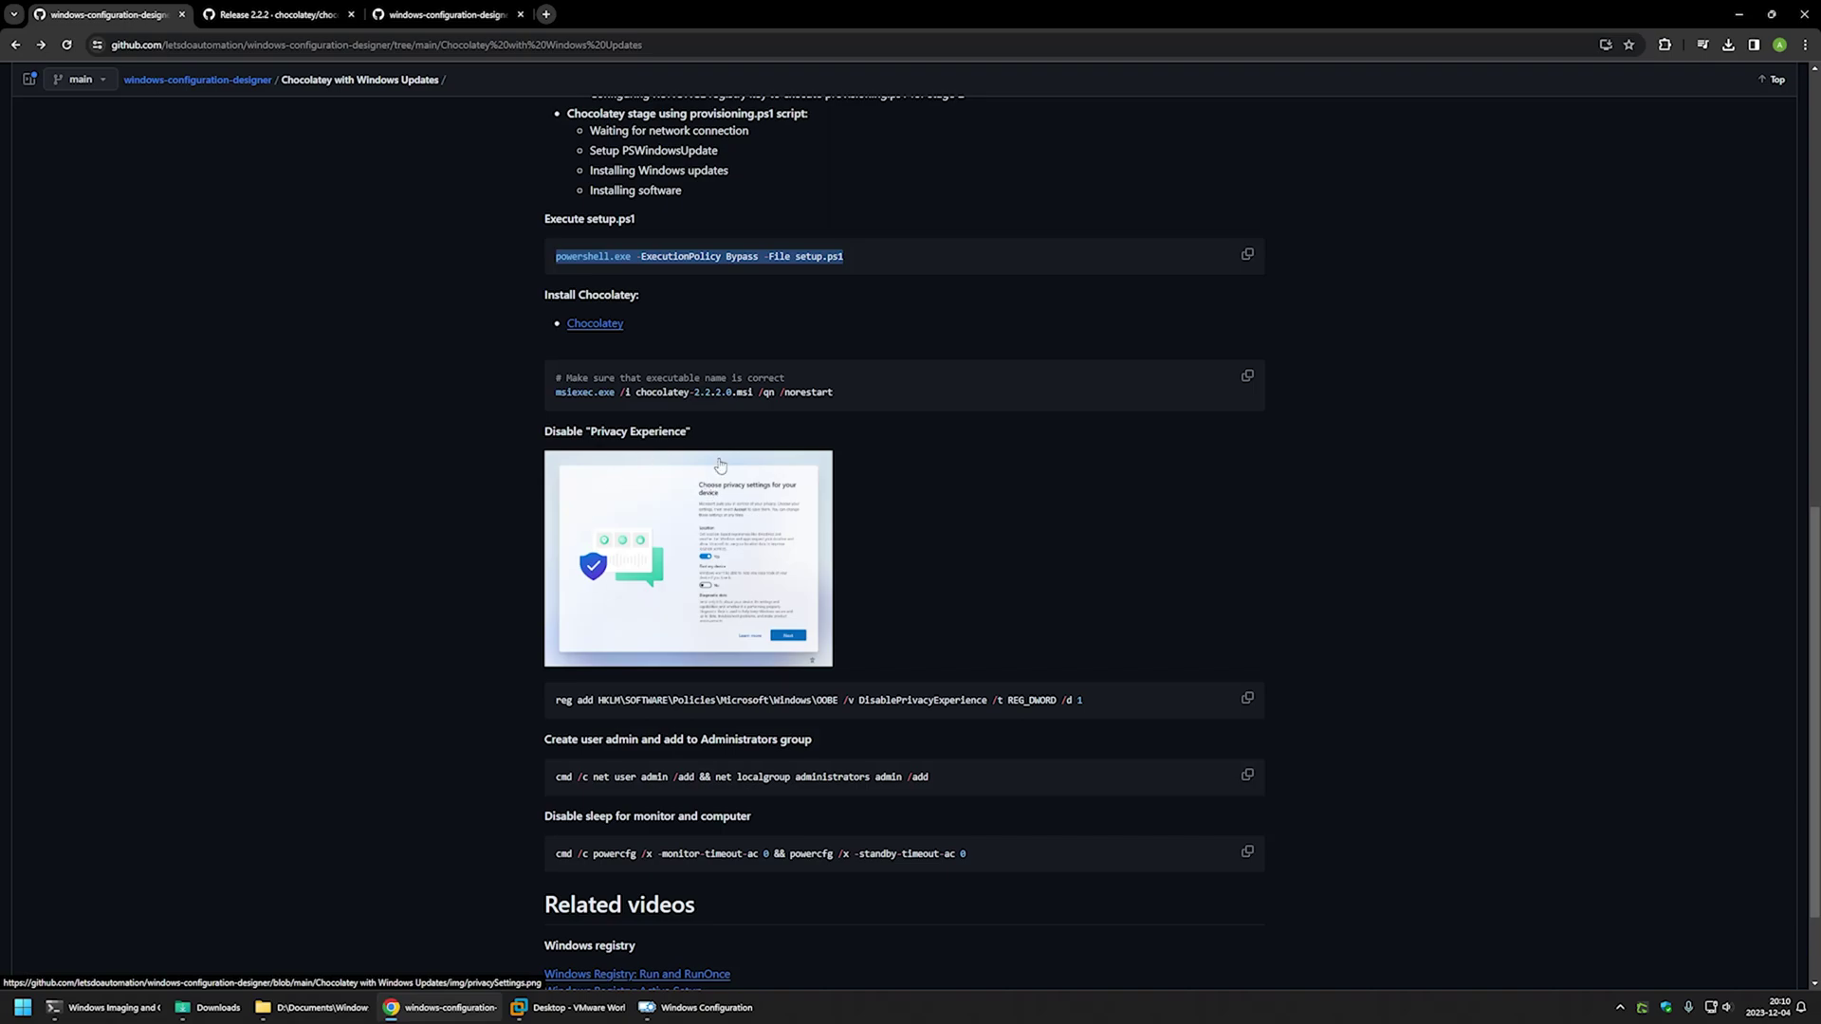
left_click(1045, 609)
left_click_drag(1112, 704, 583, 707)
right_click(565, 709)
left_click(598, 727)
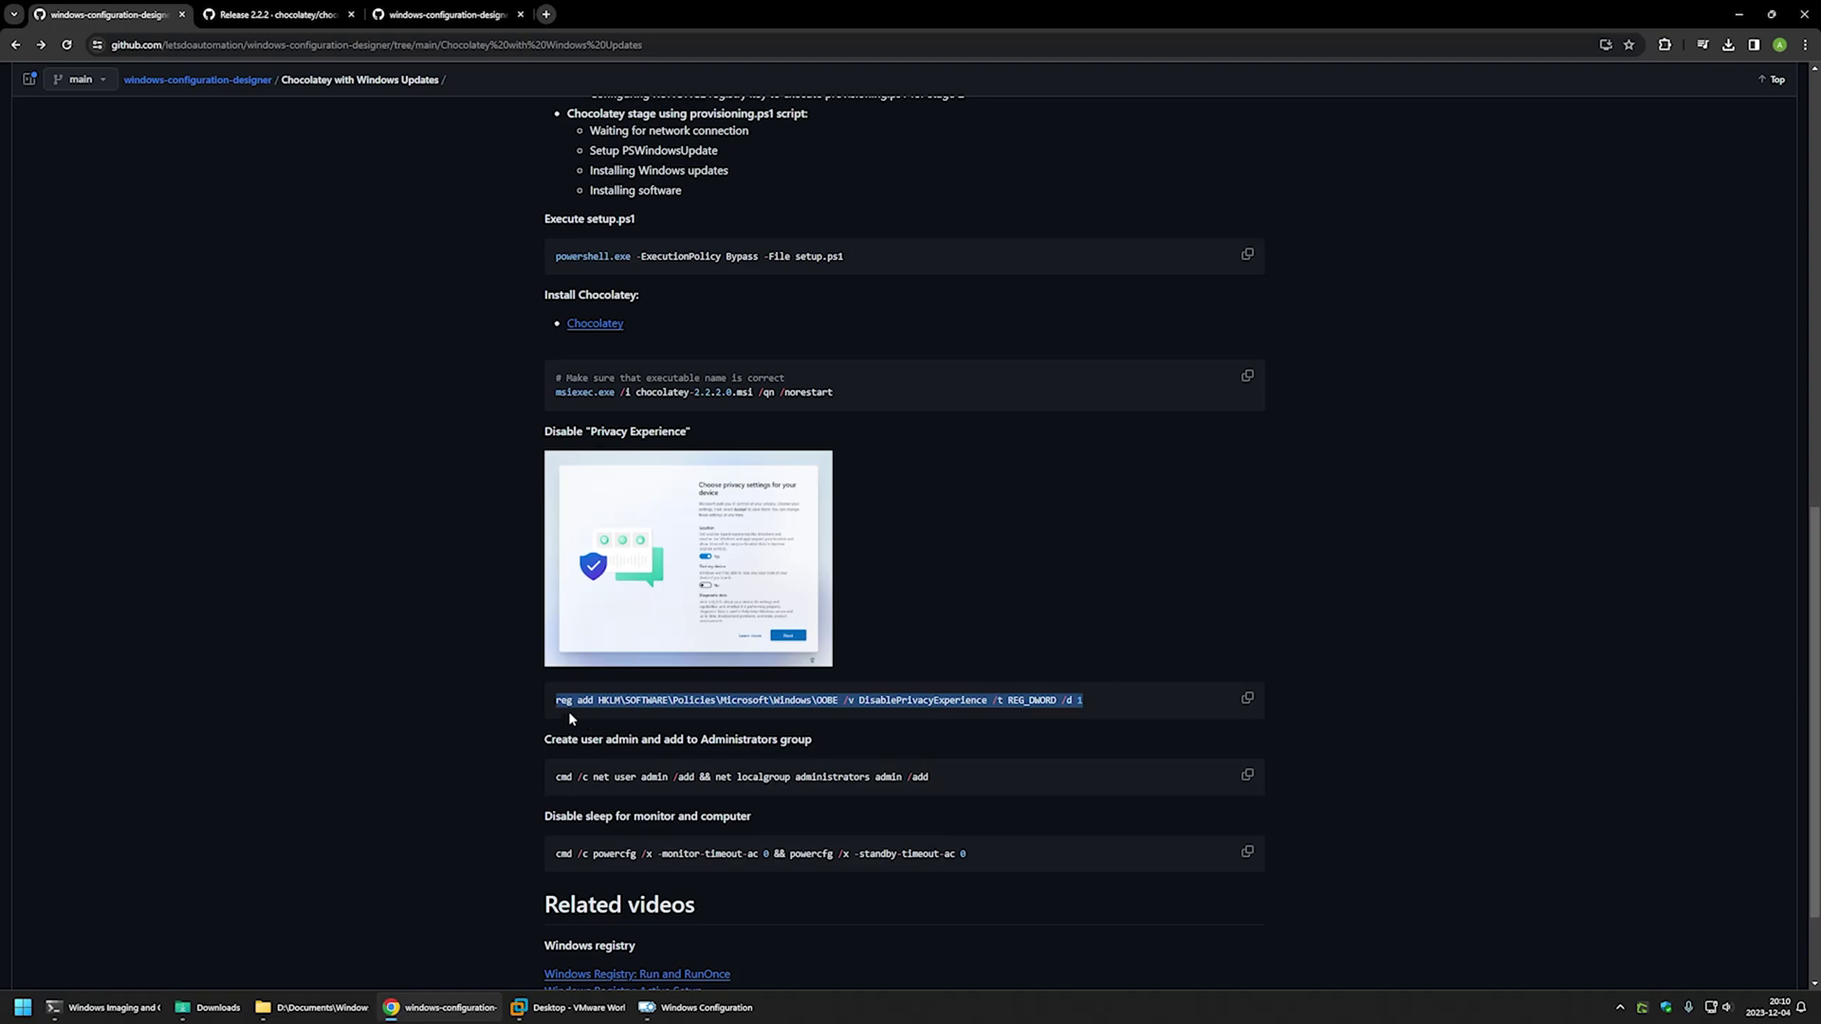
- Highlight the OOBE key path, DisablePrivacyExperience value name and /d 1 data
left_click(751, 713)
left_click_drag(844, 700, 590, 700)
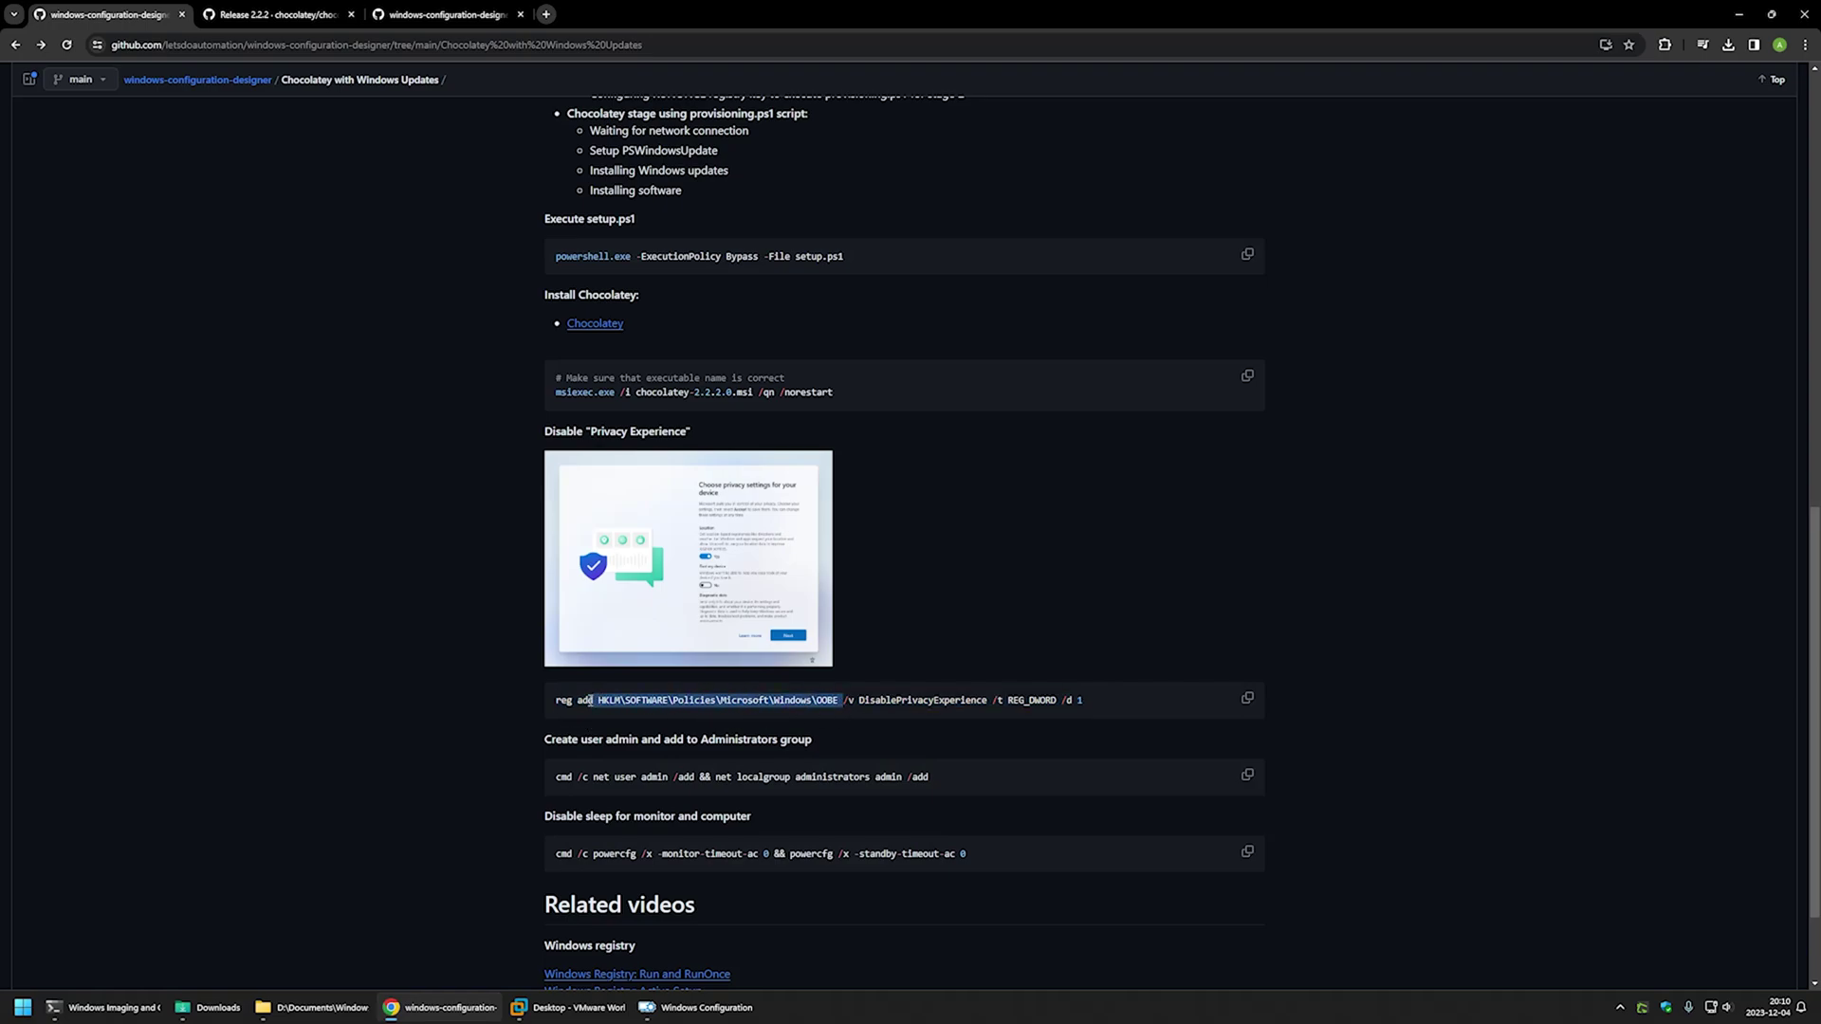
double_click(822, 702)
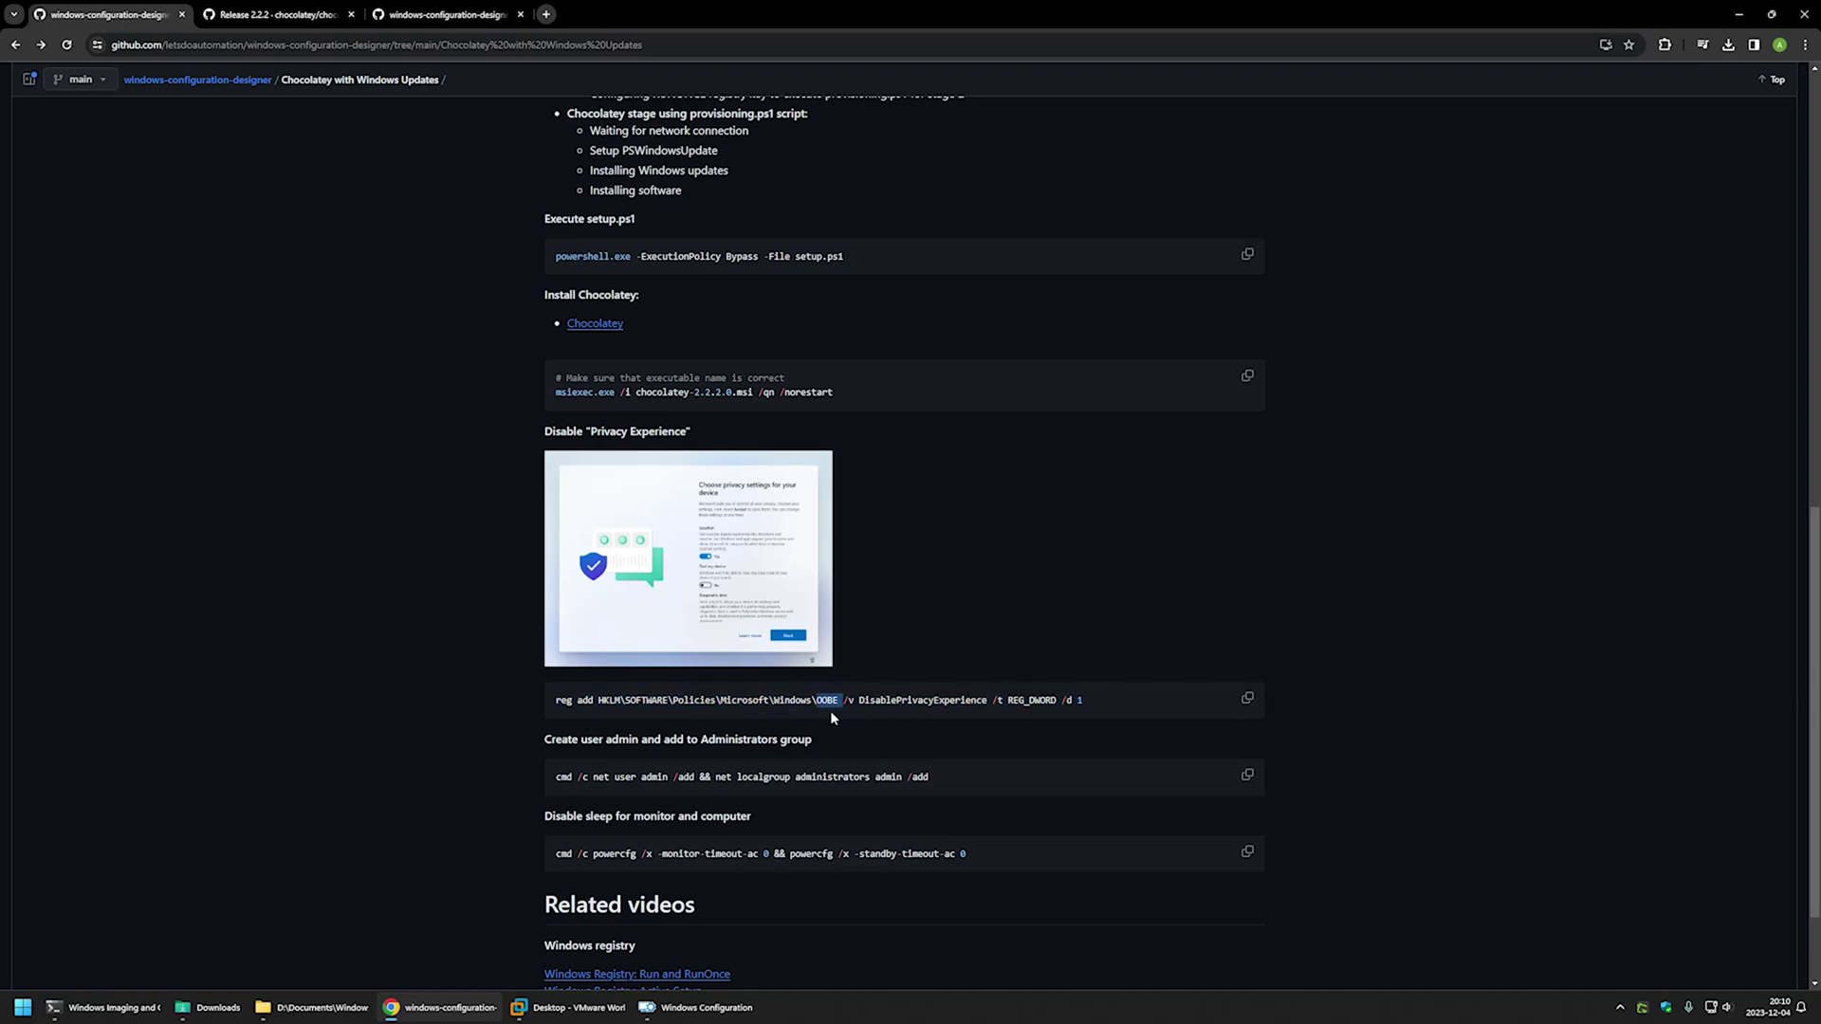
double_click(939, 702)
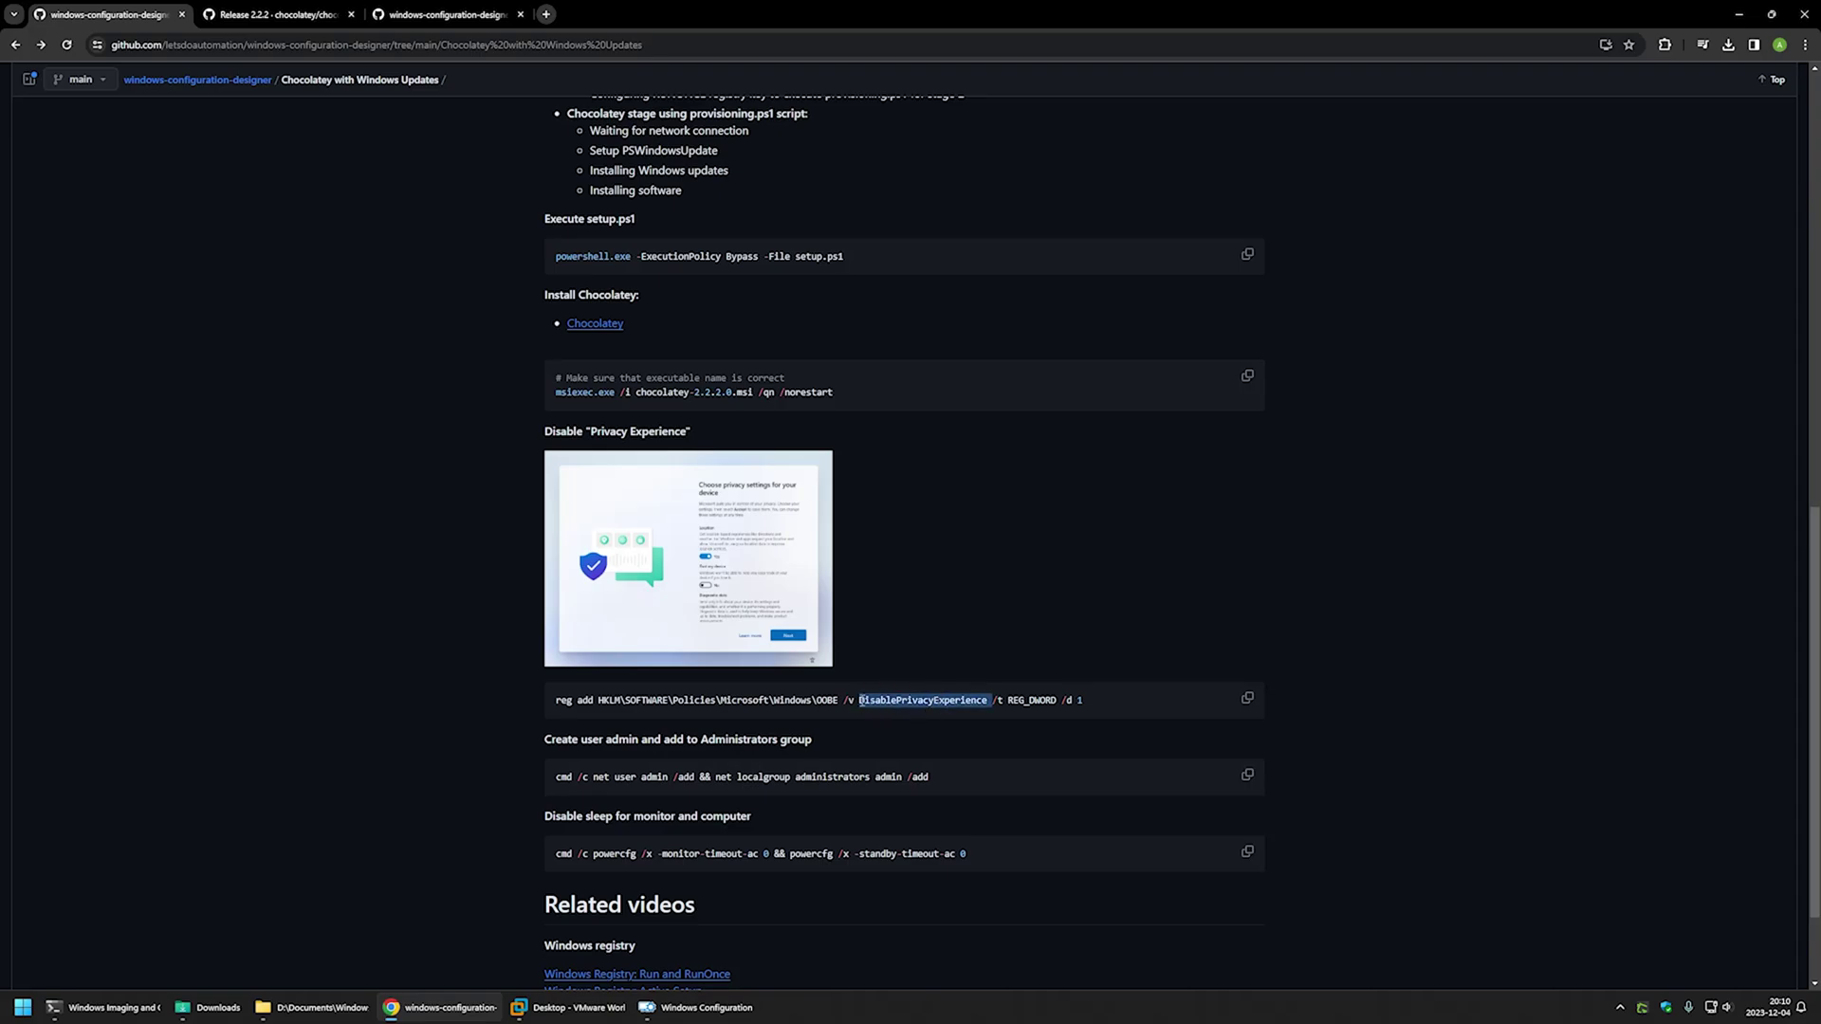
left_click_drag(1083, 702, 1064, 702)
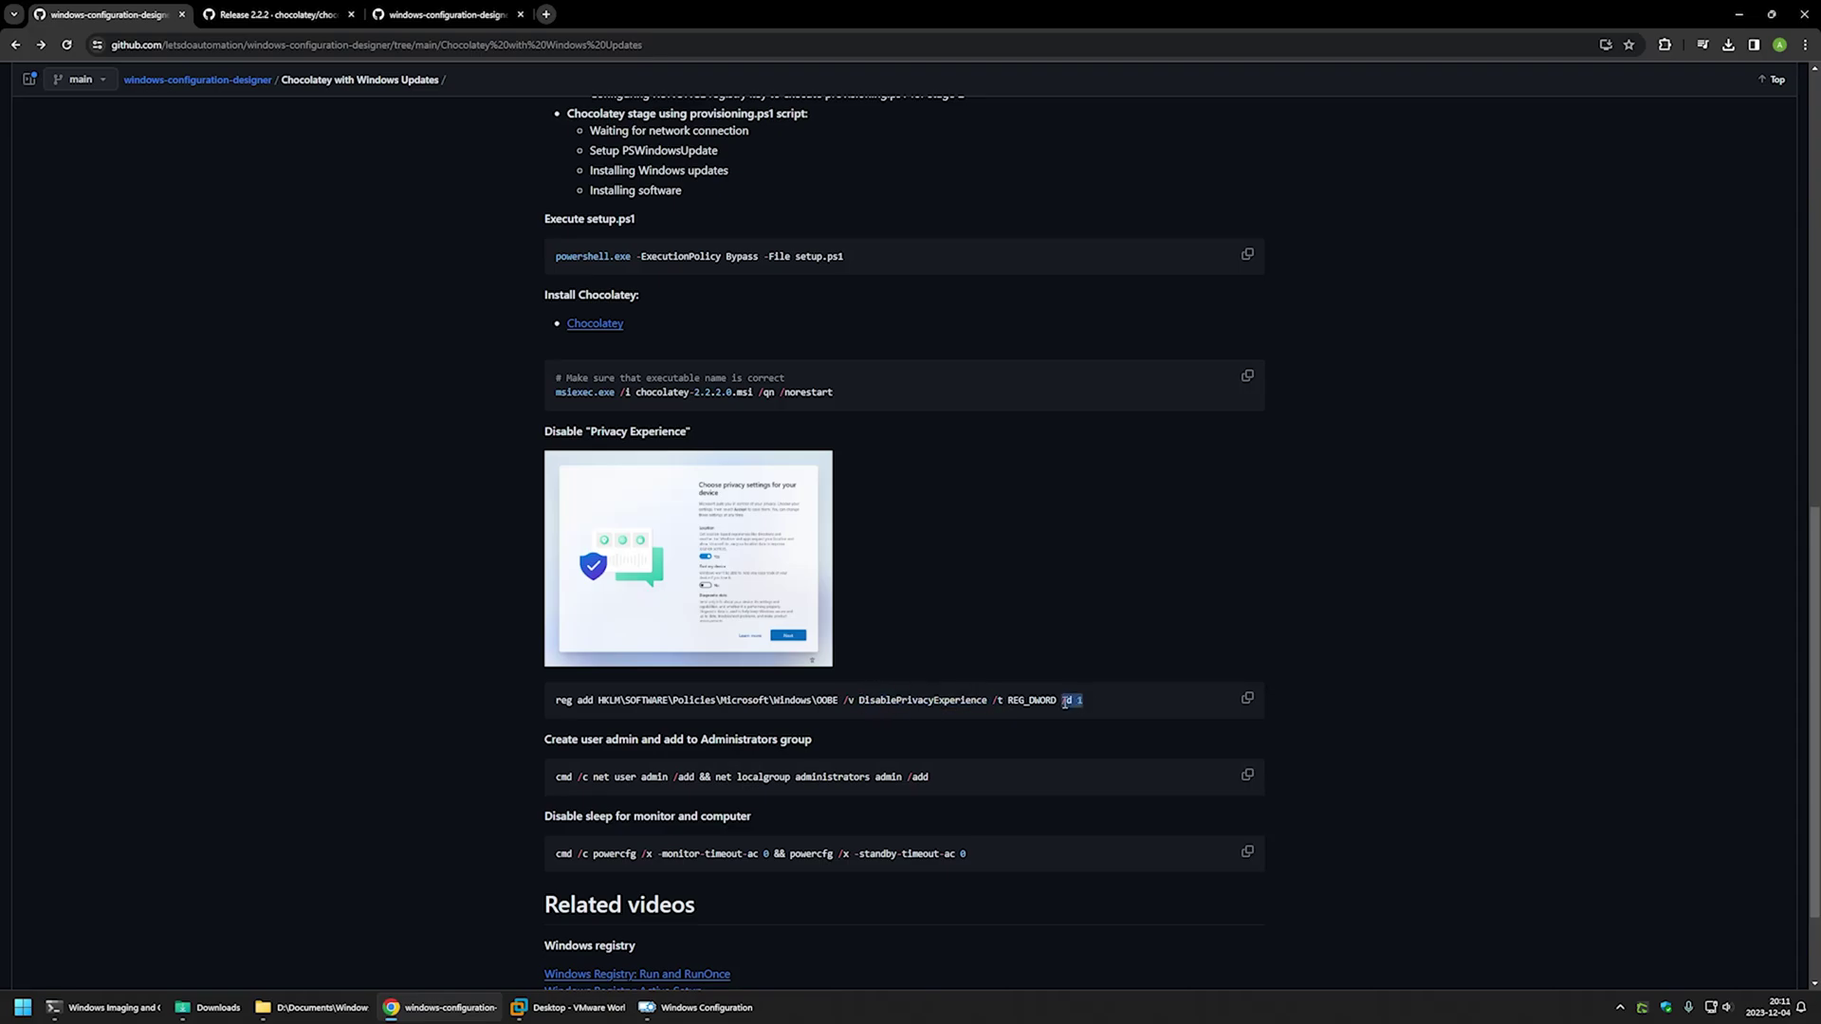
- Paste the reg add privacy command into disable_privacy's CommandLine
left_click(698, 1007)
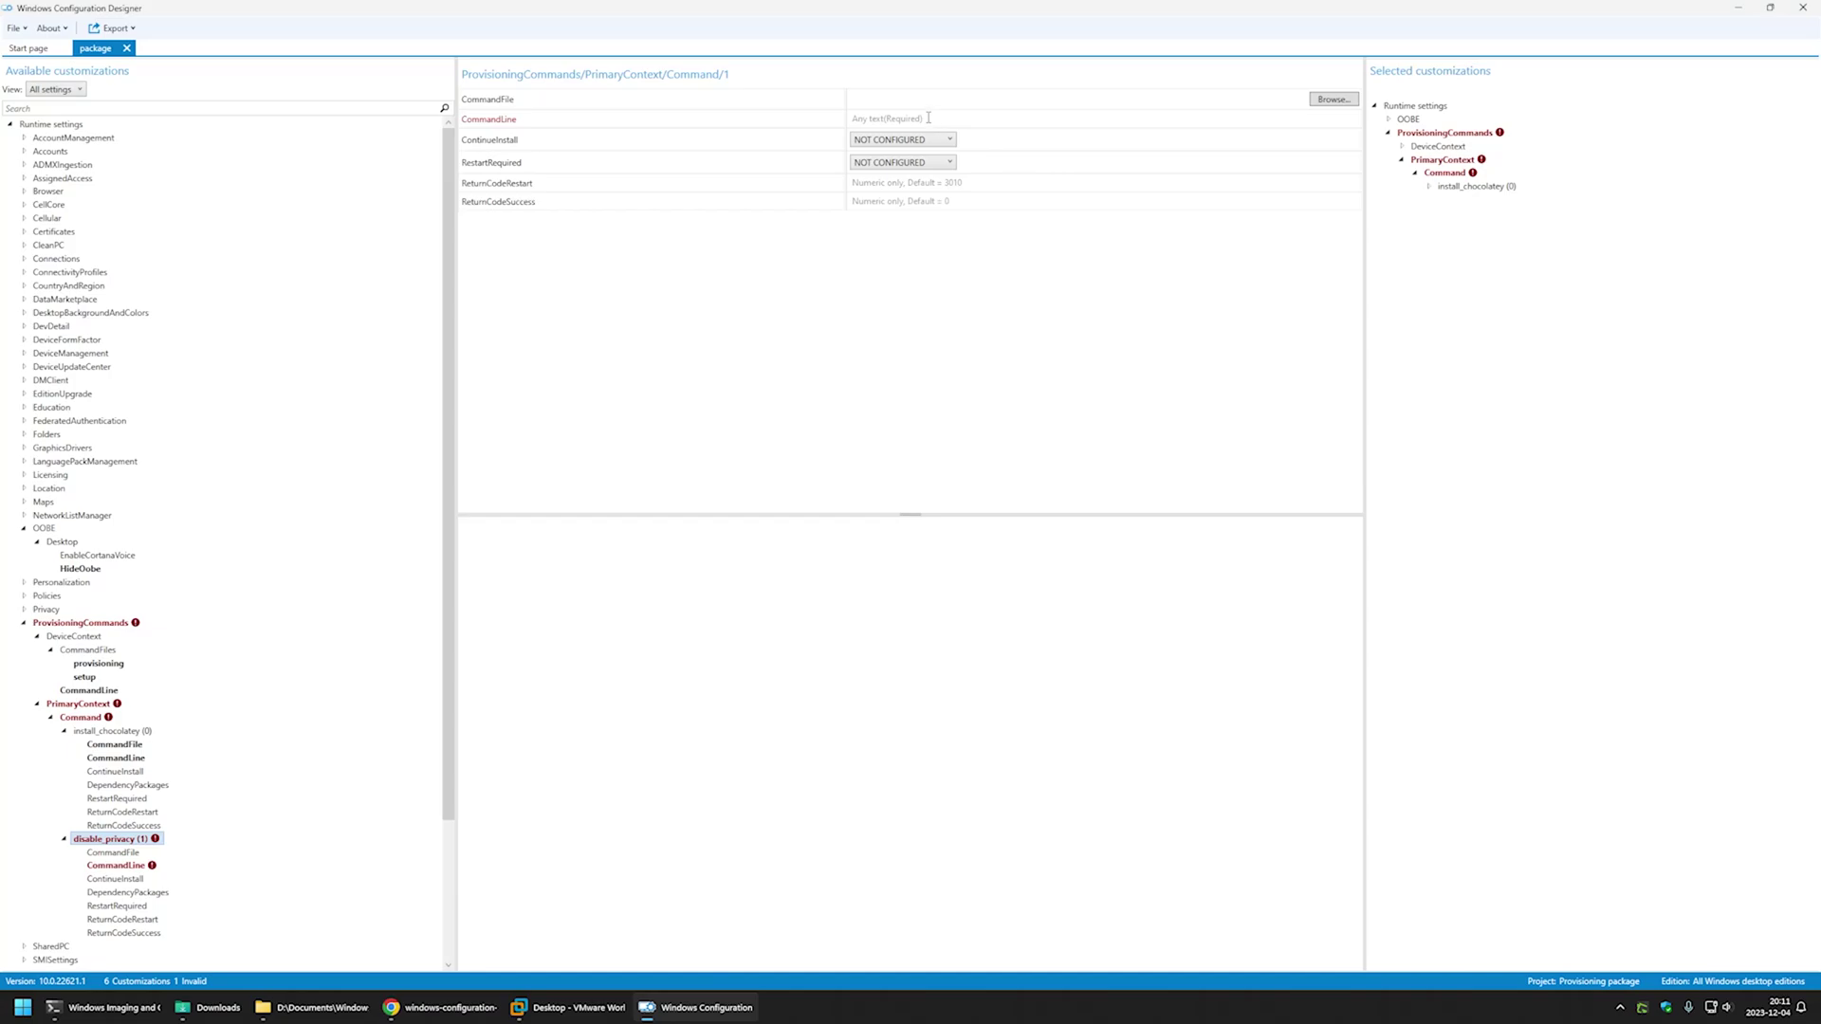
left_click(913, 125)
type("reg add HKLM\\SOFTWARE\\Policies\\Microsoft\\Windows\\OOBE /v DisablePrivacyExperience /t REG_DWORD /d 1")
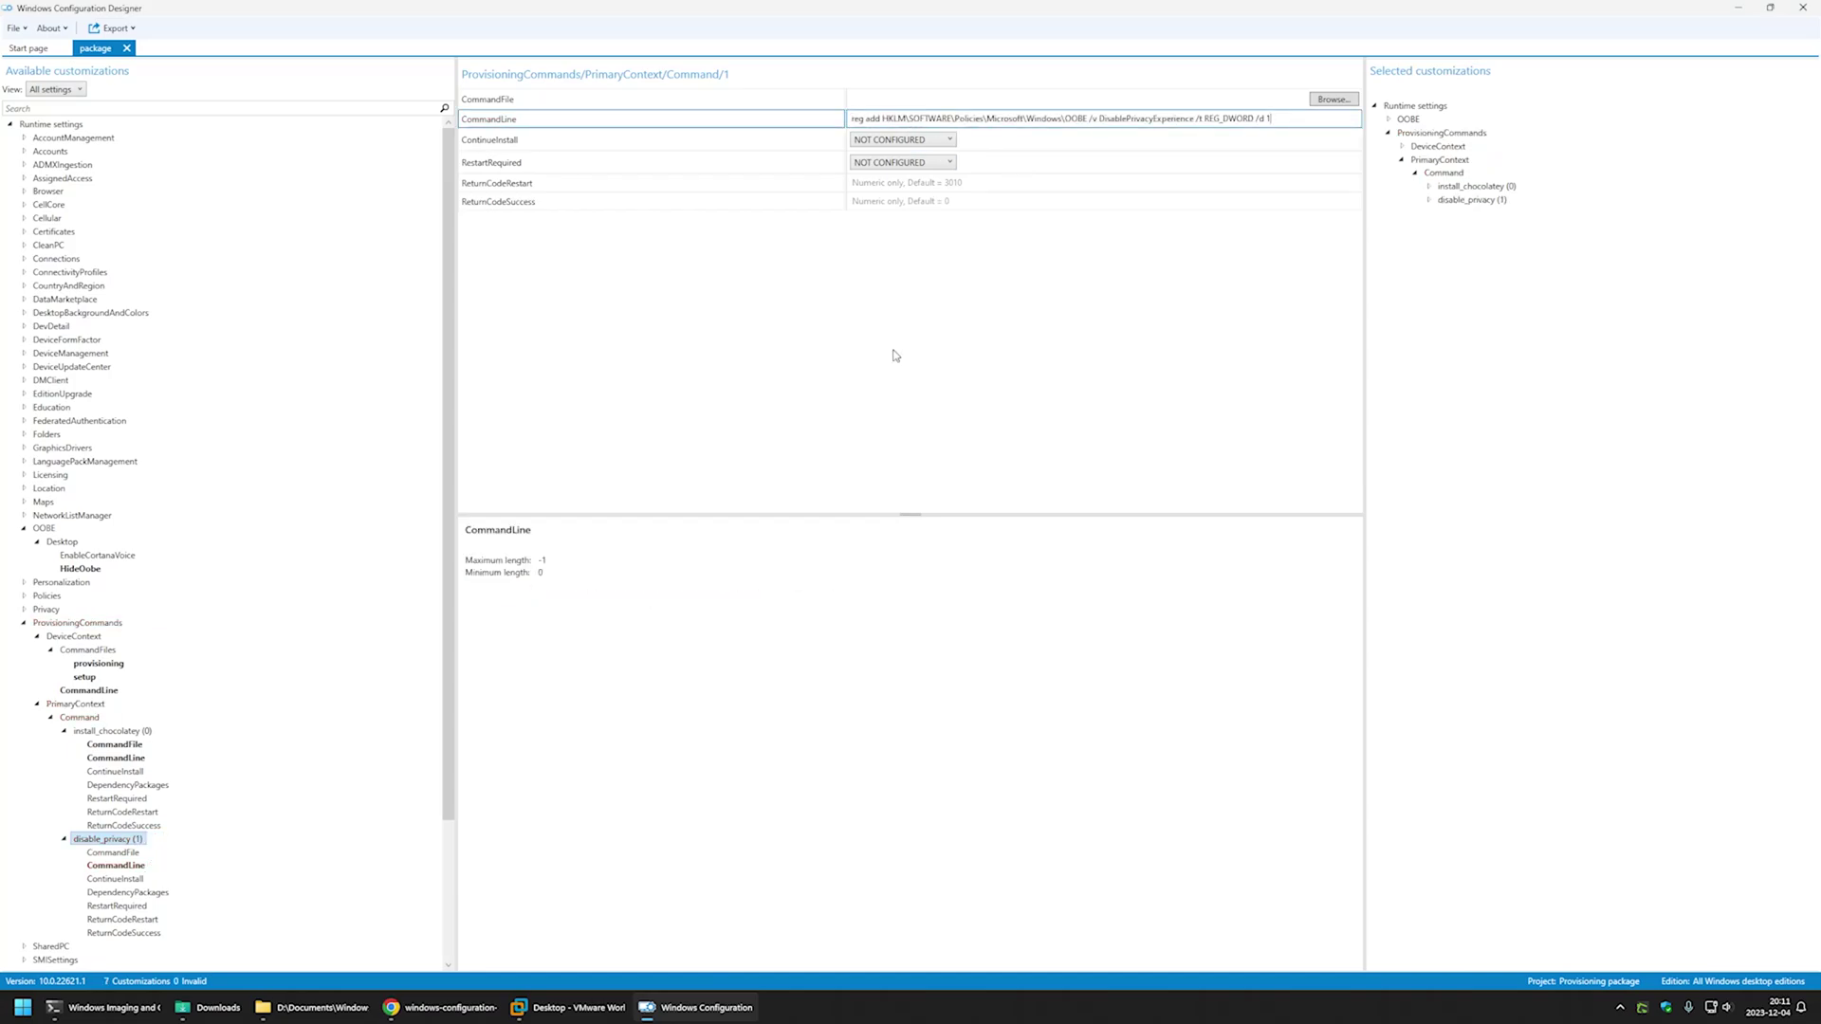
- Add a create_admin command under PrimaryContext and open its settings
left_click(84, 718)
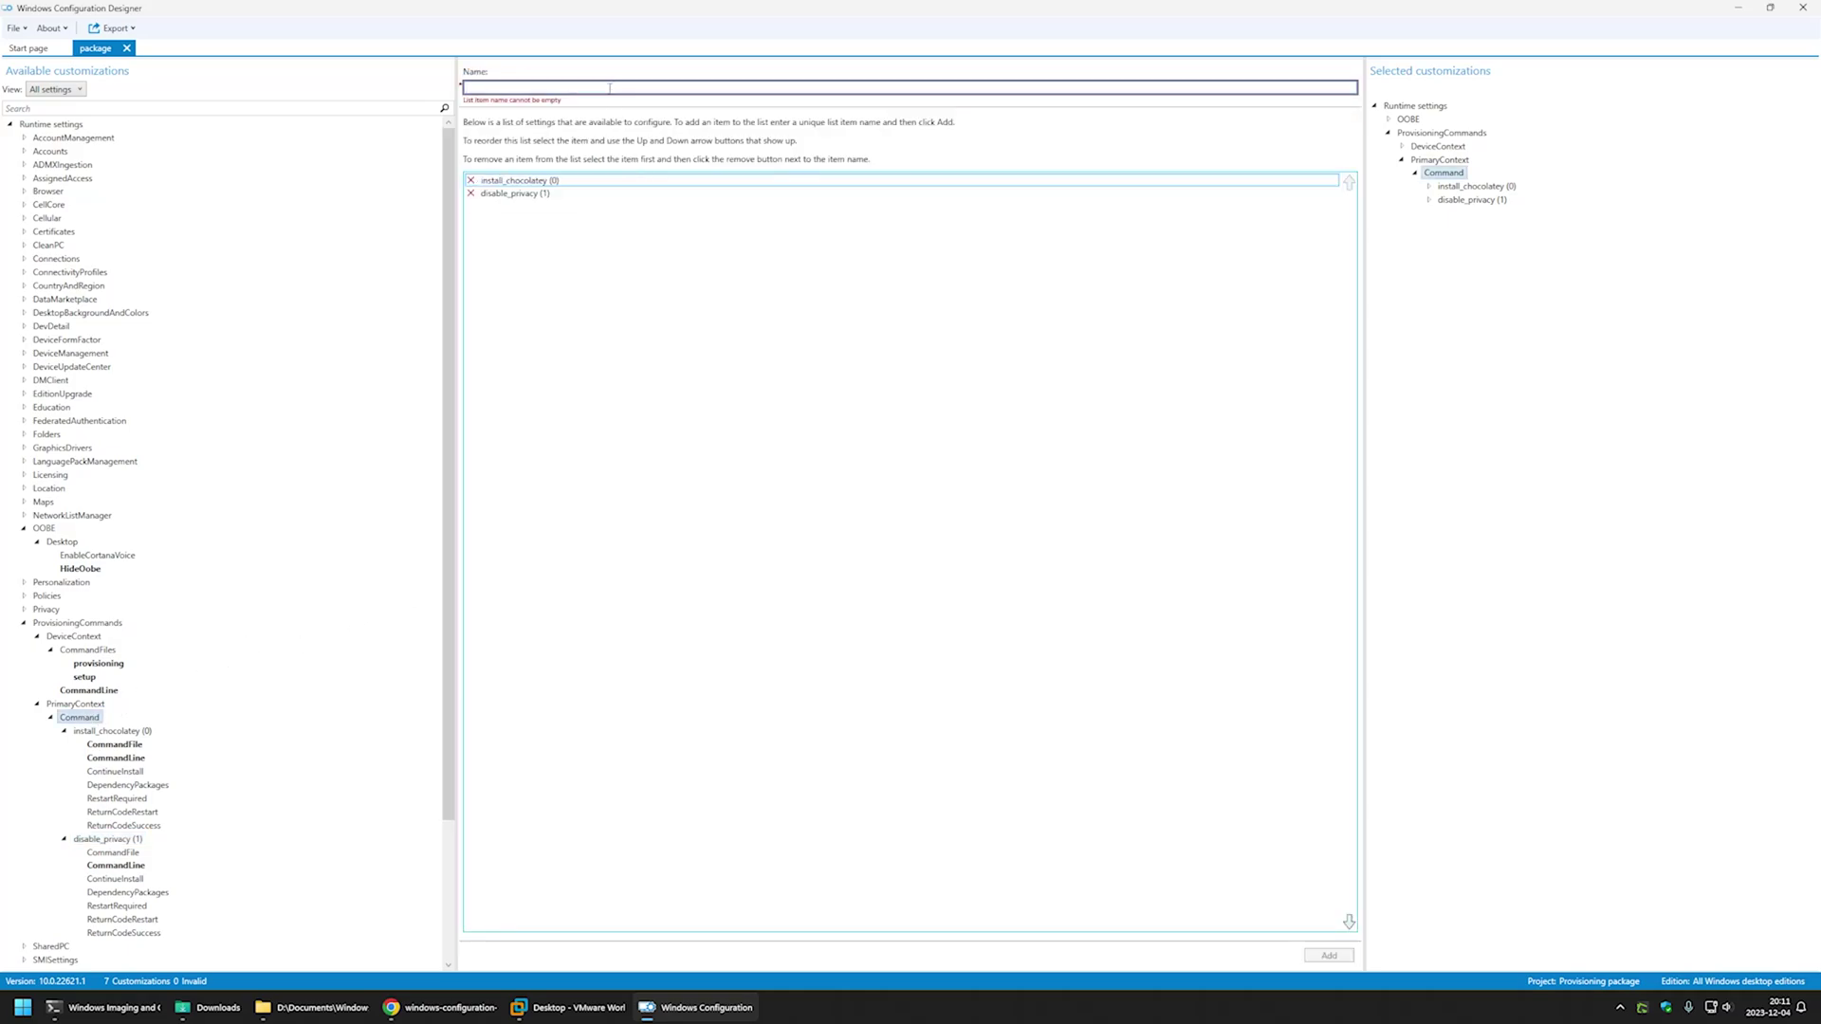
type("create")
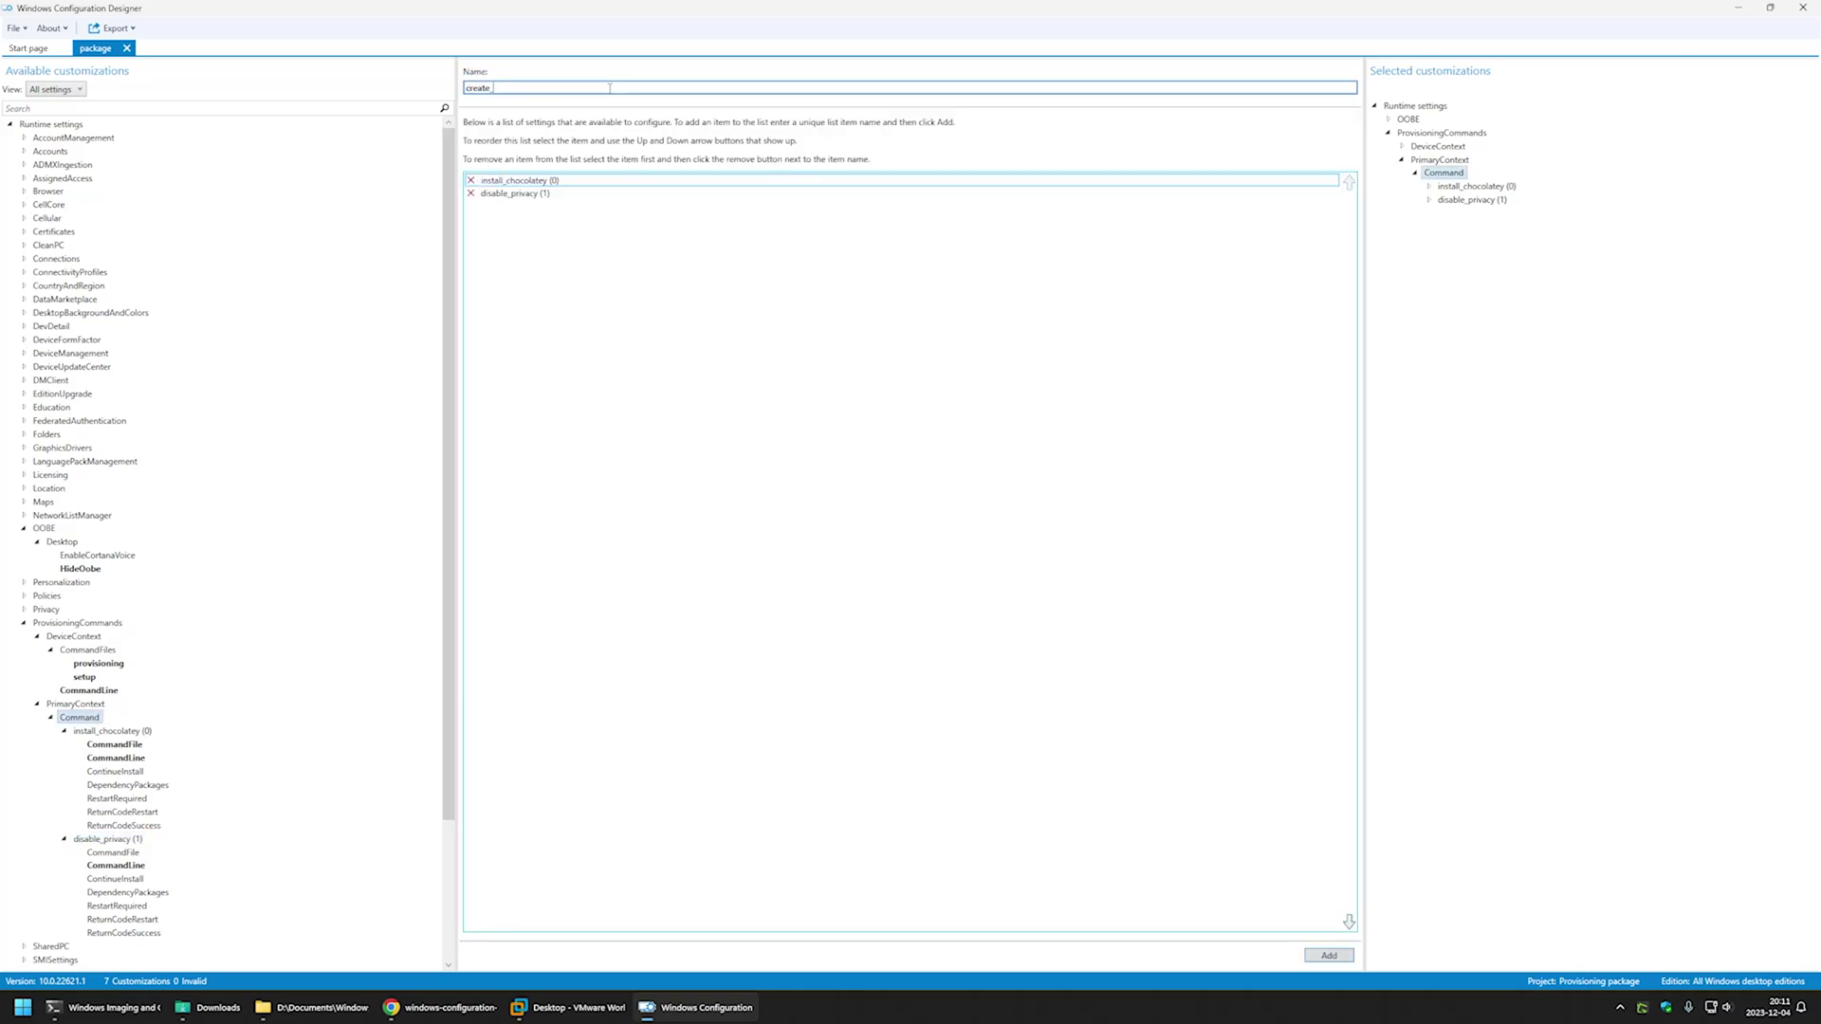
type("_admin")
left_click(1309, 954)
left_click(92, 946)
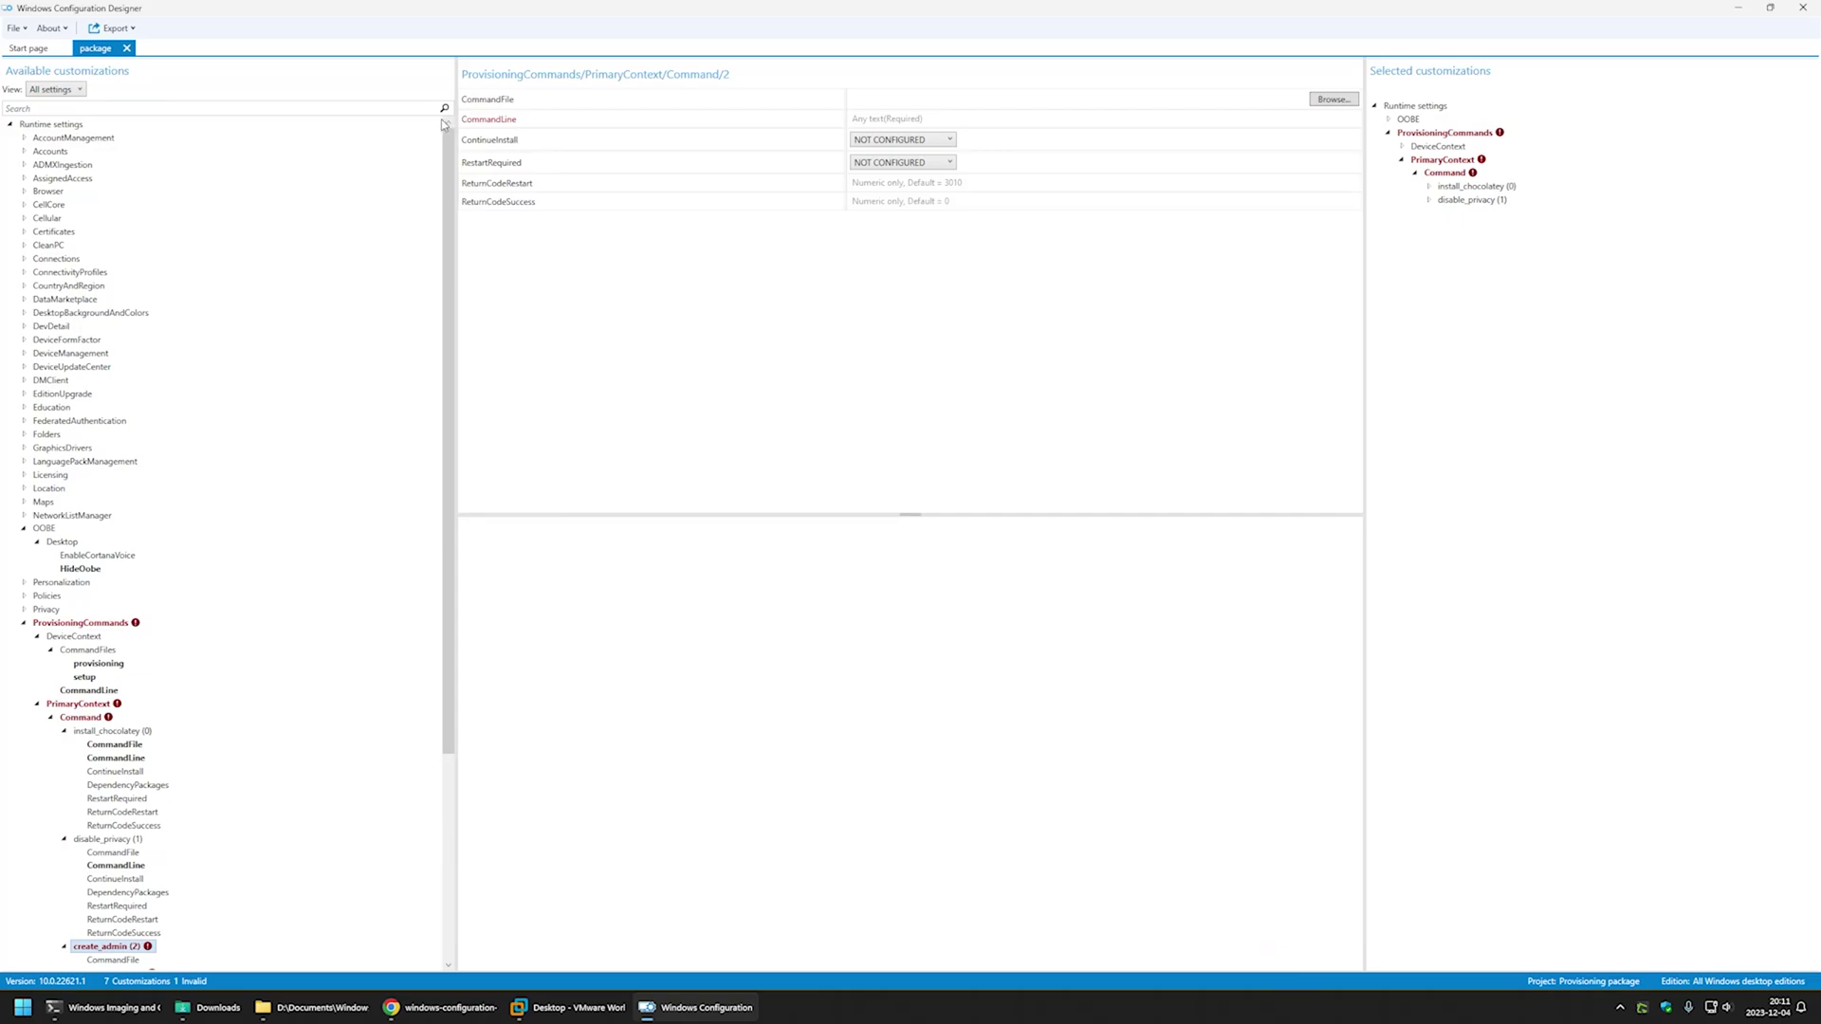
left_click(452, 1009)
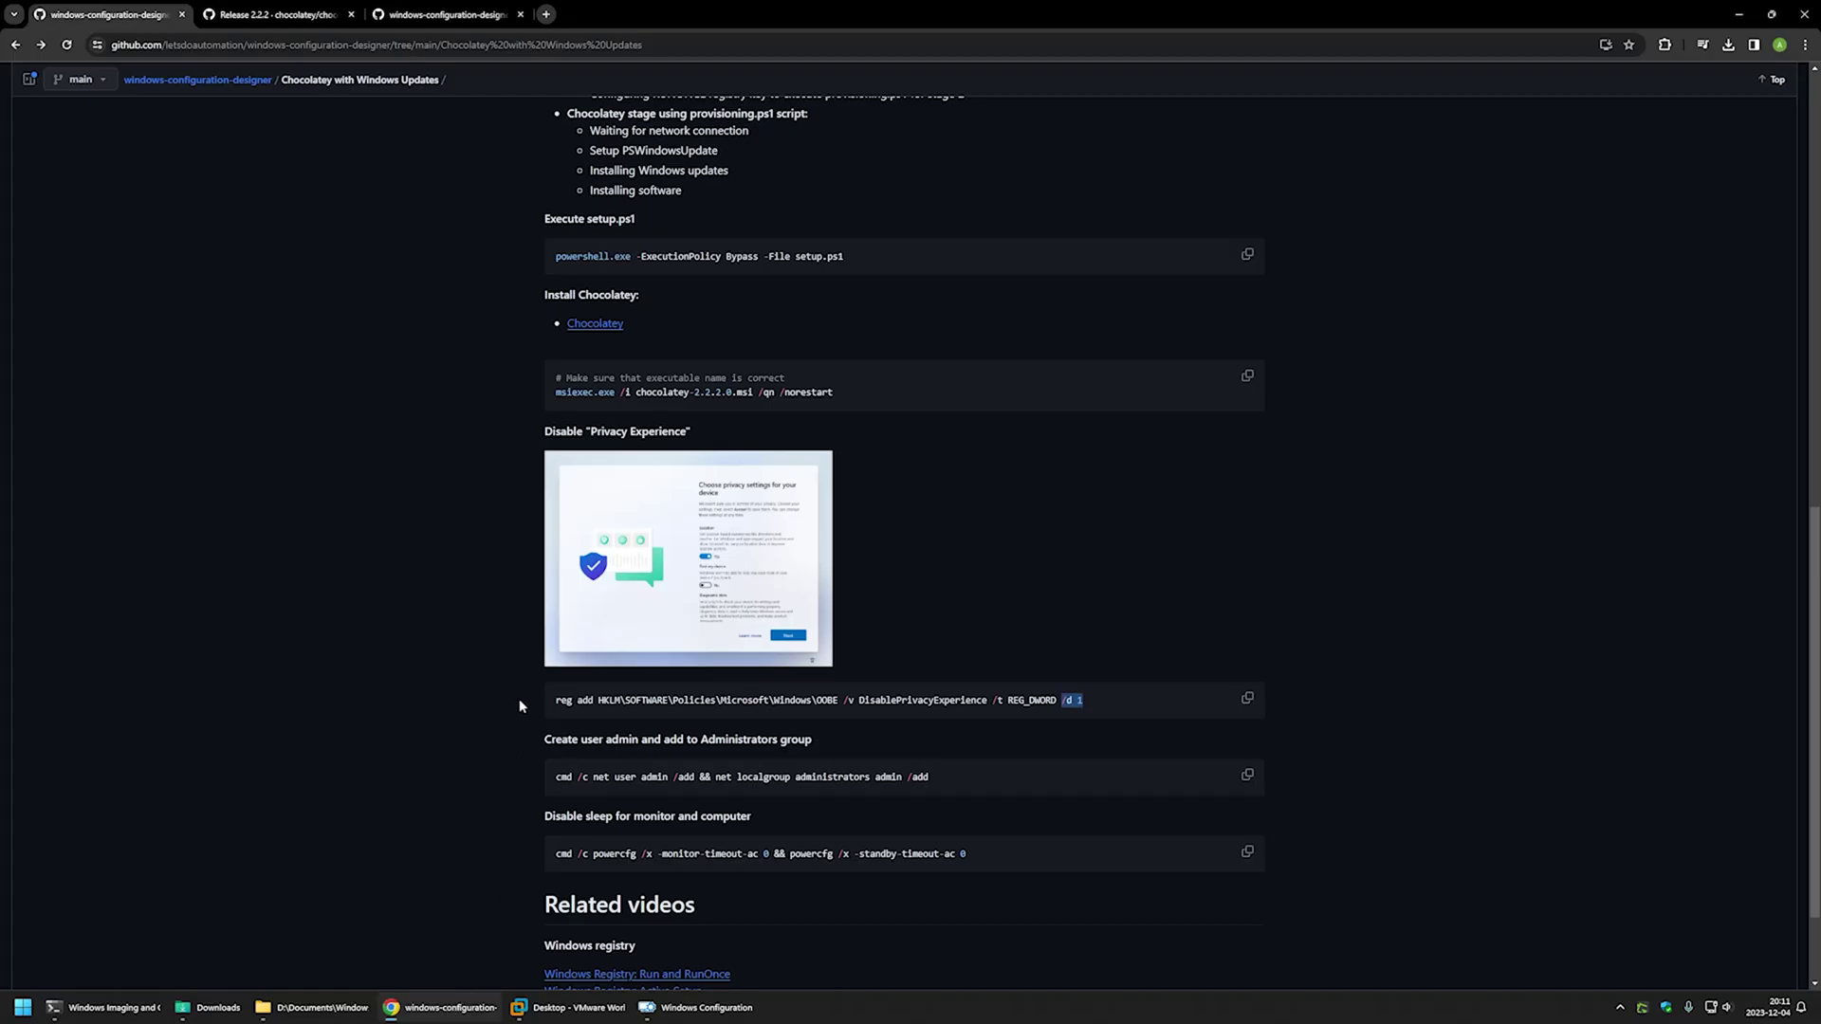
- Review the admin command's net user admin /add and net localgroup administrators parts
left_click_drag(996, 774, 565, 777)
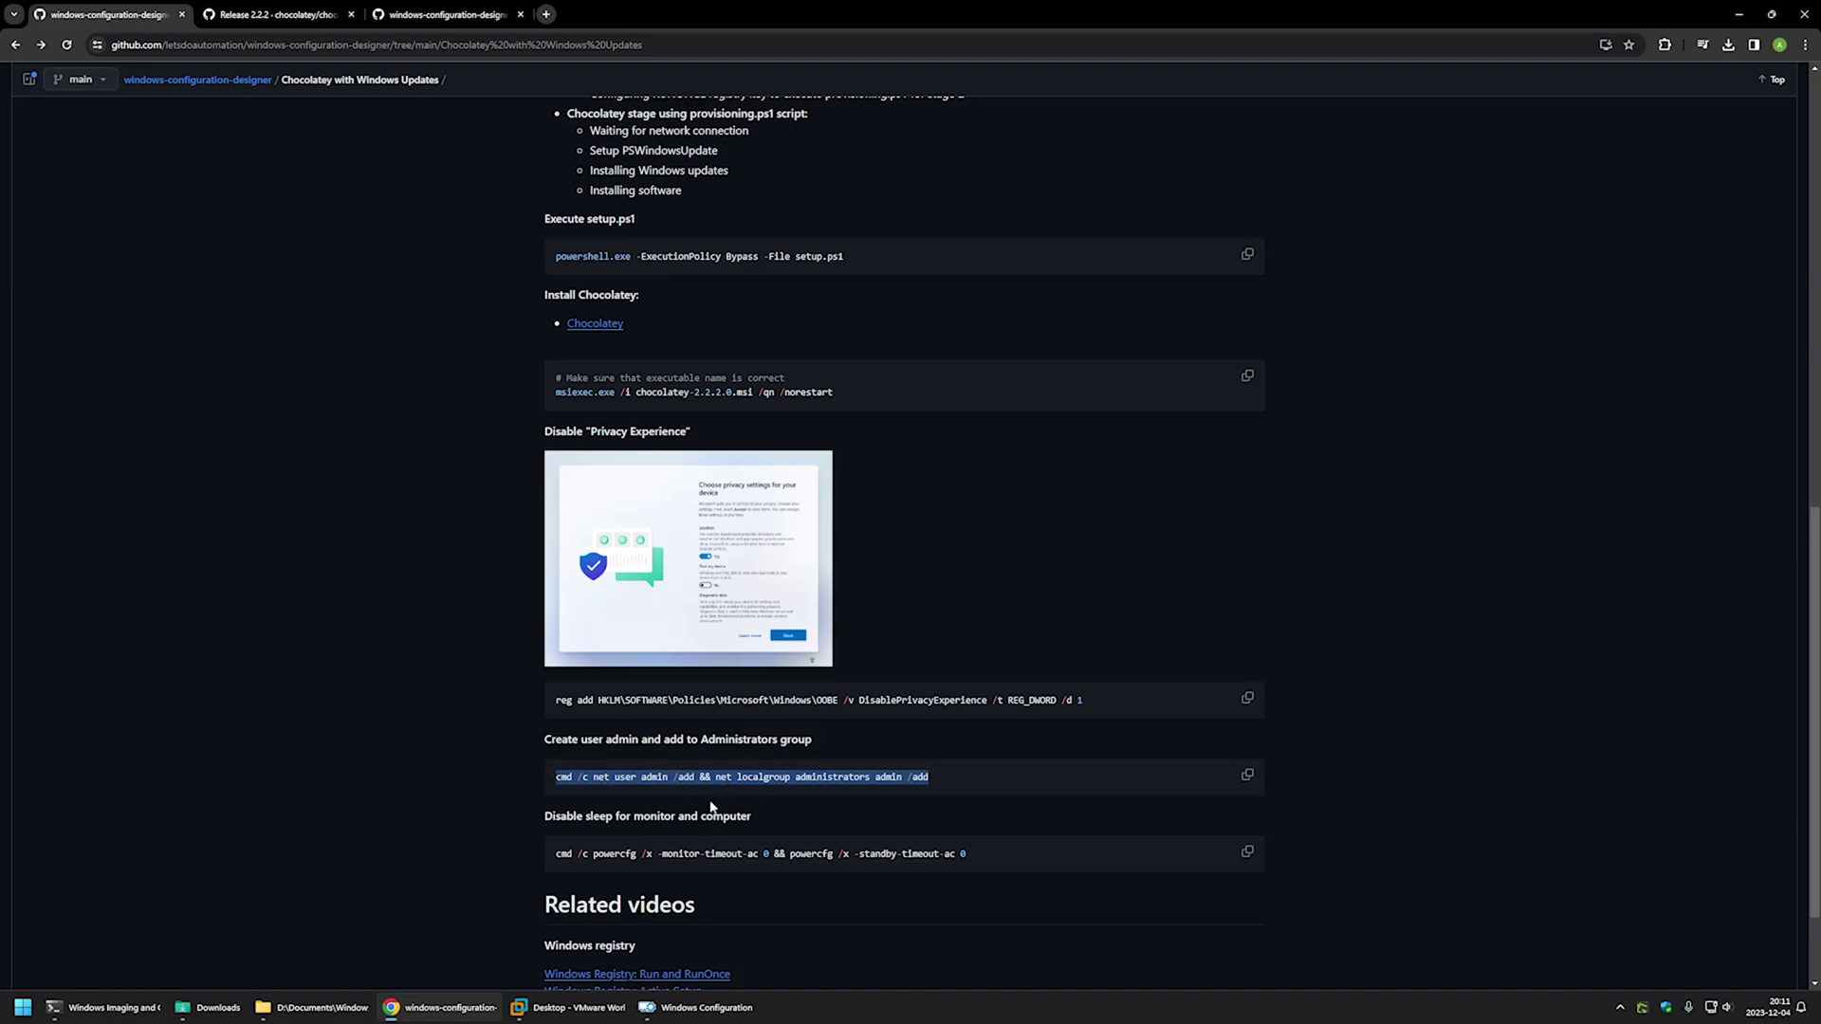
left_click(696, 806)
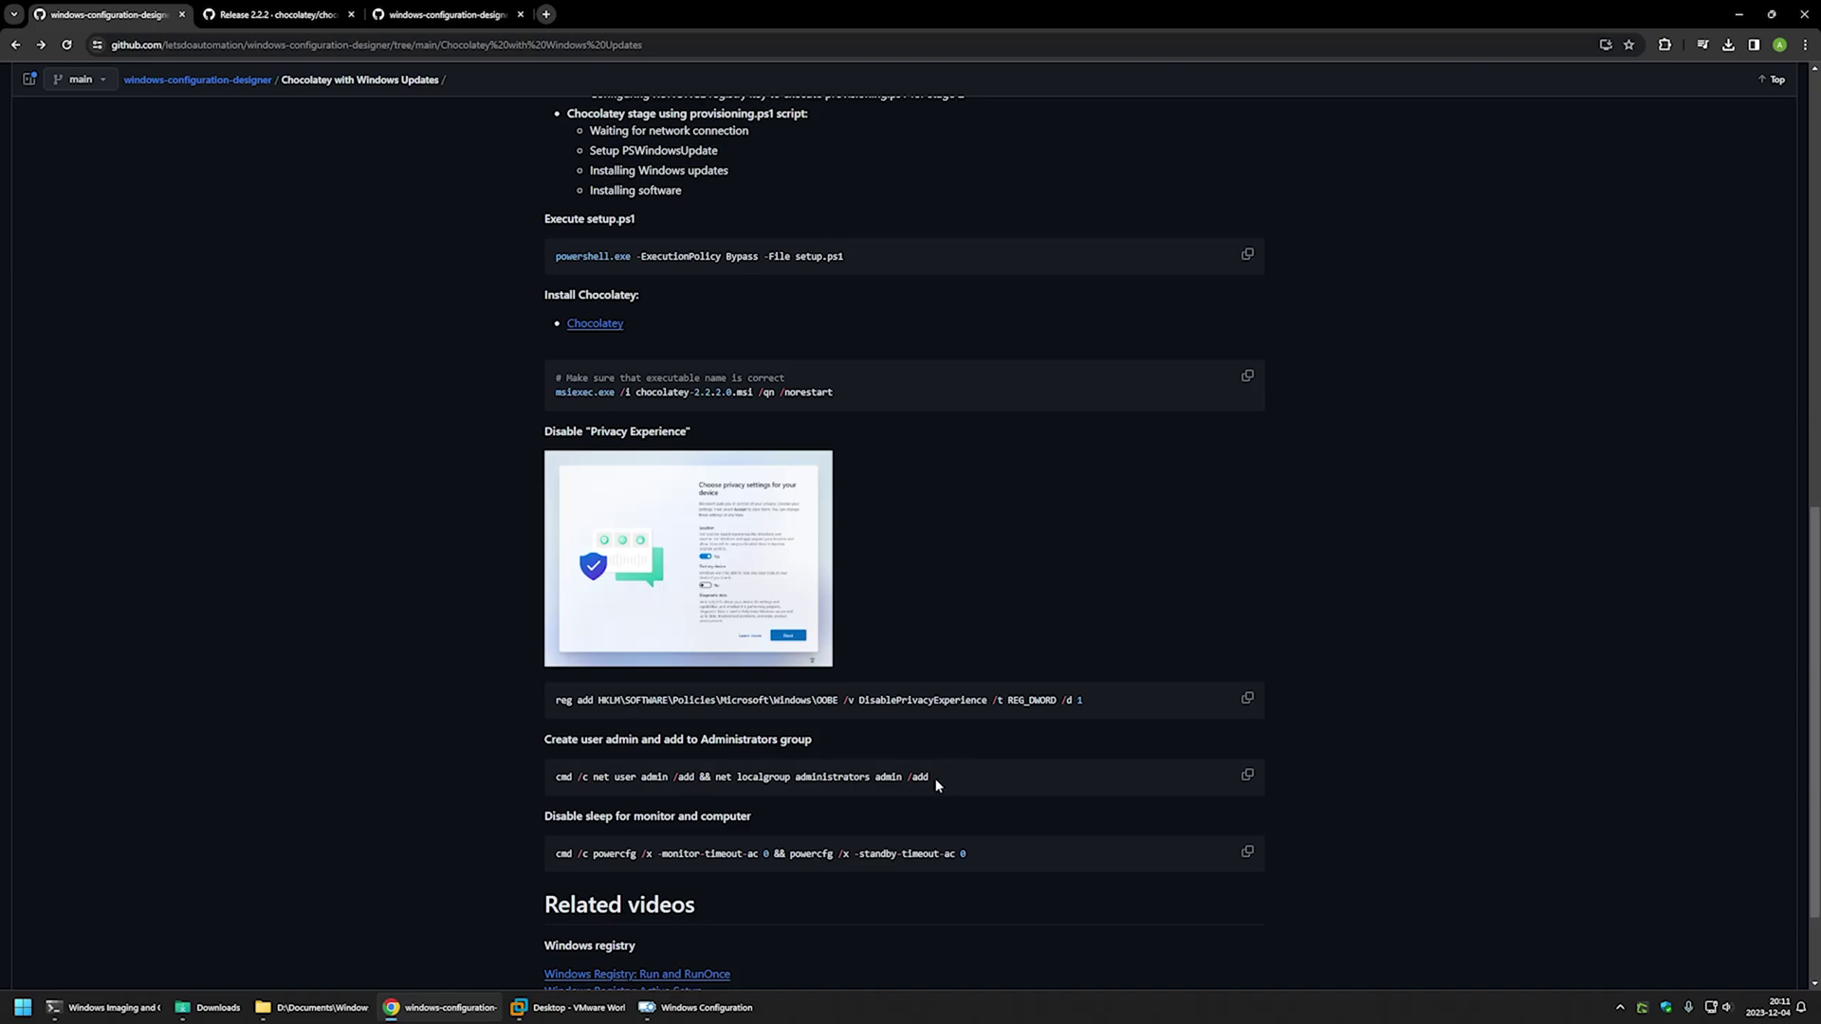
left_click_drag(874, 777, 930, 777)
left_click(697, 776)
left_click_drag(698, 776, 561, 777)
left_click(947, 783)
left_click_drag(946, 783, 702, 778)
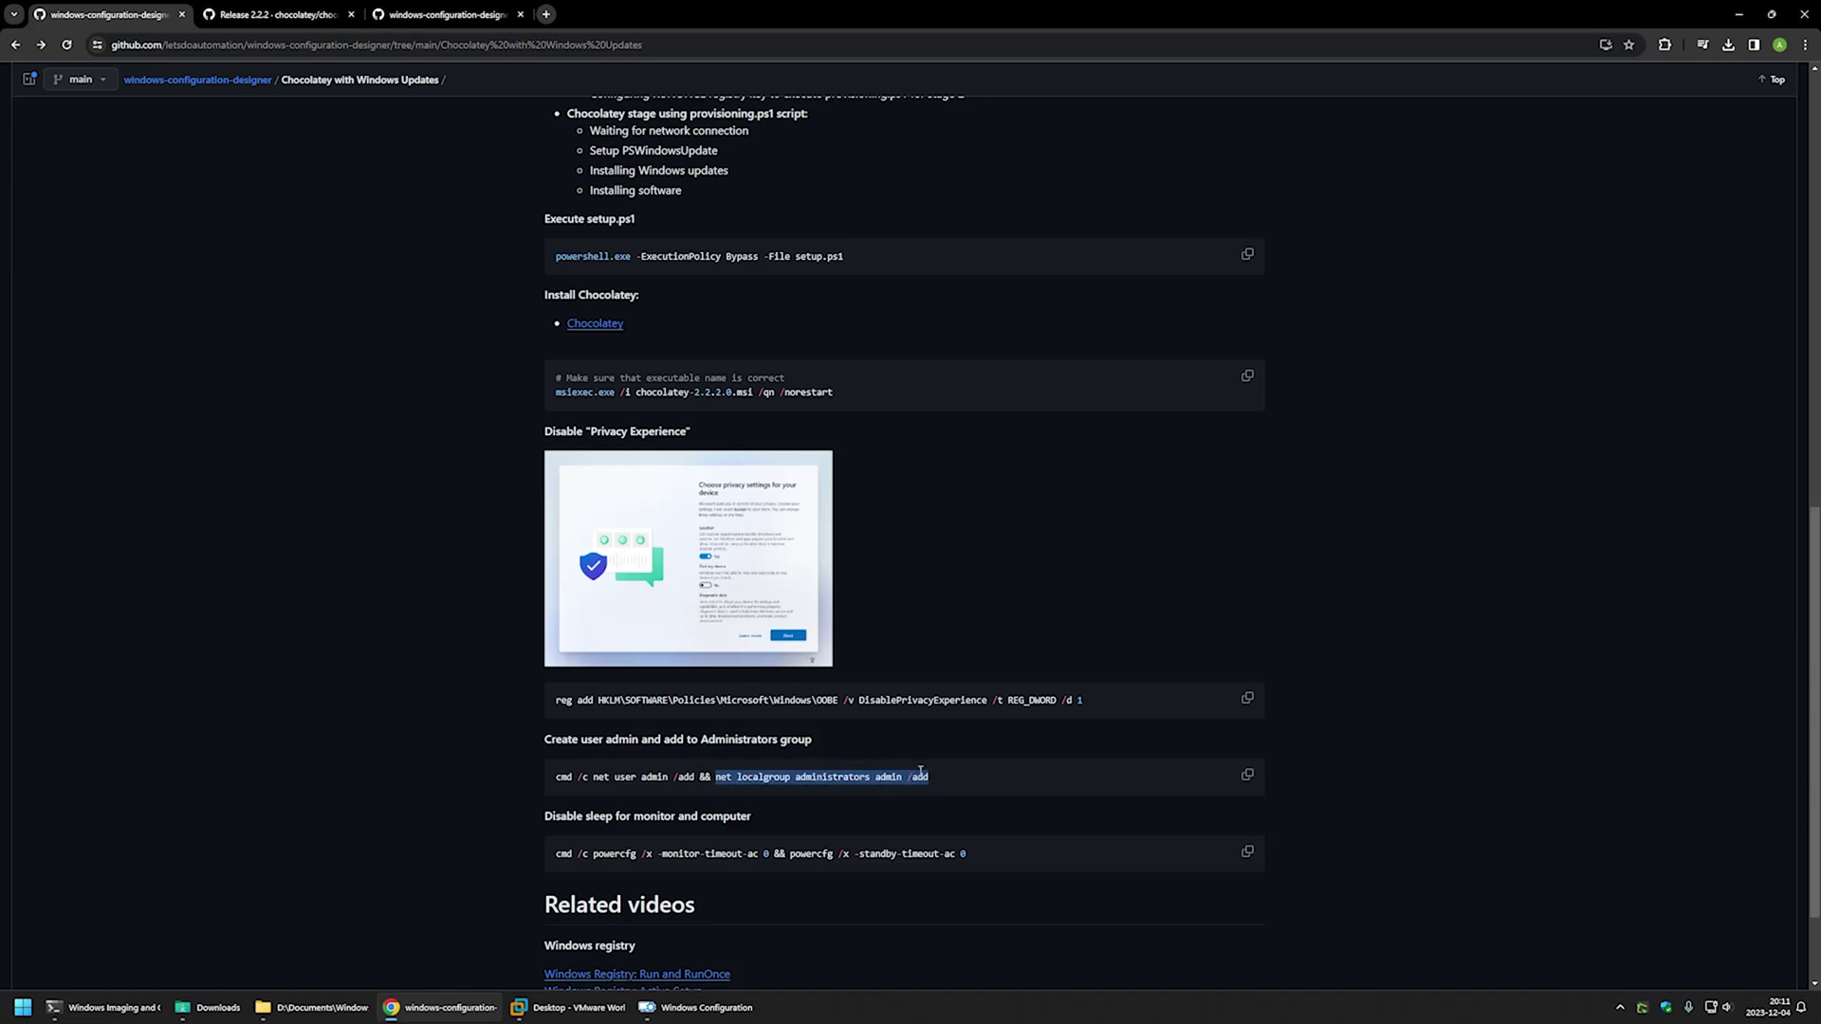
- Select the whole admin-creation command and focus create_admin's CommandLine field
left_click_drag(931, 778, 557, 776)
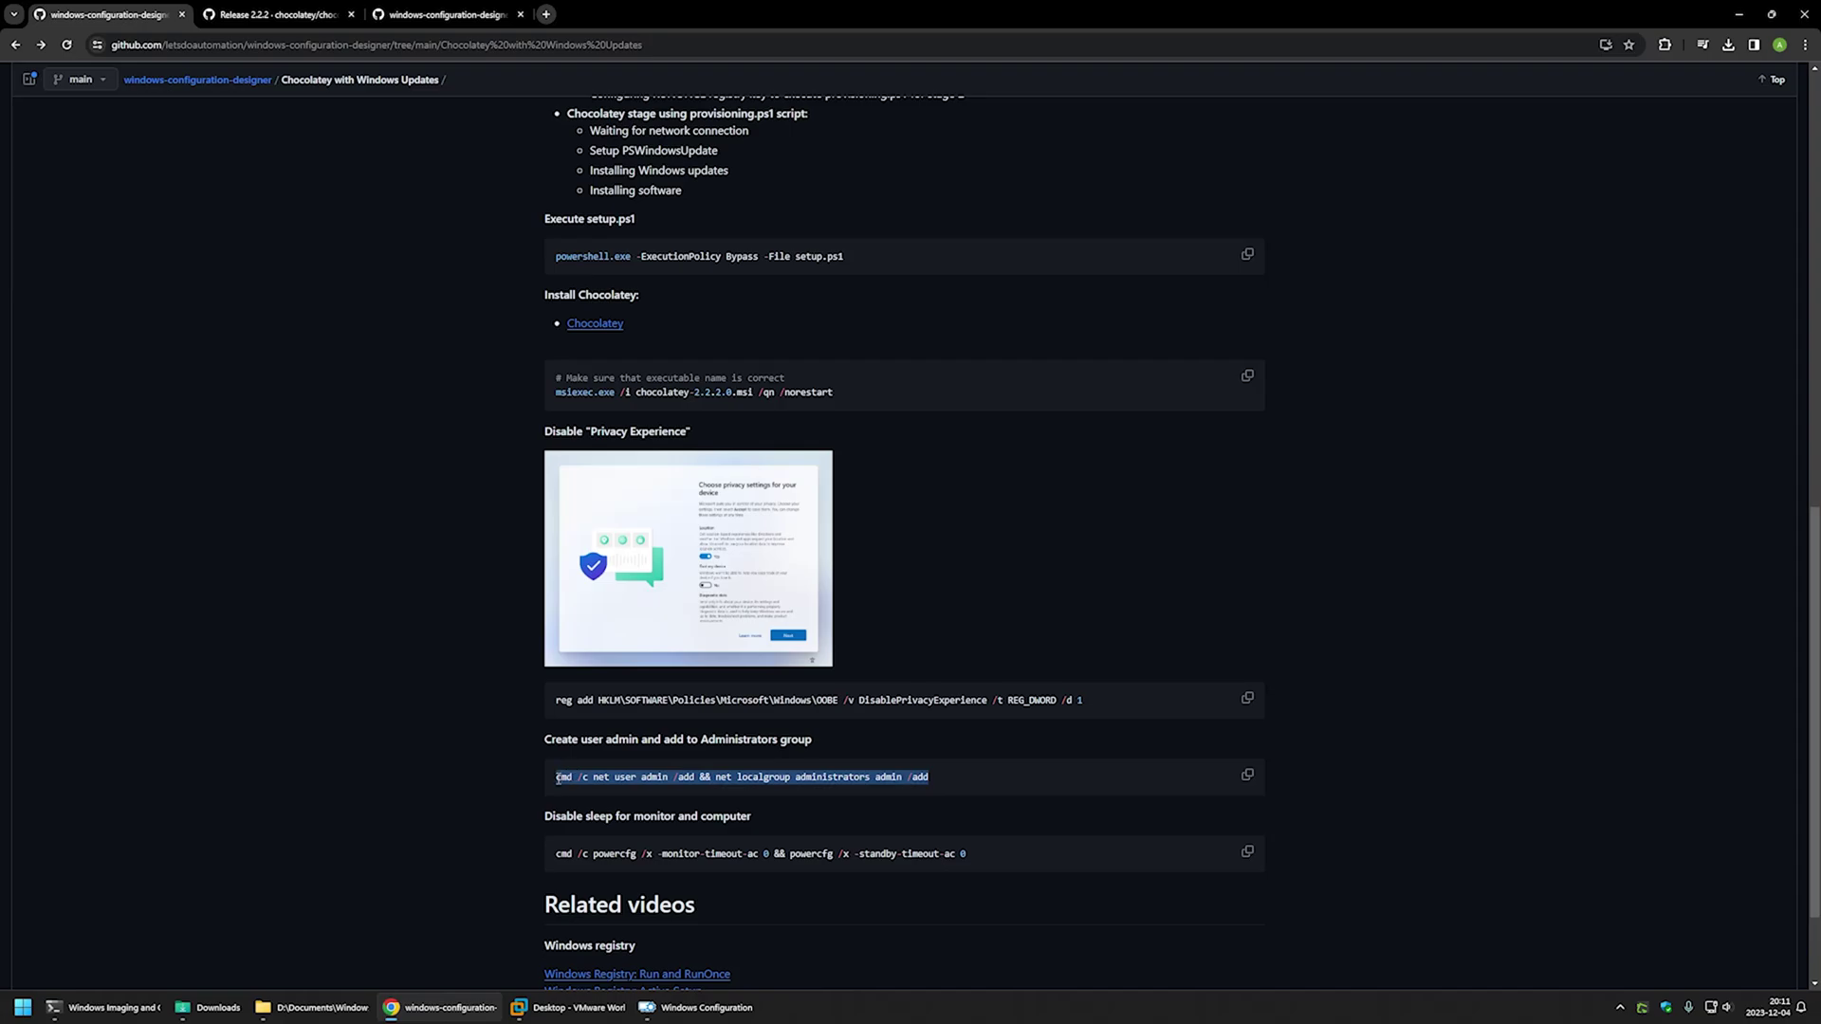
left_click(698, 1007)
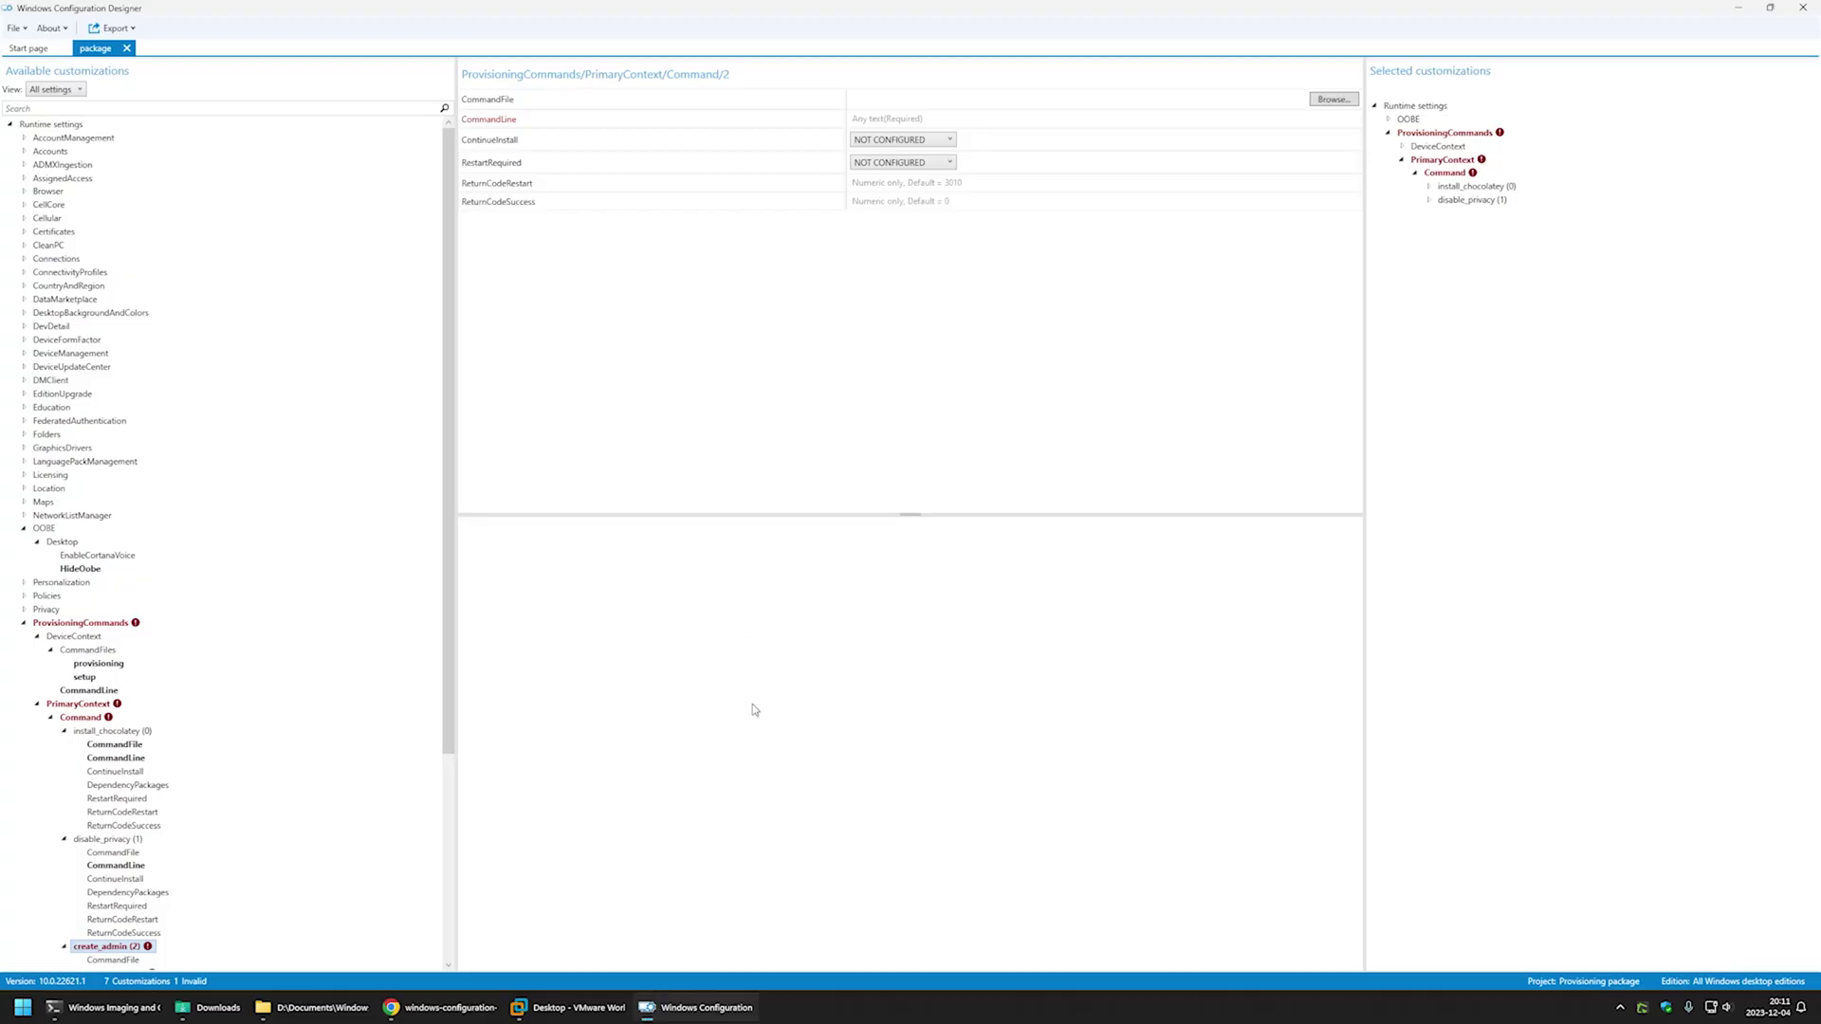
left_click(883, 120)
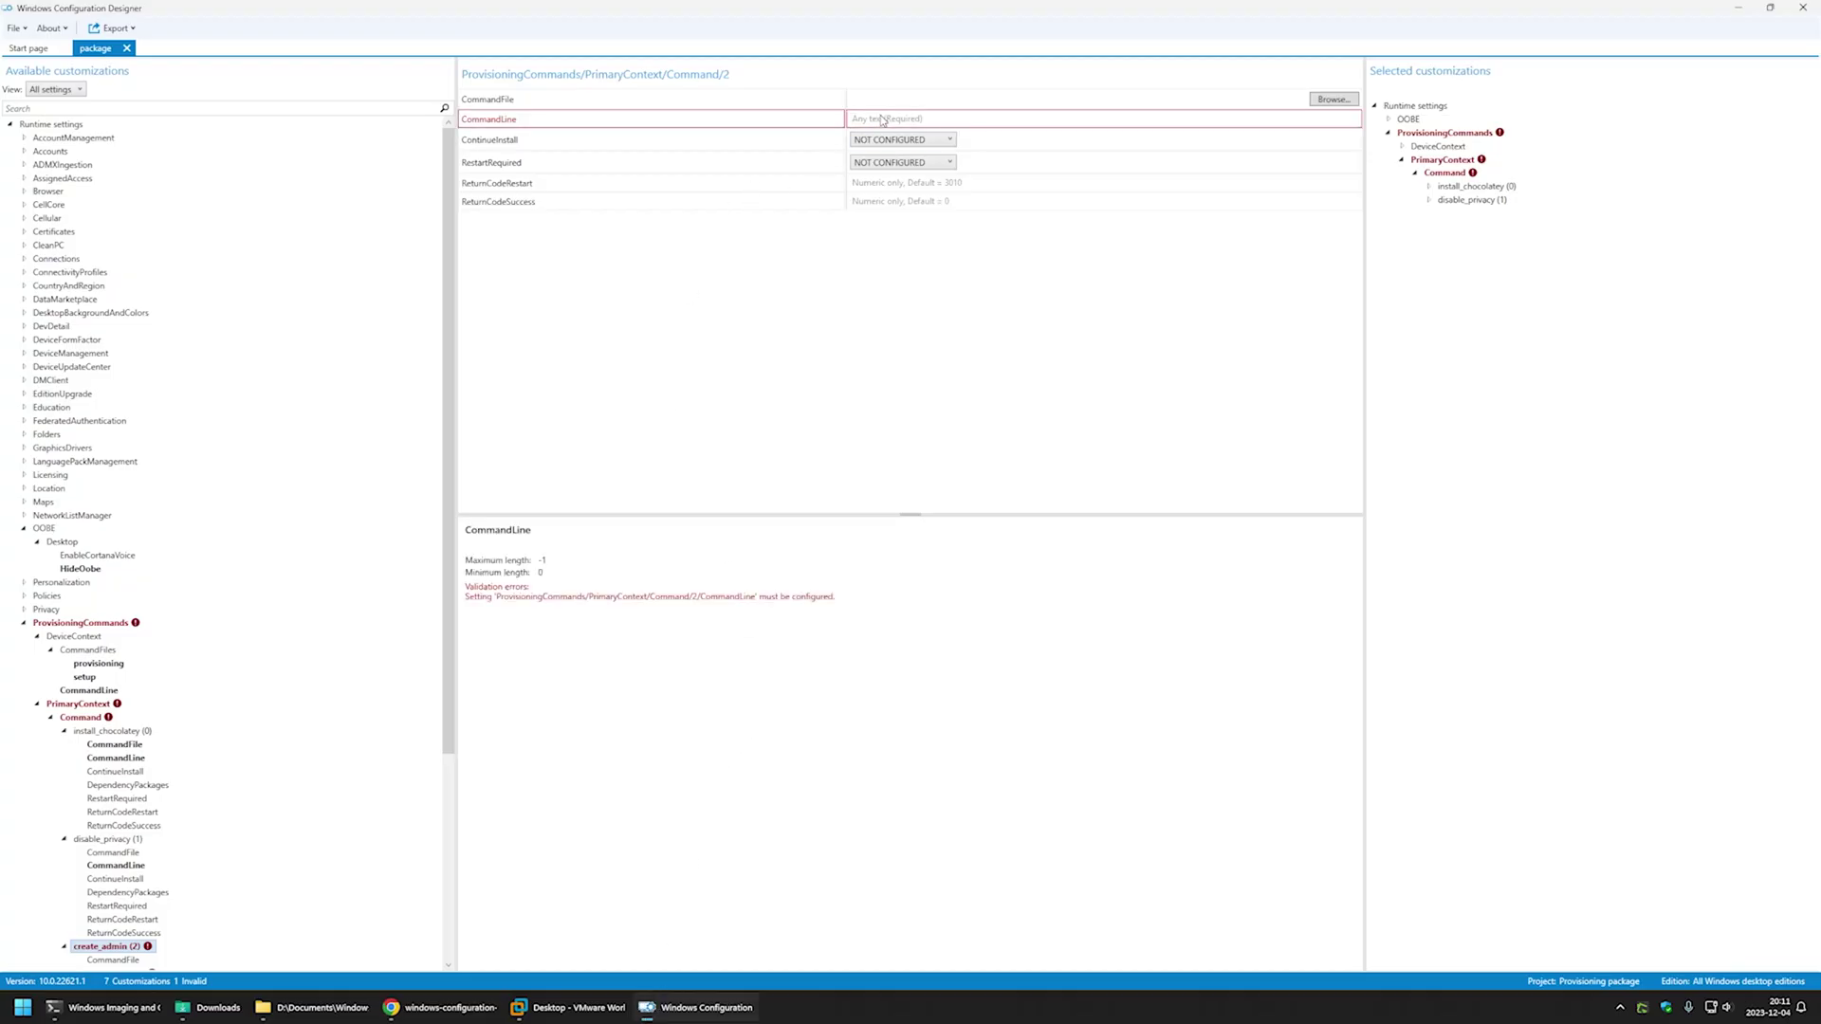
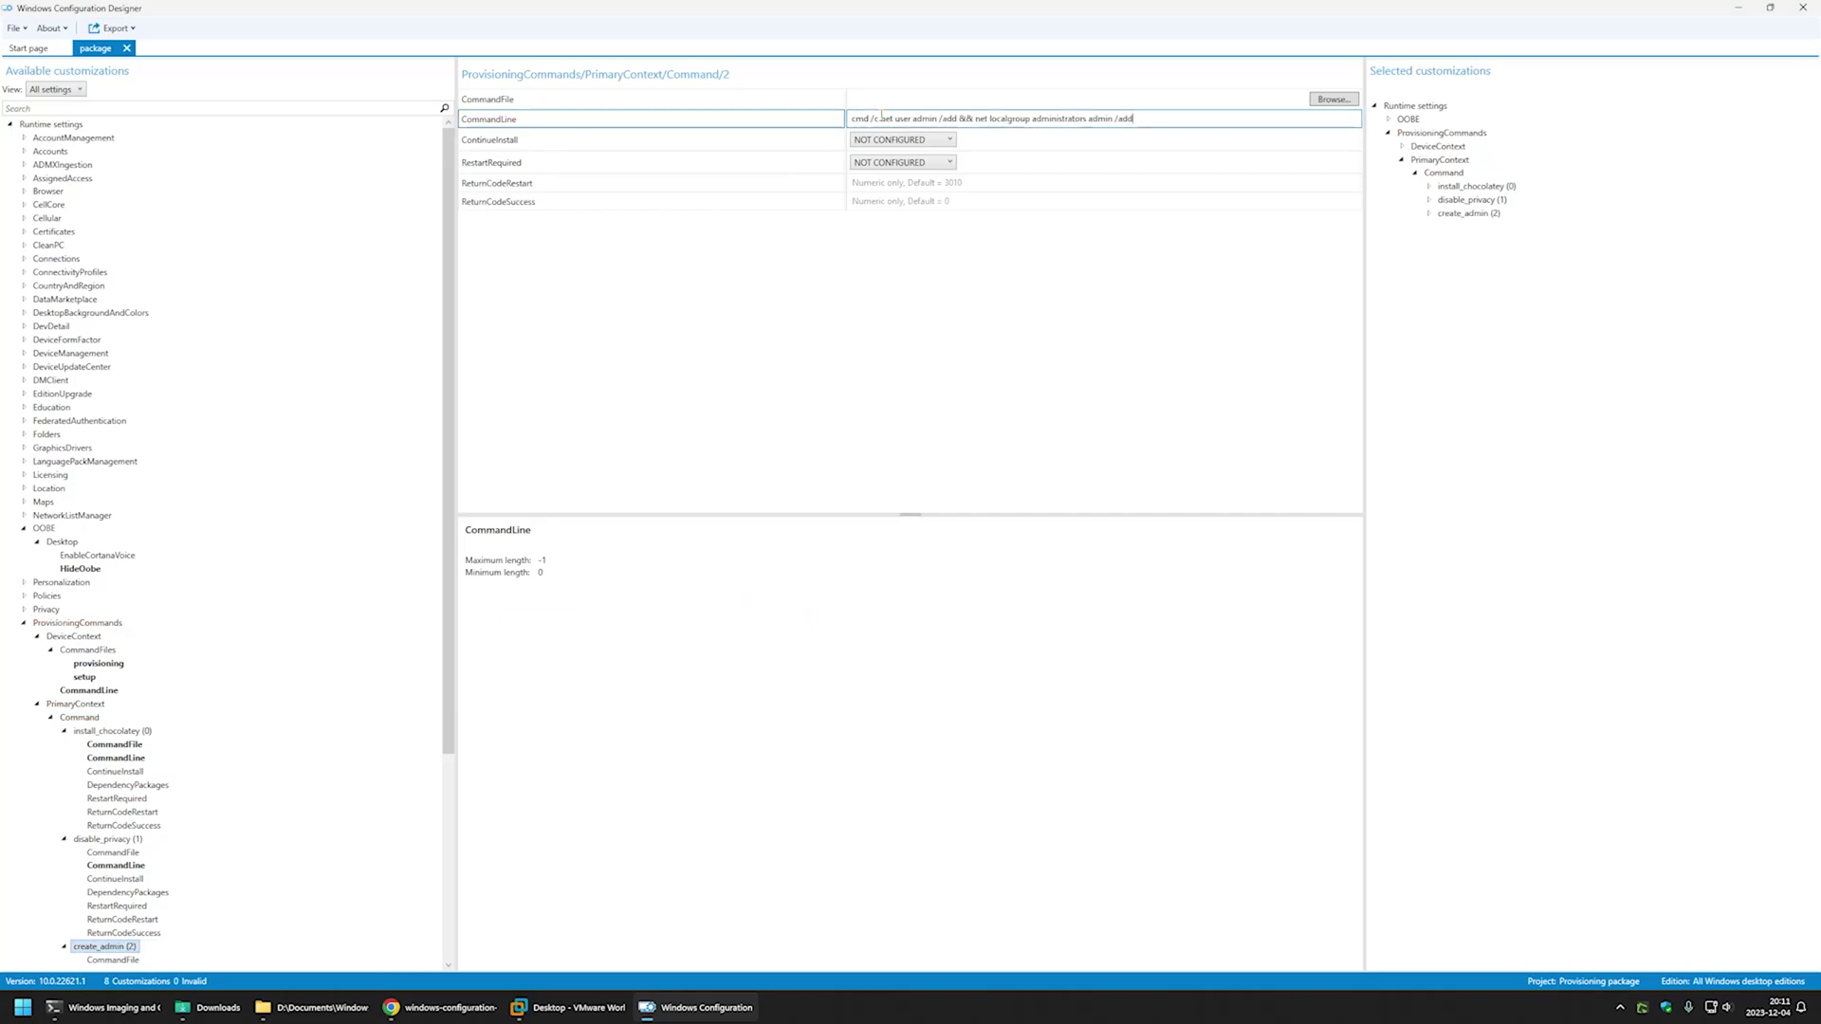
- Add a new command named disable_sleep under PrimaryContext > Command and open its settings
left_click(80, 717)
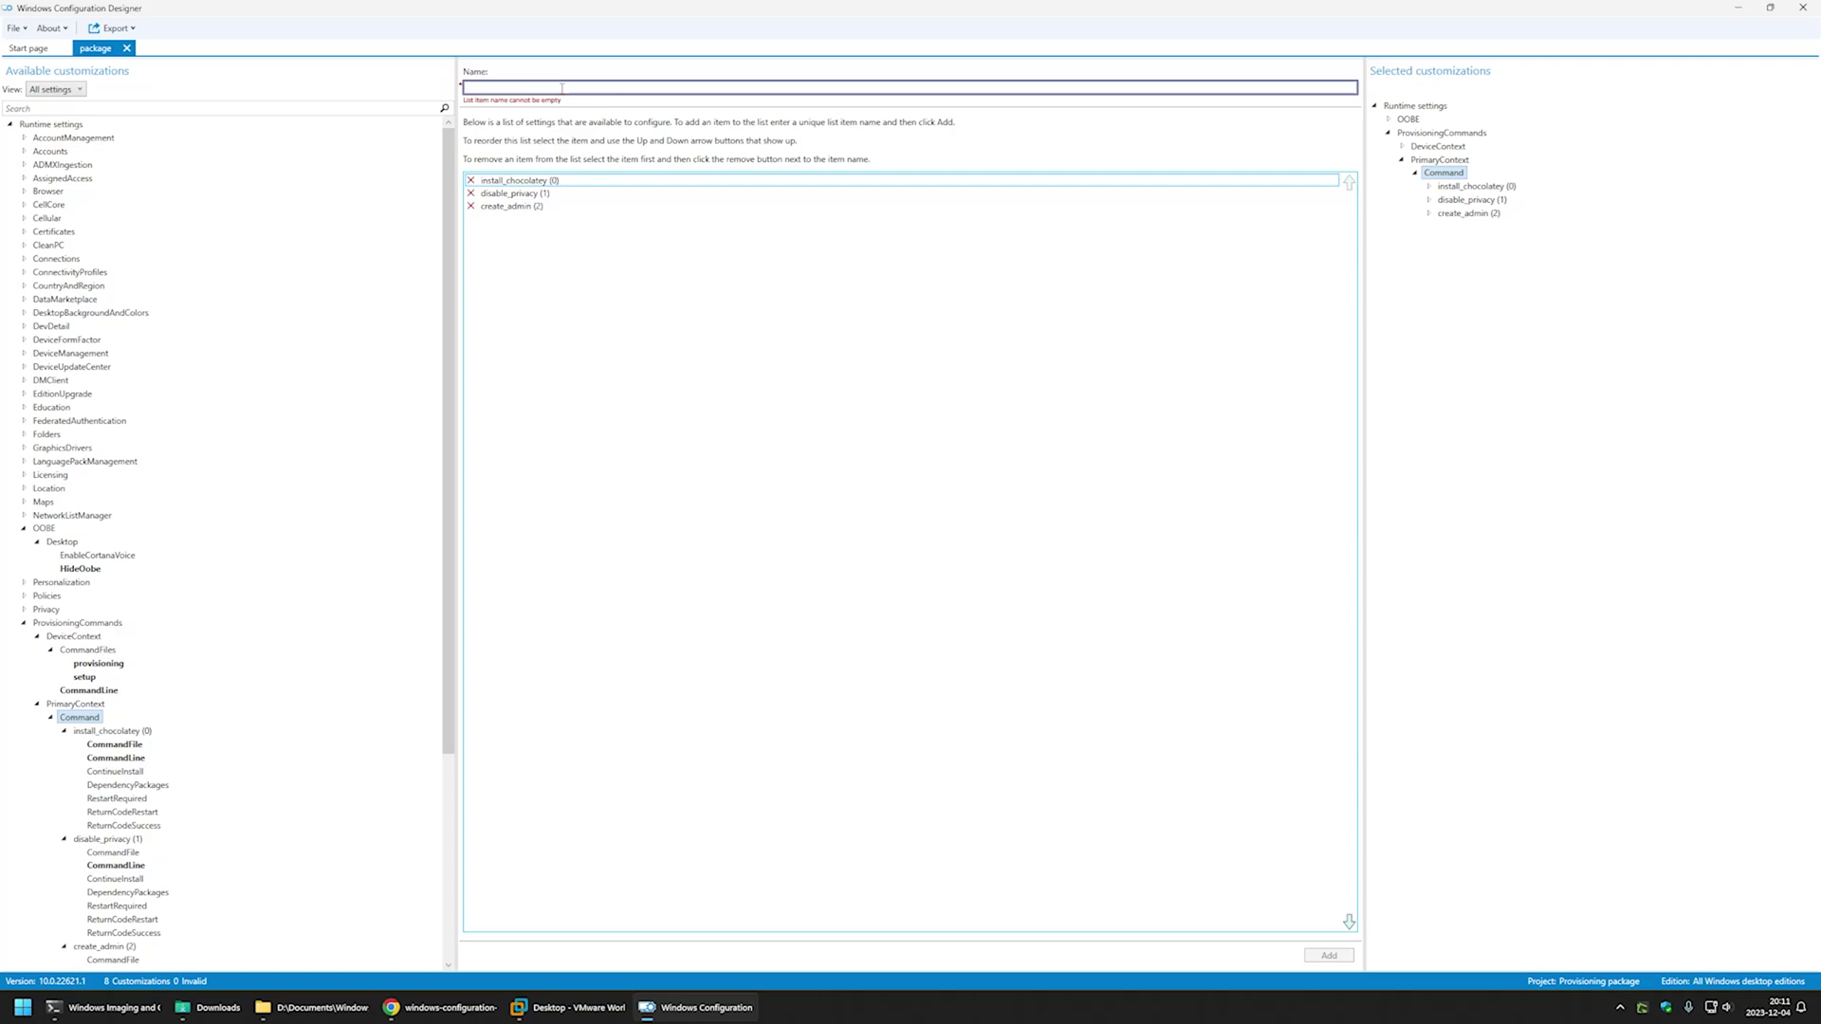
type("Disa")
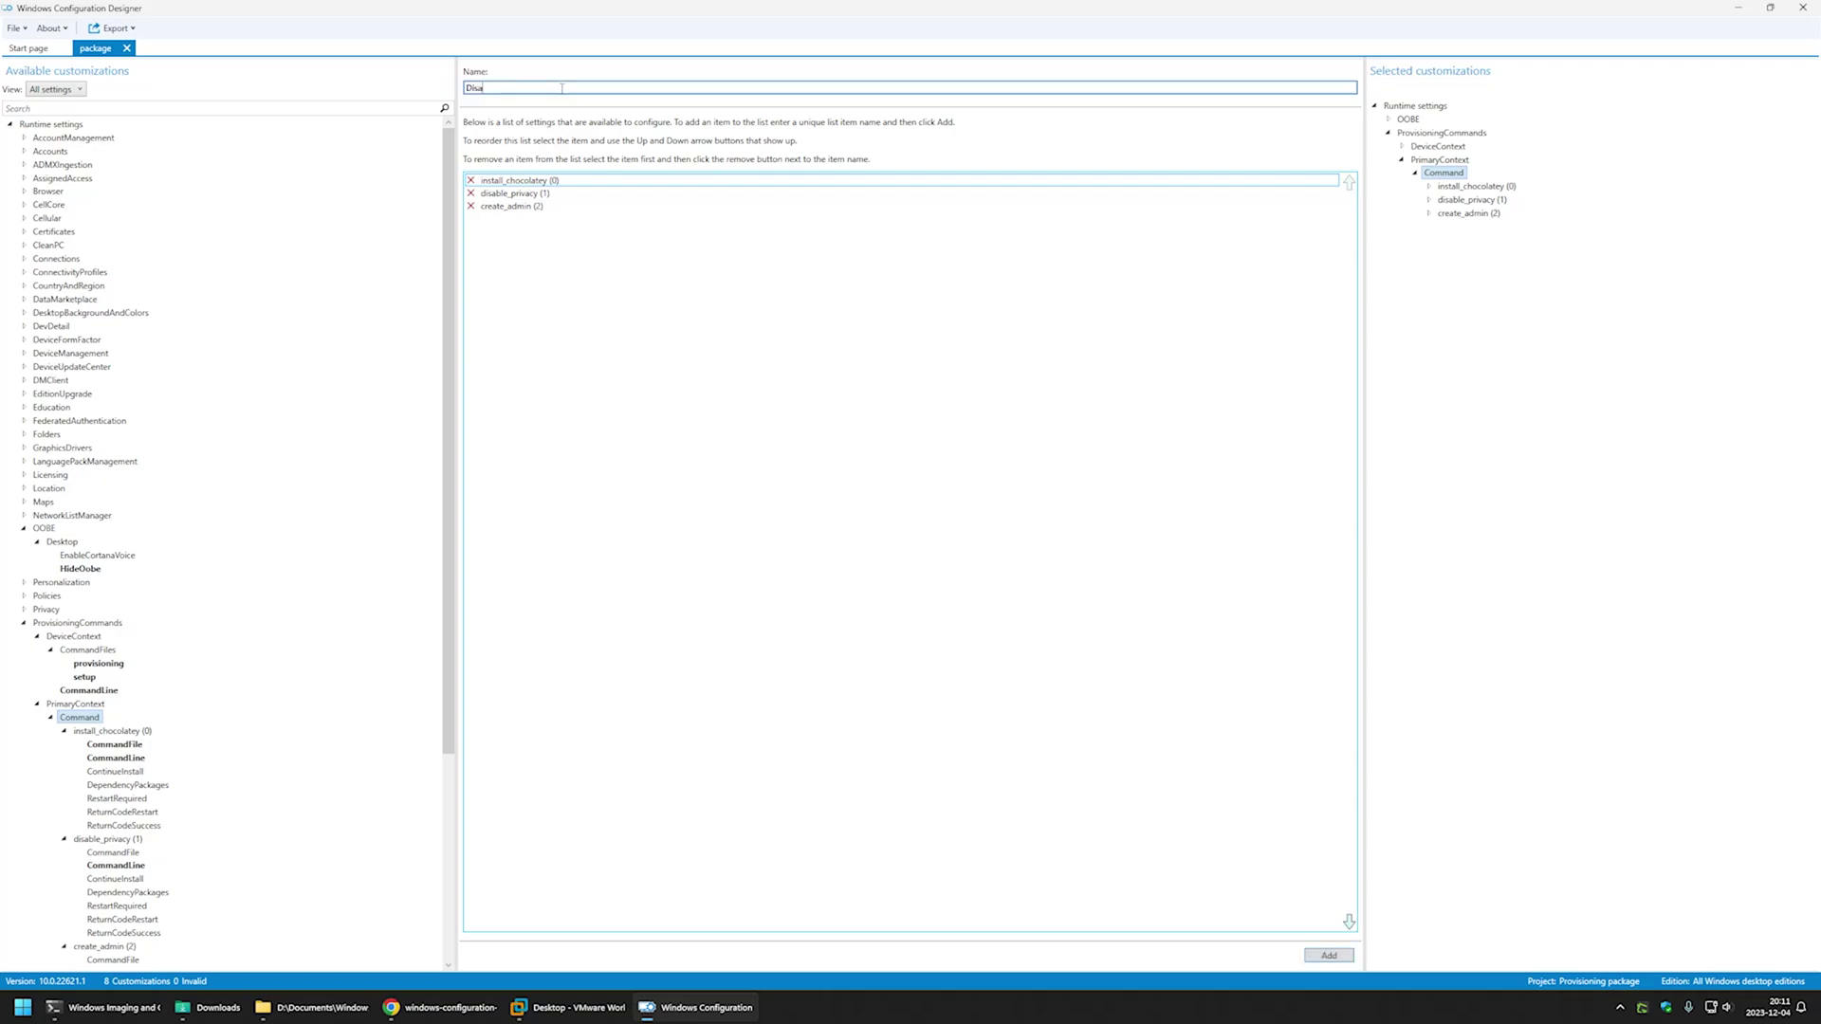
key("BackSpace")
key("BackSpace")
key("BackSpace")
type("disable_sleep")
left_click(1329, 955)
scroll(285, 643, "down", 7)
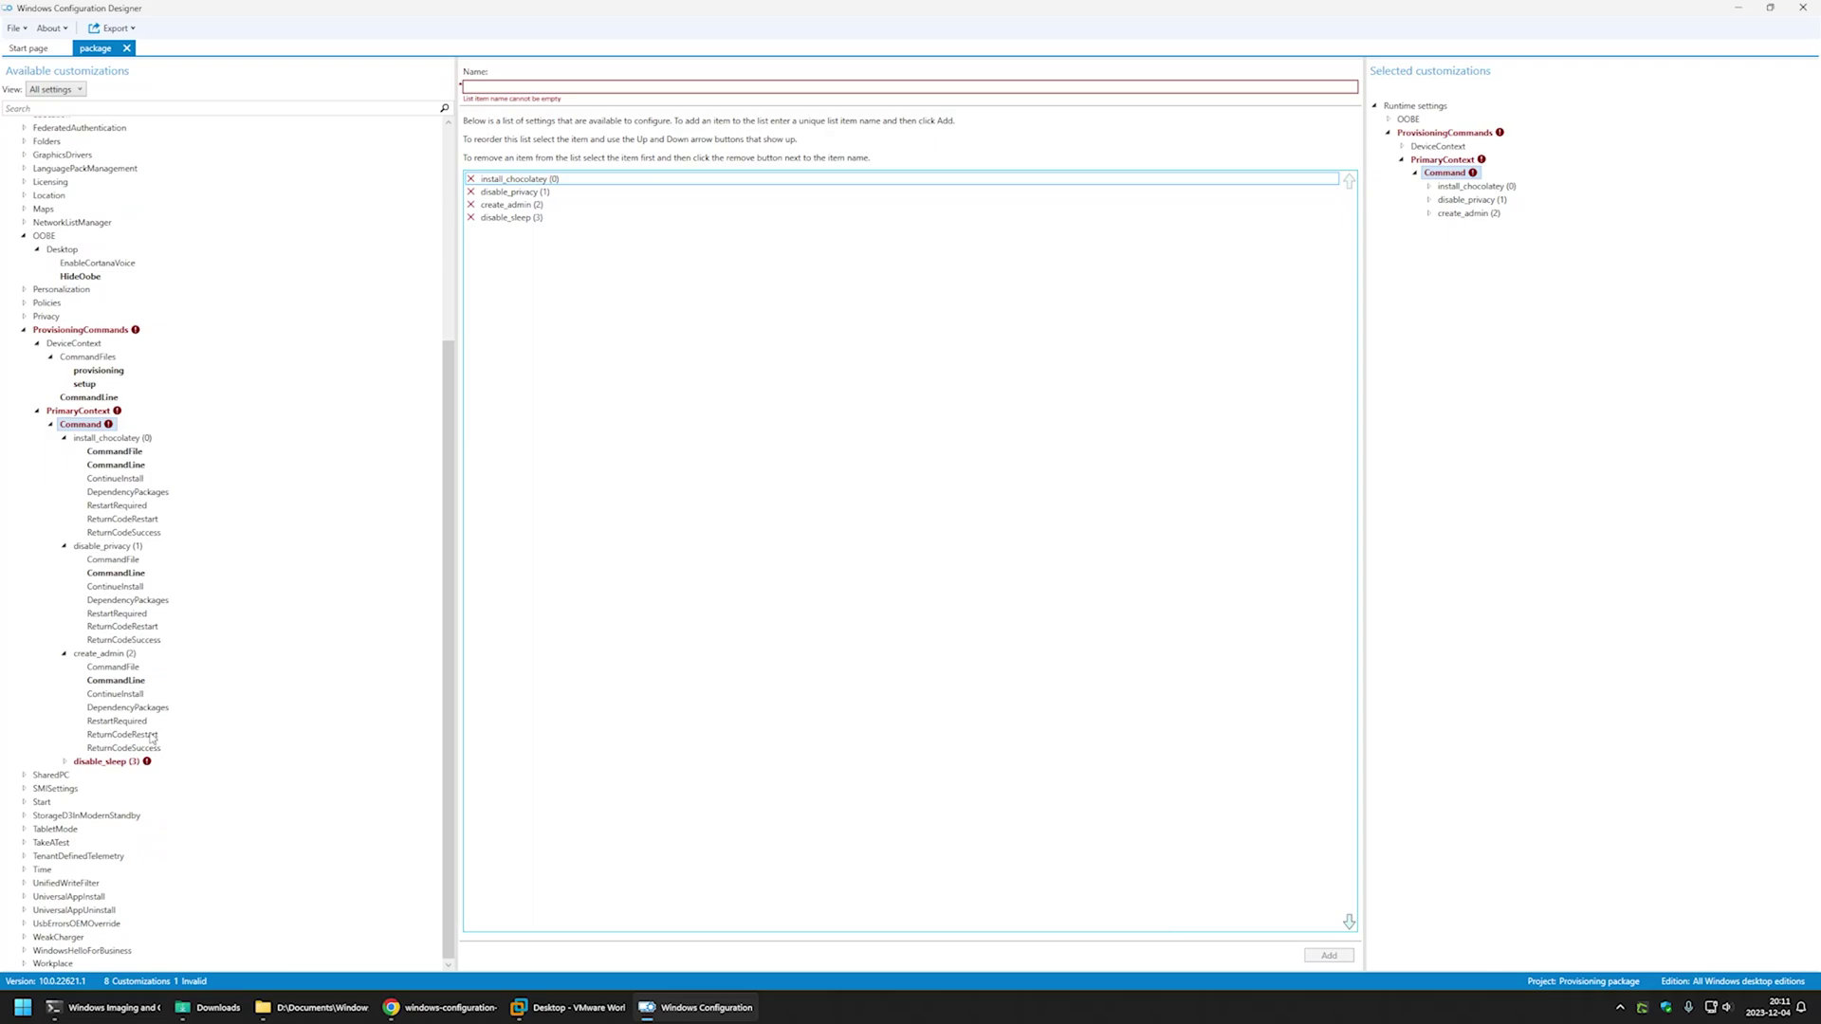
left_click(100, 762)
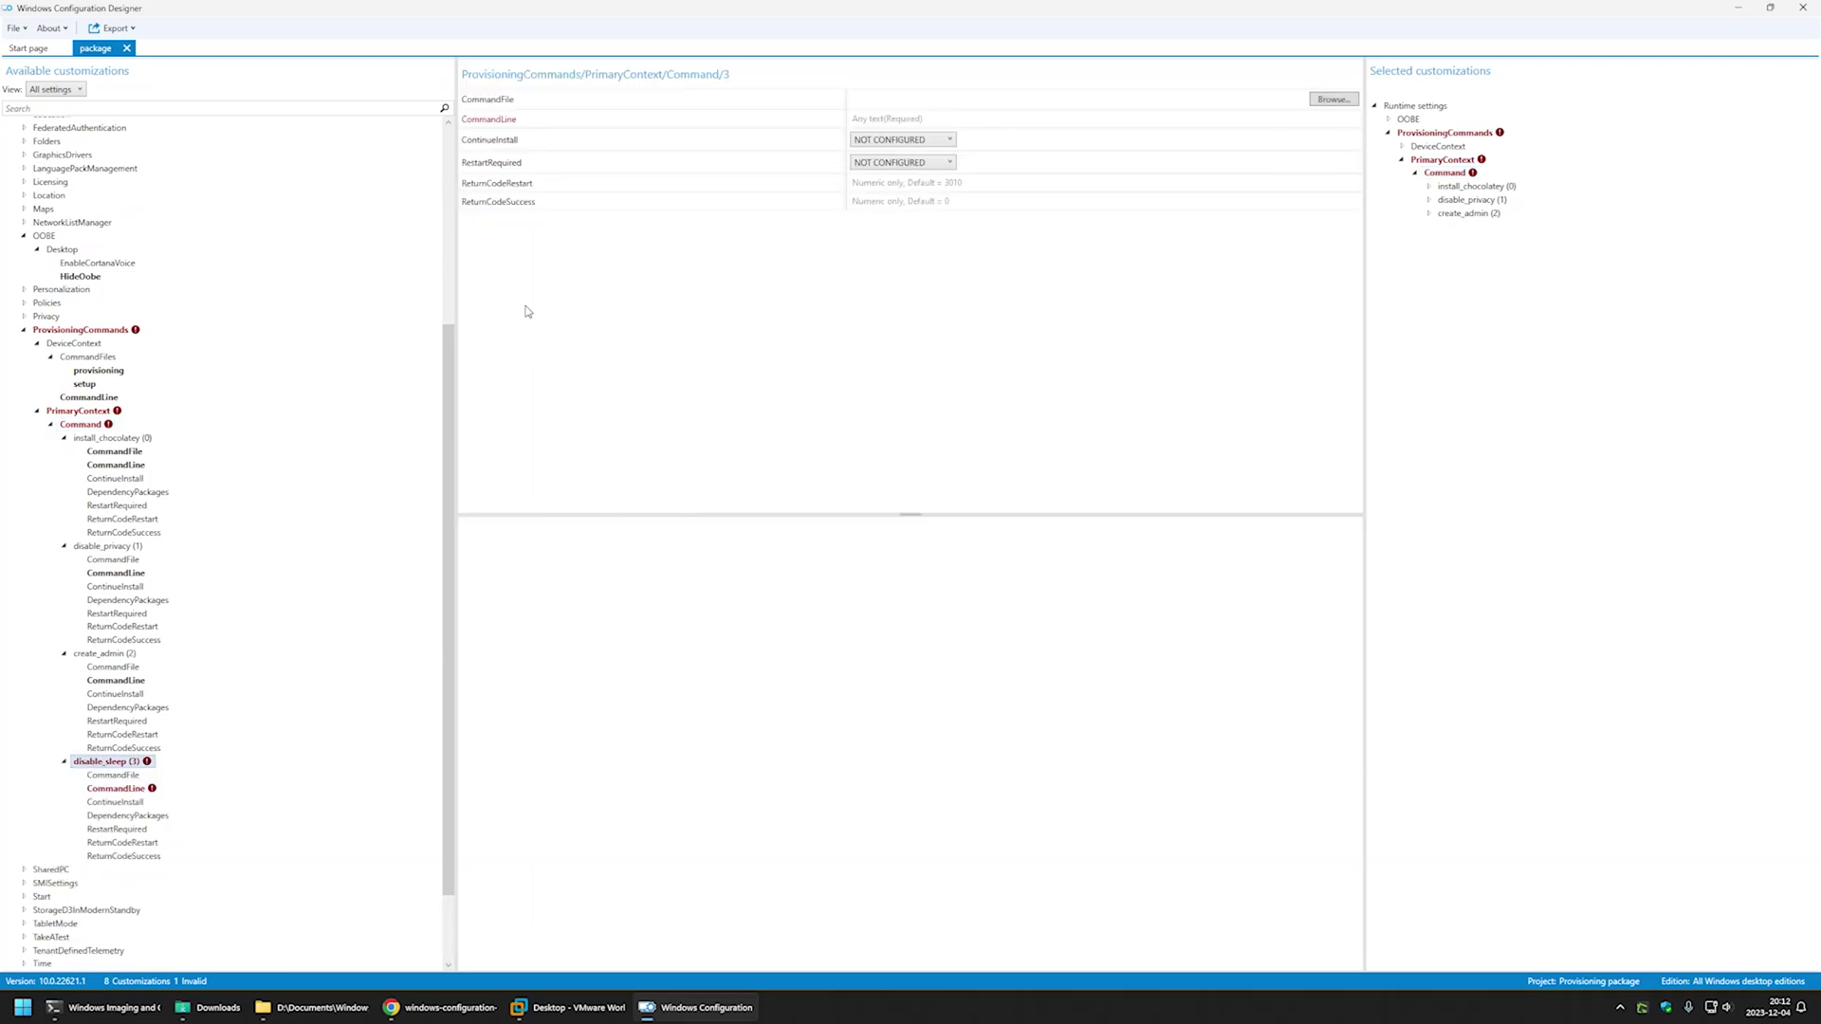
- Copy the powercfg timeout line from the GitHub page into disable_sleep's CommandLine field
left_click(484, 1007)
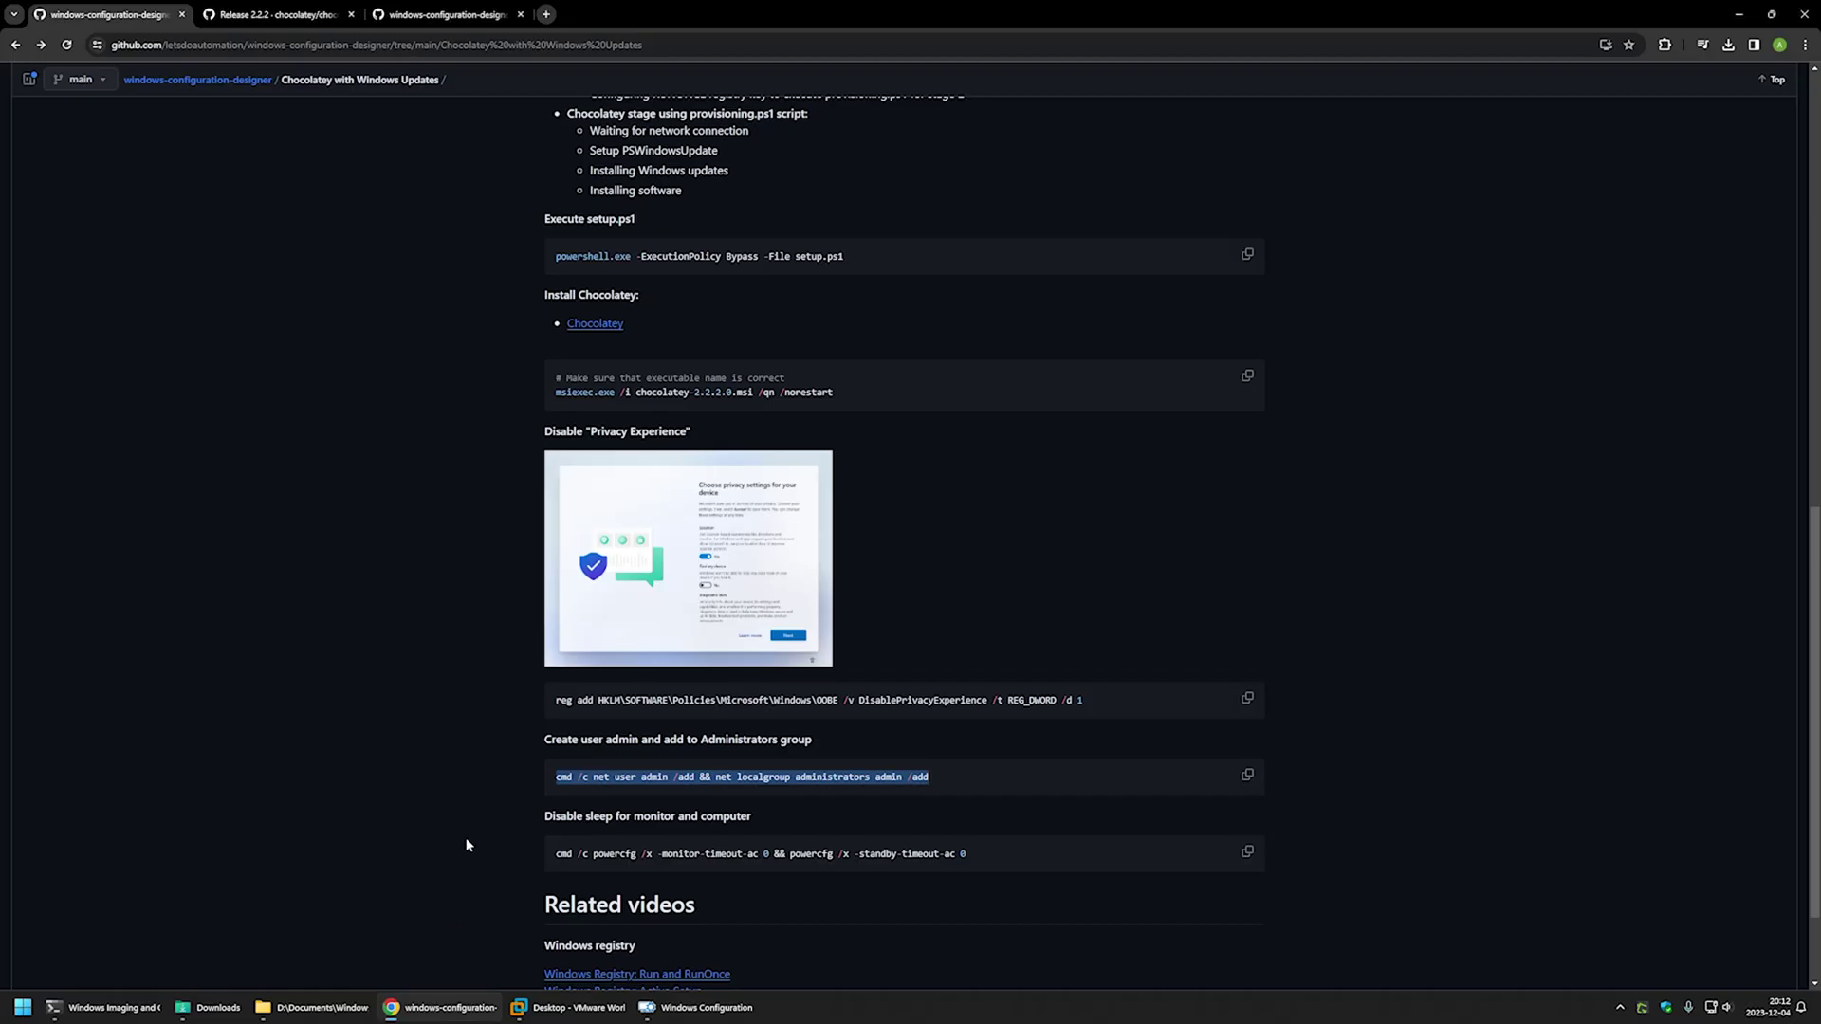
scroll(462, 635, "down", 2)
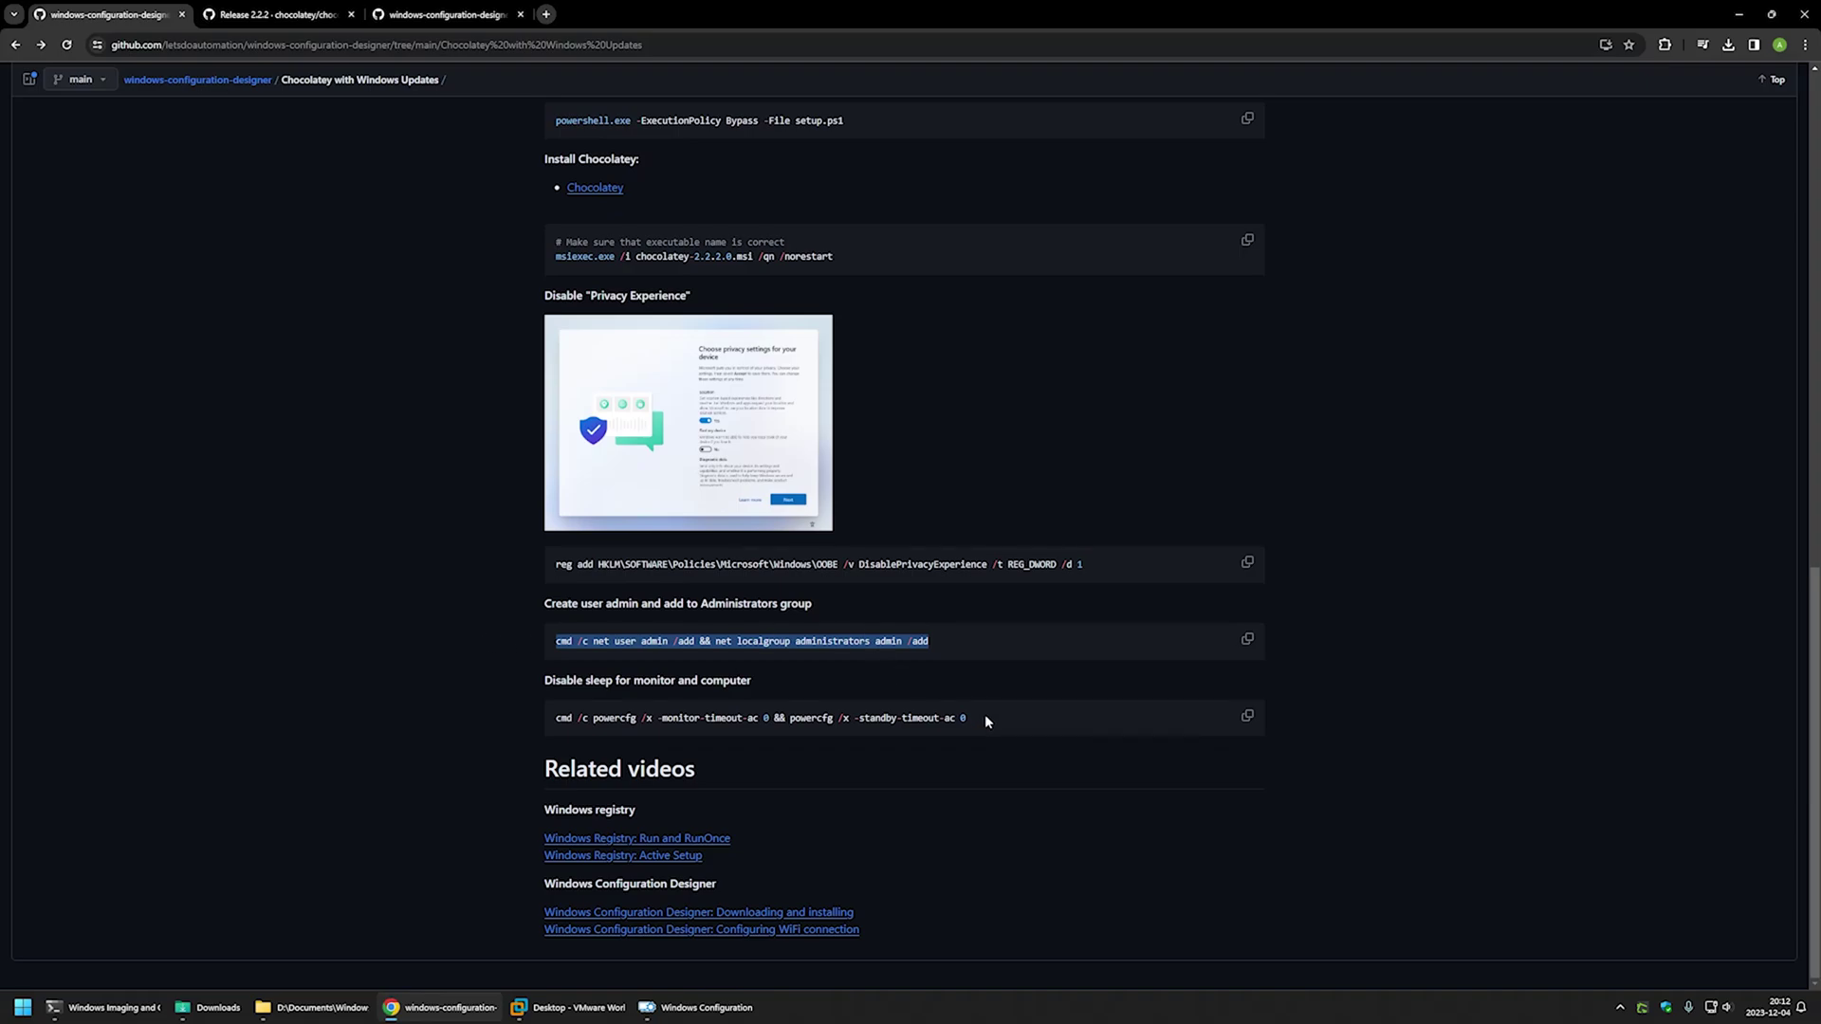
left_click_drag(984, 718, 555, 718)
right_click(577, 718)
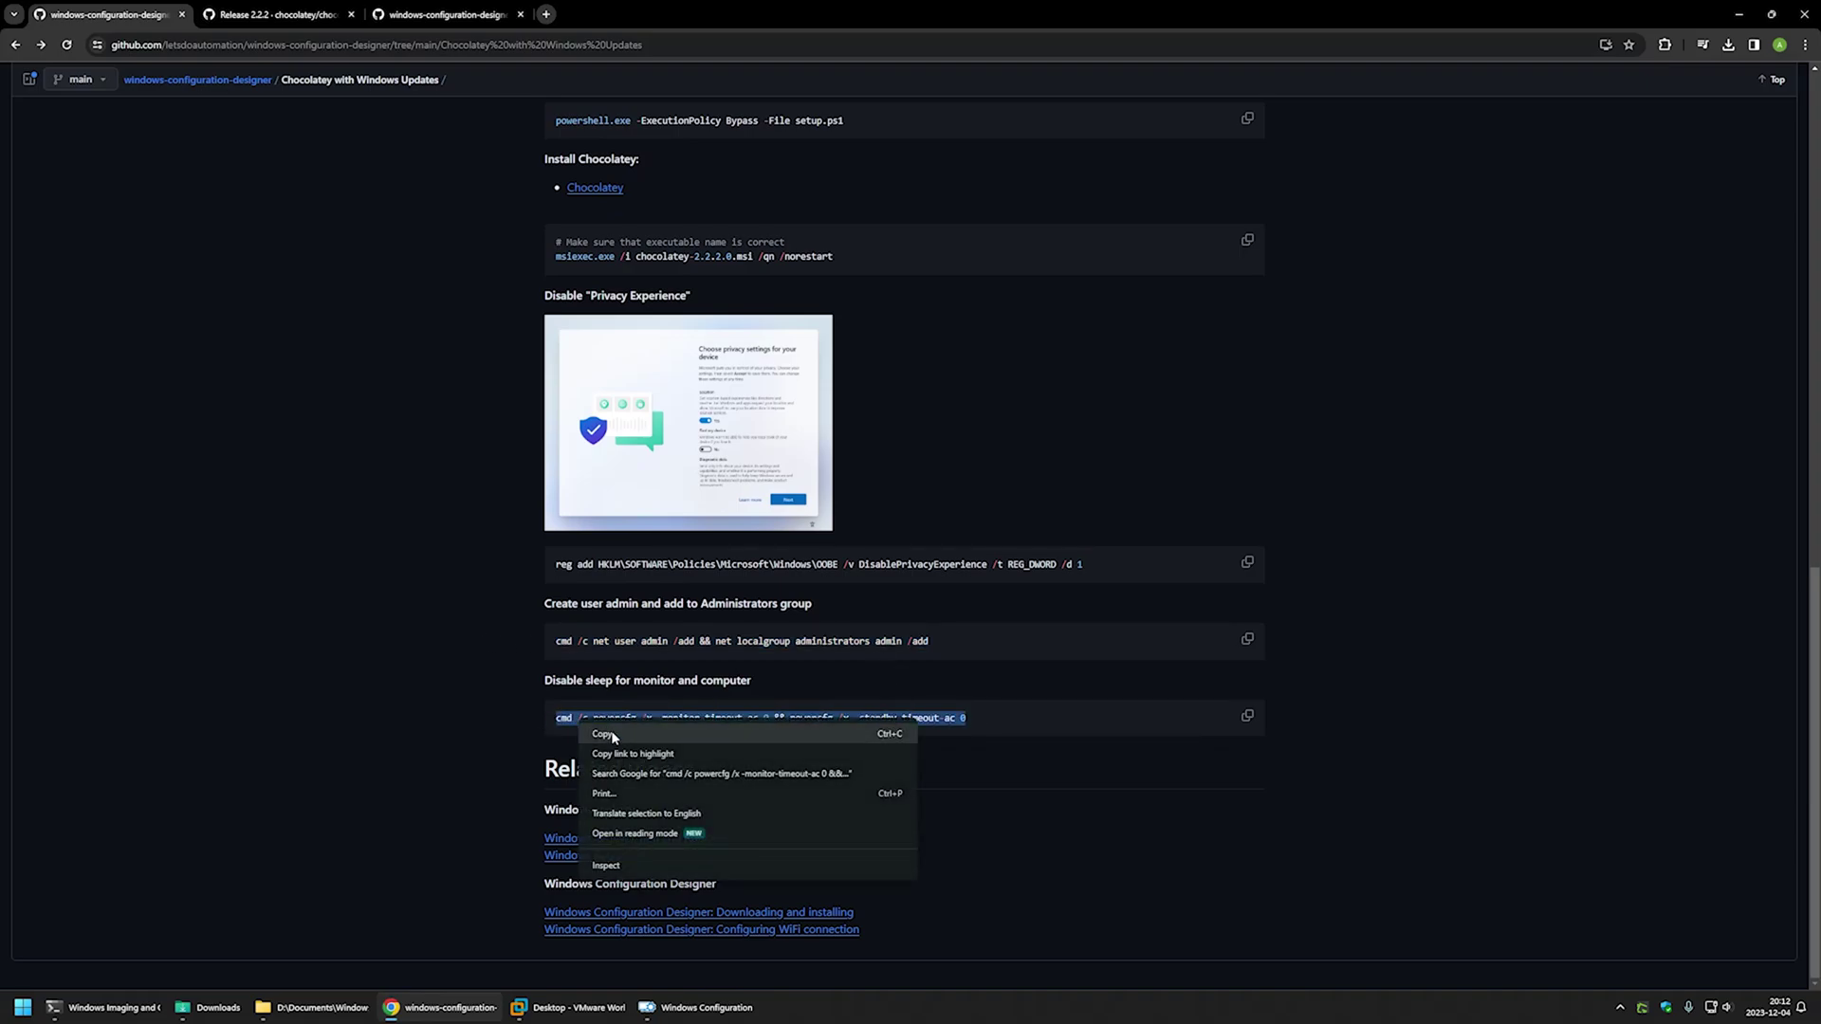
left_click(605, 734)
left_click(702, 1008)
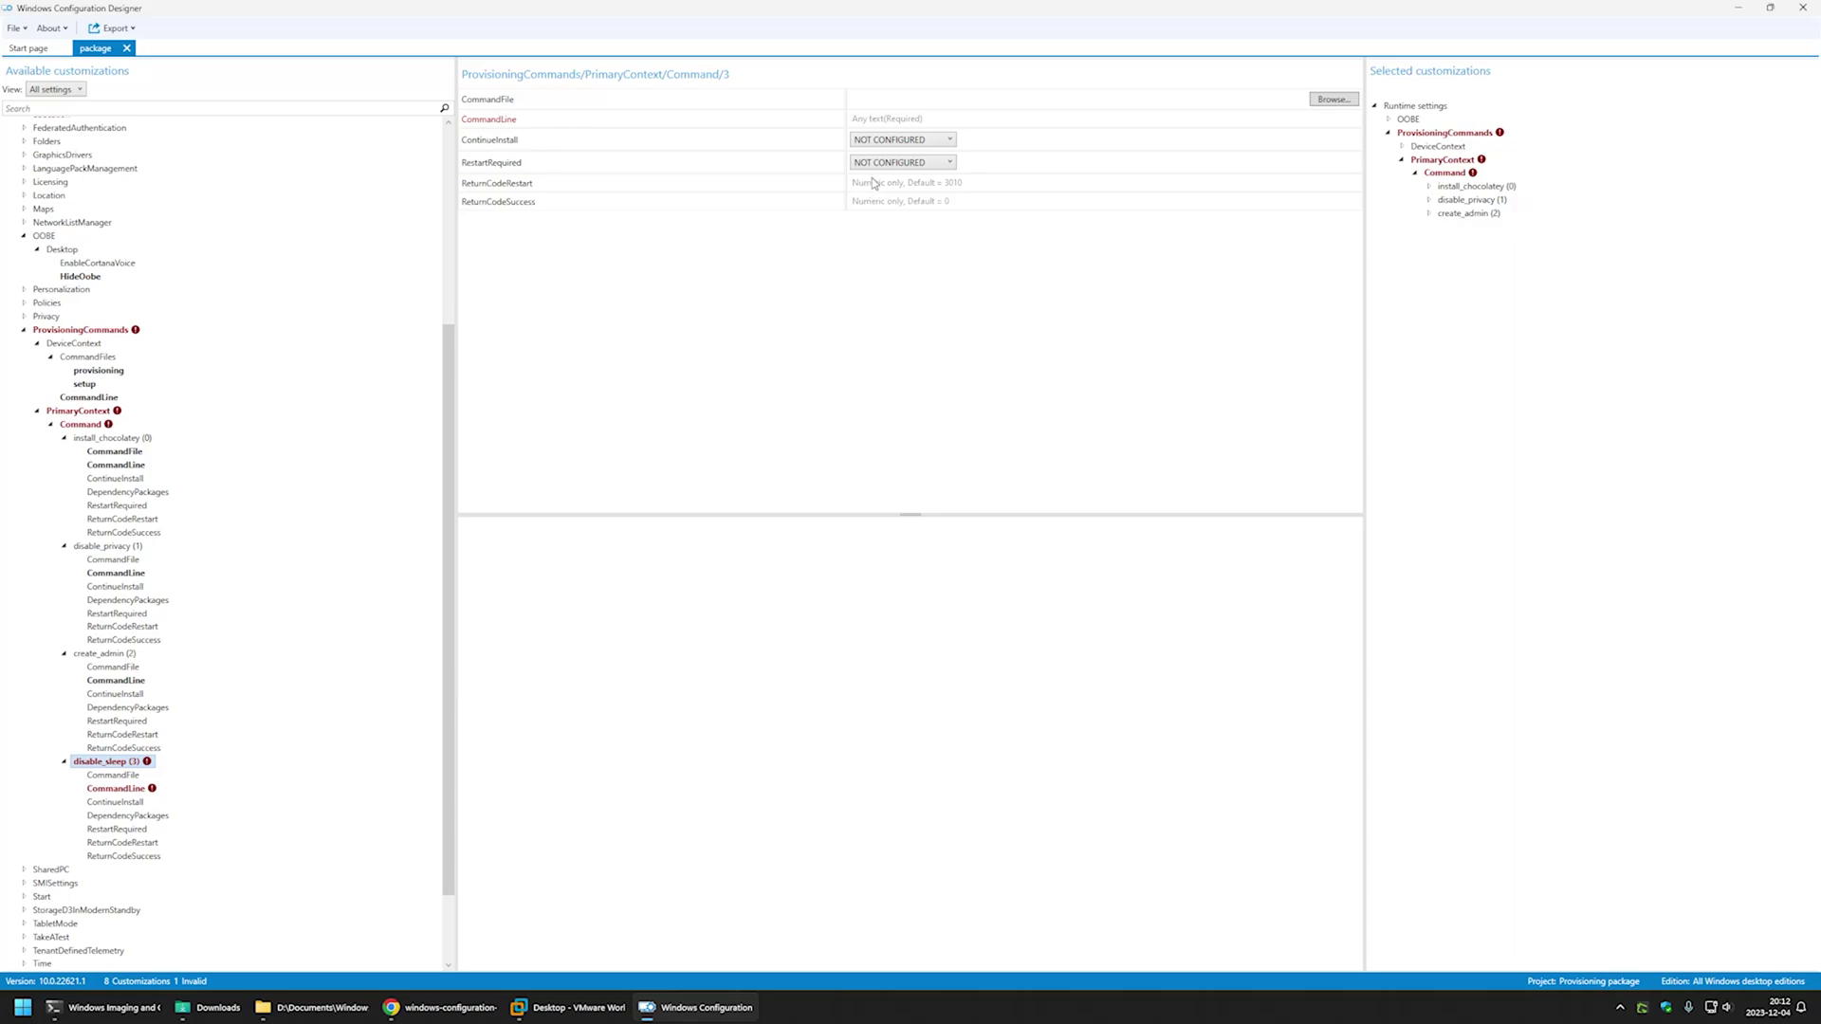
left_click(897, 120)
key("ctrl+v")
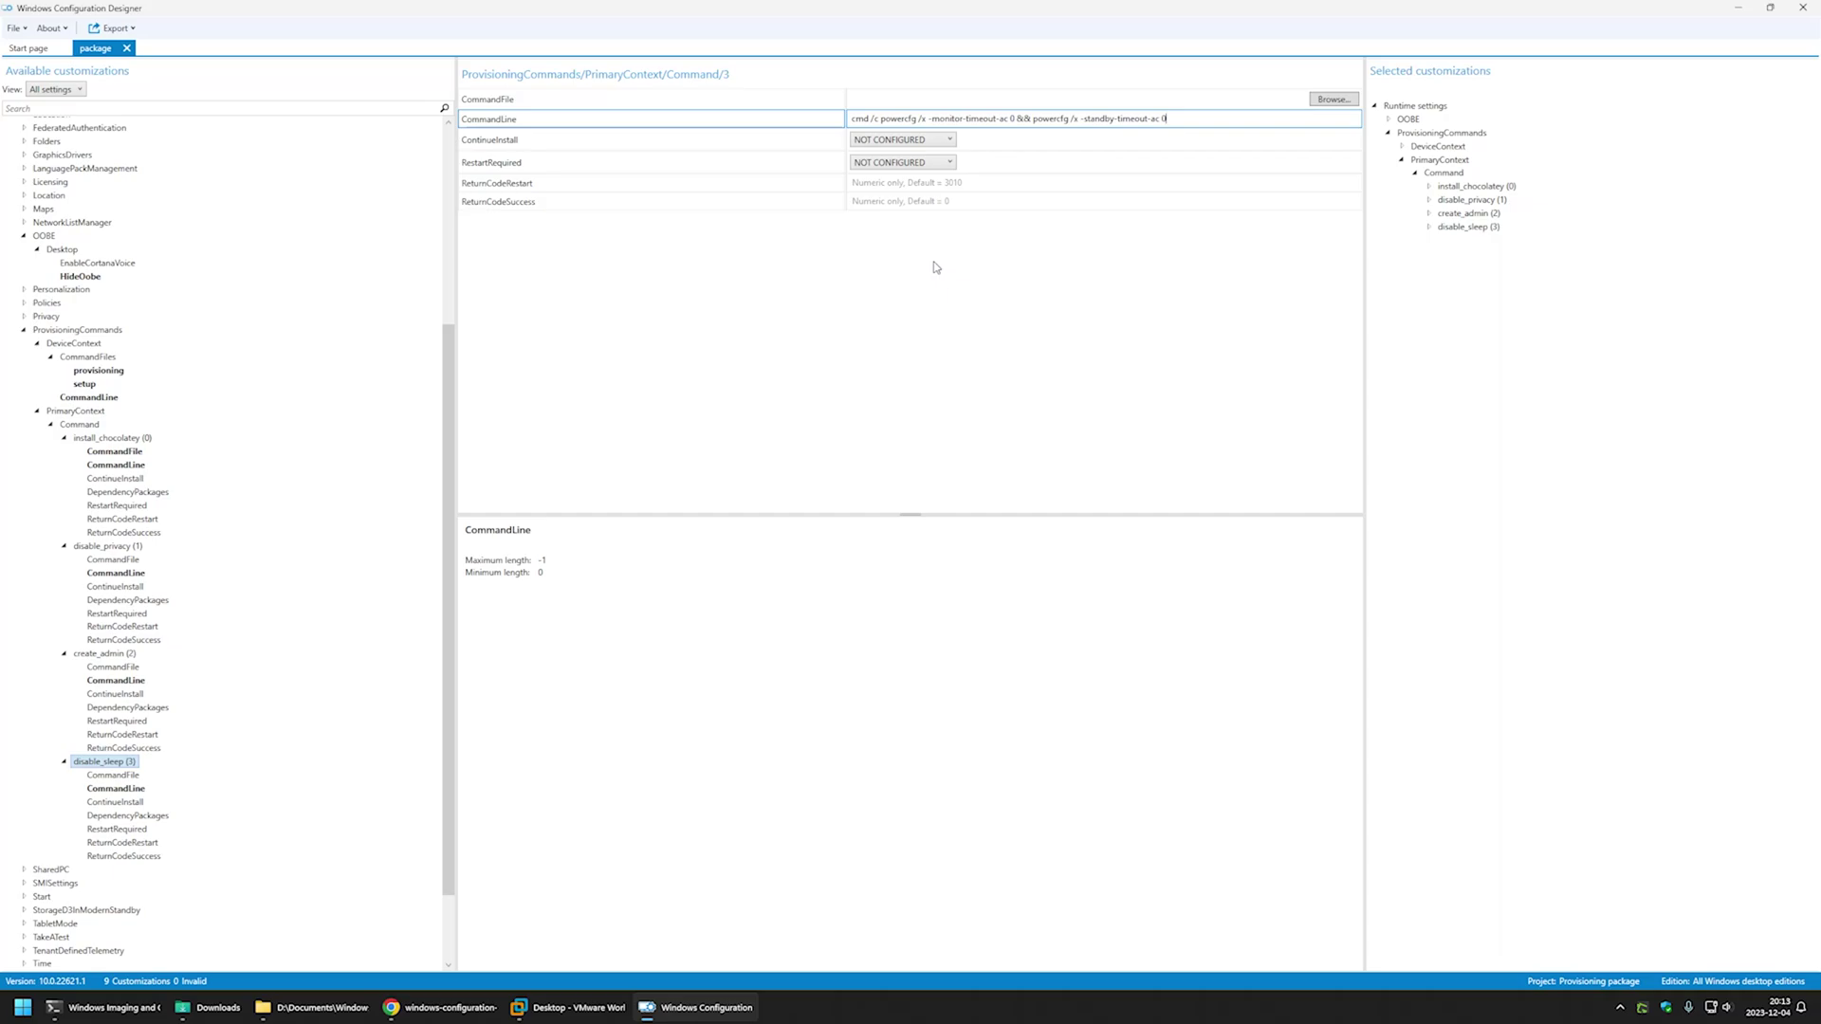
- Build the provisioning package, overwriting the existing package.ppkg, and open its output folder
left_click(106, 28)
left_click(92, 44)
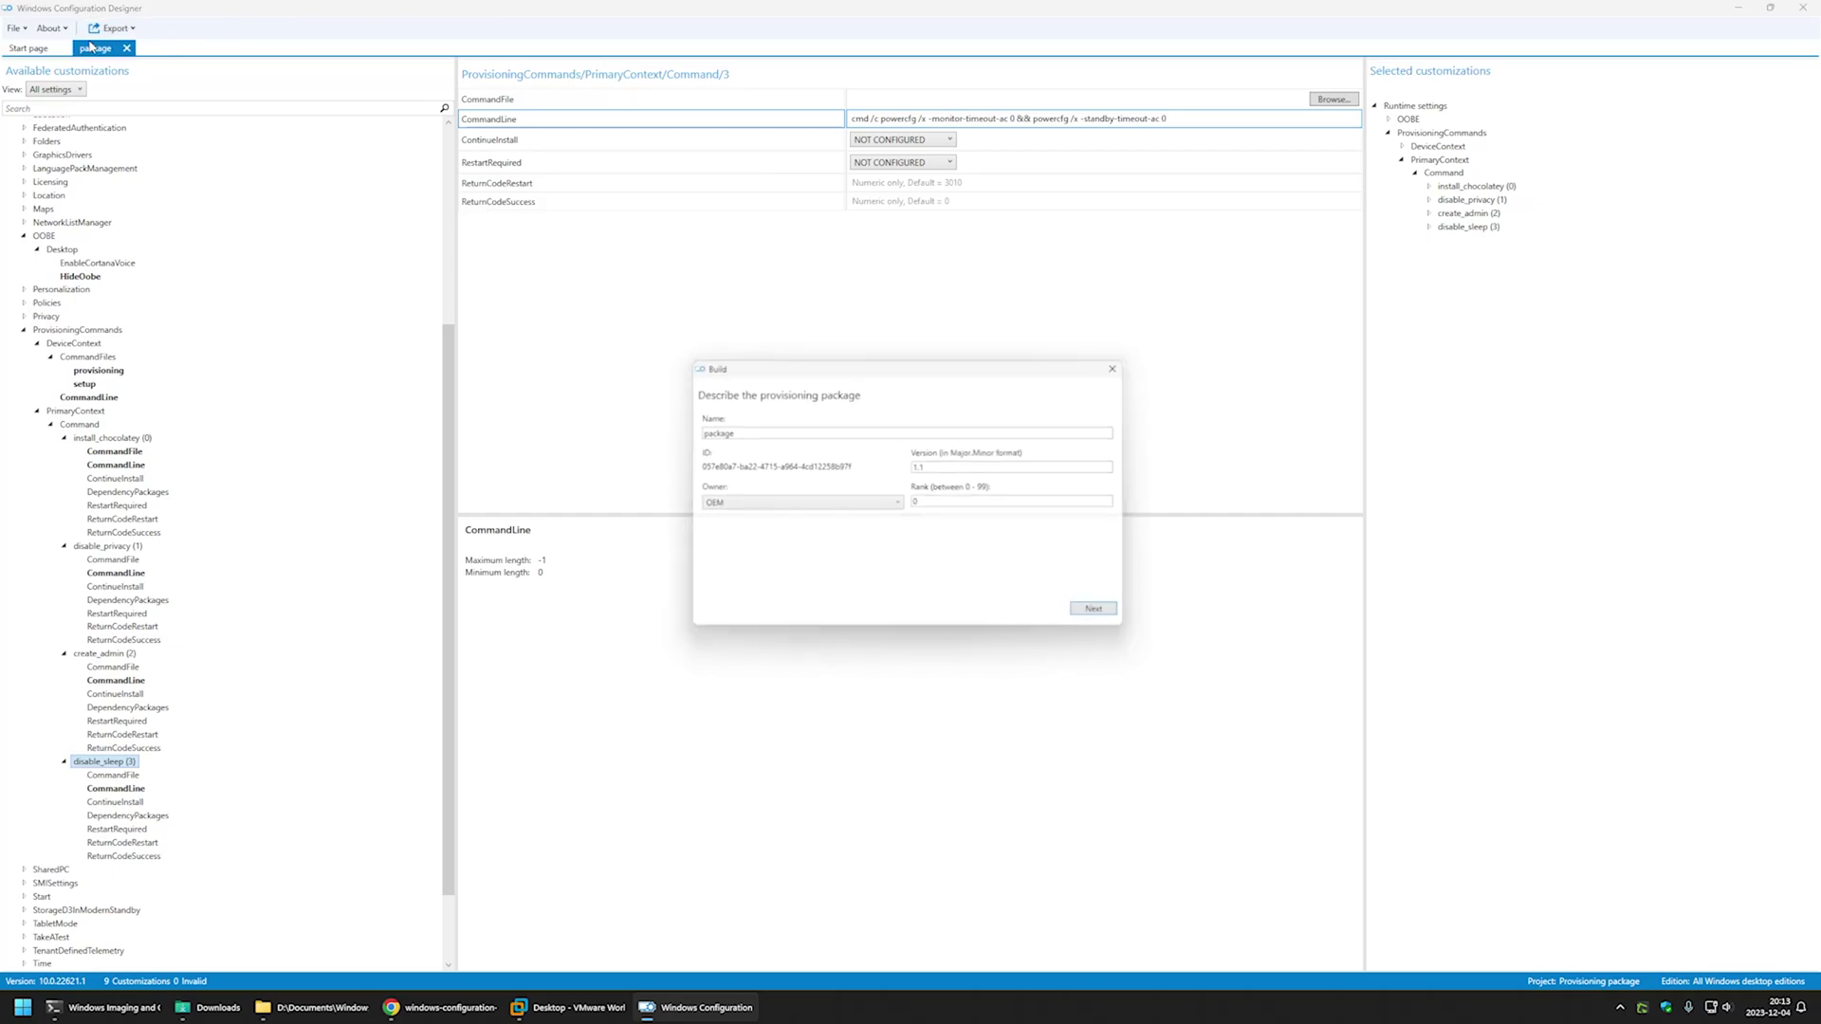
left_click(1118, 622)
left_click(1109, 619)
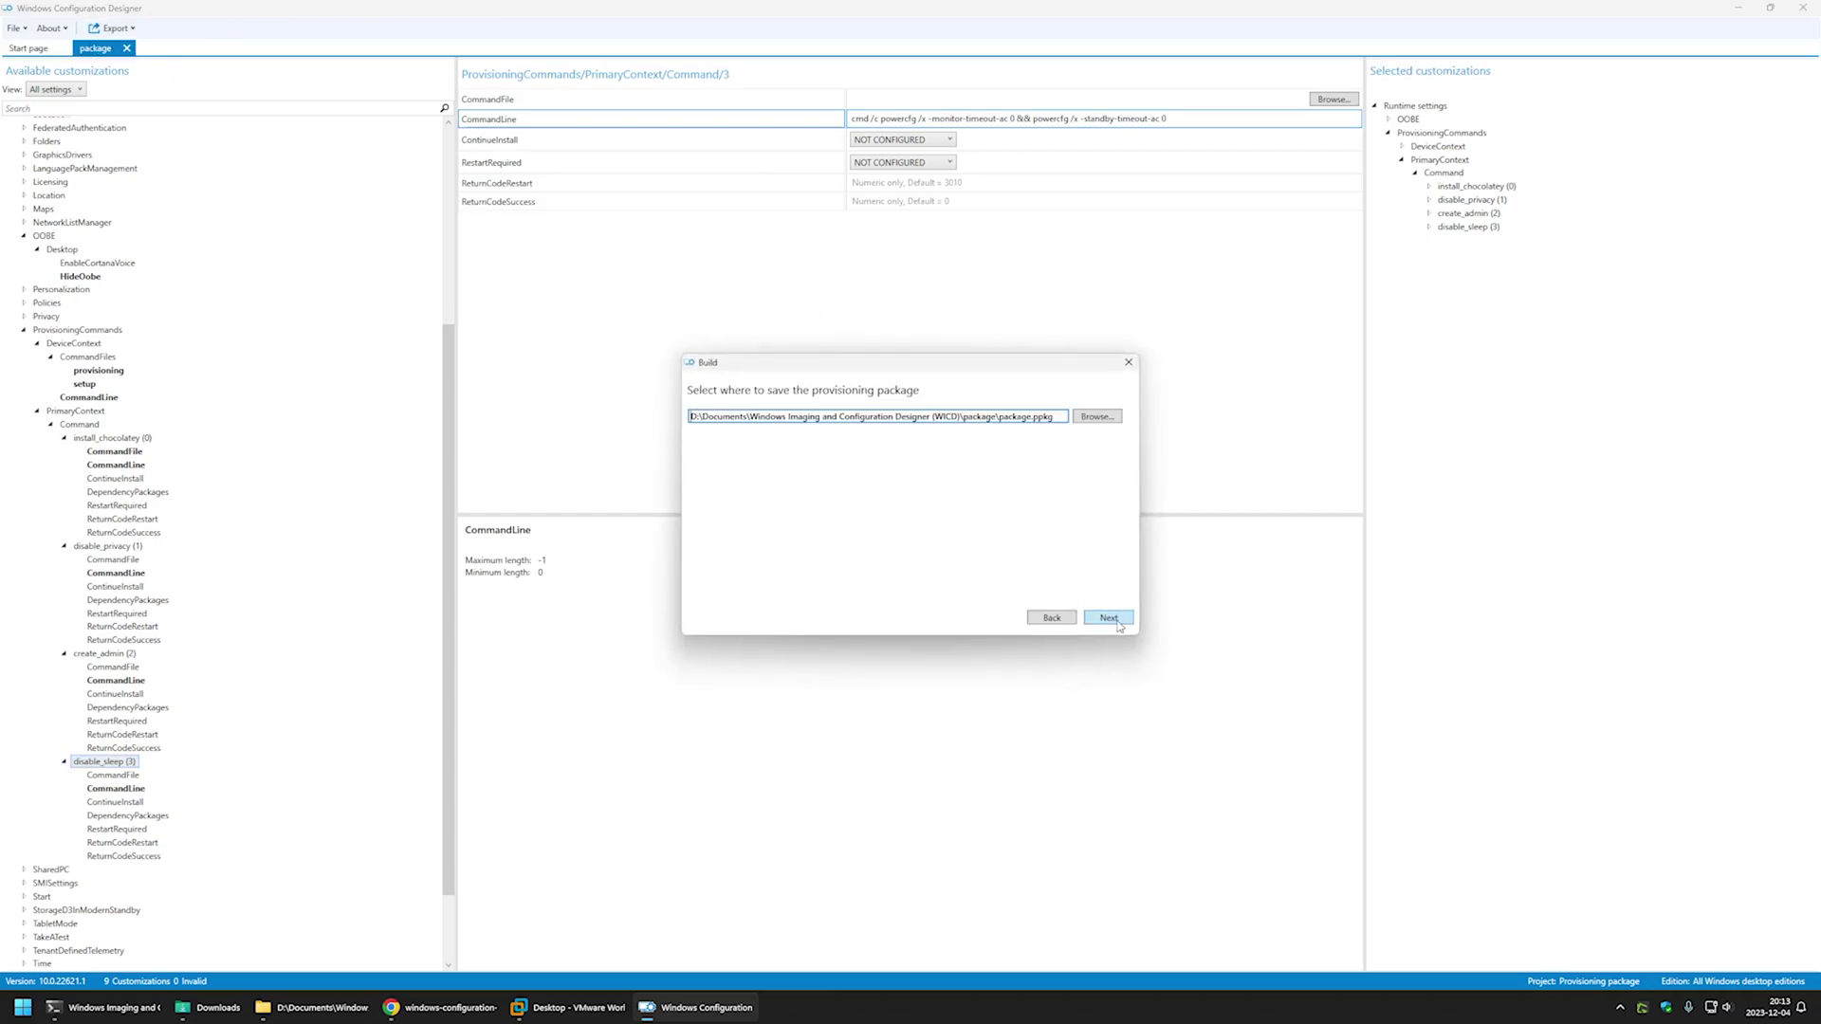
left_click(1109, 619)
left_click(880, 541)
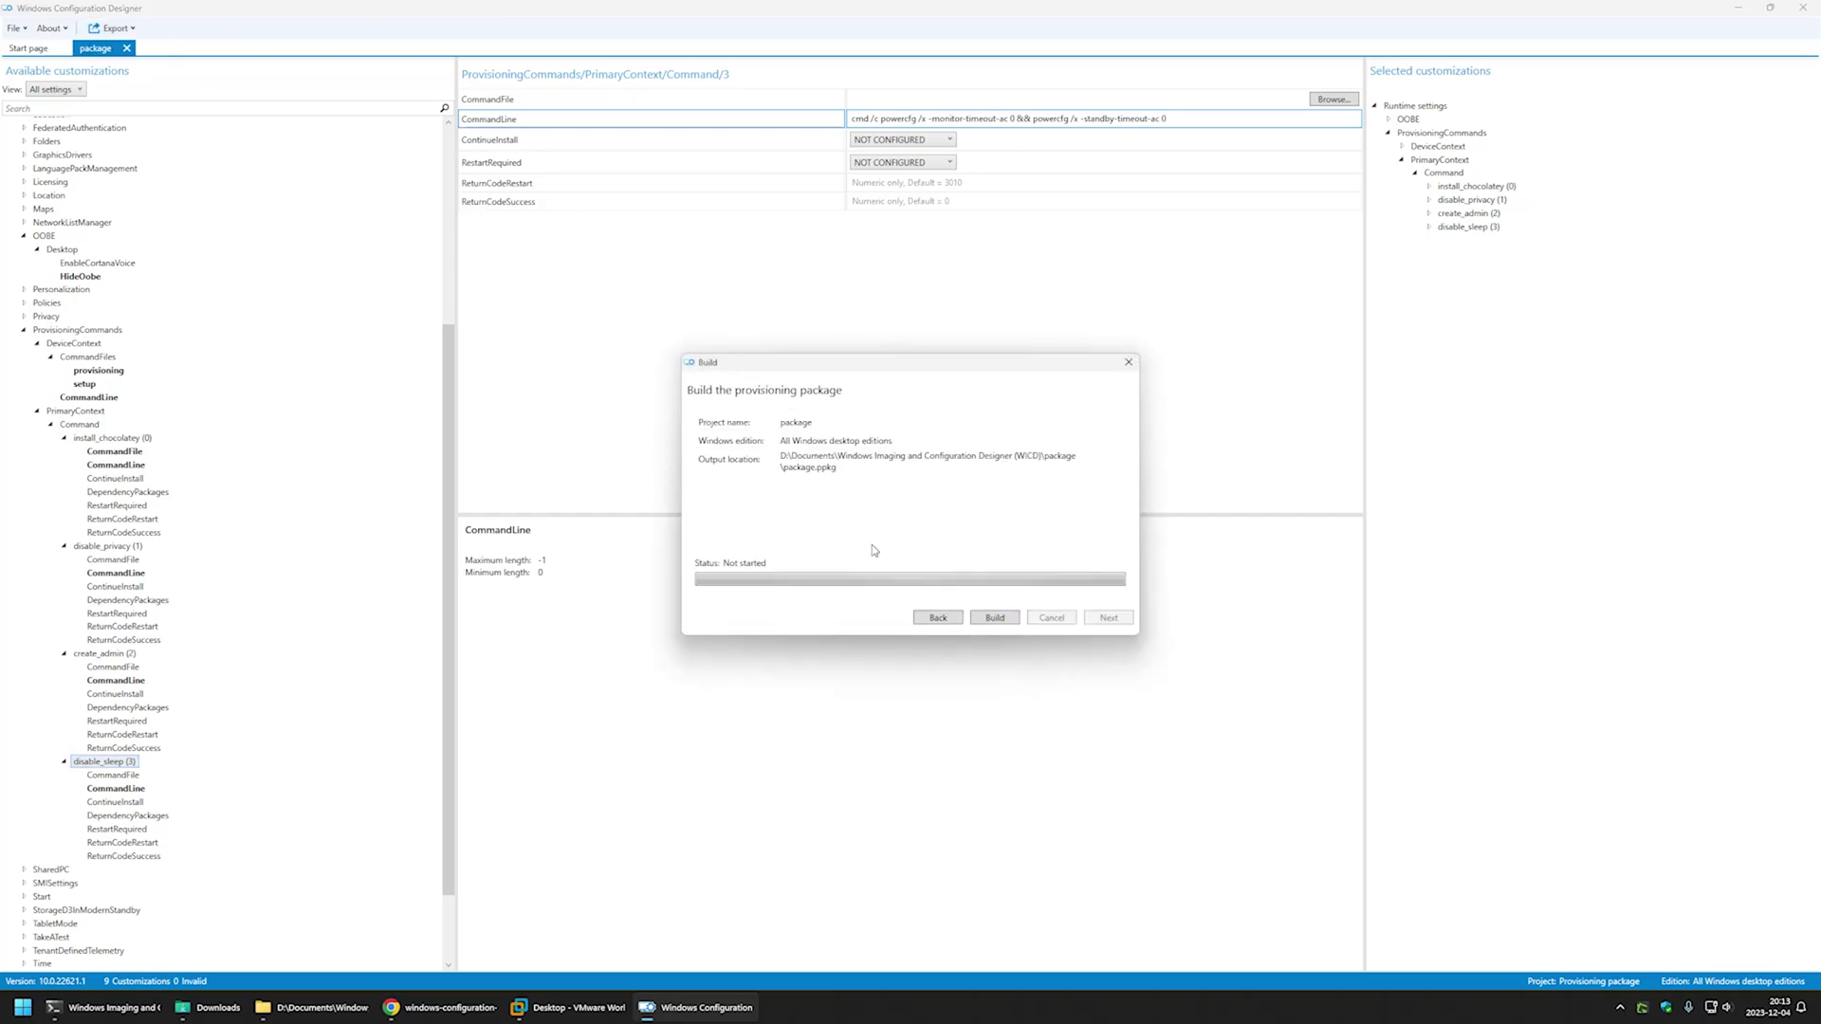
left_click(996, 618)
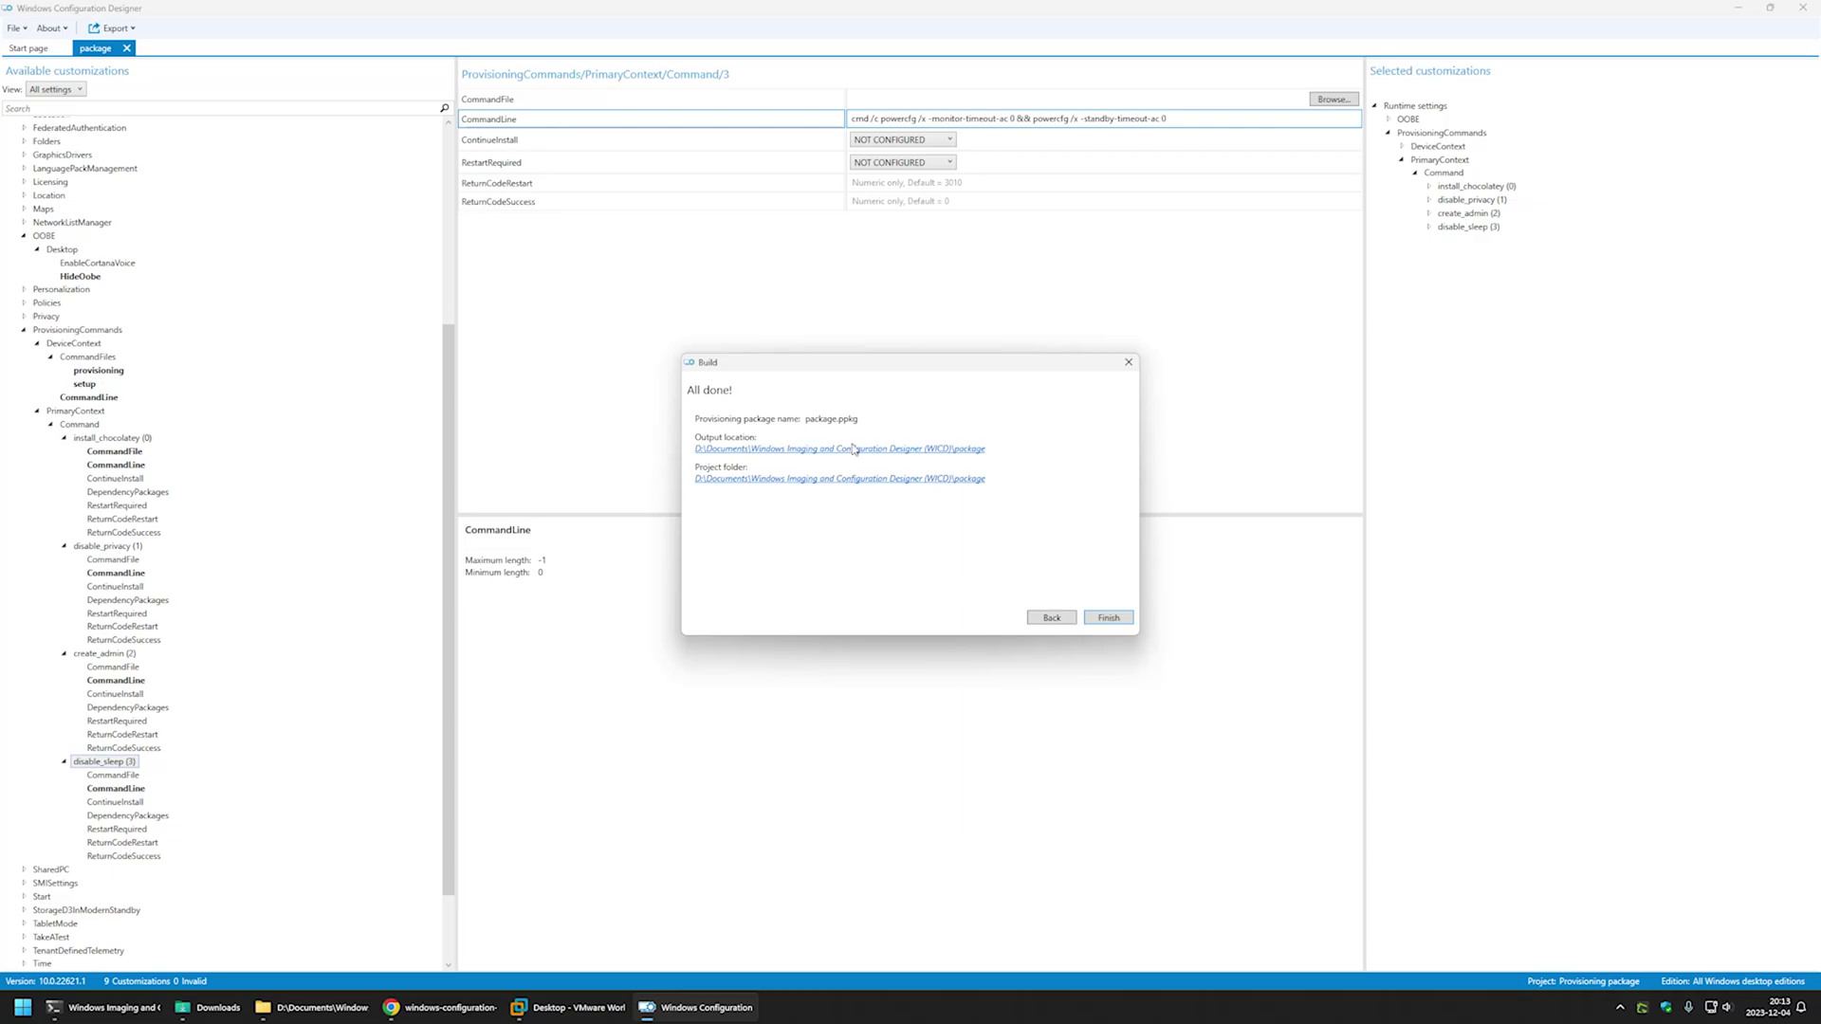
left_click(814, 449)
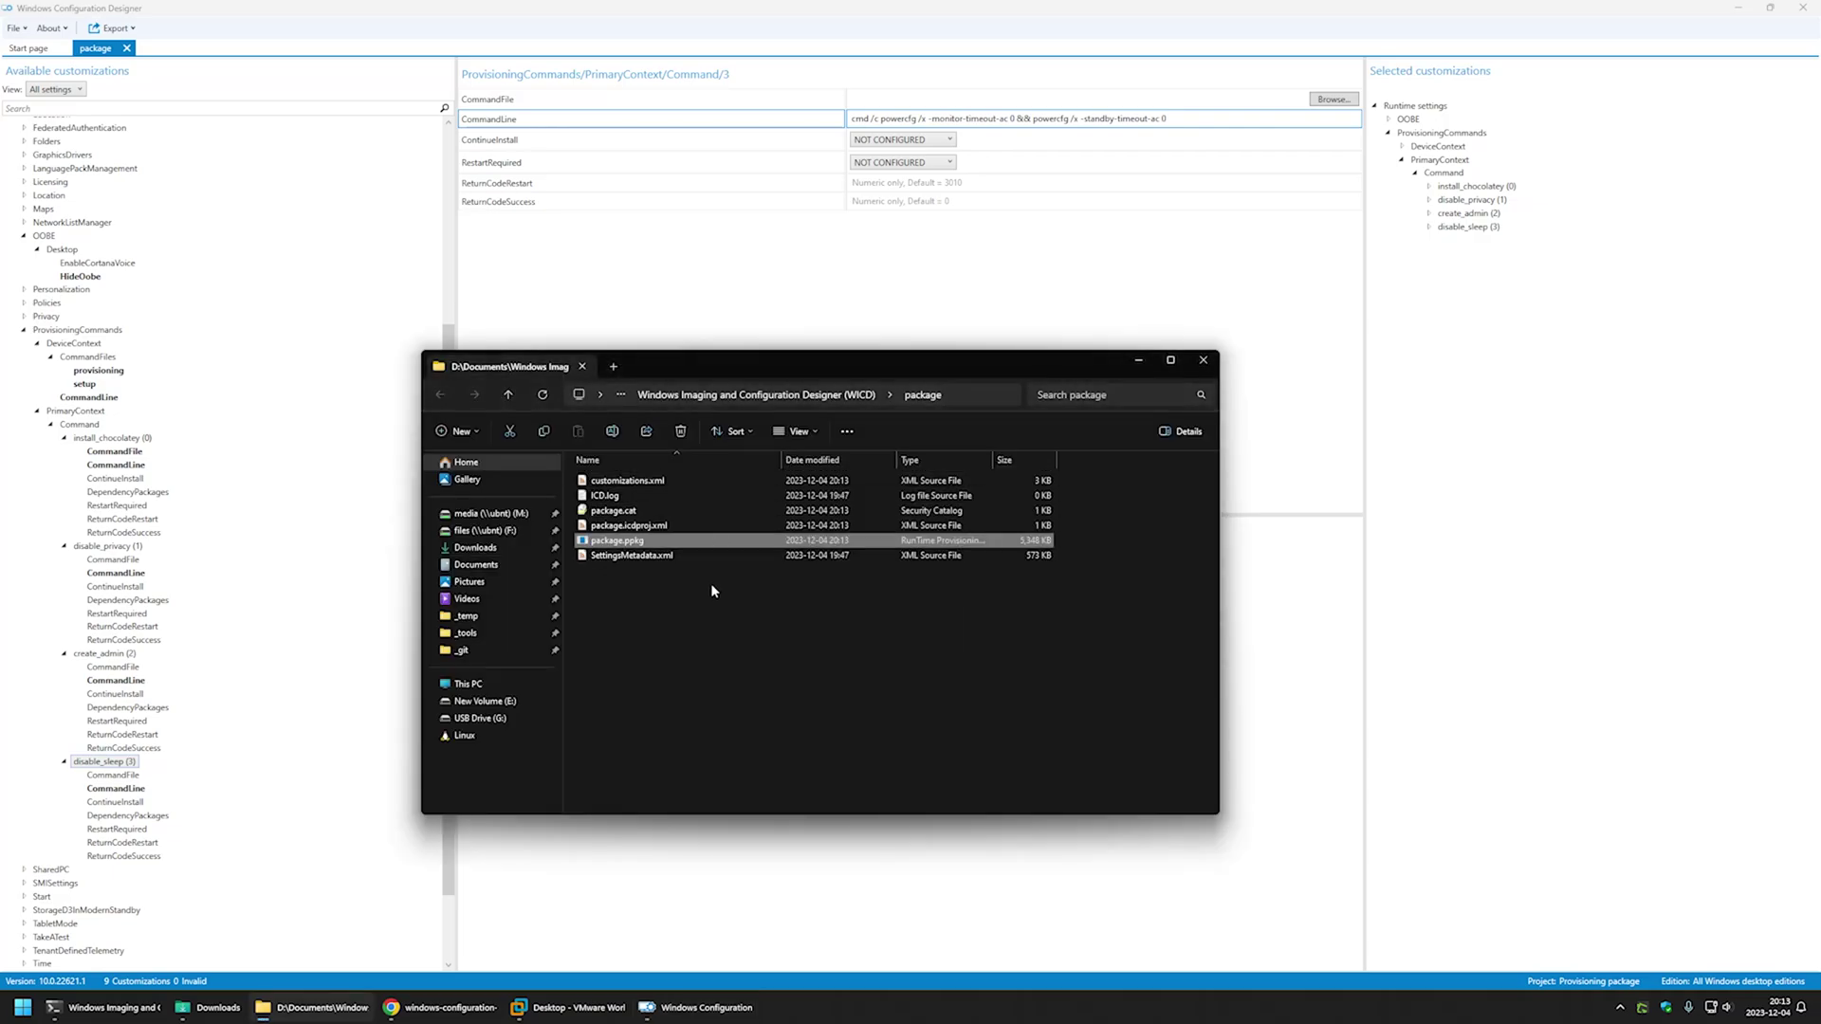
- Copy package.ppkg onto the New Volume (E:) drive and bring VMware Workstation forward
right_click(642, 546)
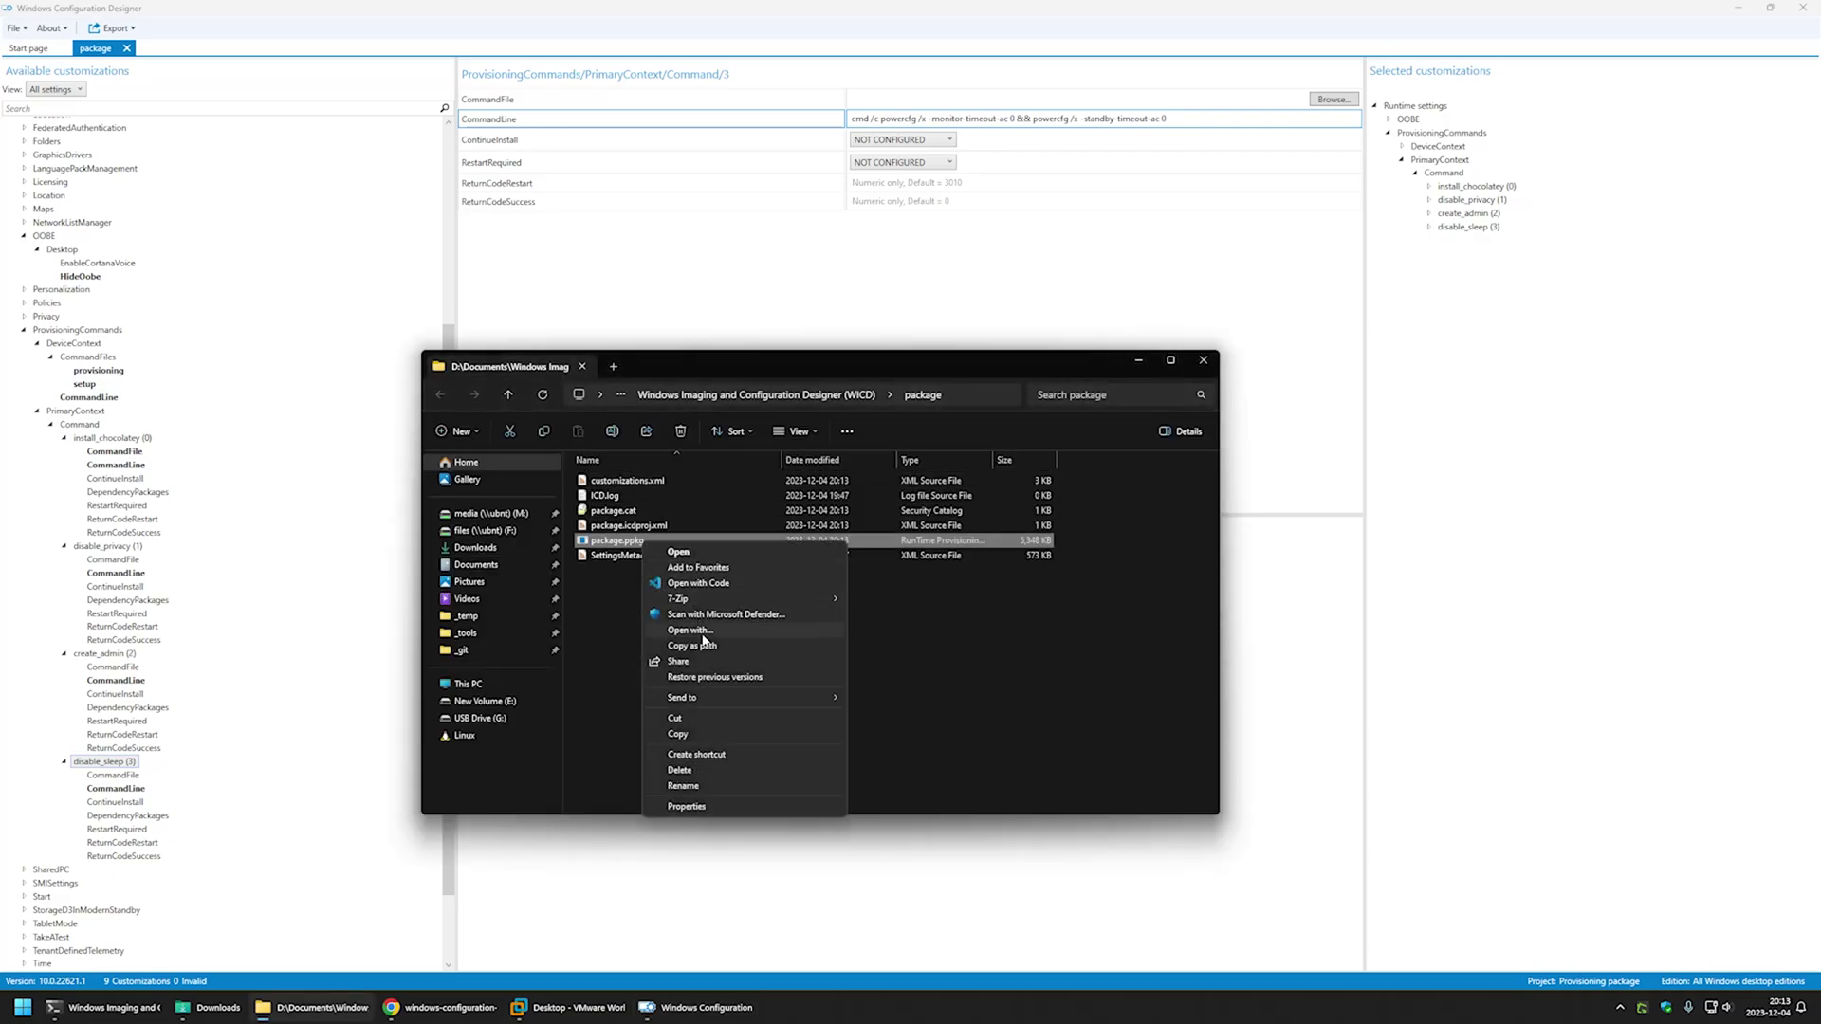
left_click(694, 732)
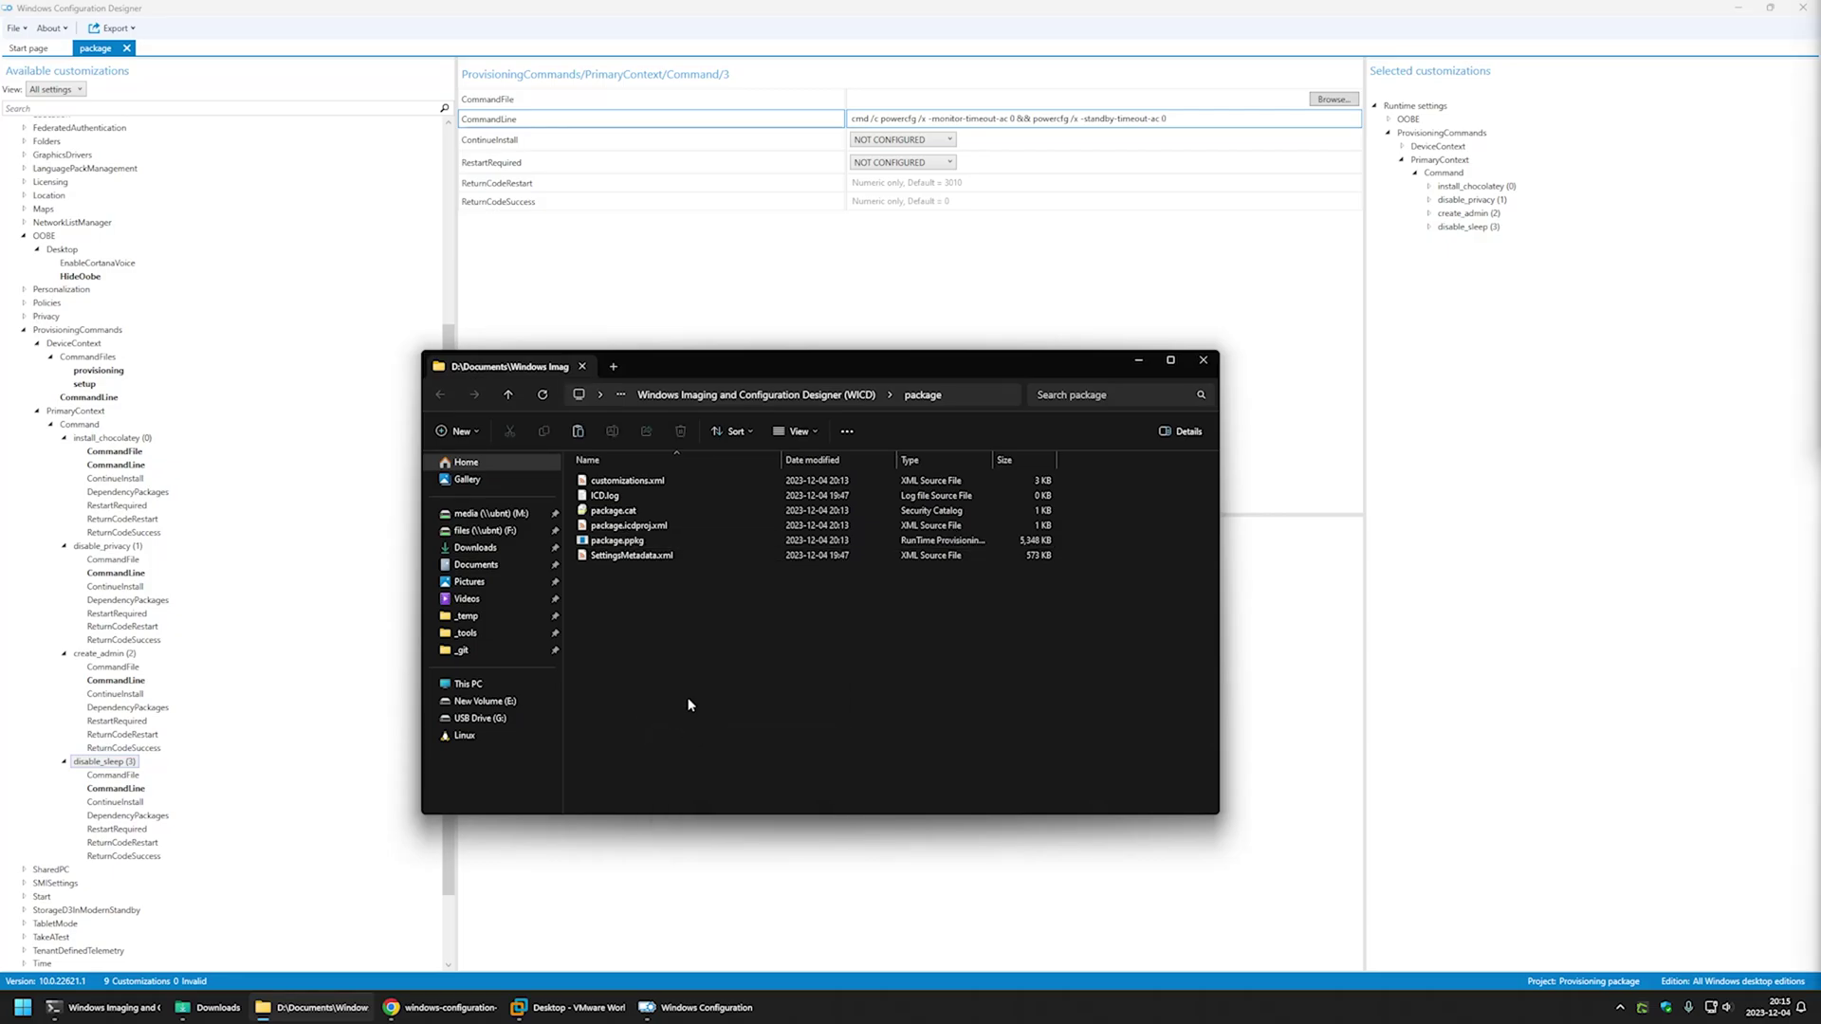
left_click(502, 701)
right_click(657, 529)
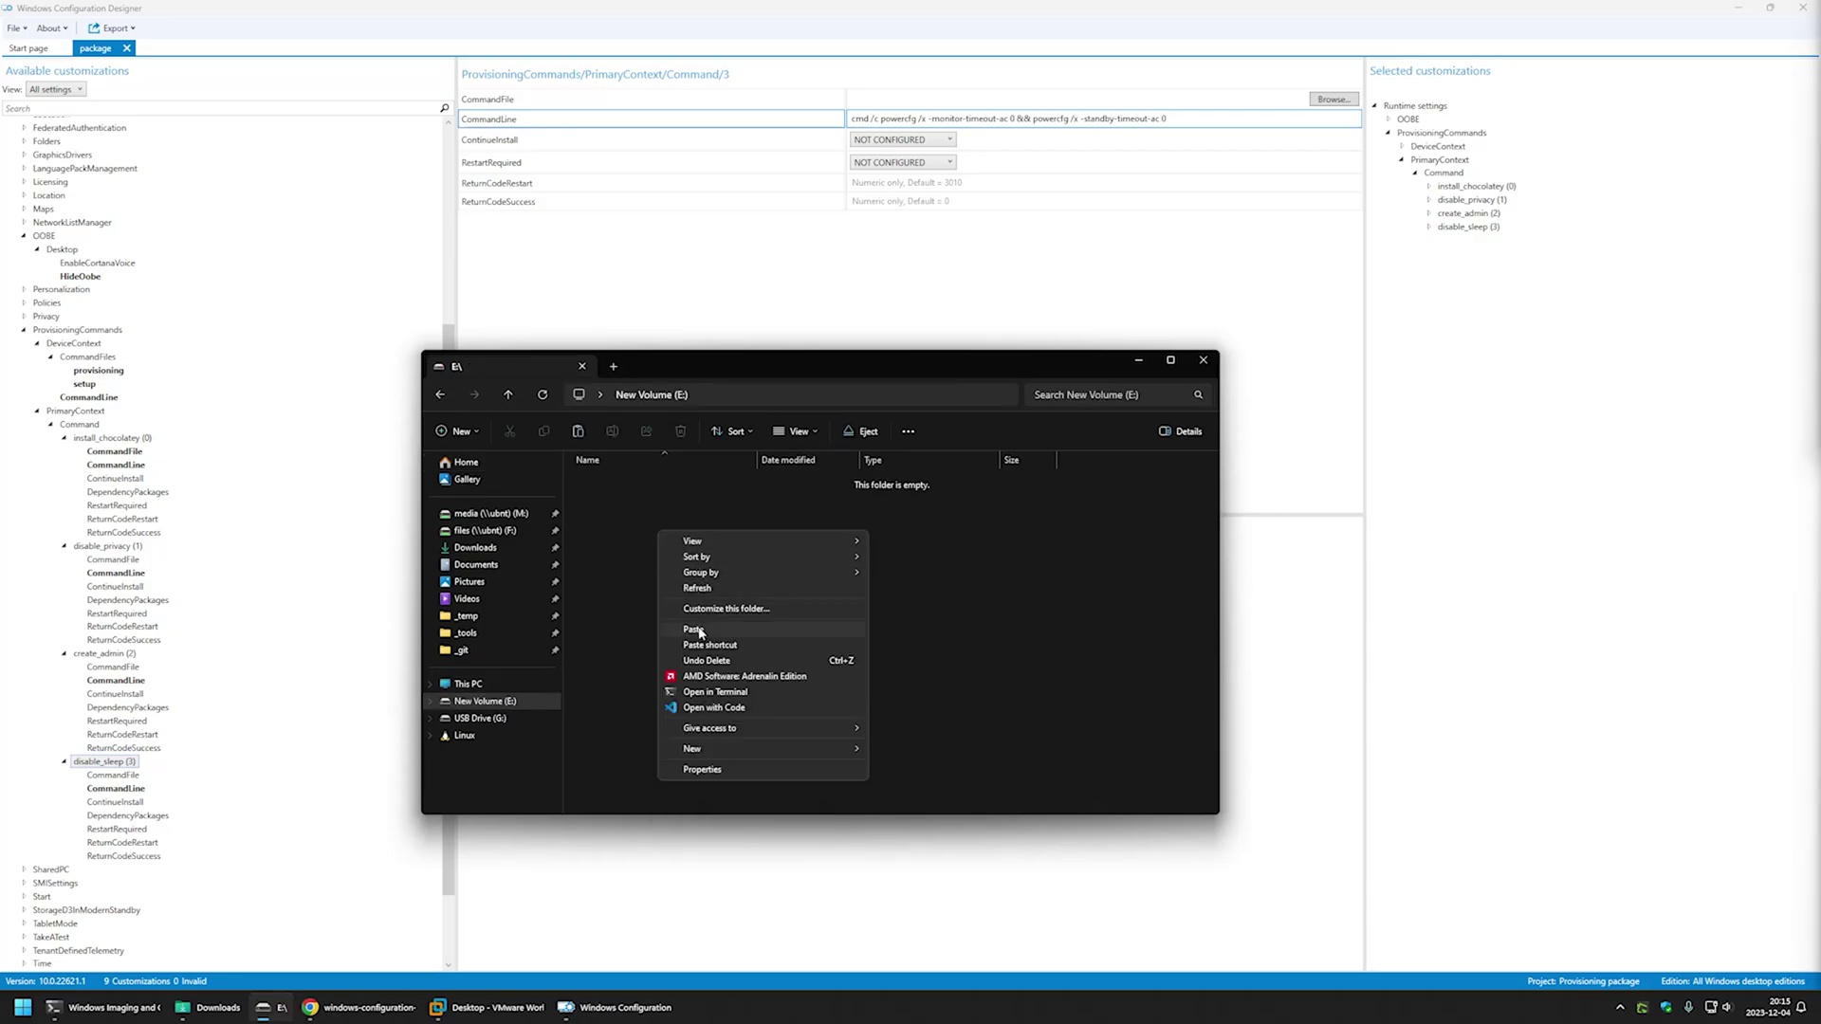
left_click(695, 630)
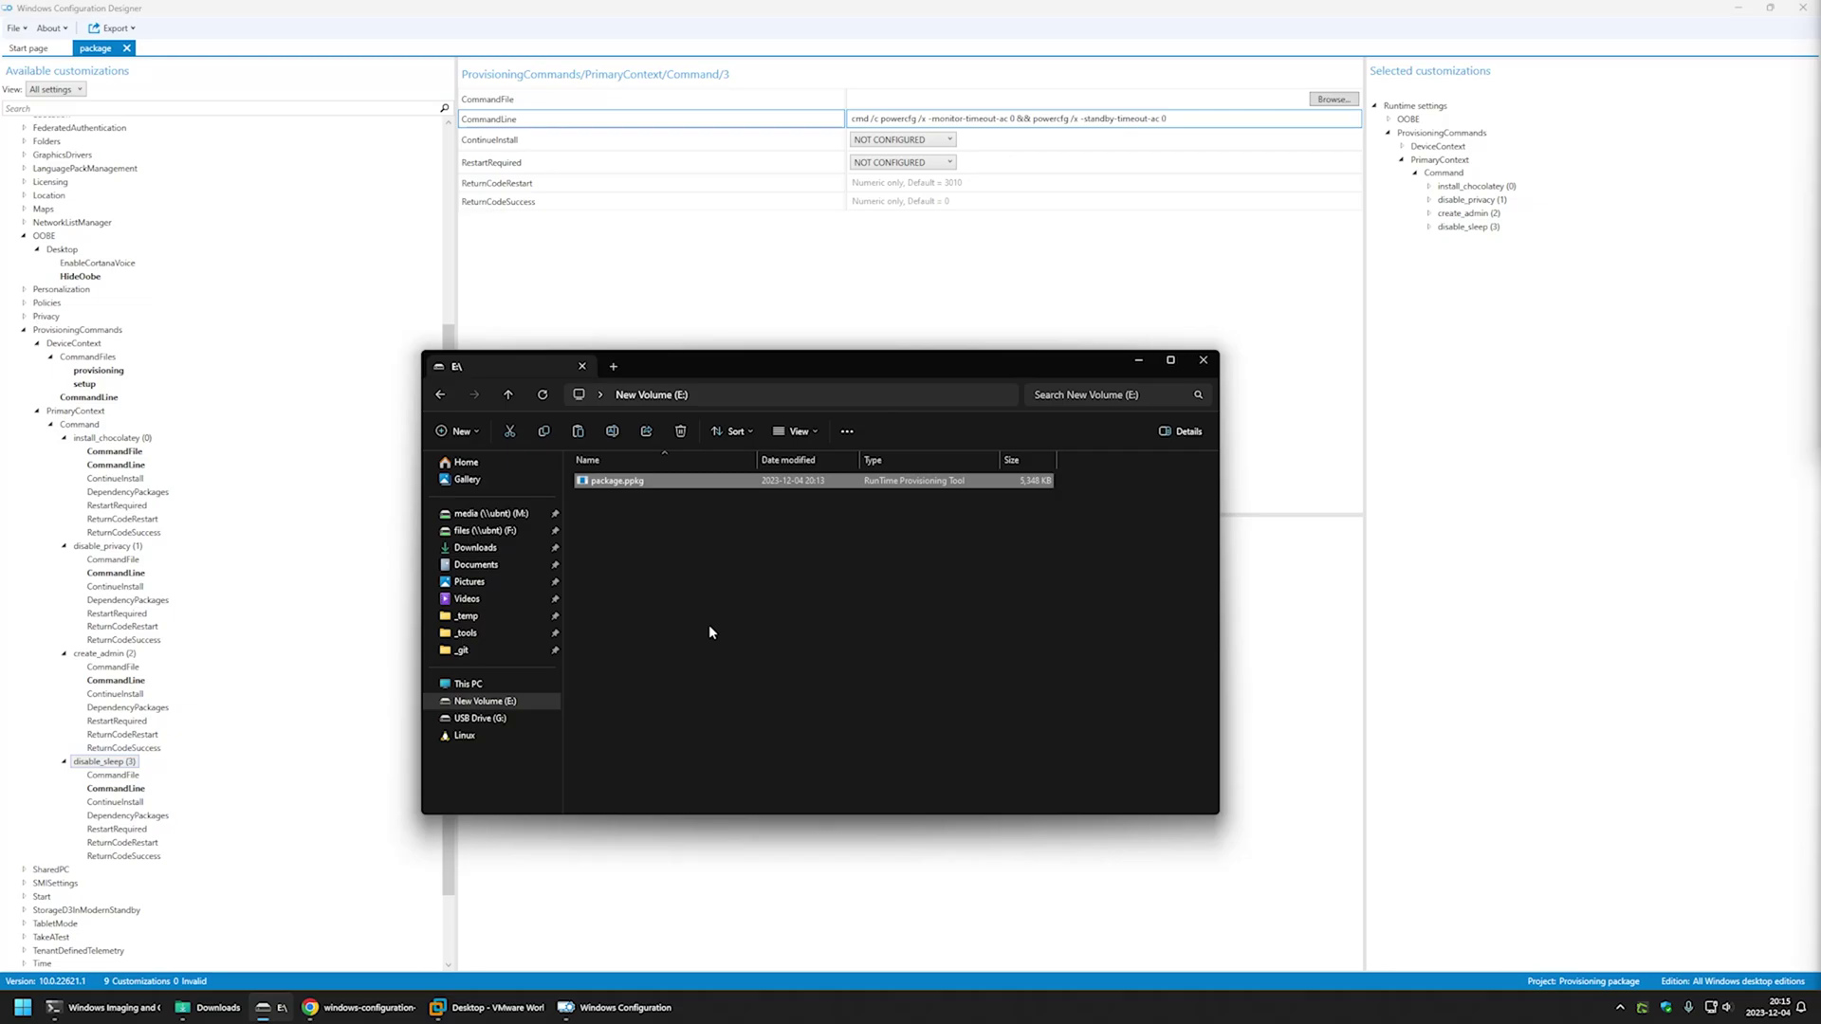
left_click(484, 1008)
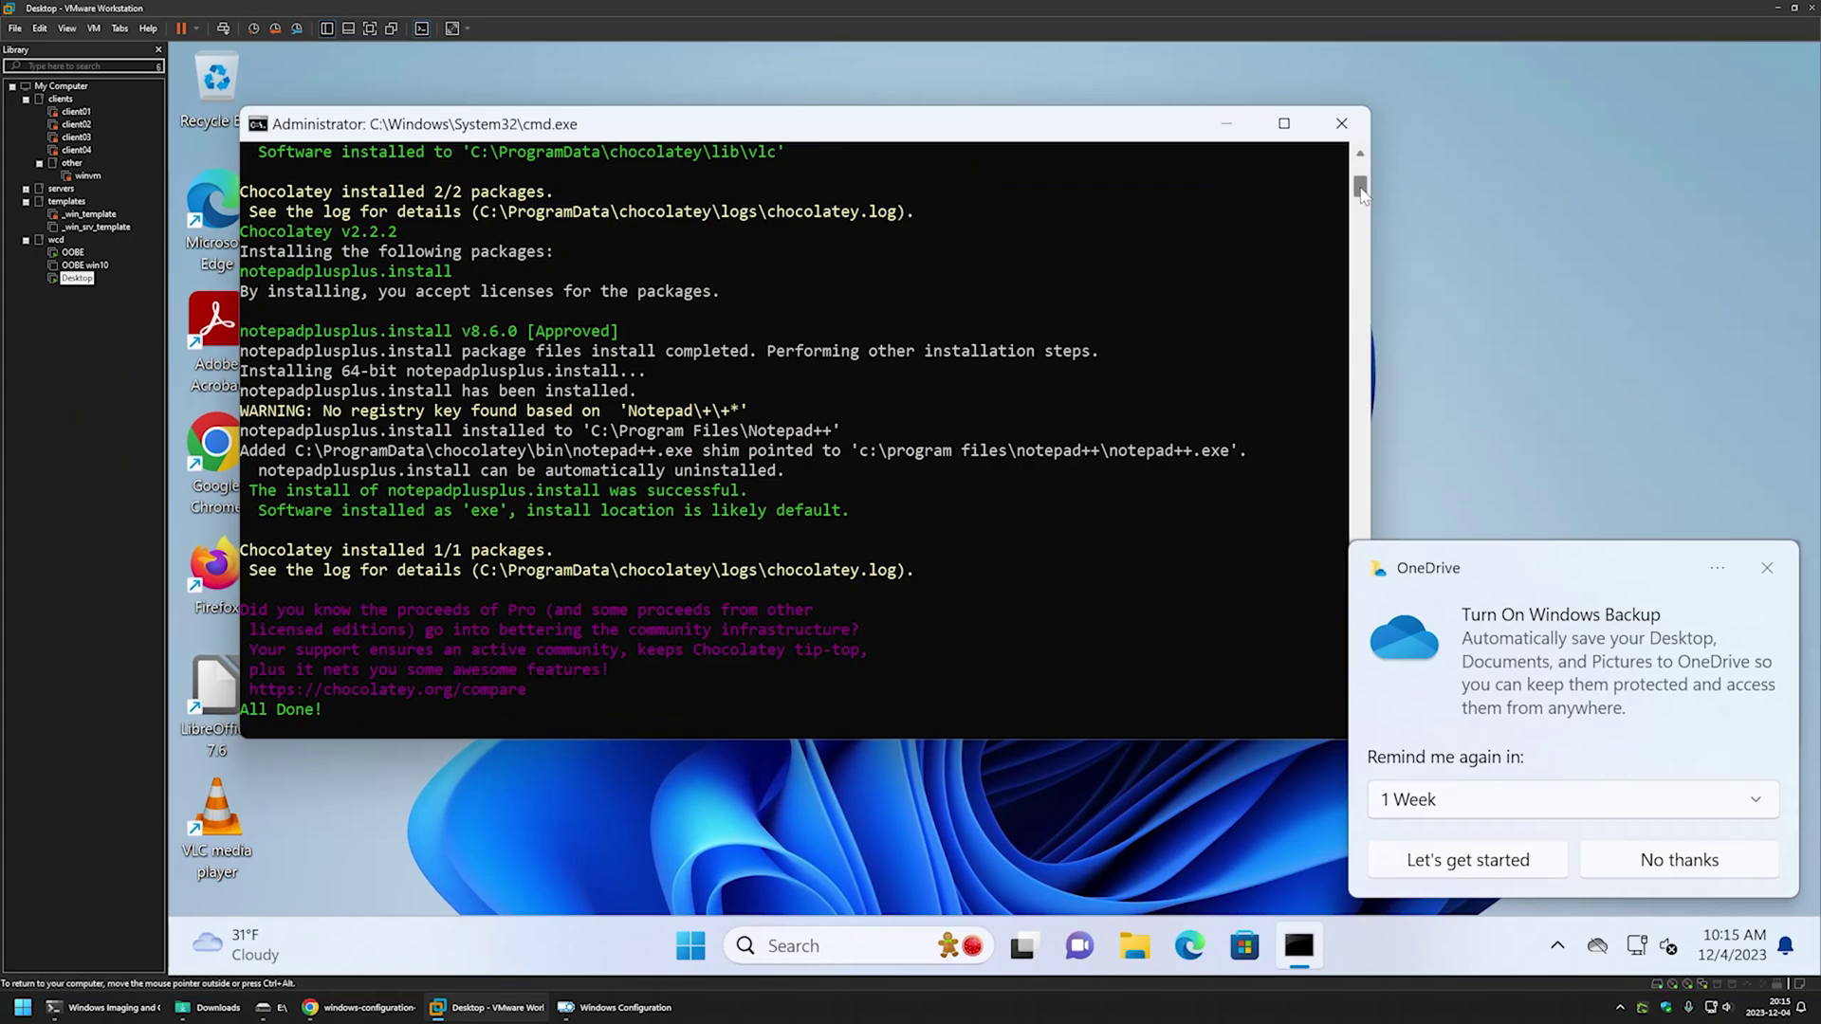
- Highlight the Installed result in the command window, move it aside, and select the OOBE VM
left_click_drag(1362, 189, 1362, 174)
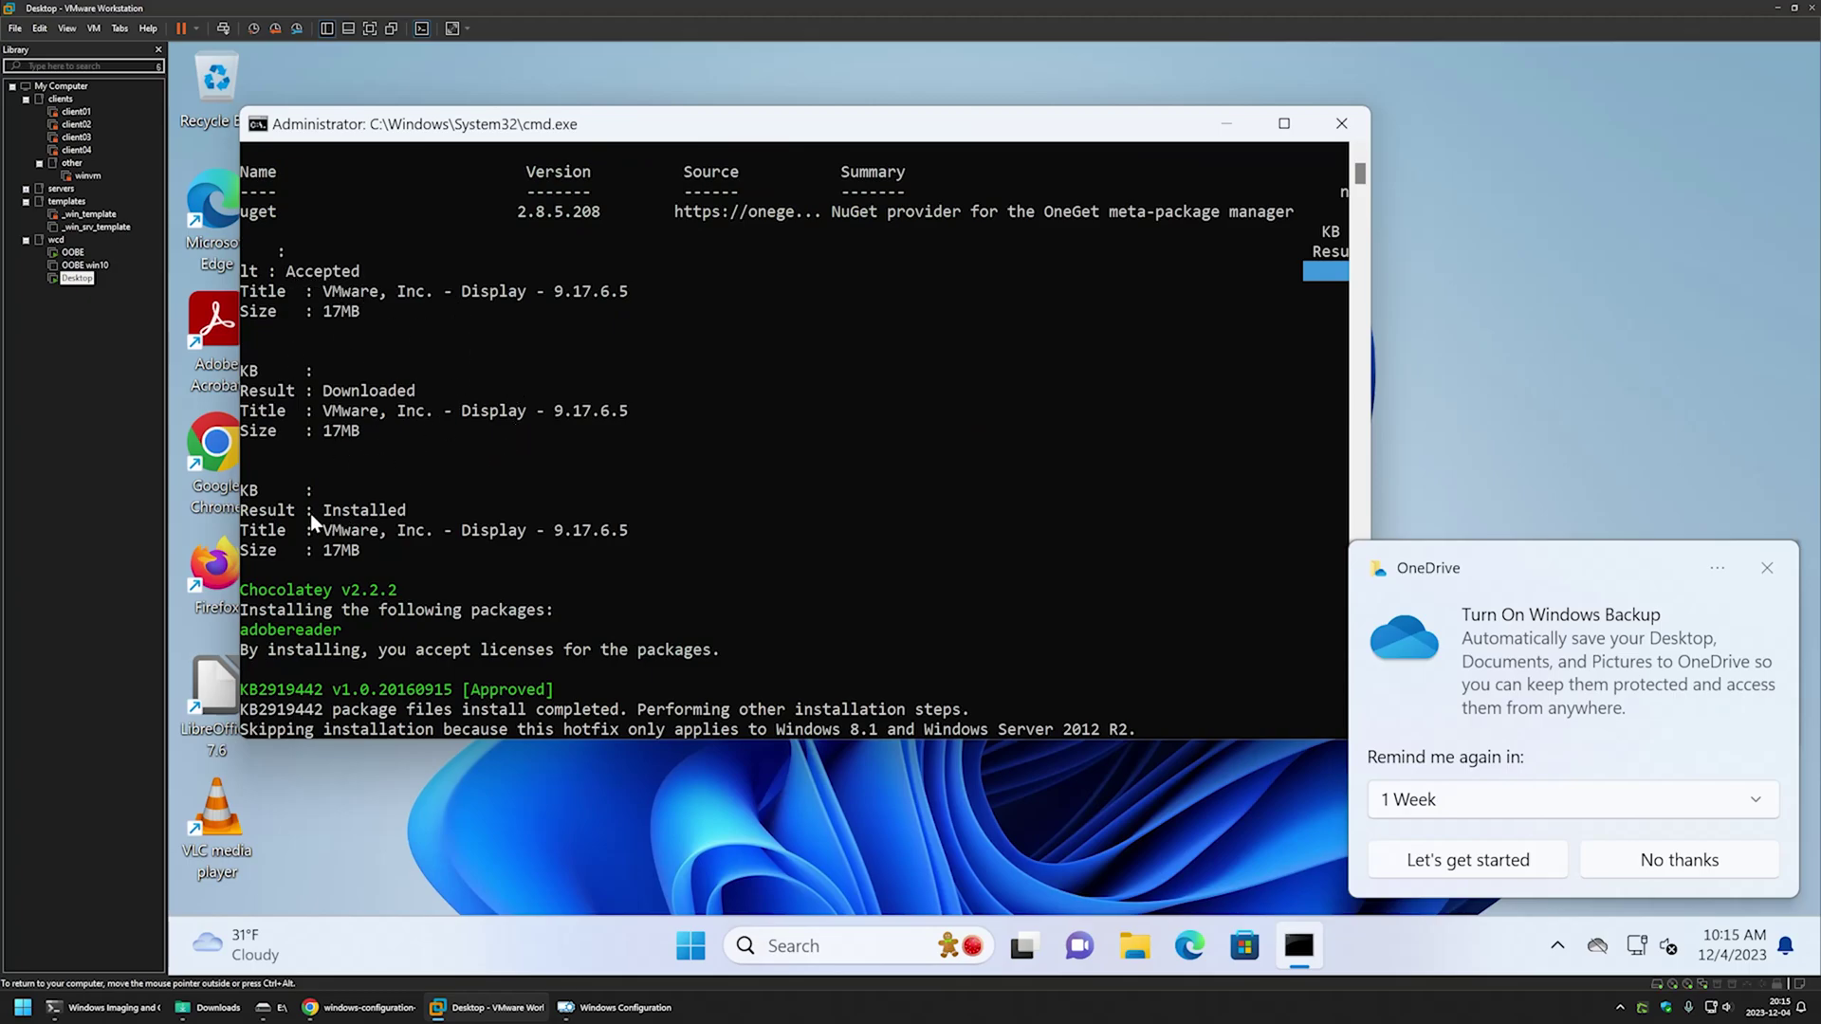
left_click_drag(313, 514, 401, 515)
left_click_drag(441, 124, 932, 140)
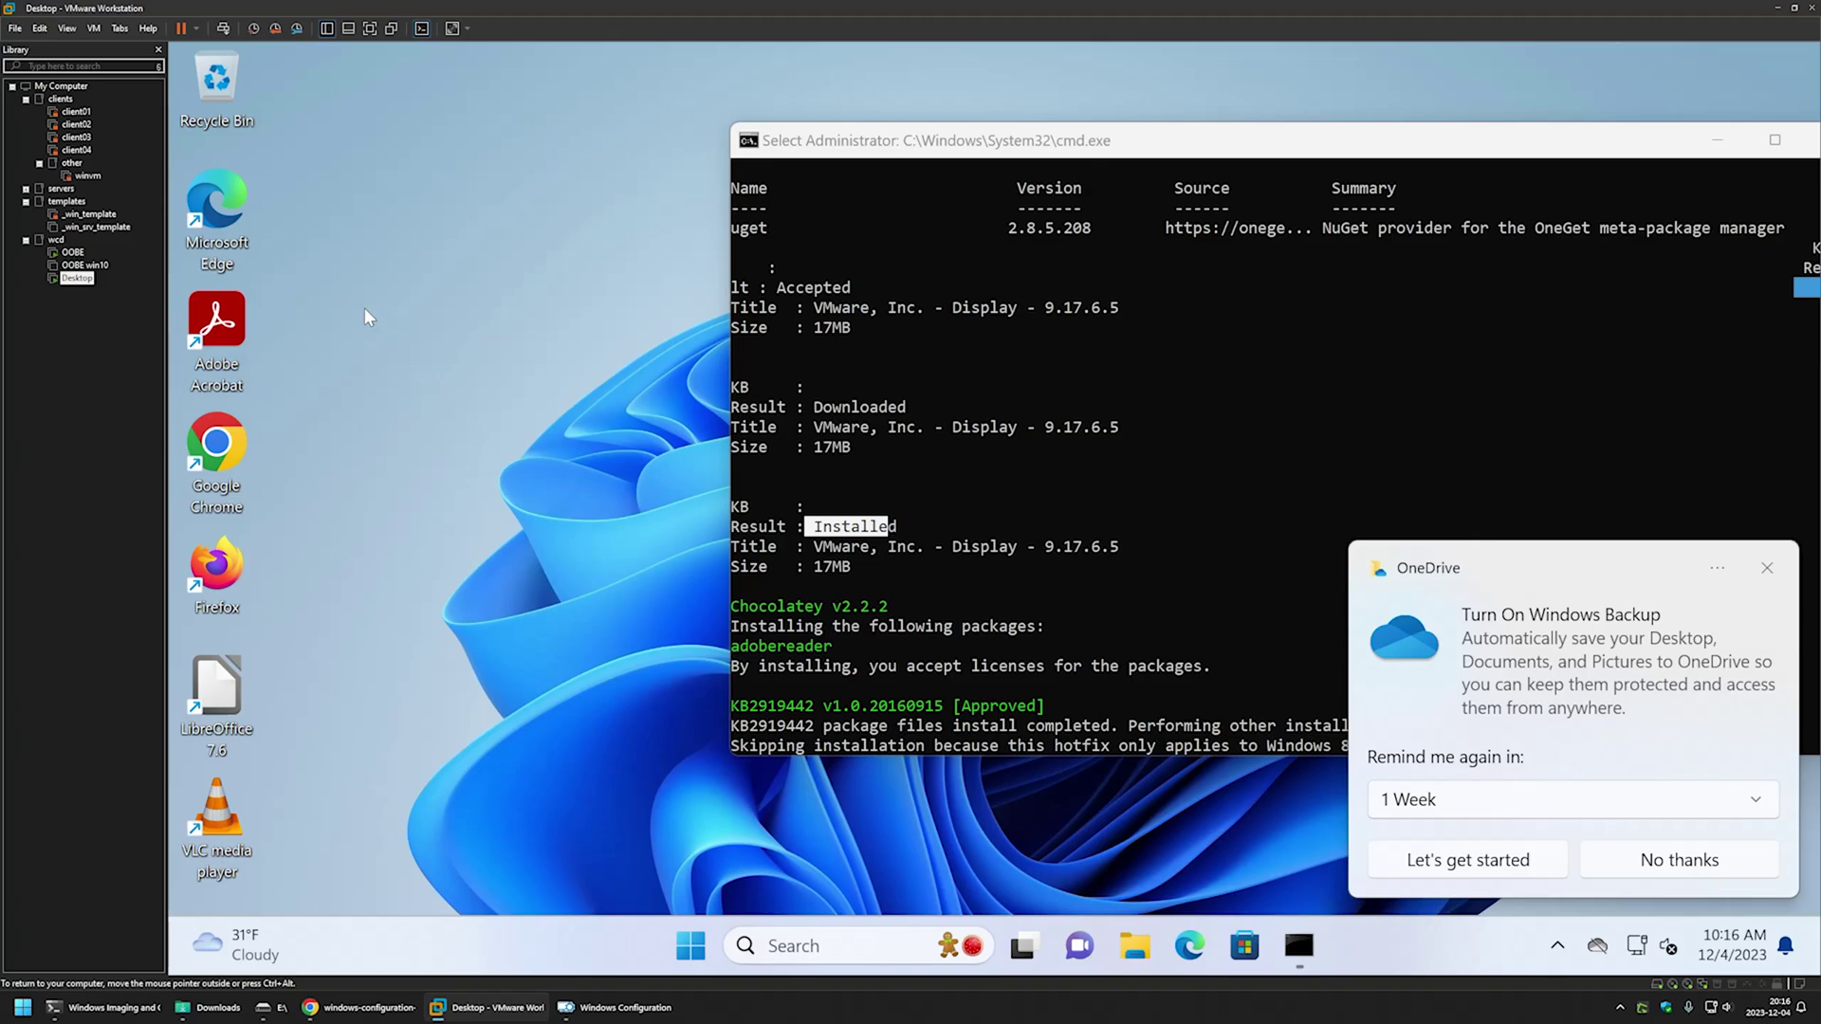
left_click(77, 254)
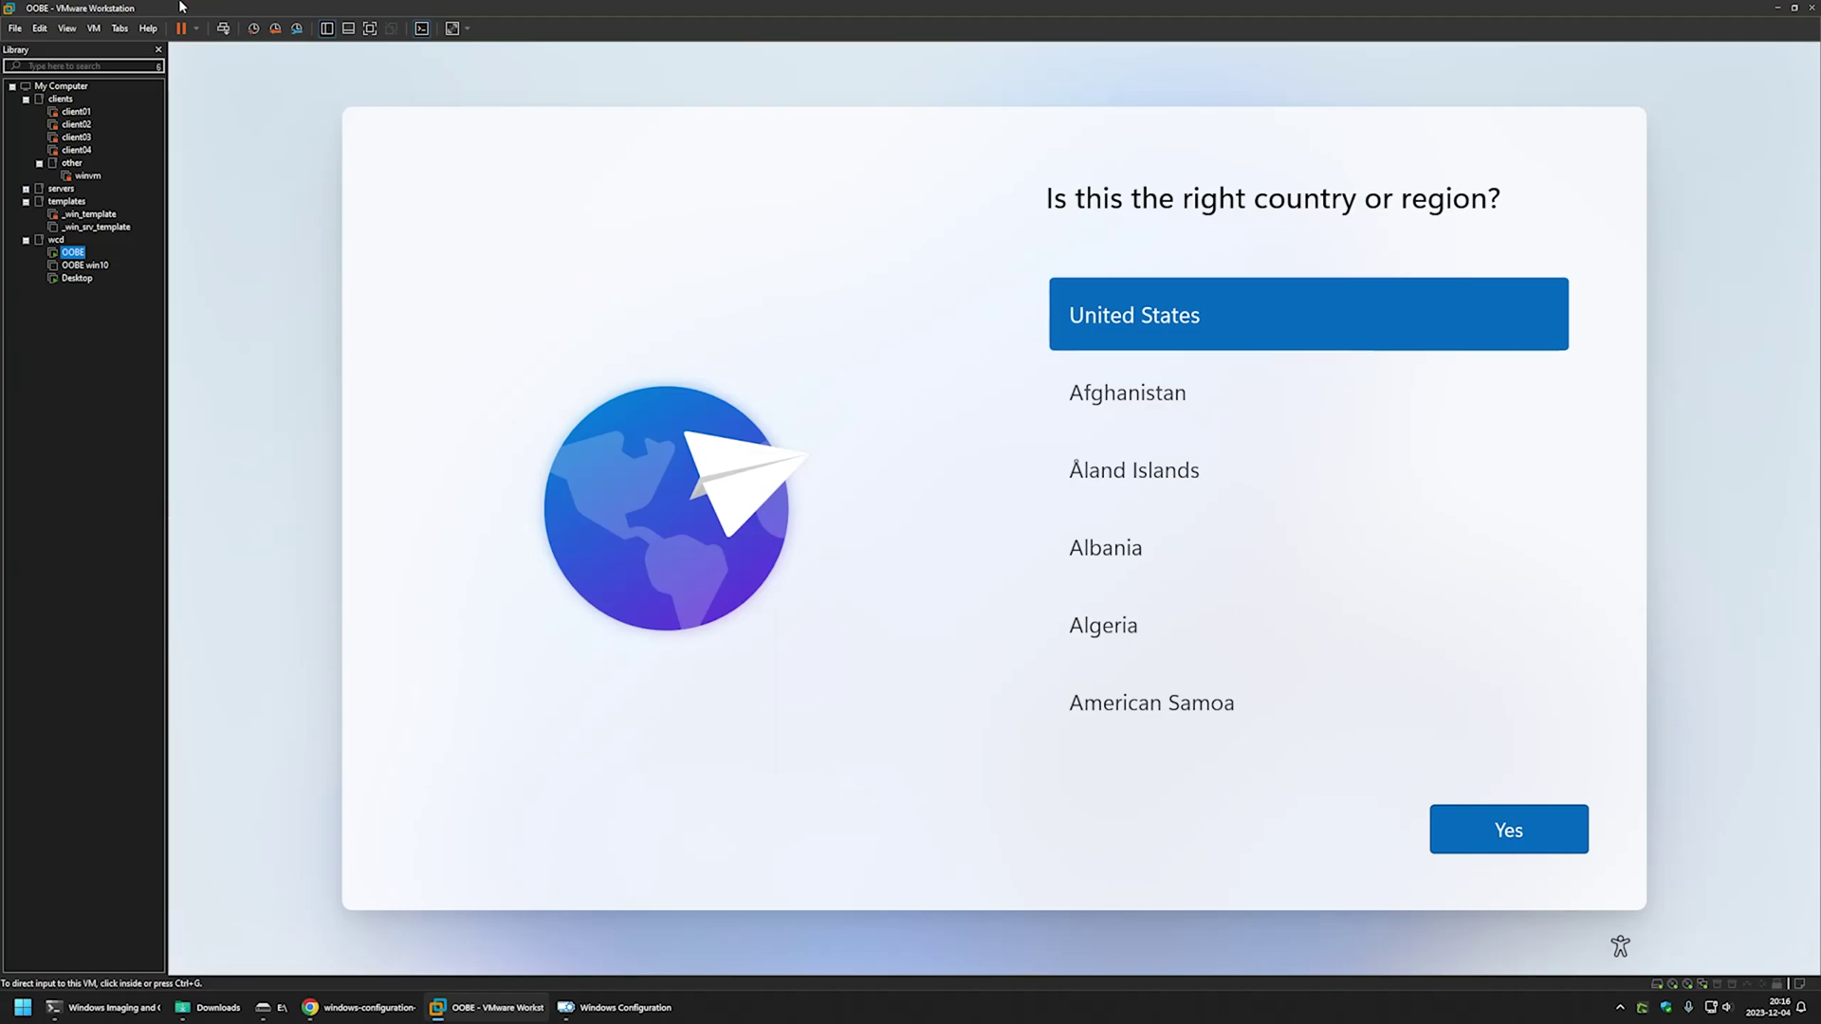
- Connect the Silicon Motion Type-C USB drive to the OOBE VM through Removable Devices
left_click(93, 29)
mouse_move(132, 68)
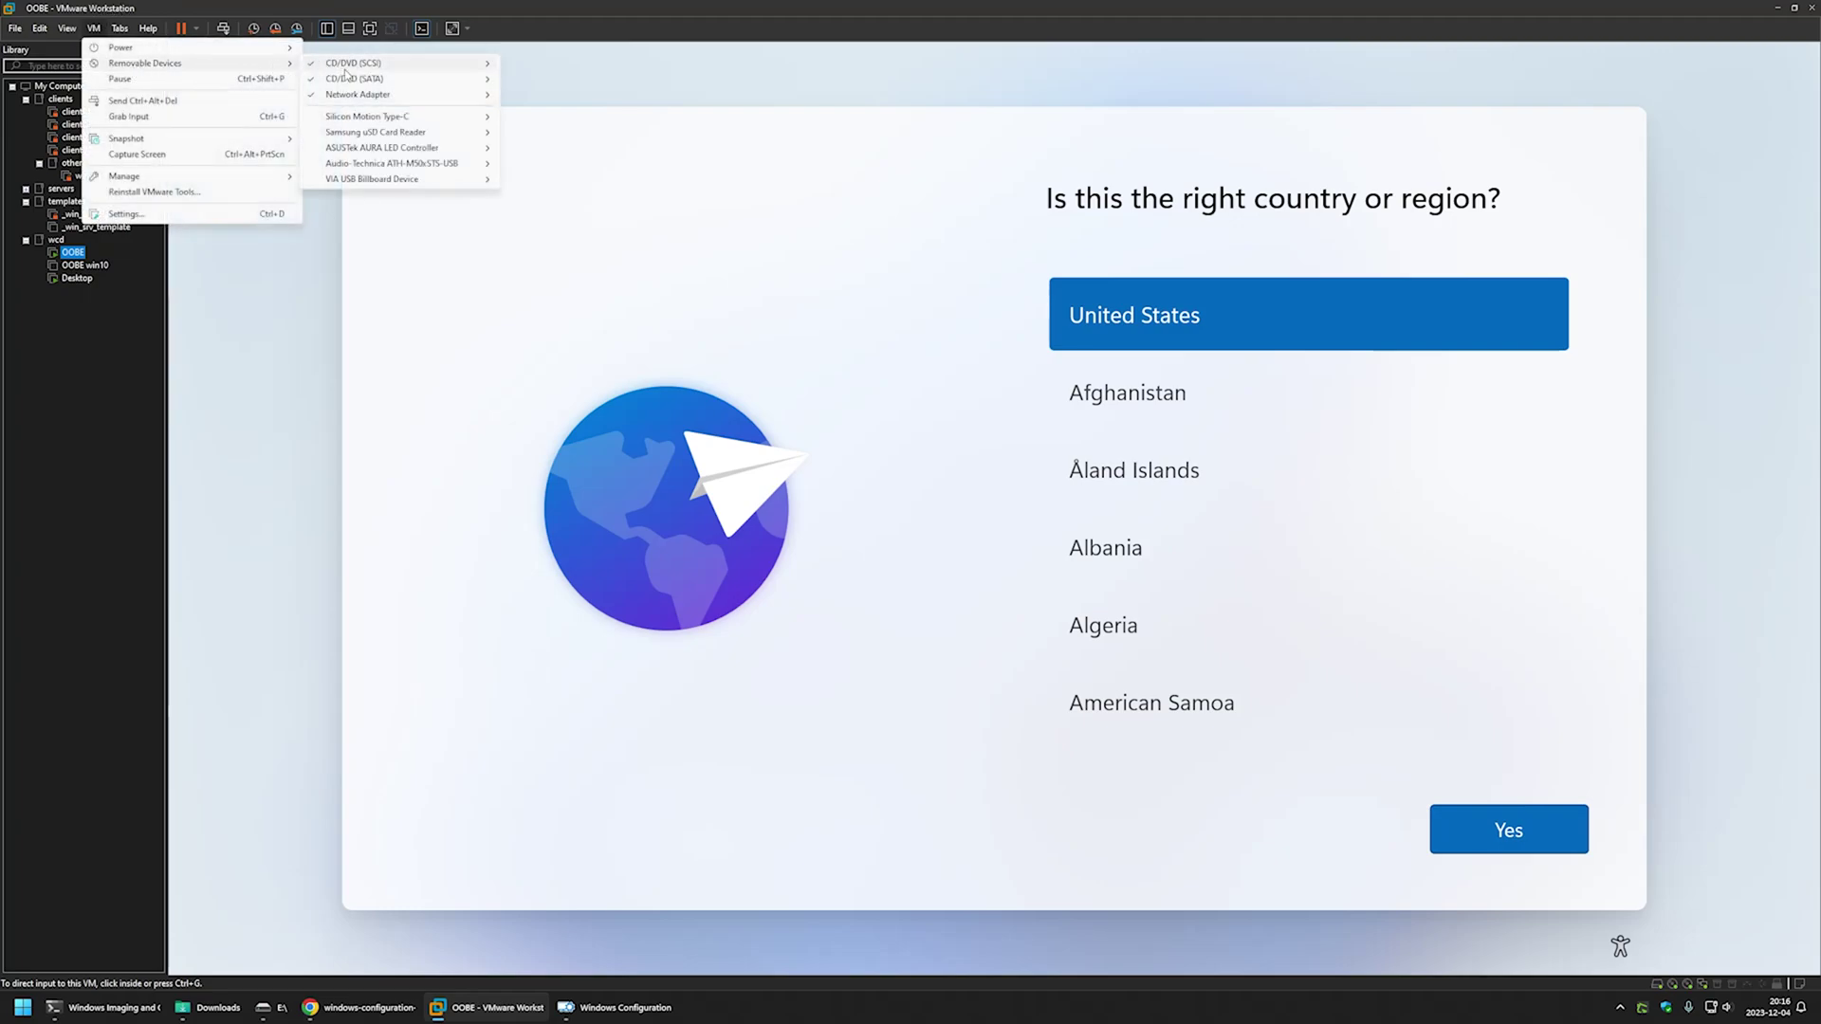
mouse_move(383, 116)
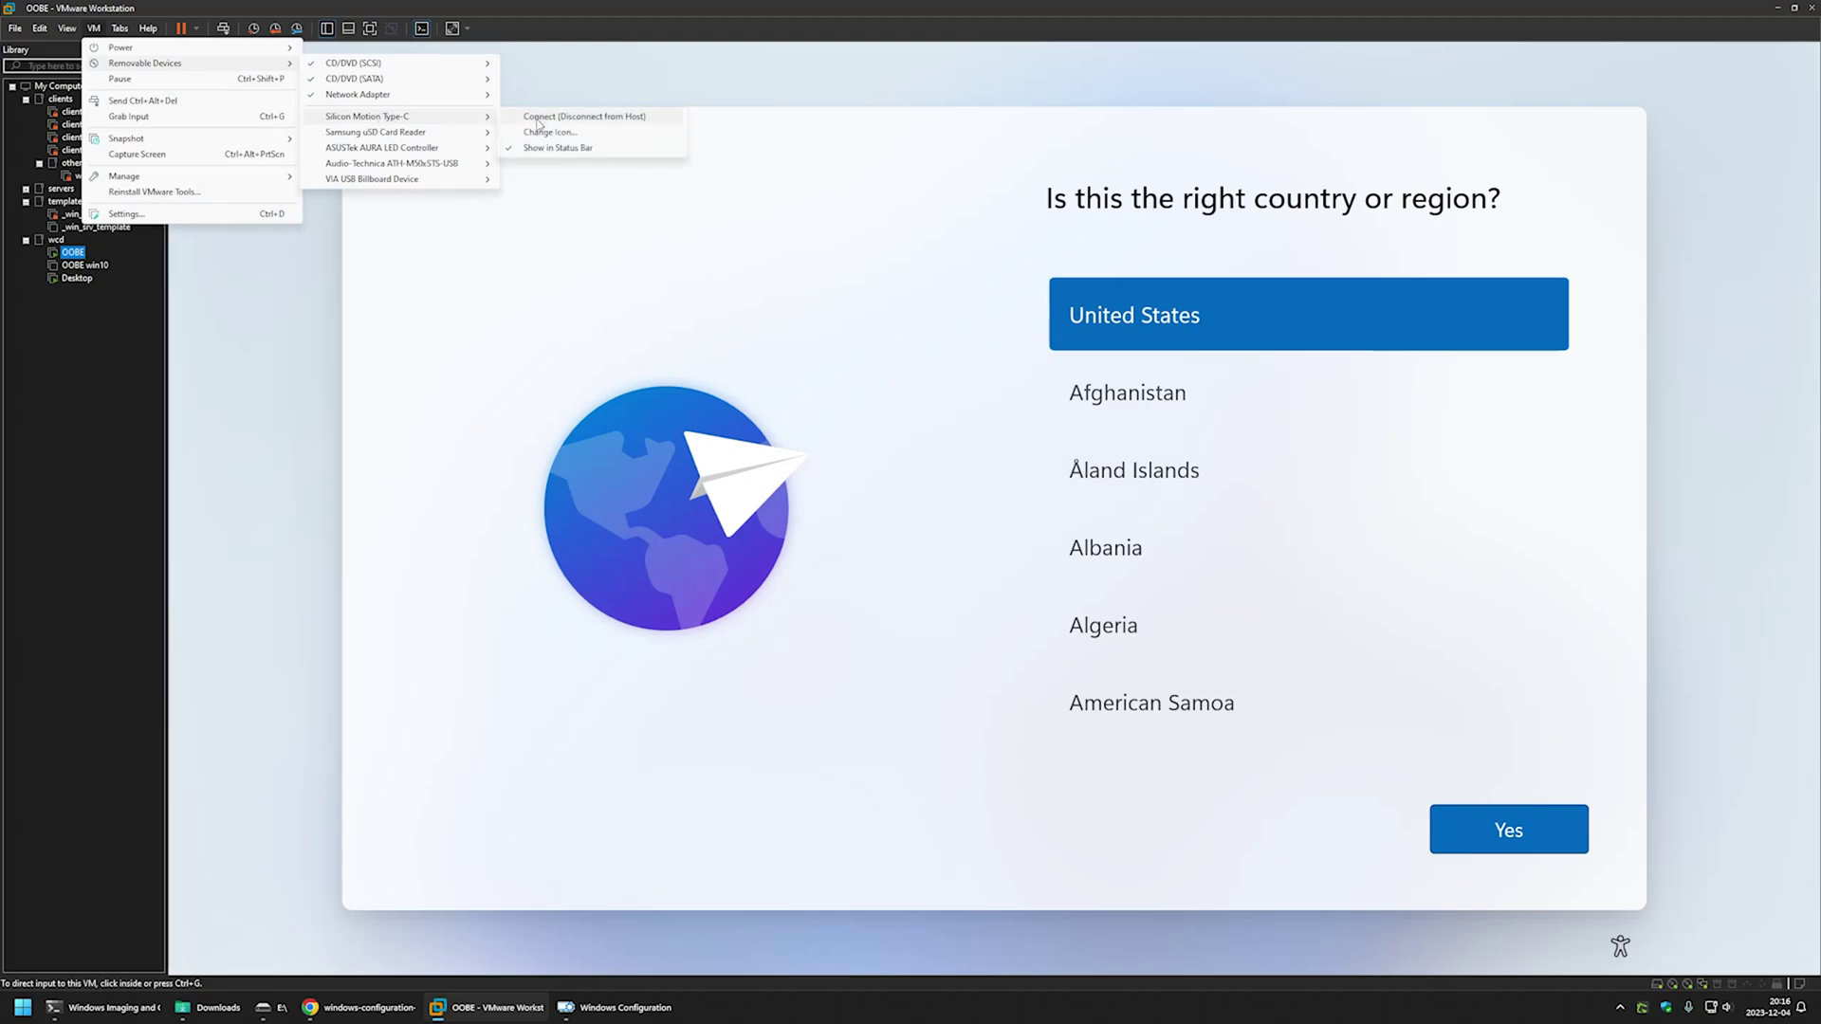
left_click(538, 117)
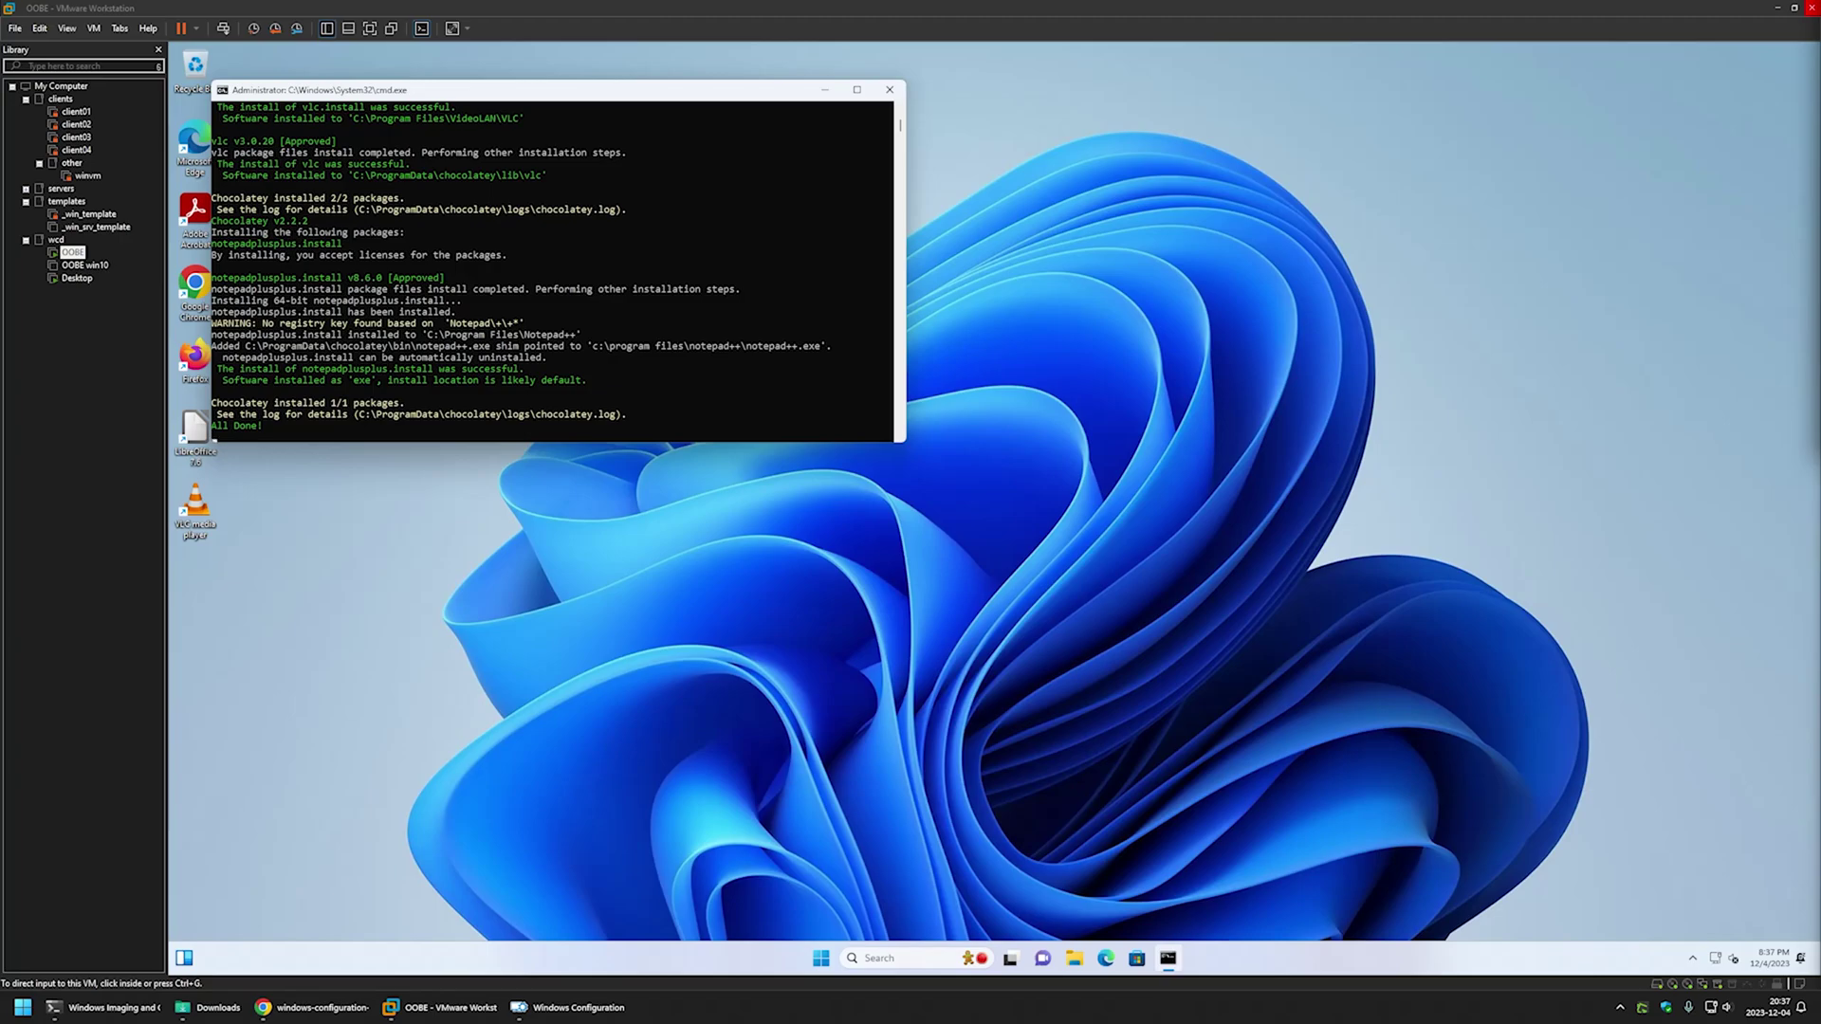
- Check for updates on the VM's Windows Update settings page
left_click(821, 958)
left_click(1167, 537)
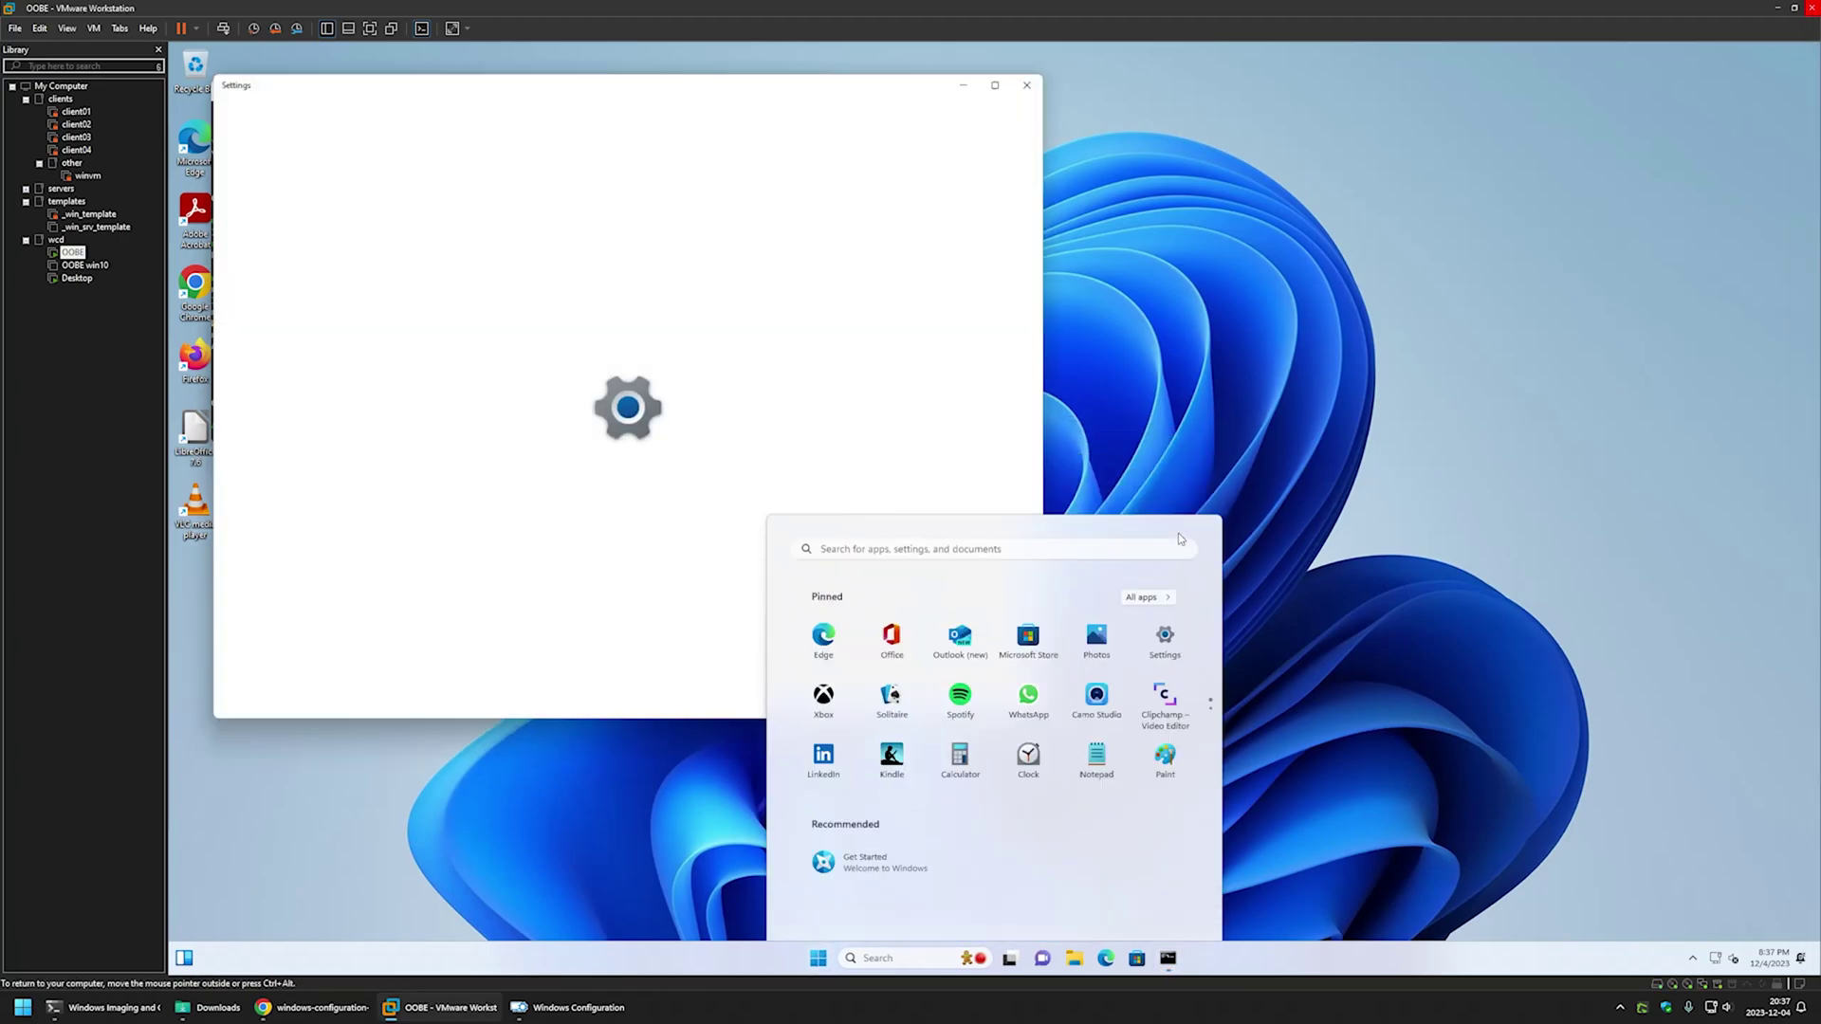
left_click(283, 531)
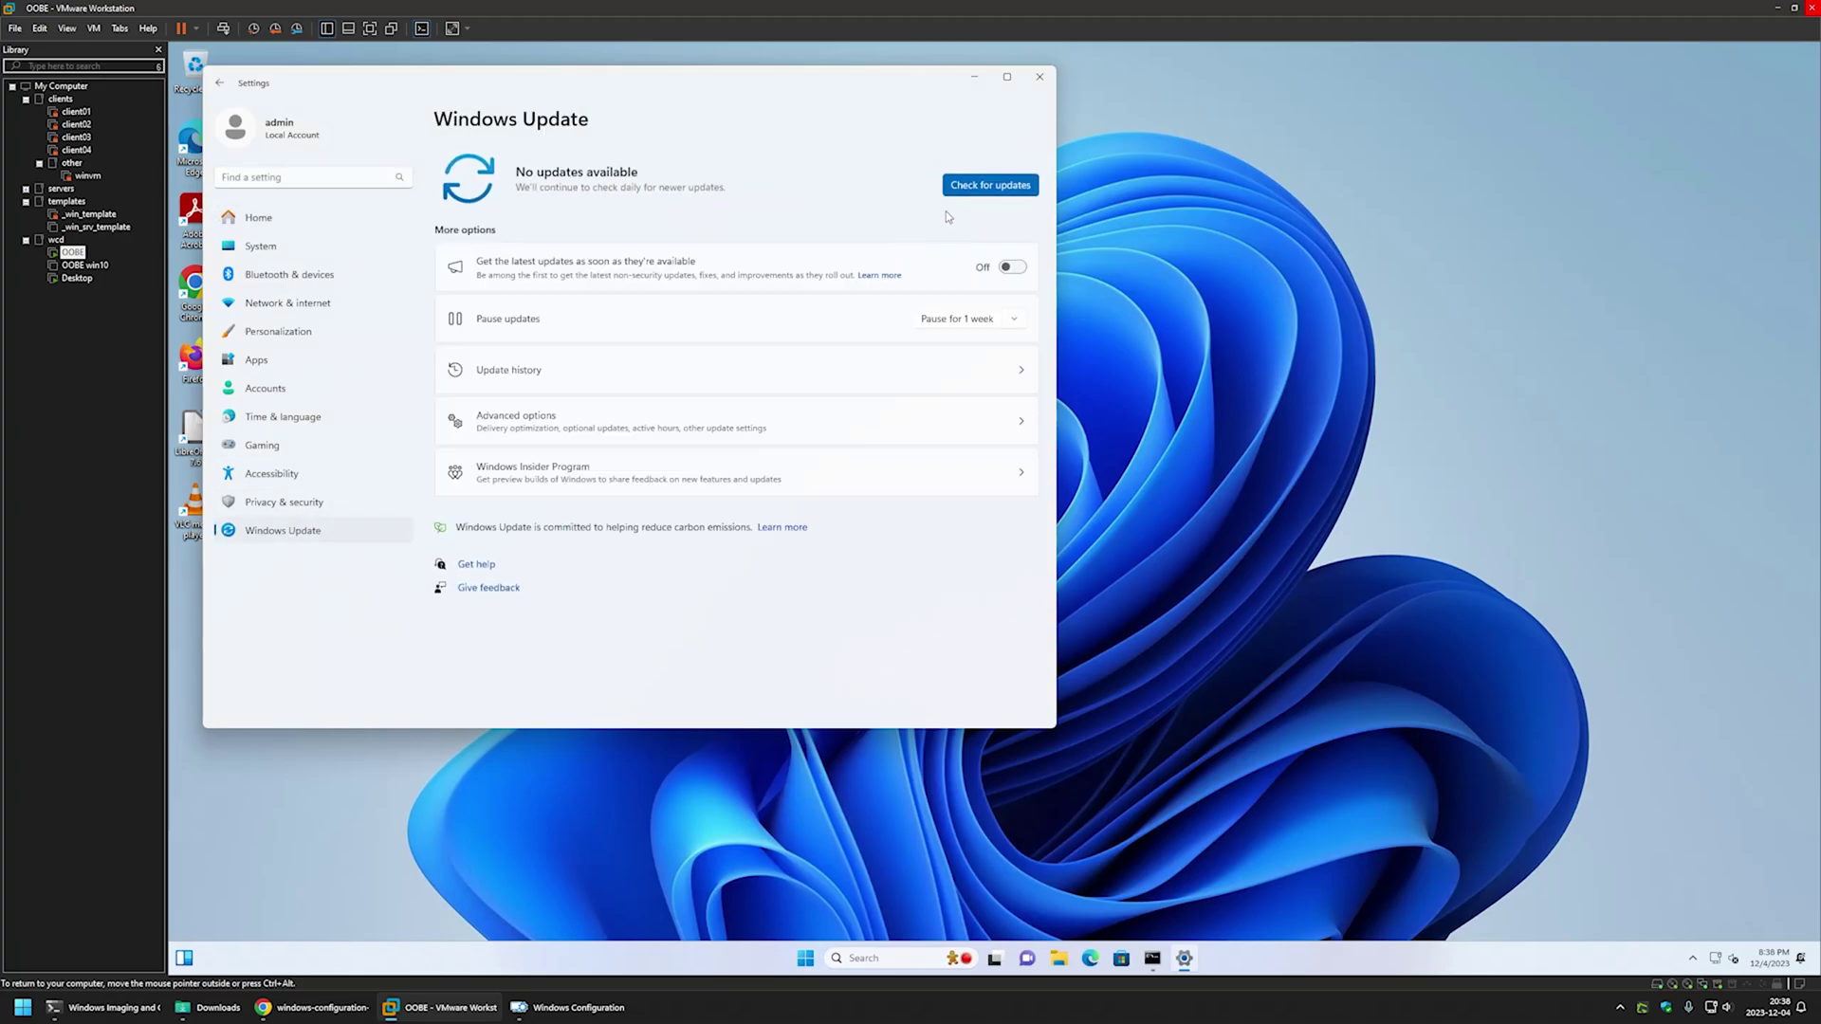
left_click(990, 185)
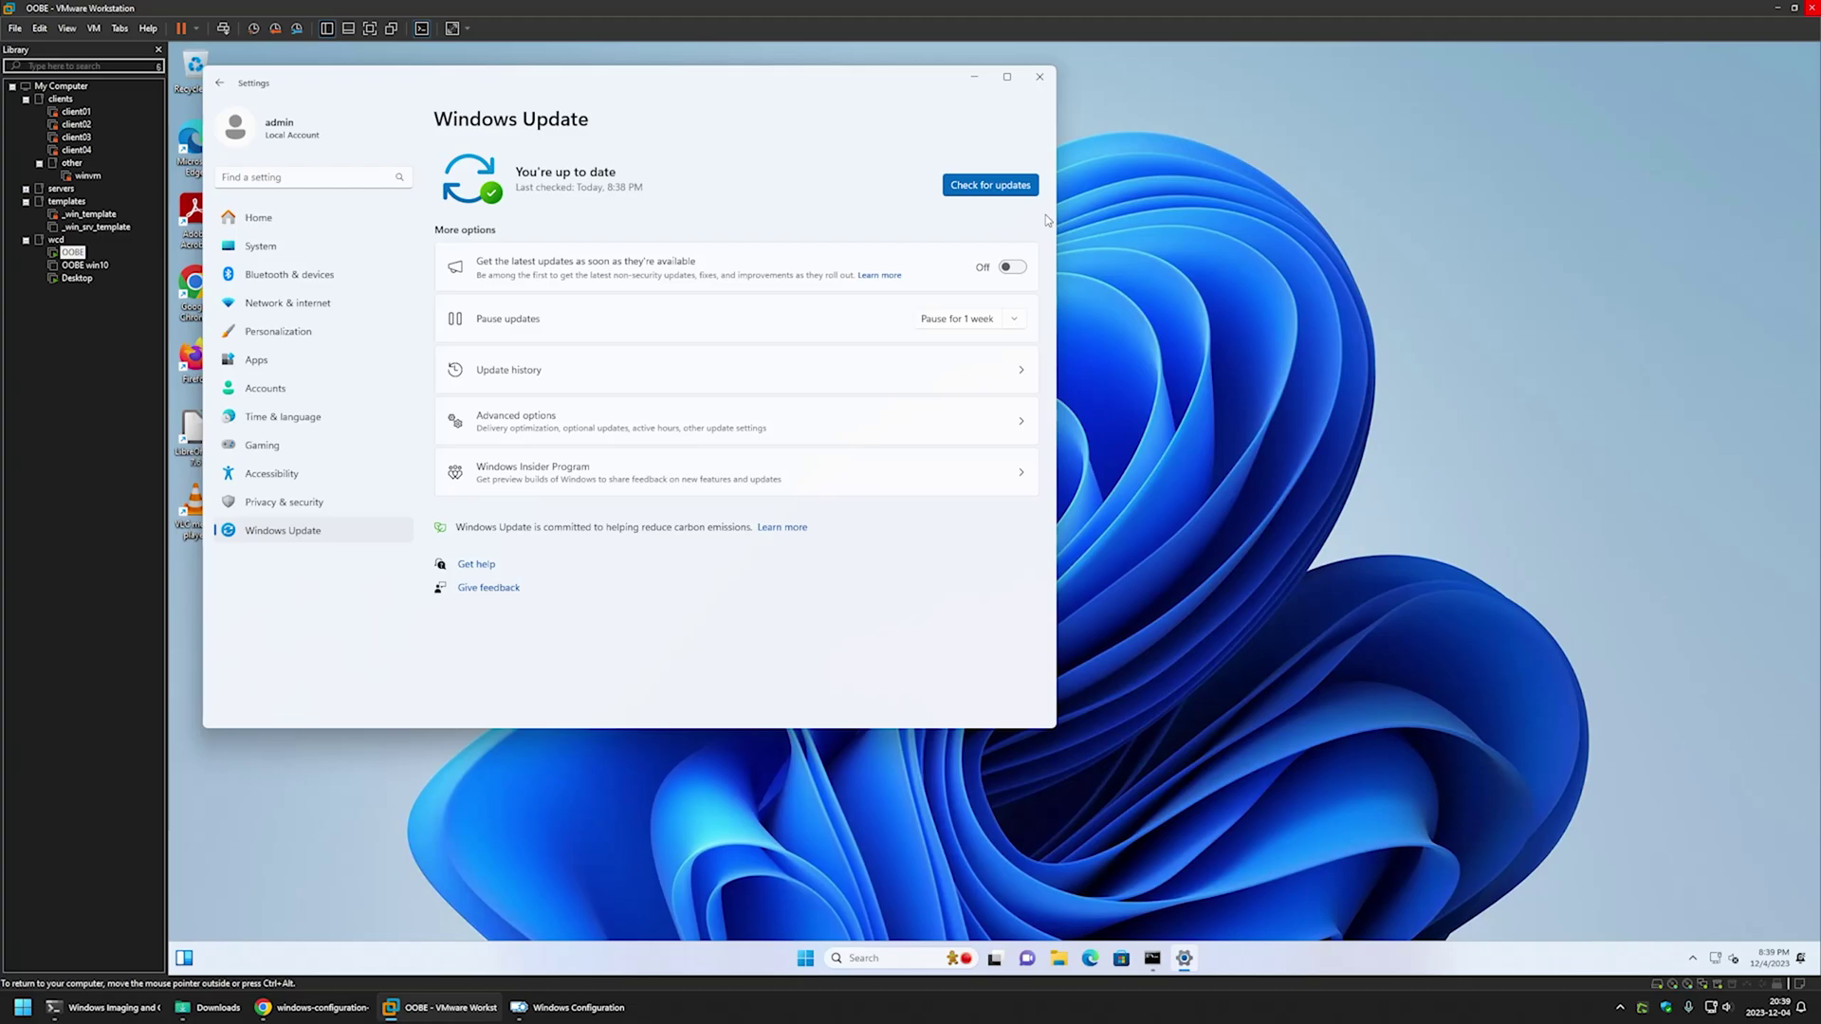
- Review installed programs in Control Panel, including LibreOffice, Firefox, Notepad++ and VLC
left_click(797, 961)
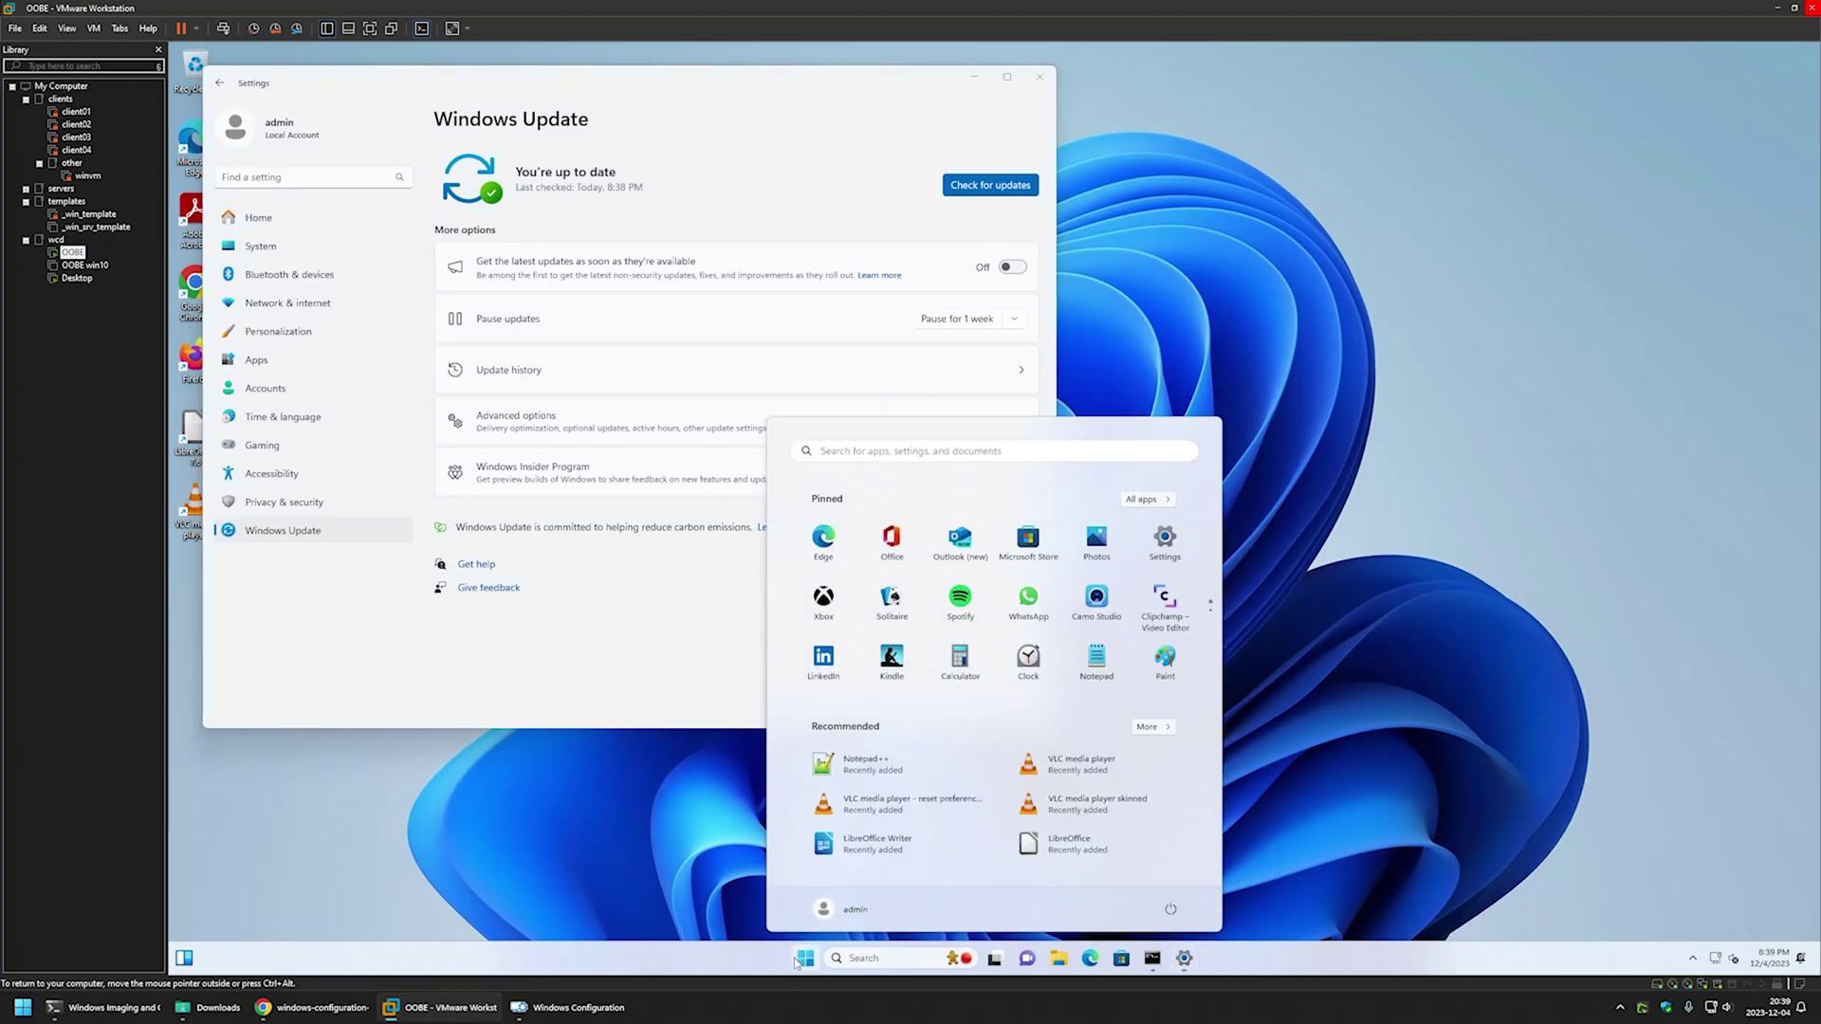
type("con")
left_click(908, 560)
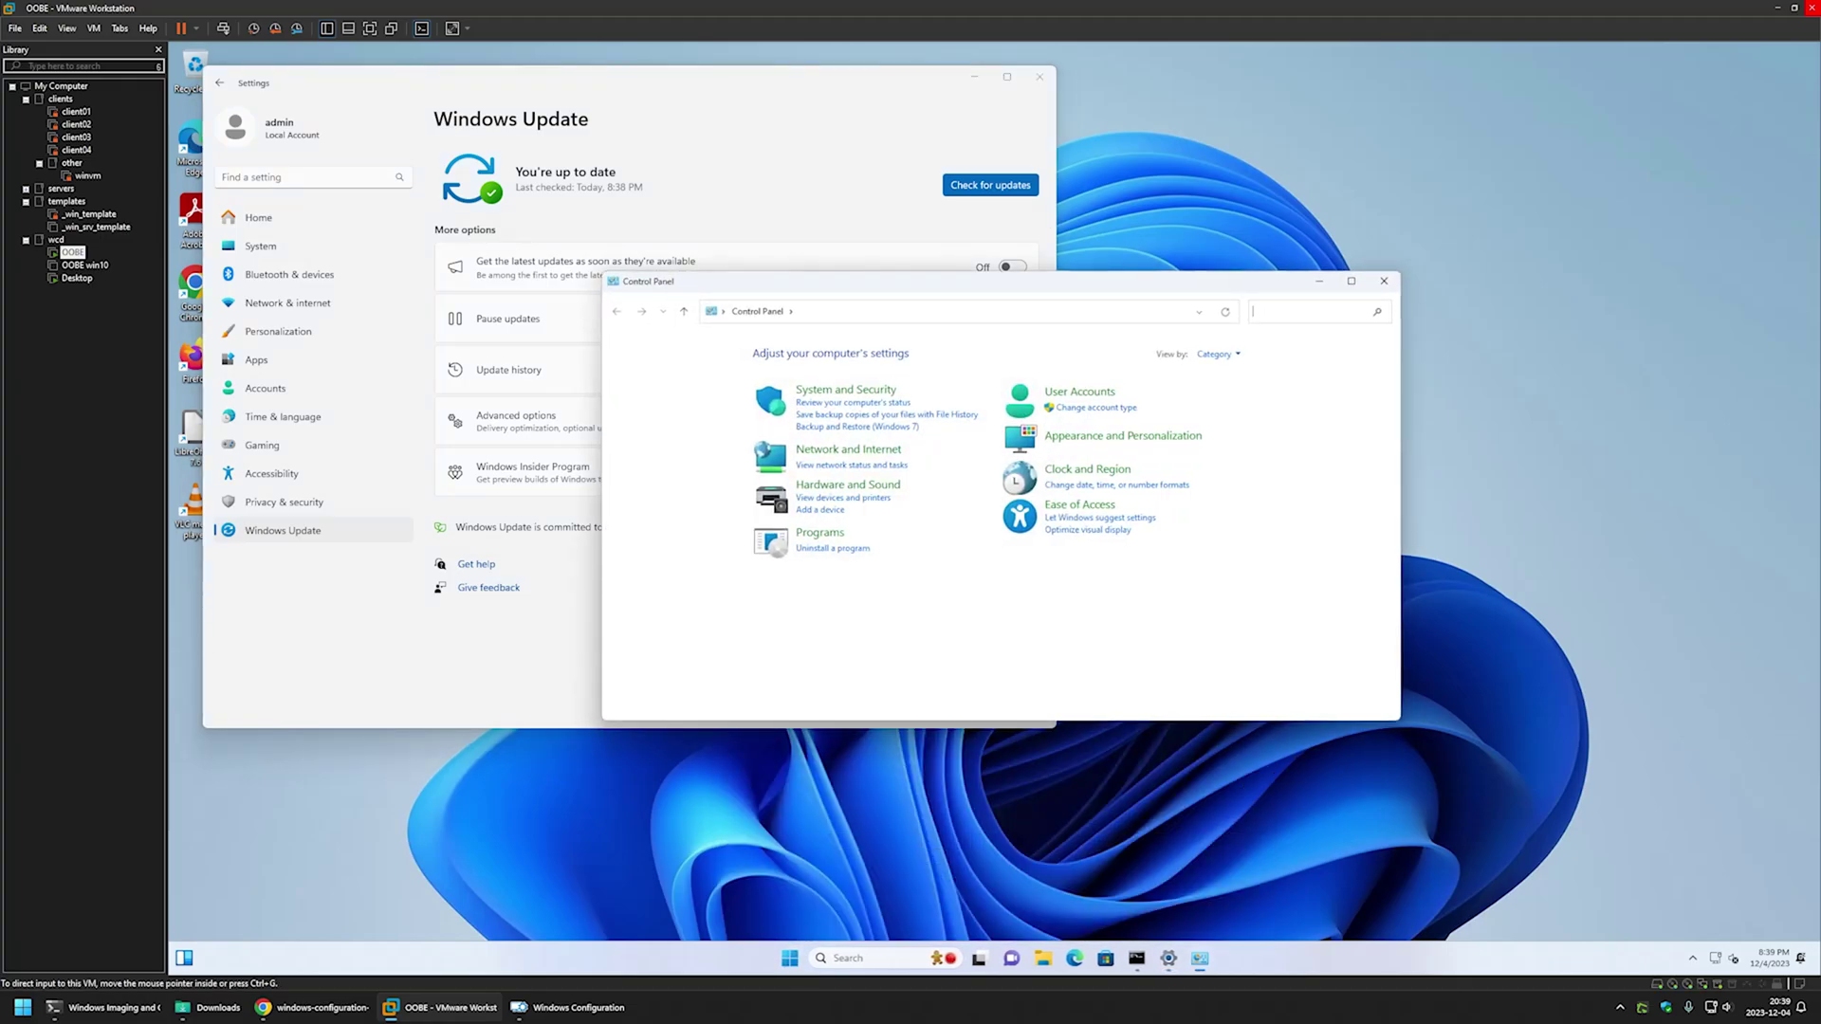
left_click(828, 548)
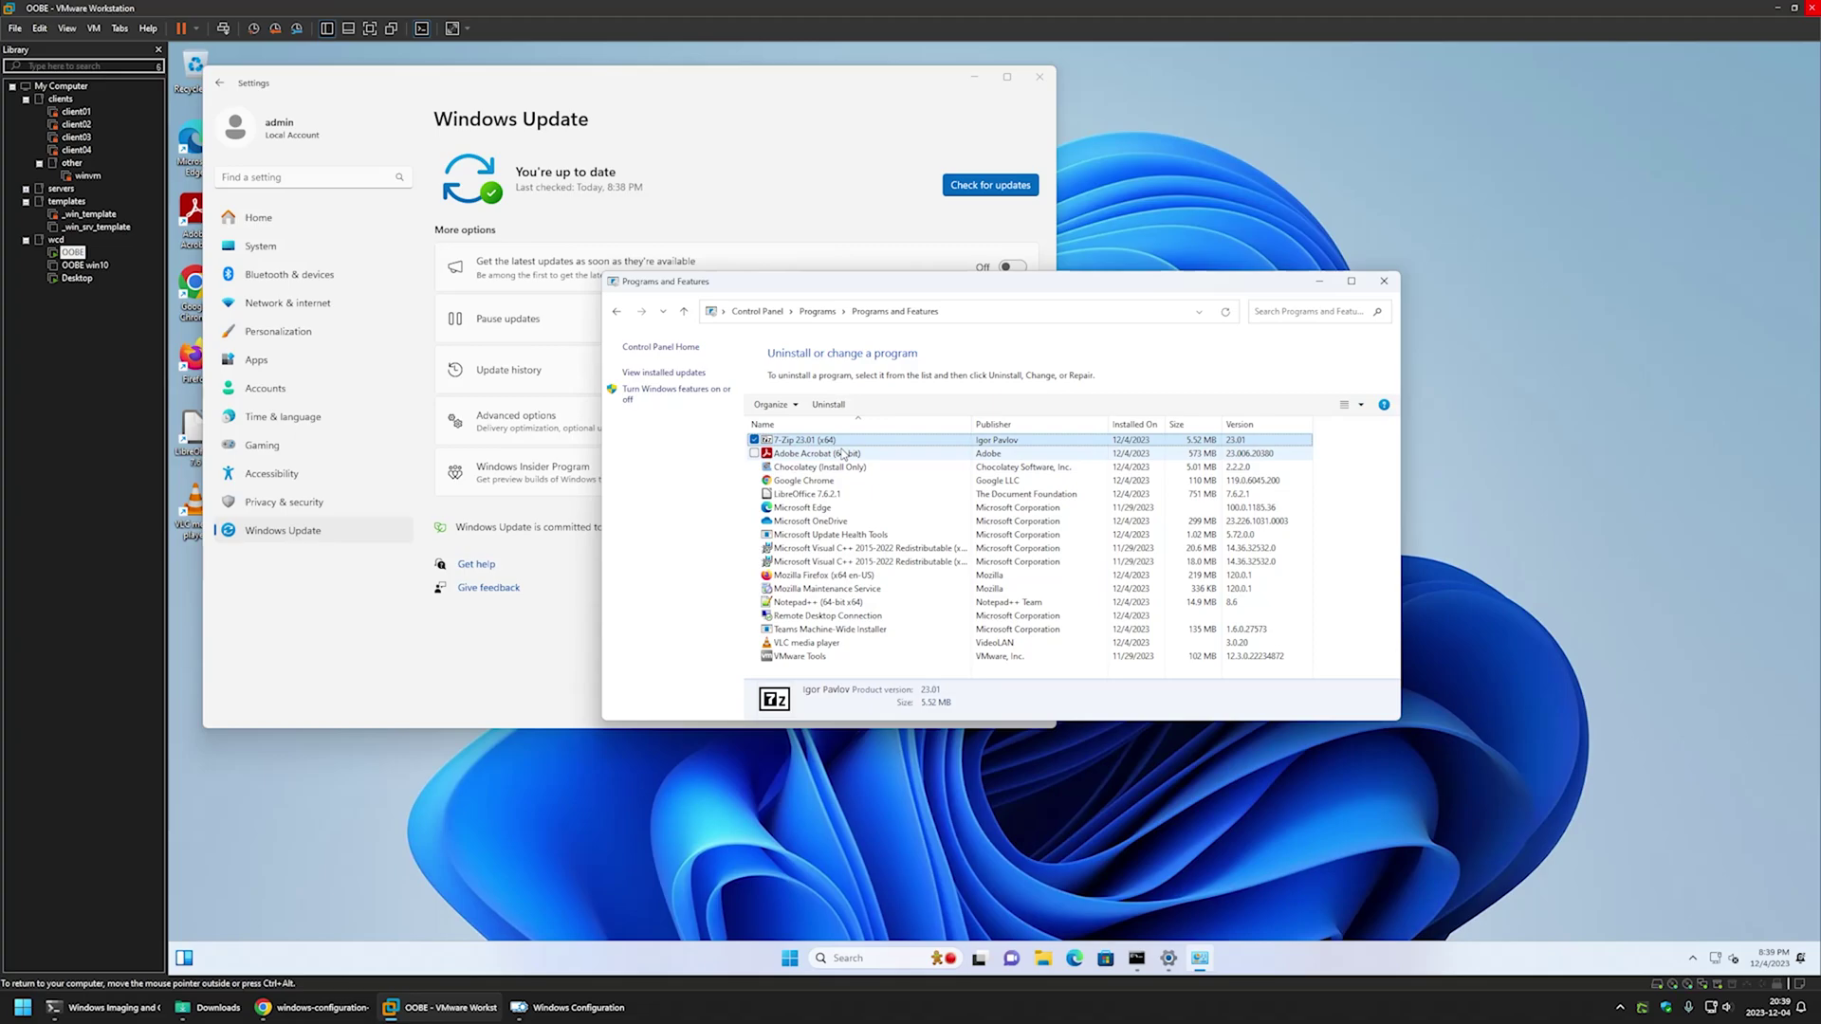
left_click(846, 455)
left_click(849, 482)
left_click(847, 495)
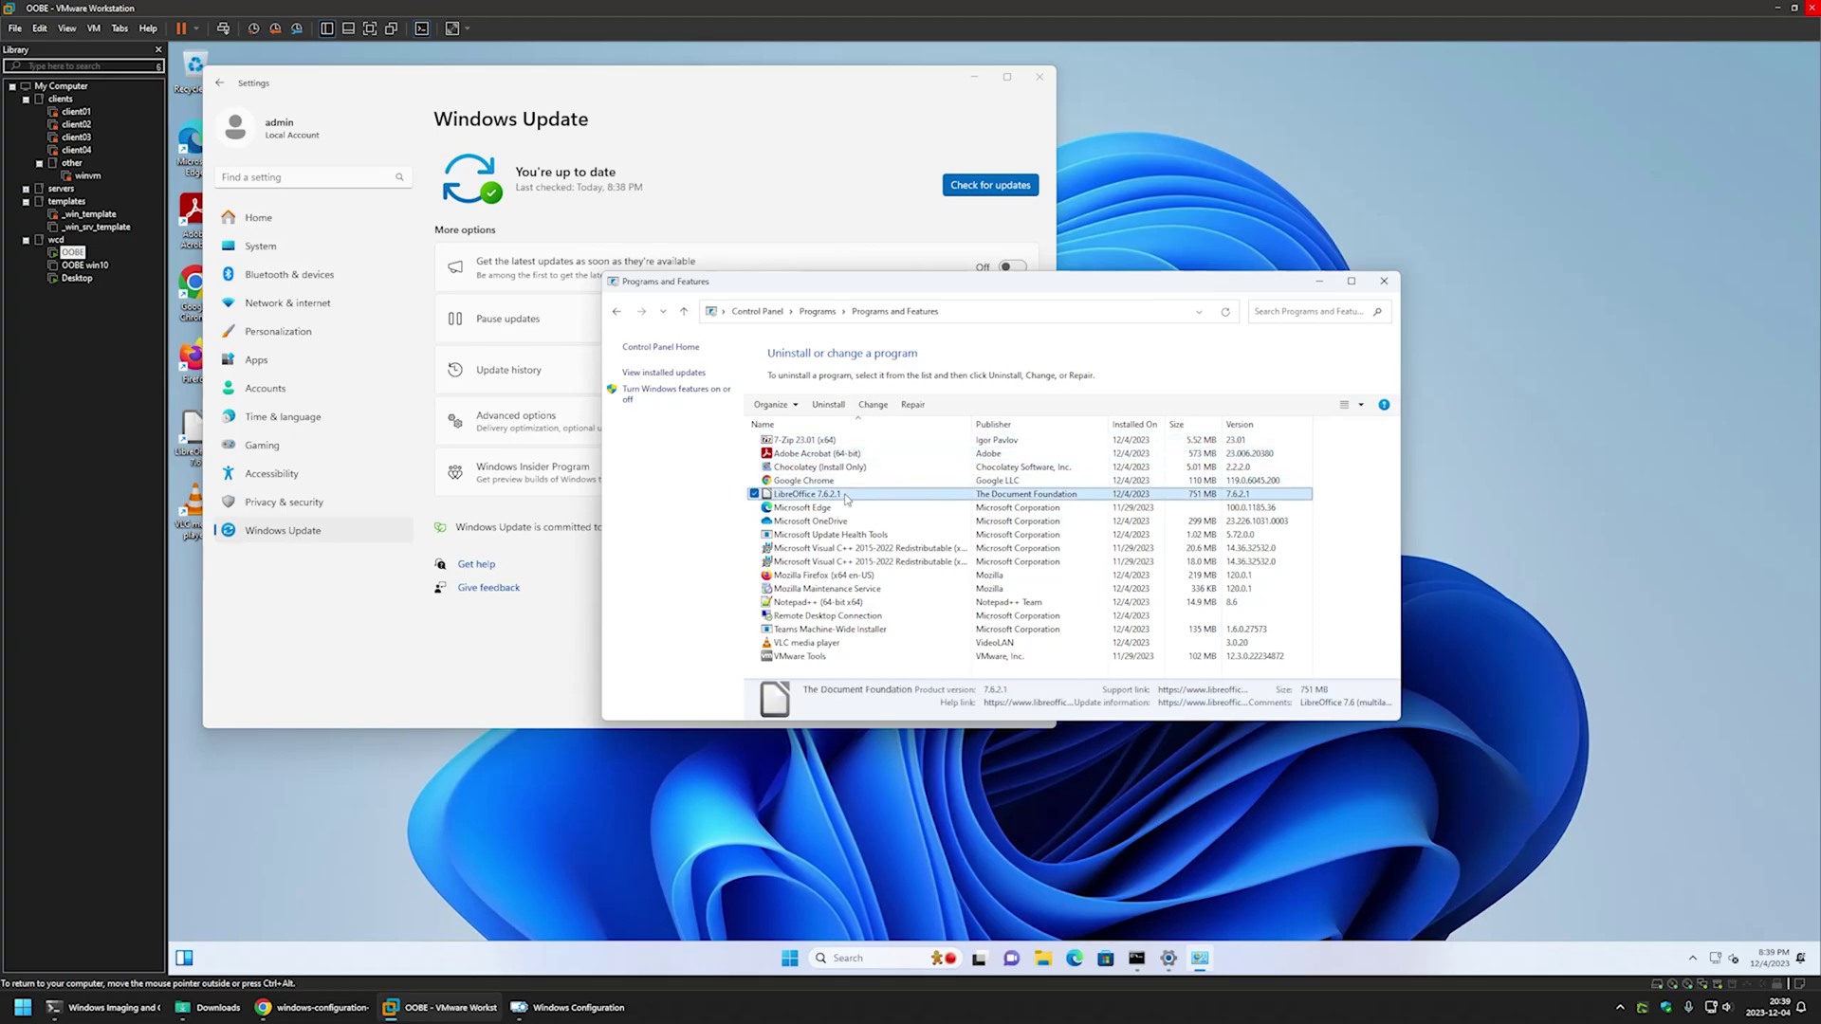
left_click(873, 576)
left_click(854, 603)
left_click(891, 631)
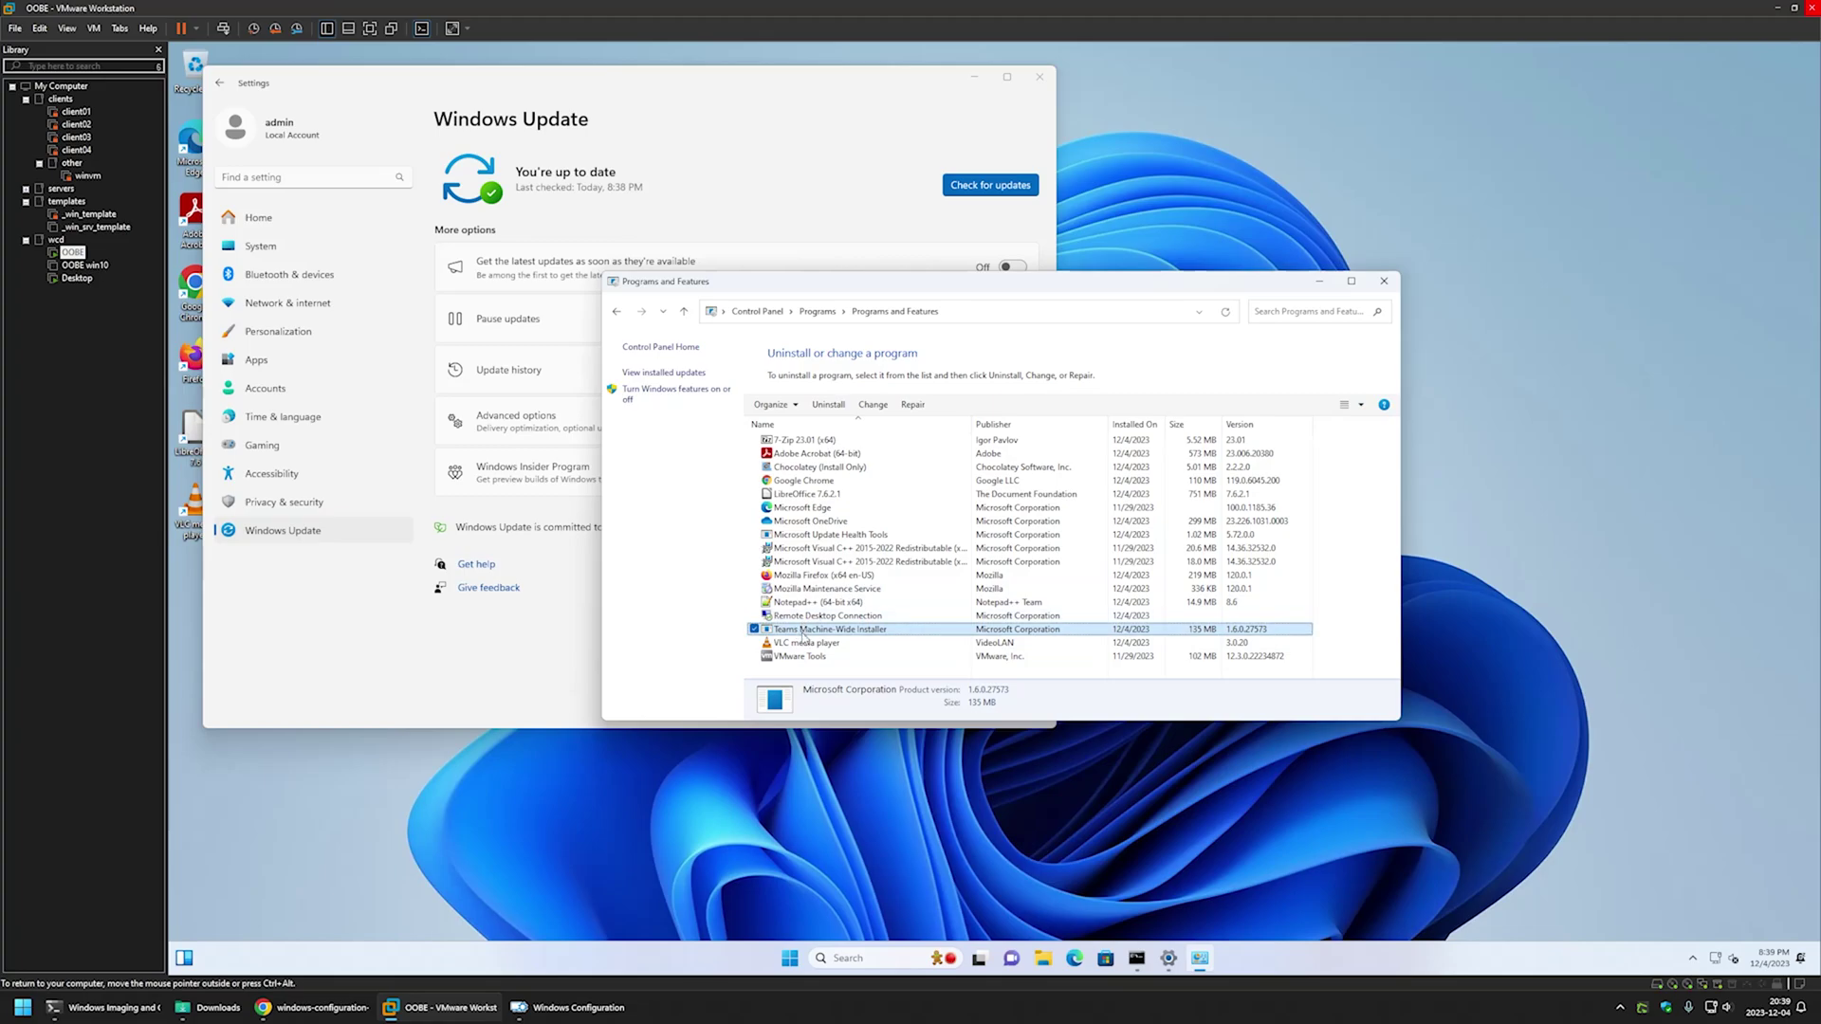
left_click(809, 644)
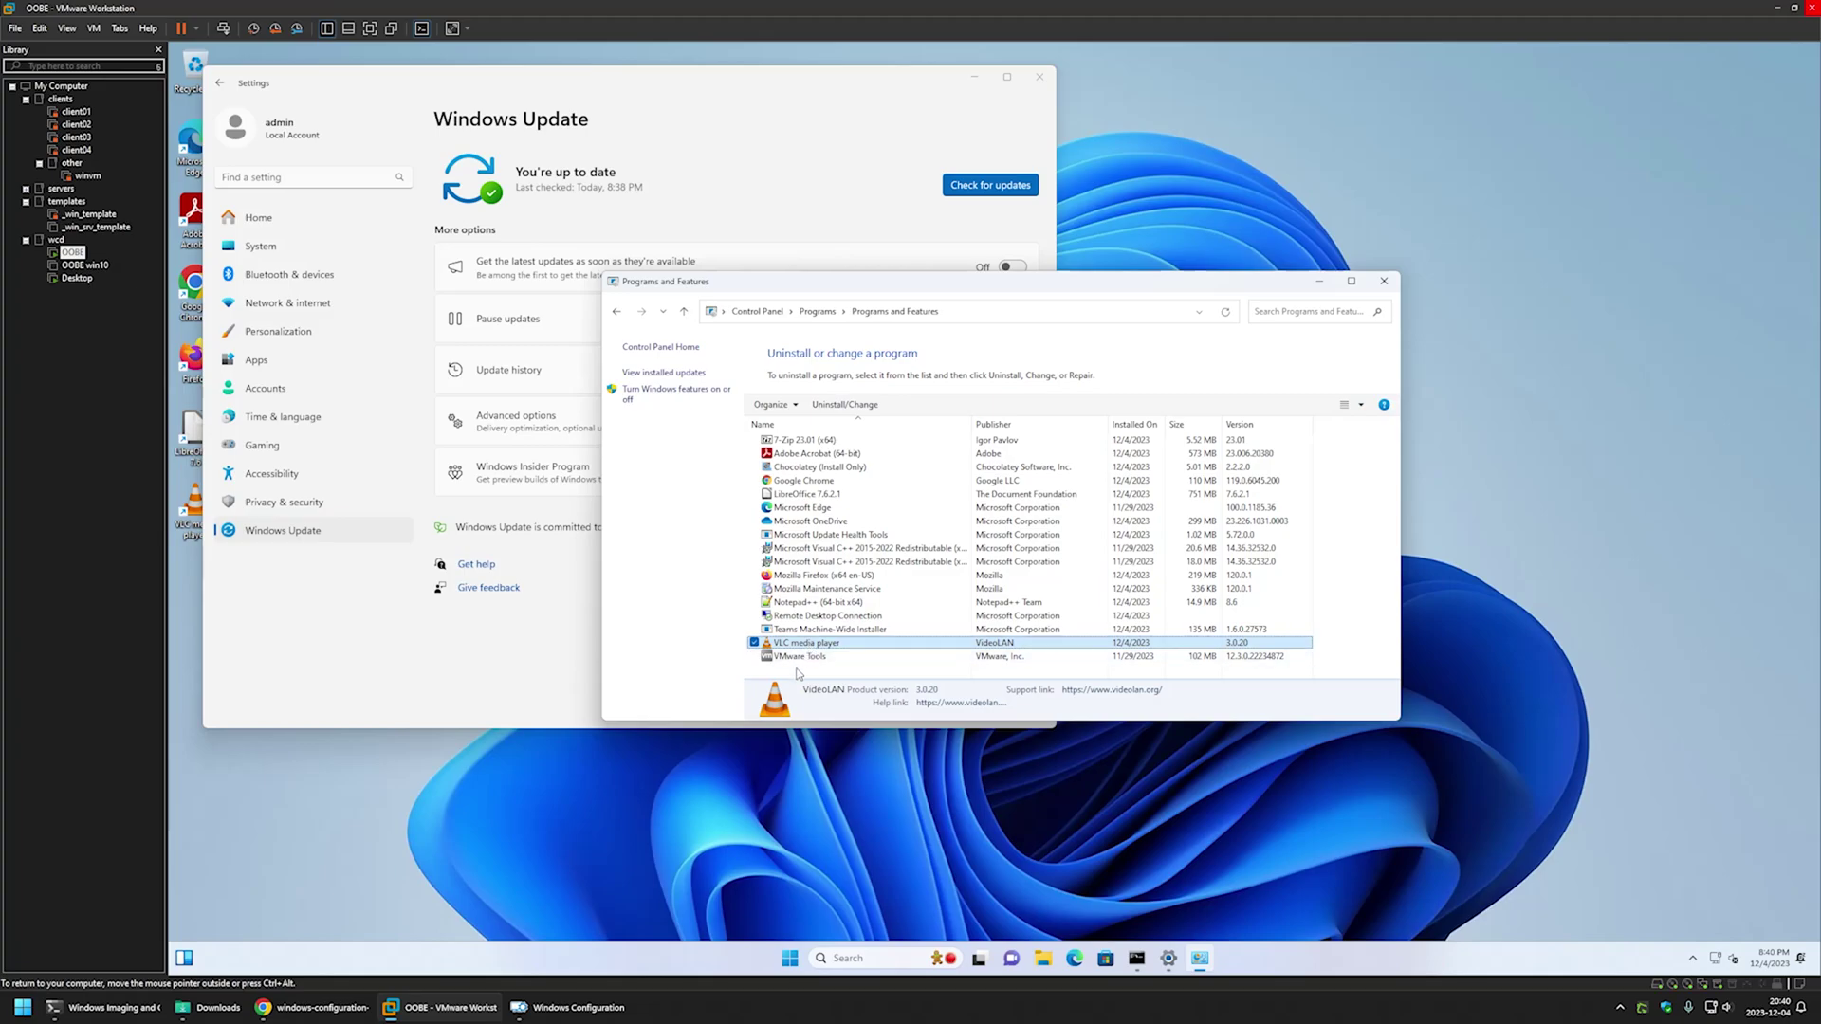
left_click(800, 671)
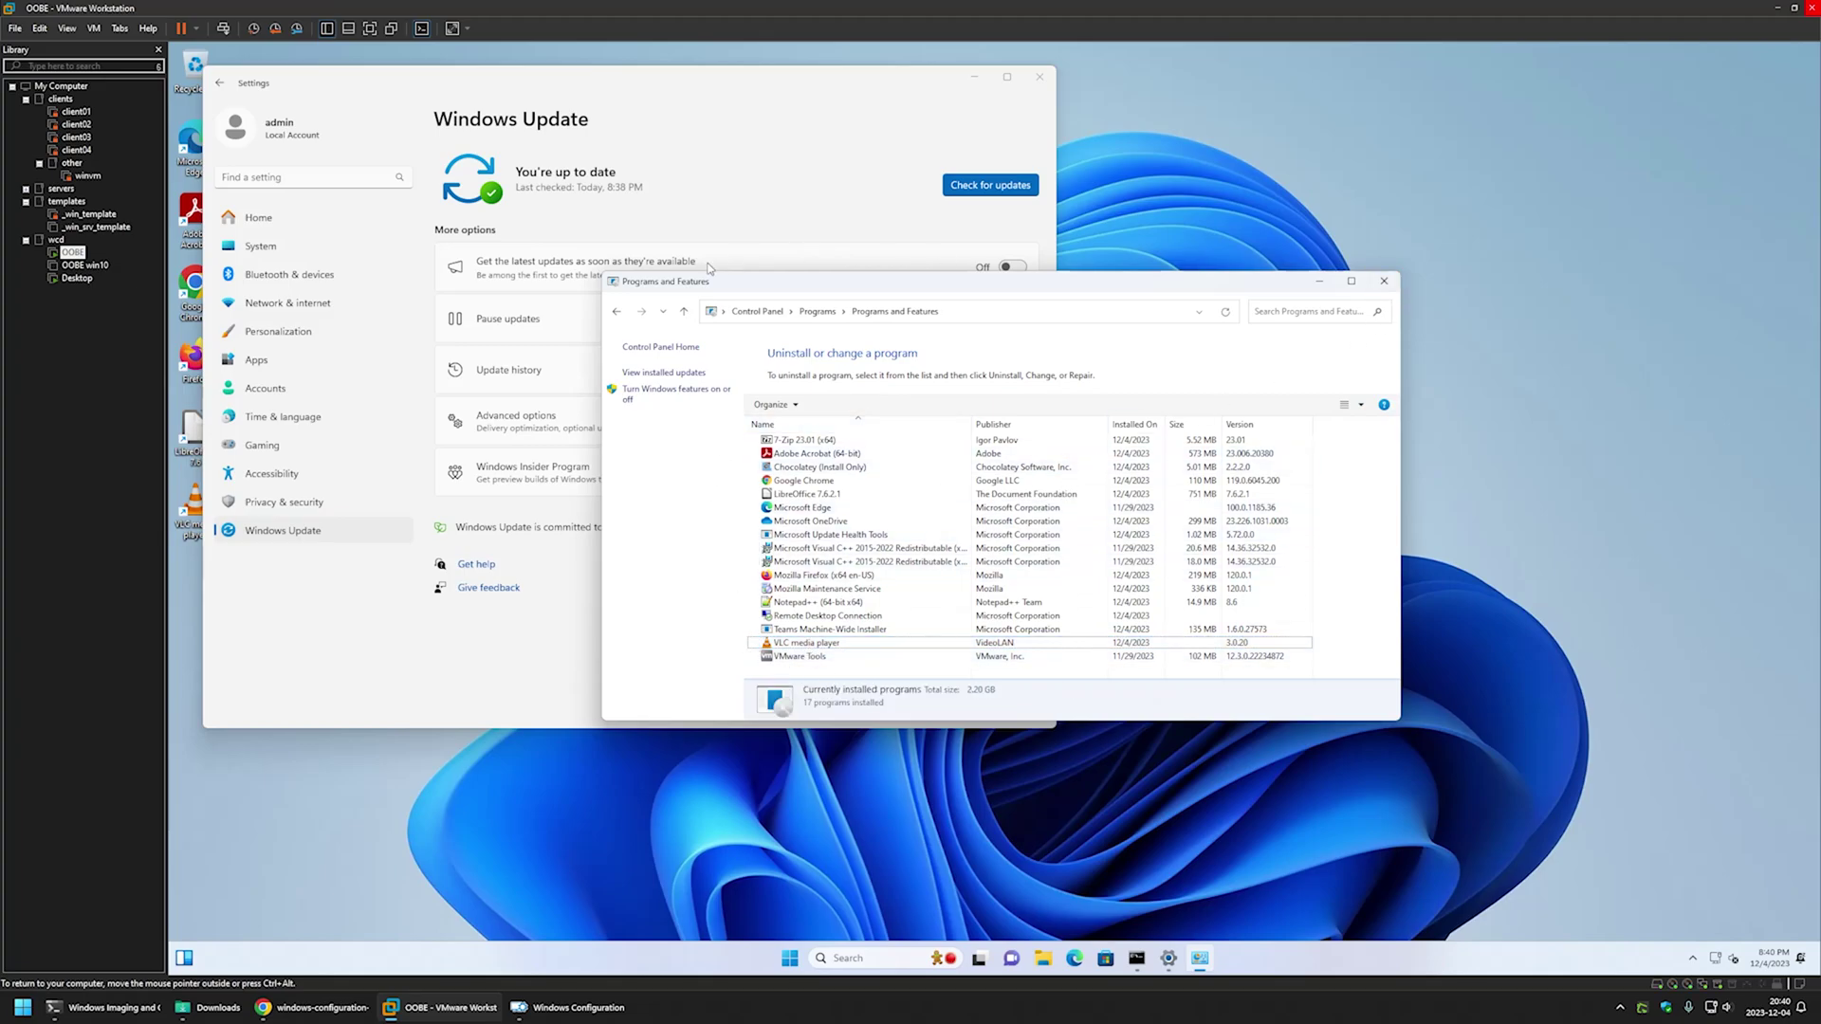
- Find Power Options in Control Panel and view the Balanced plan's display and sleep settings
left_click(754, 312)
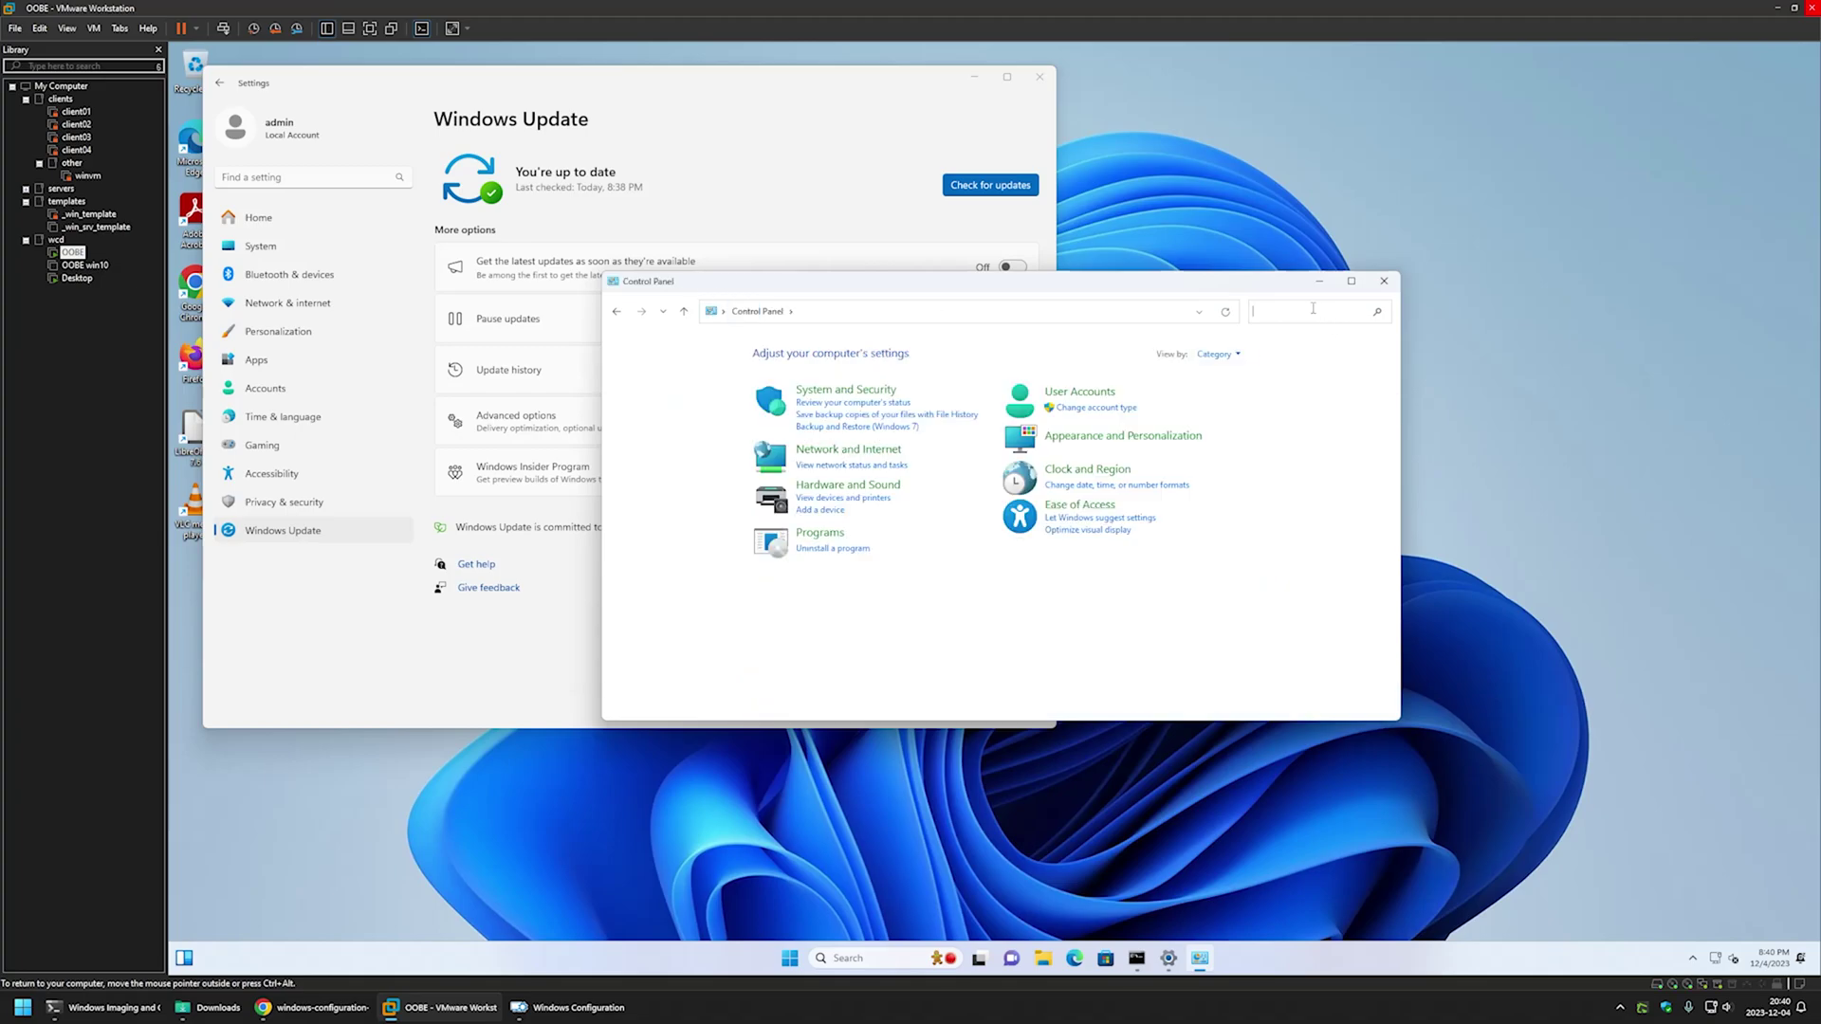
type("power")
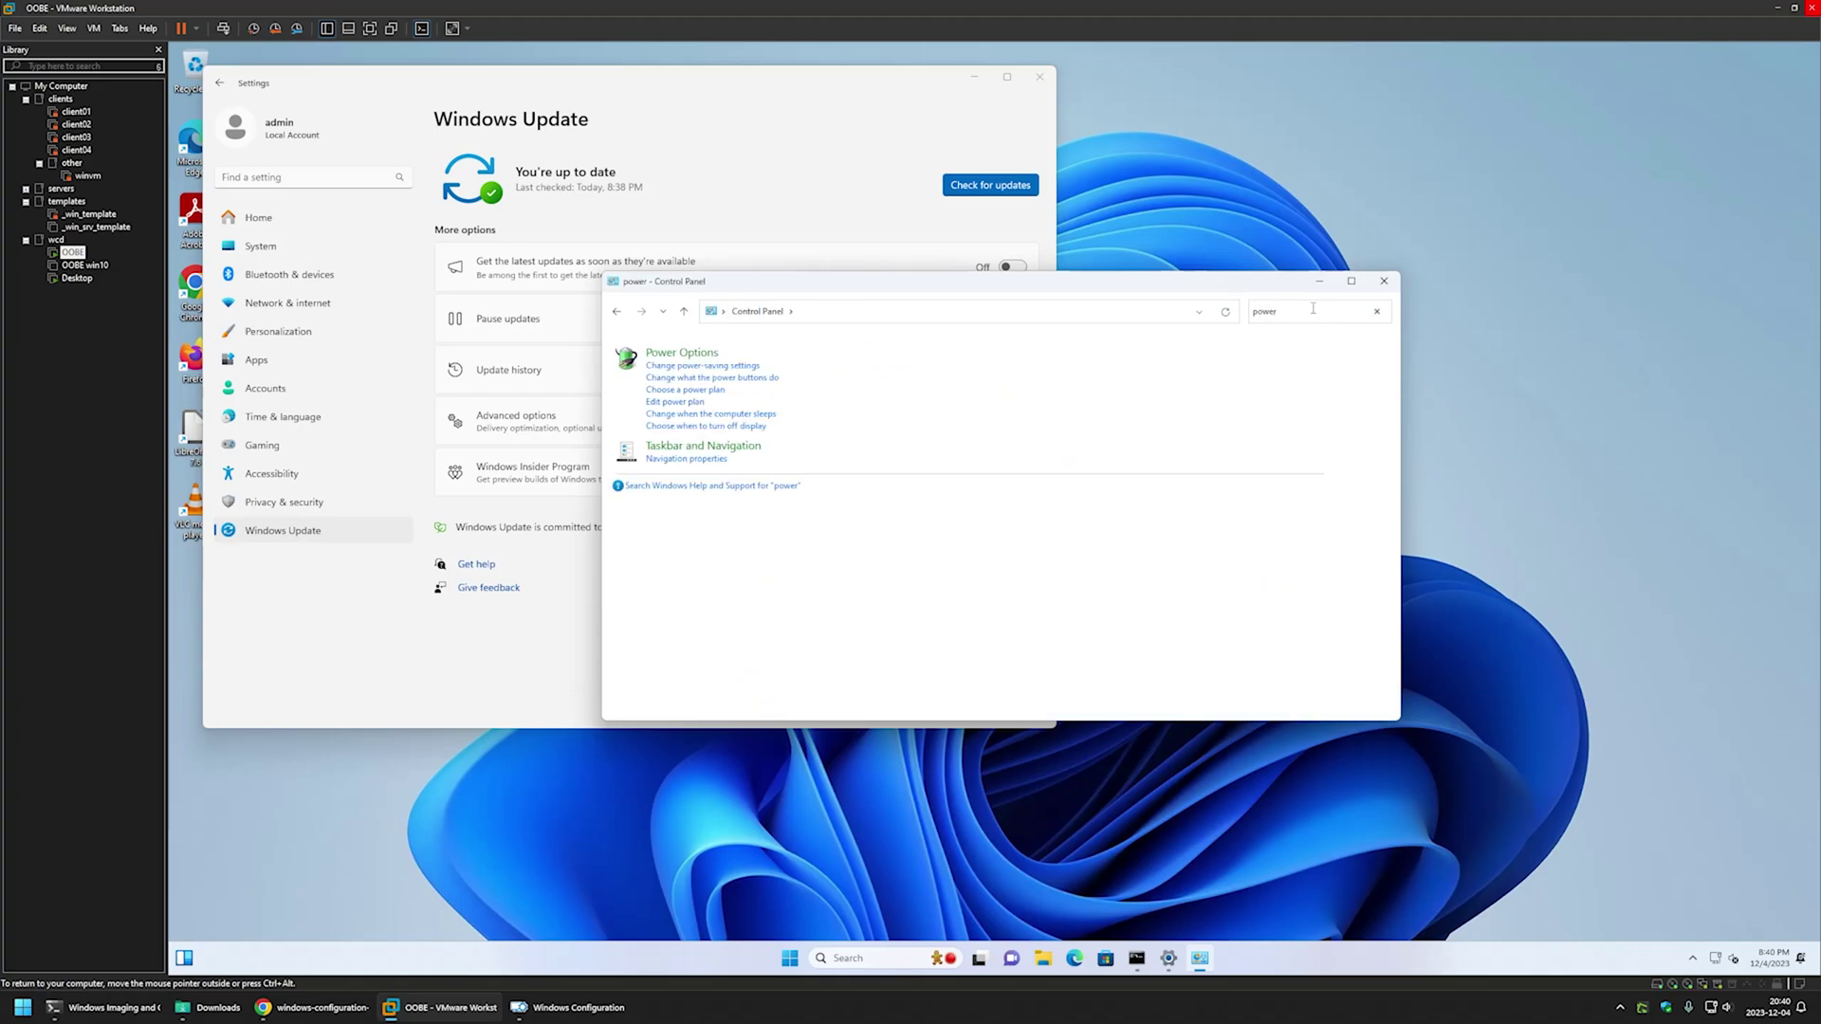
left_click(683, 354)
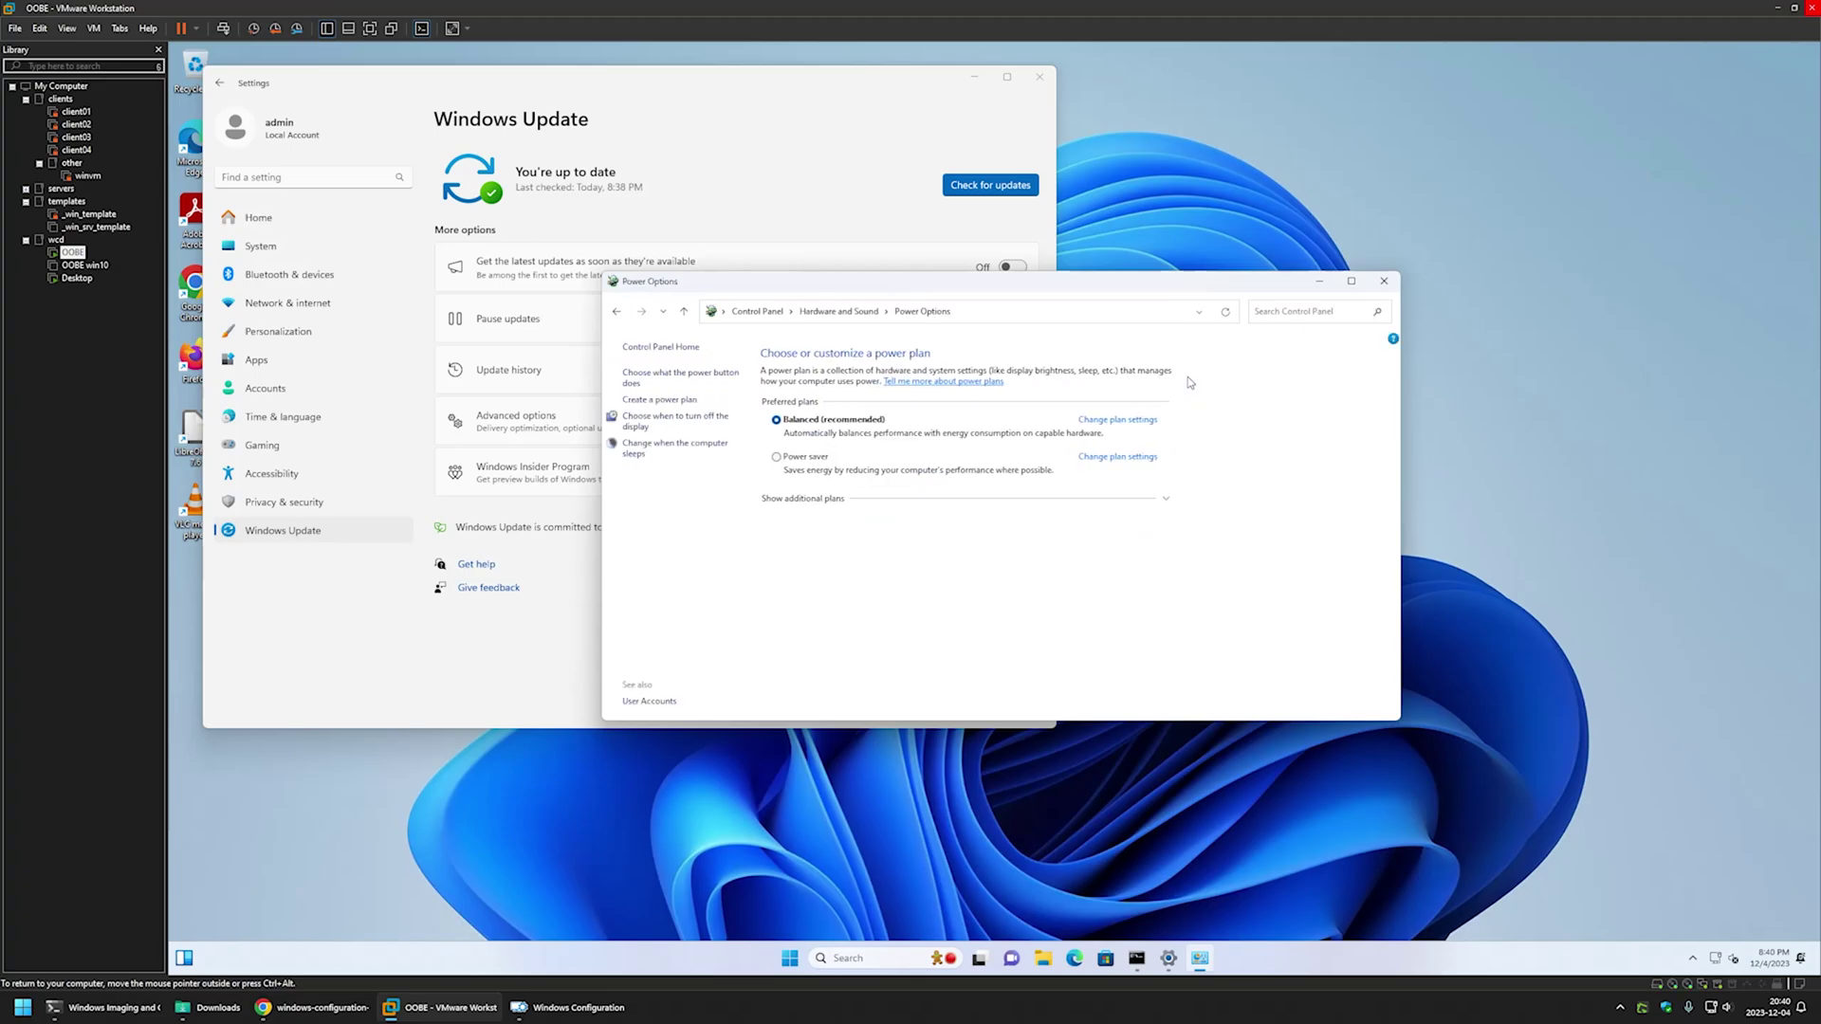
left_click(1119, 421)
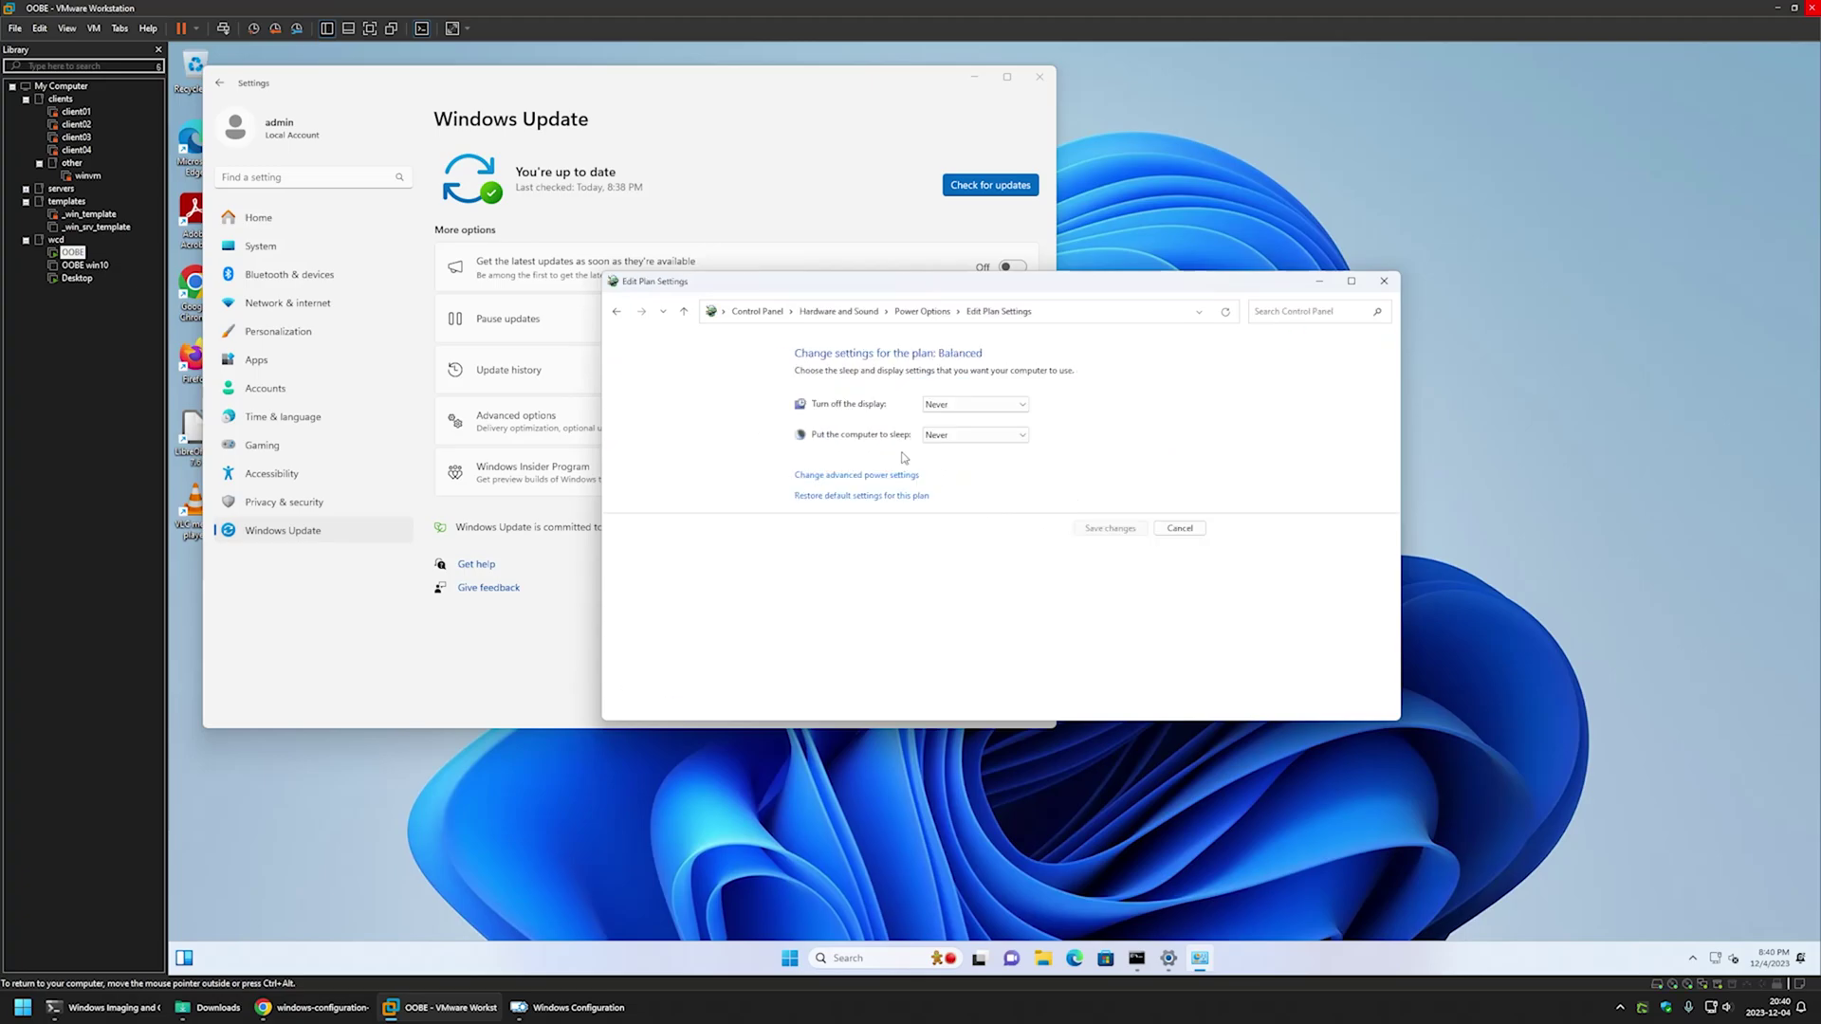